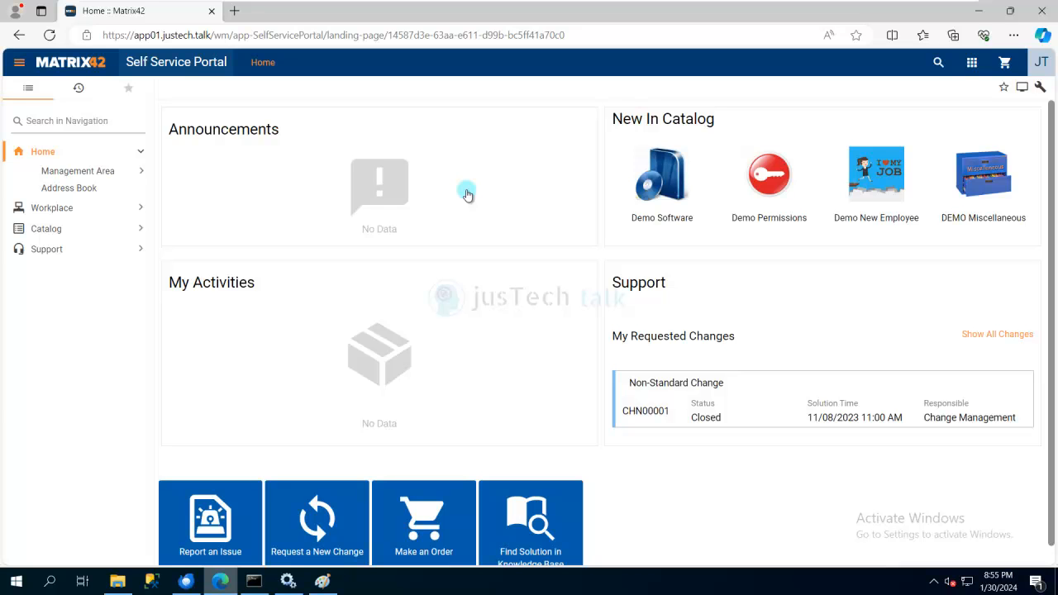
{"action": "double_click", "coordinate": [444, 146]}
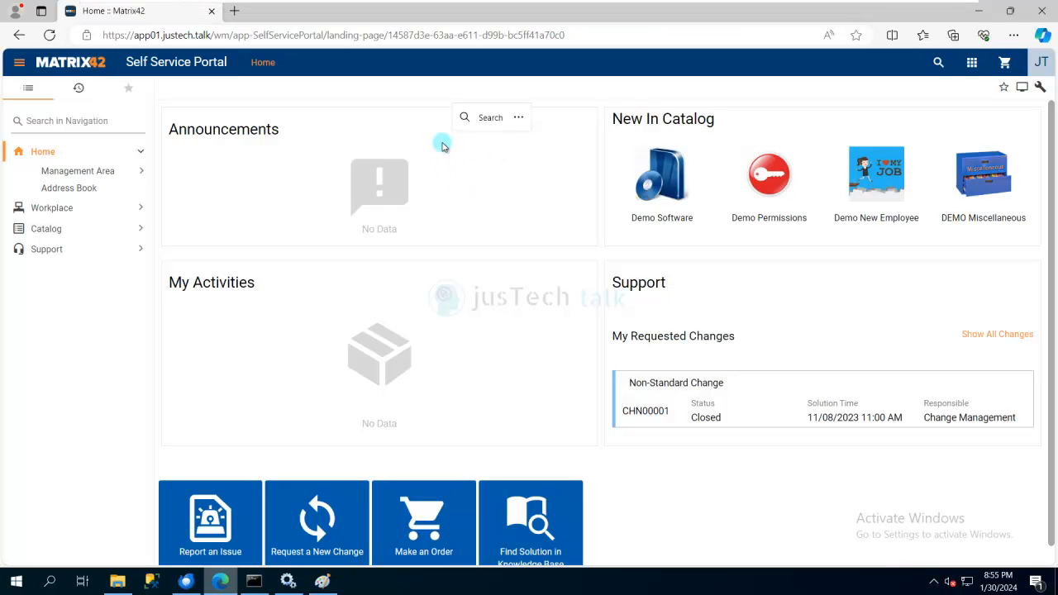
{"action": "left_click", "coordinate": [79, 384]}
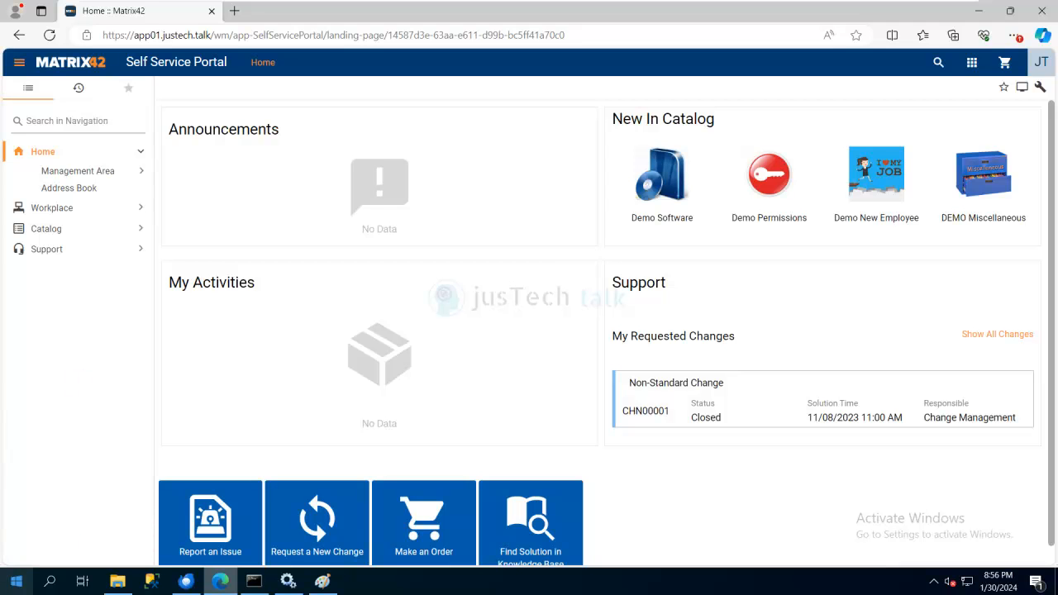
Switch to the VPN request form in Paint and outline the Create Access and Delete Access options with a green rectangle, about 339 × 34 px
{"action": "left_click", "coordinate": [324, 584]}
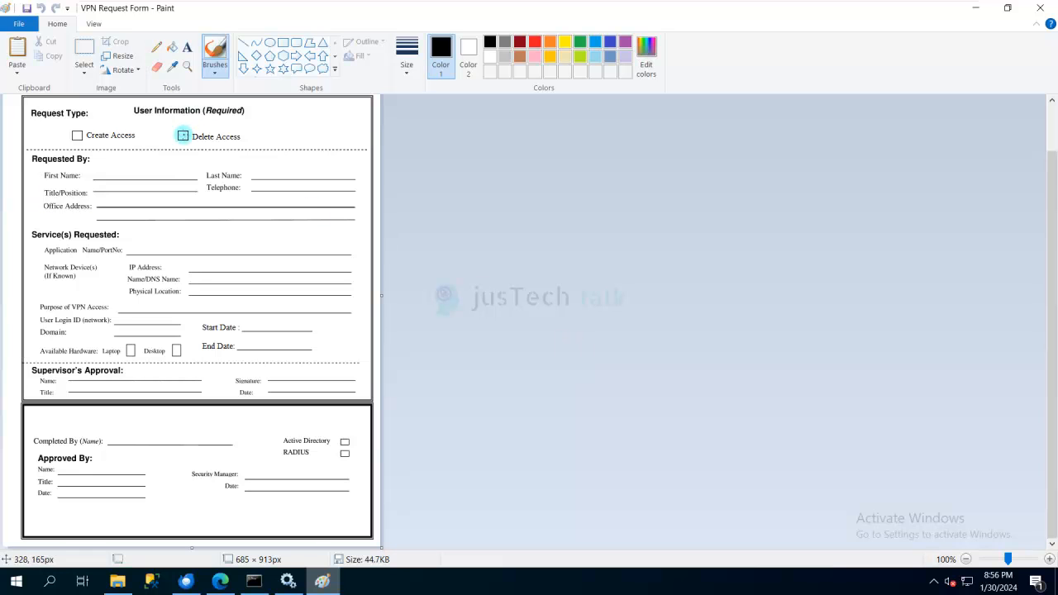
{"action": "left_click", "coordinate": [183, 135]}
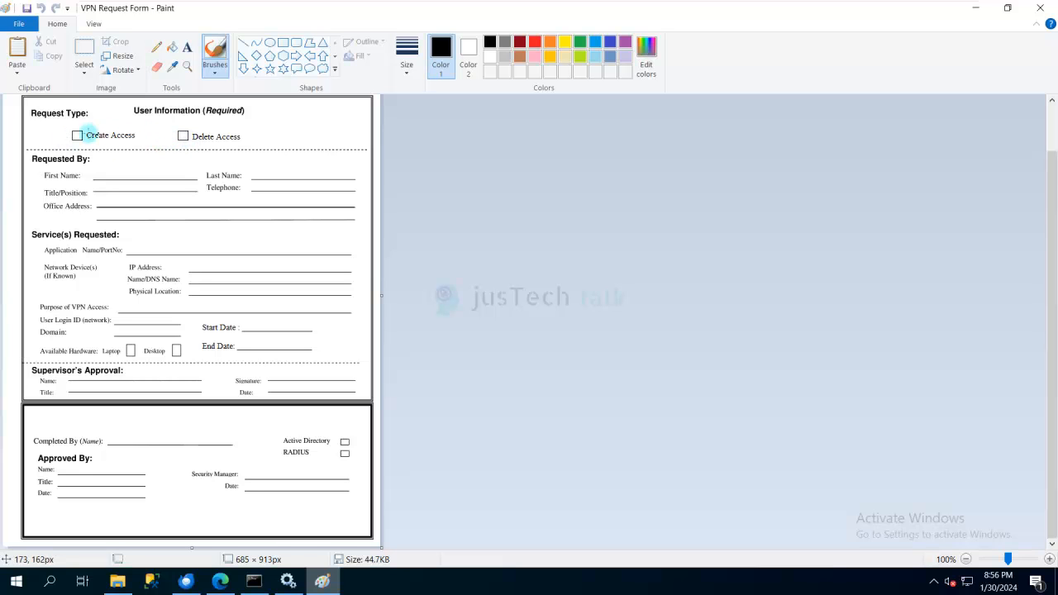
{"action": "left_click", "coordinate": [77, 136]}
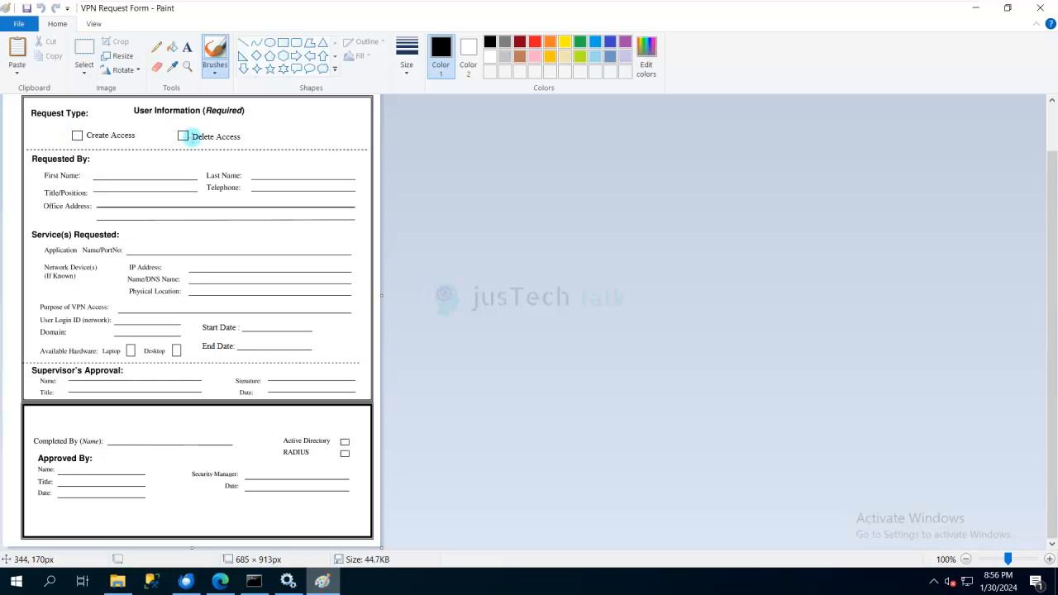
{"action": "left_click", "coordinate": [155, 139]}
{"action": "left_click", "coordinate": [283, 42]}
{"action": "left_click_drag", "start_coordinate": [65, 127], "coordinate": [252, 146]}
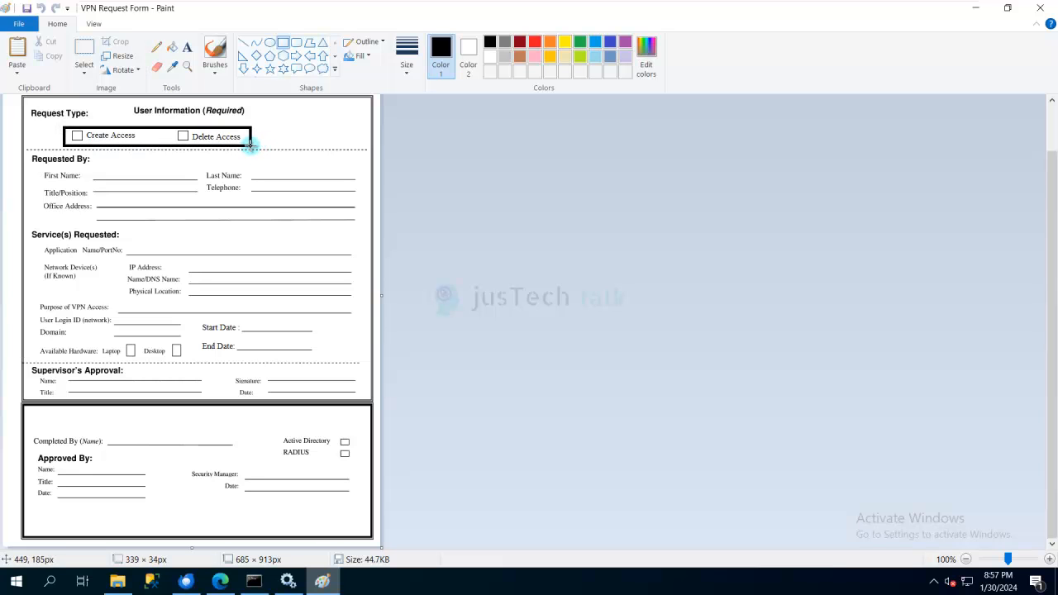
{"action": "left_click", "coordinate": [564, 42]}
{"action": "left_click", "coordinate": [580, 42]}
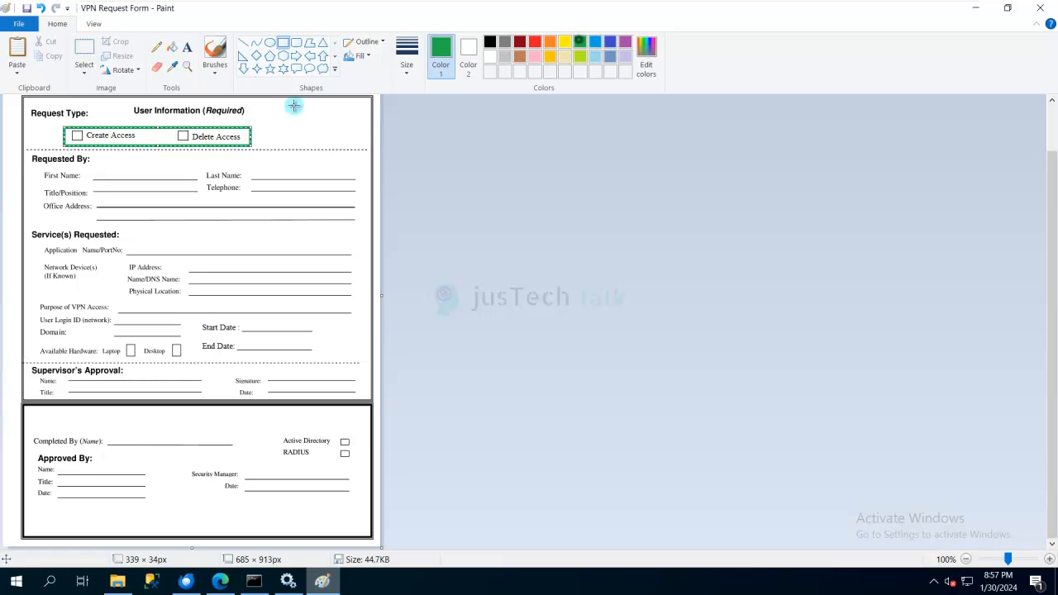
Add the green text label "Drop Down" beside the outlined request type options
{"action": "left_click", "coordinate": [188, 48]}
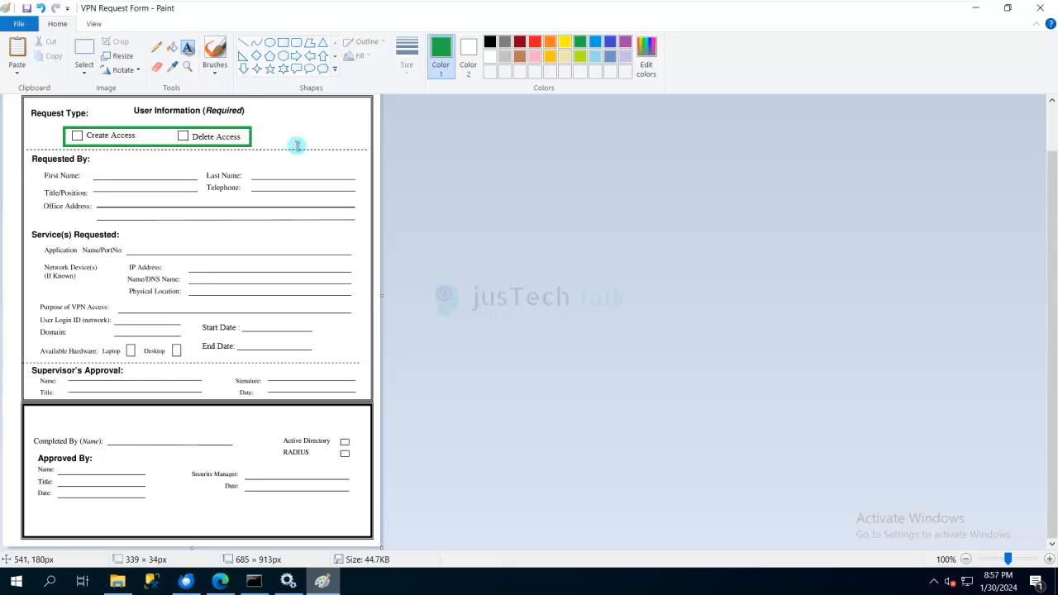
{"action": "left_click", "coordinate": [265, 117]}
{"action": "type", "text": "Drop"}
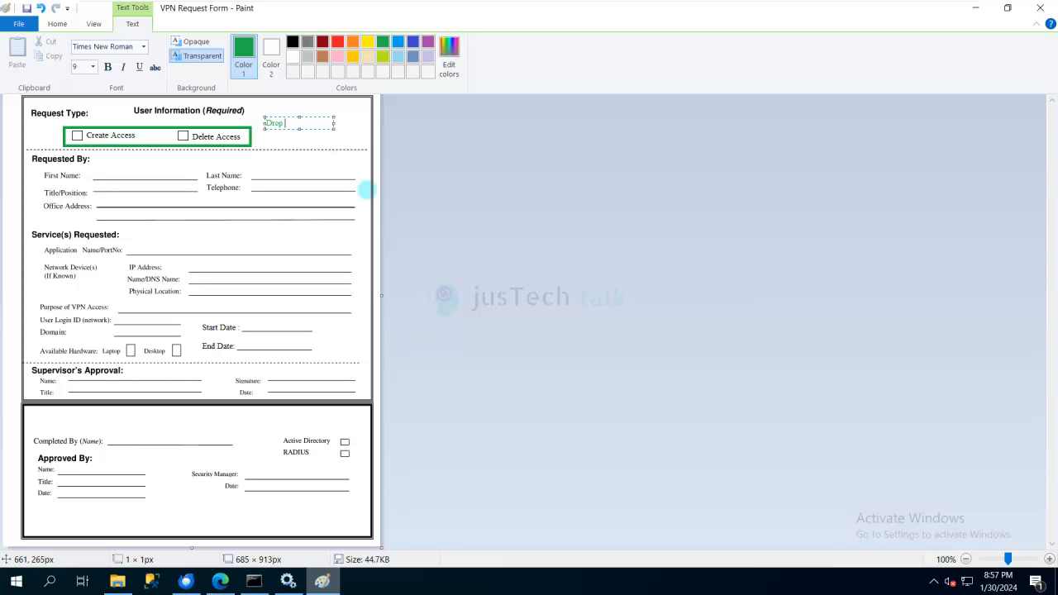
{"action": "type", "text": " Down"}
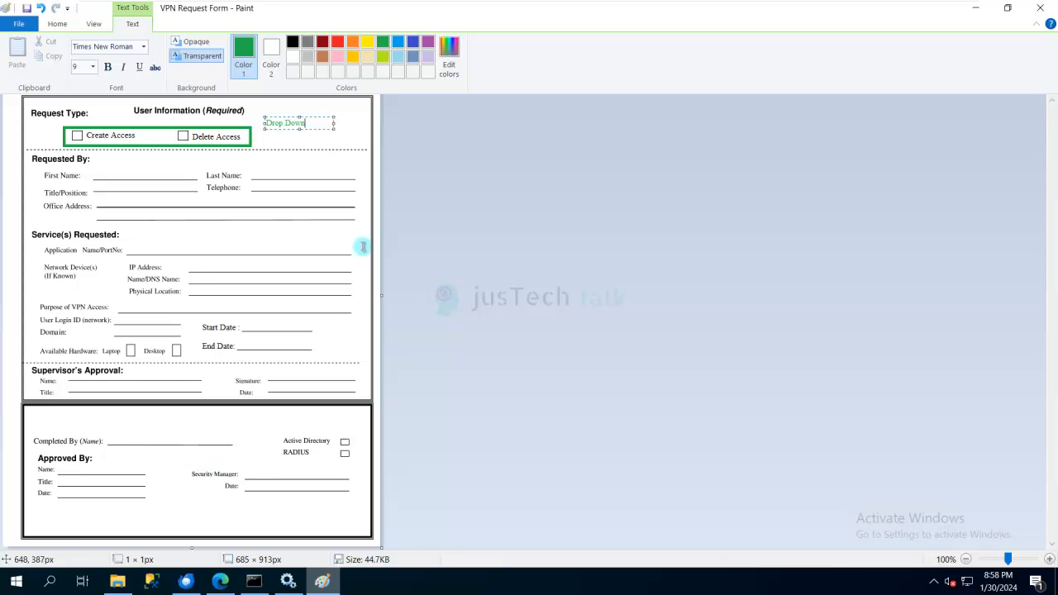
{"action": "left_click", "coordinate": [341, 168]}
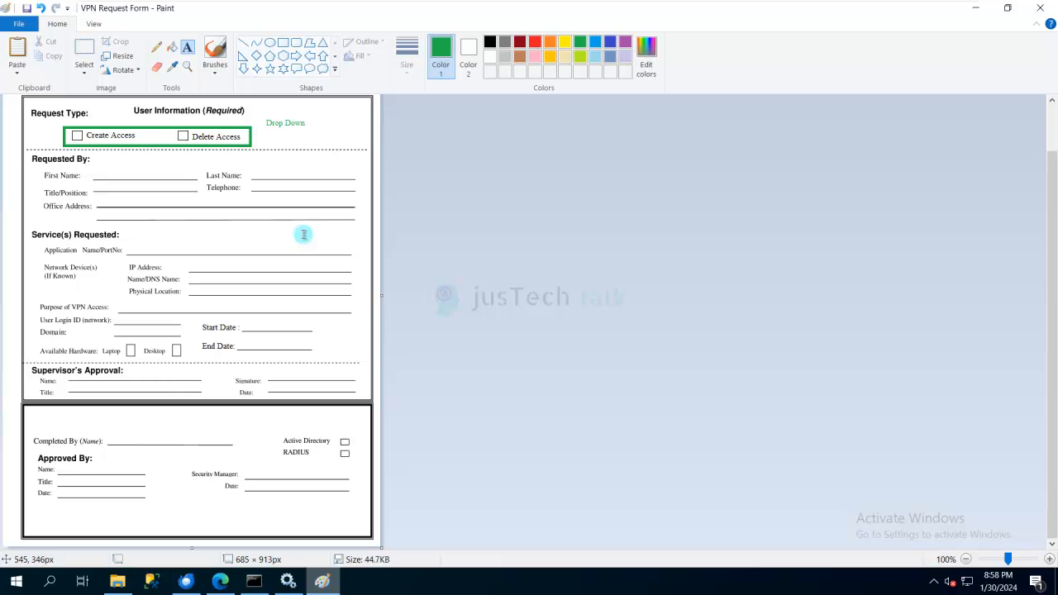
Switch to Matrix42 in the browser and open the Pickups list under Schema data definitions in the Administration application
{"action": "left_click", "coordinate": [220, 581]}
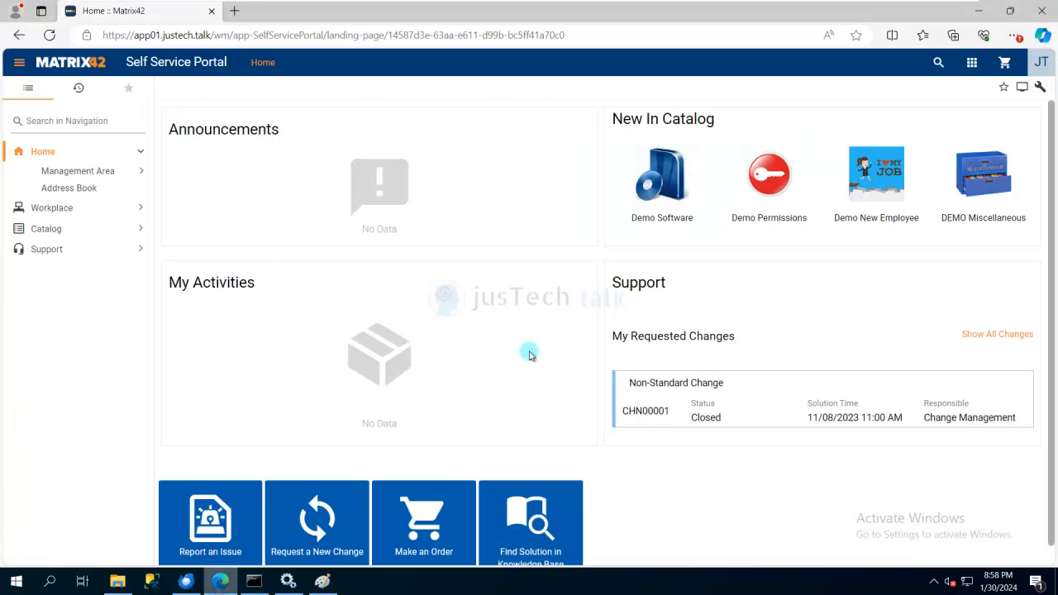
{"action": "left_click", "coordinate": [972, 64]}
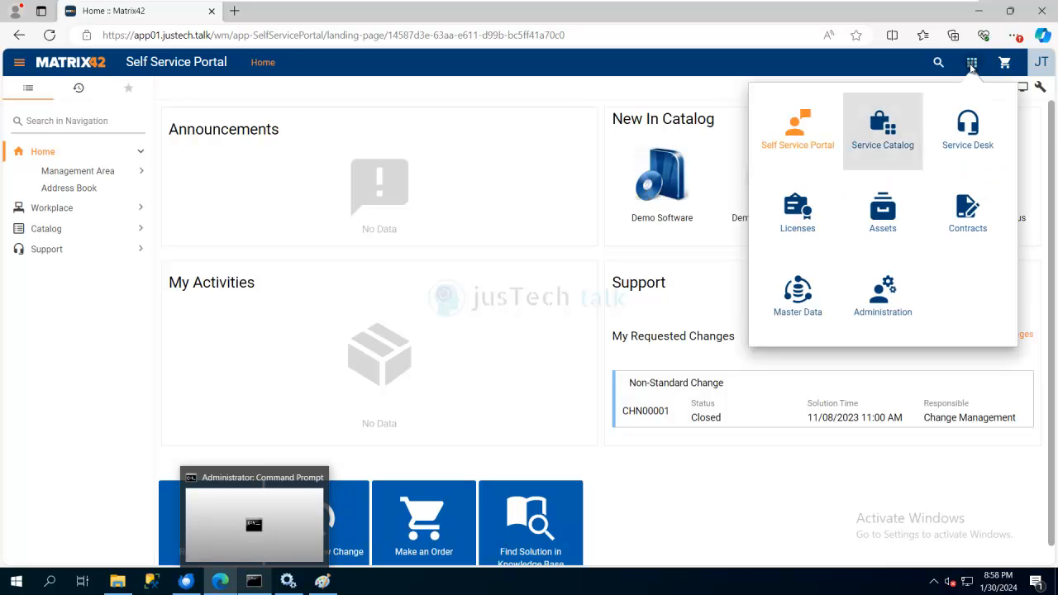
{"action": "left_click", "coordinate": [885, 293]}
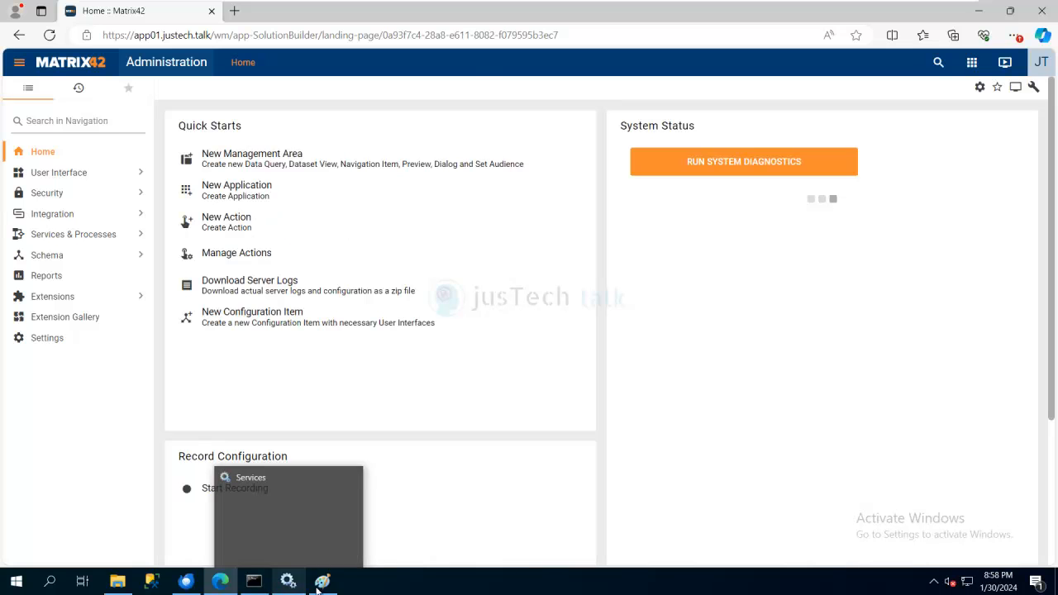
{"action": "mouse_move", "coordinate": [322, 578]}
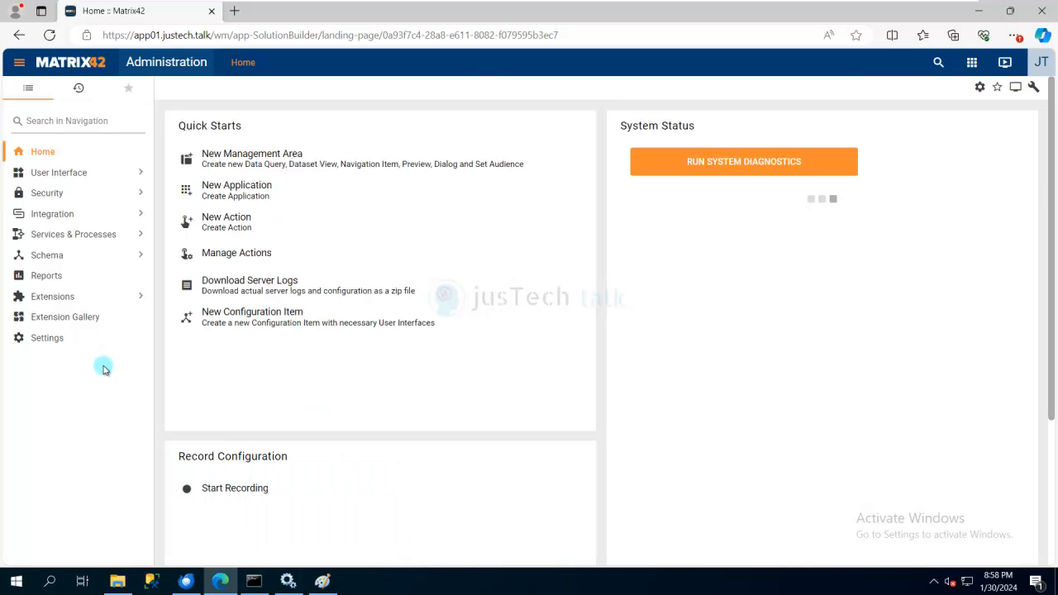
{"action": "left_click", "coordinate": [65, 256]}
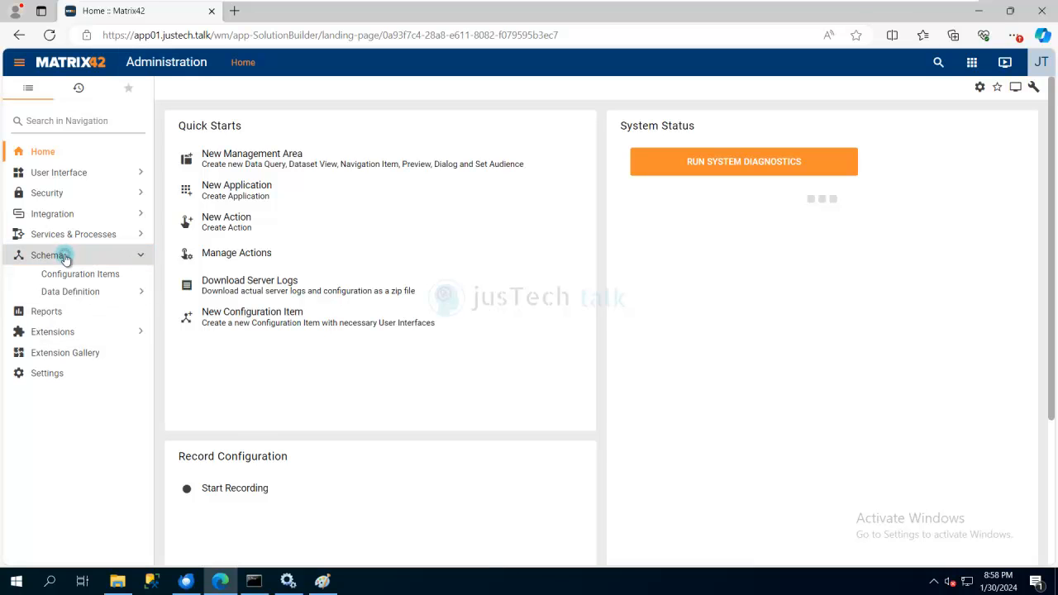
{"action": "left_click", "coordinate": [122, 295]}
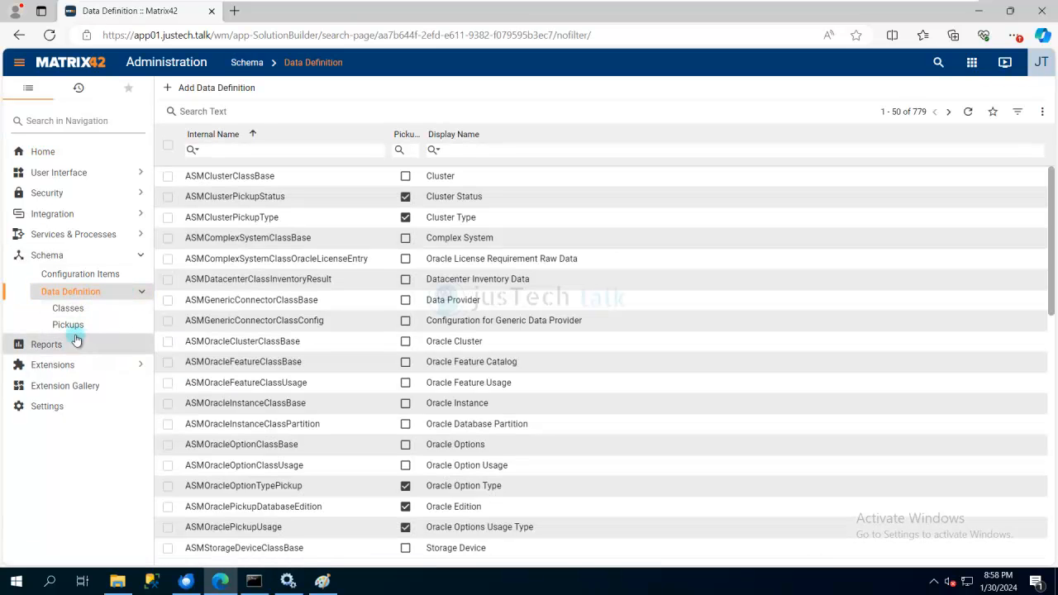
{"action": "left_click", "coordinate": [80, 329]}
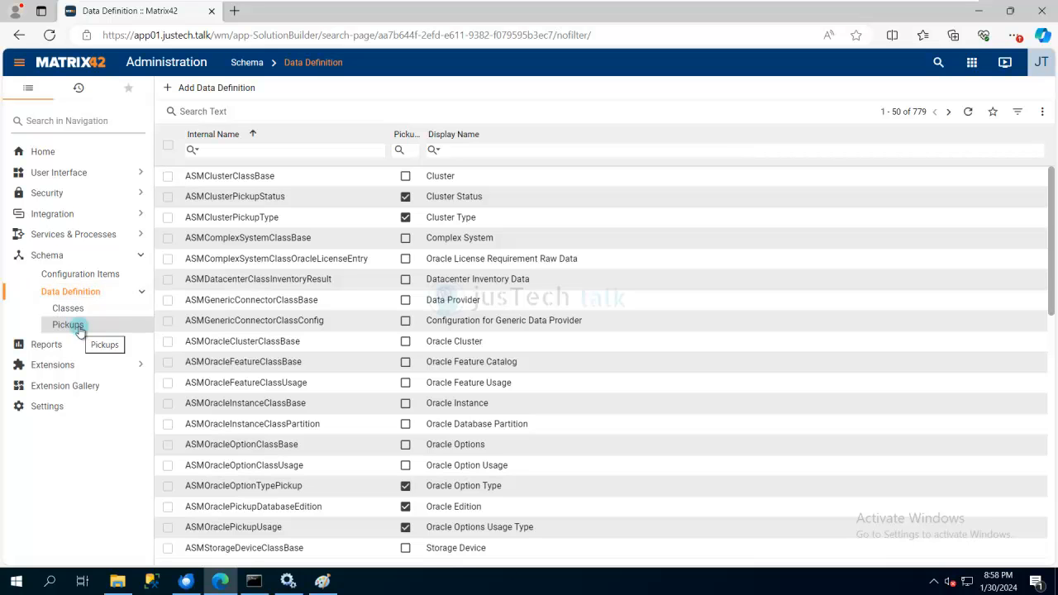
{"action": "left_click", "coordinate": [79, 330]}
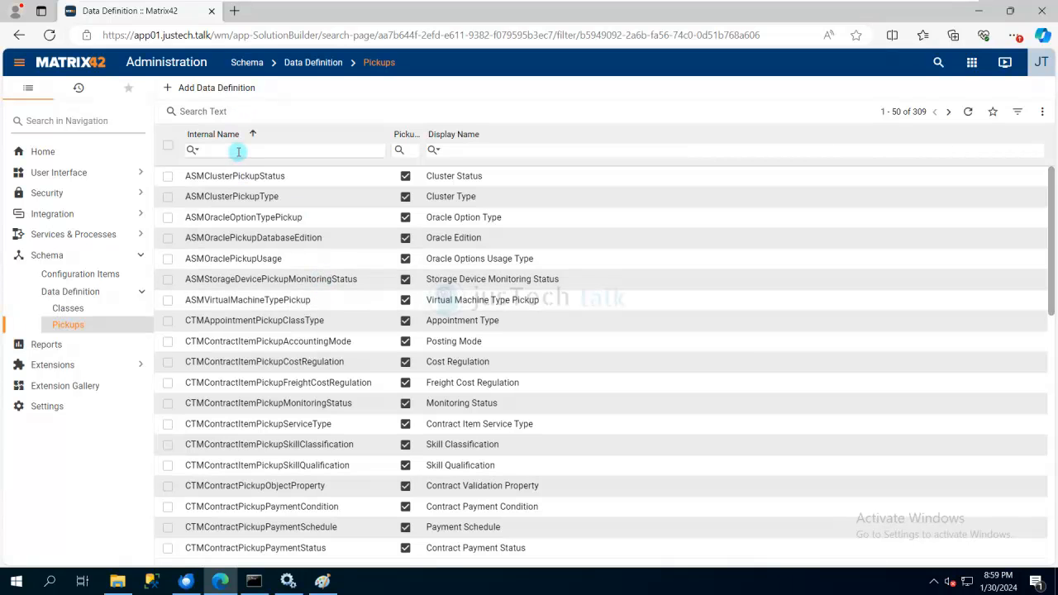
Start a new data definition with the internal name Ud_VPNRequestTypePicker
{"action": "left_click", "coordinate": [229, 89]}
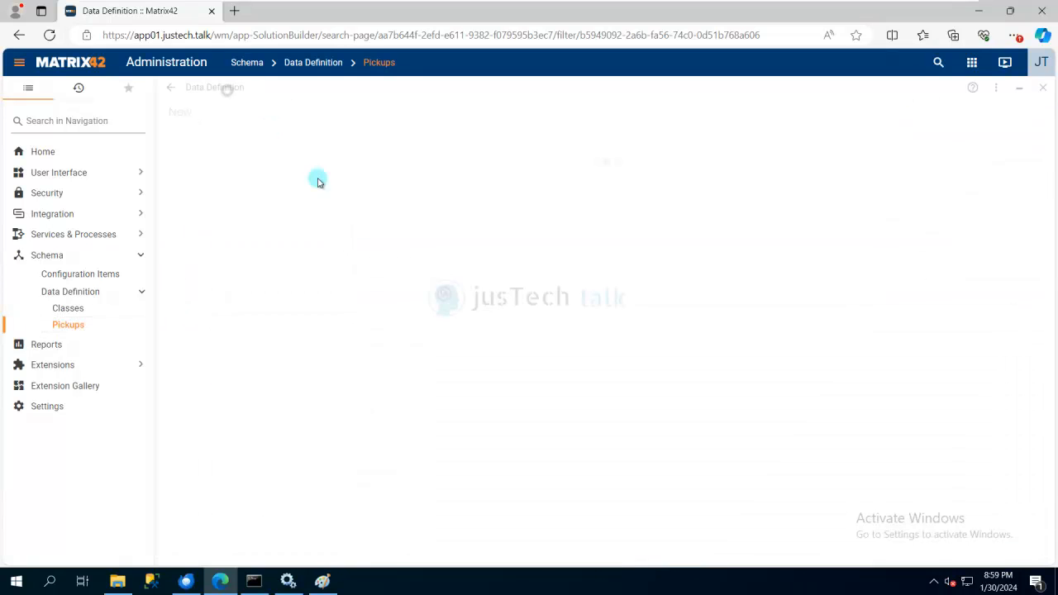
{"action": "left_click", "coordinate": [314, 163]}
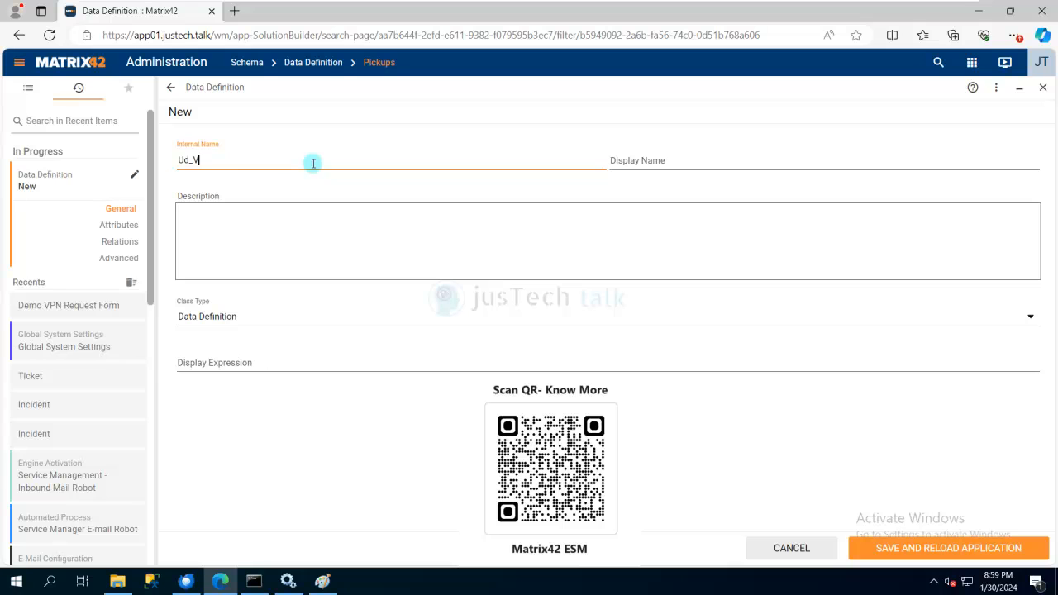
{"action": "type", "text": "VPN_Request_Type_Picker"}
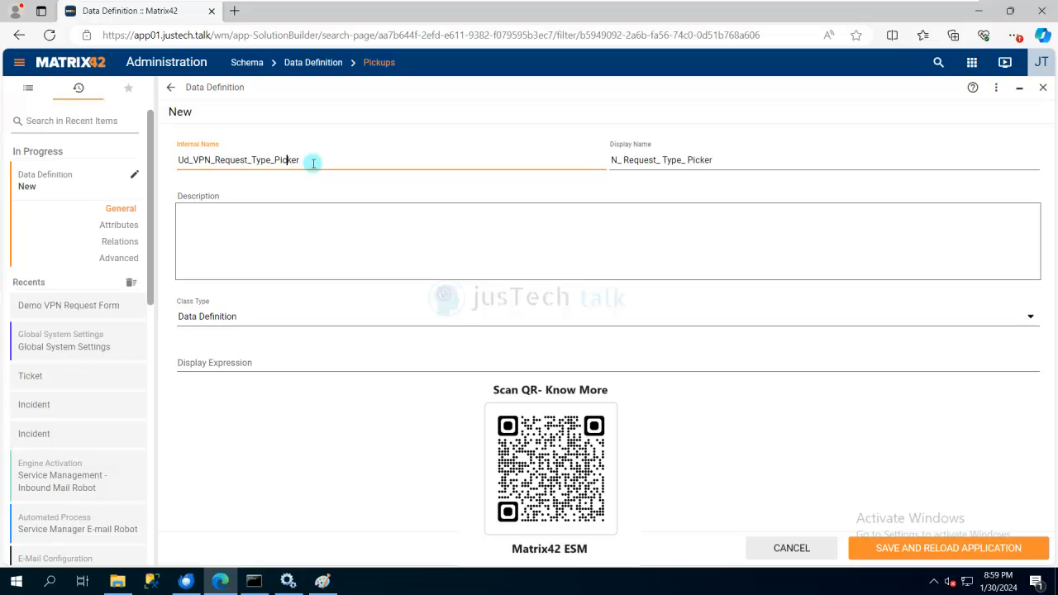
{"action": "key", "text": "BackSpace"}
{"action": "key", "text": "Left"}
{"action": "key", "text": "Left"}
{"action": "key", "text": "Left"}
{"action": "key", "text": "Left"}
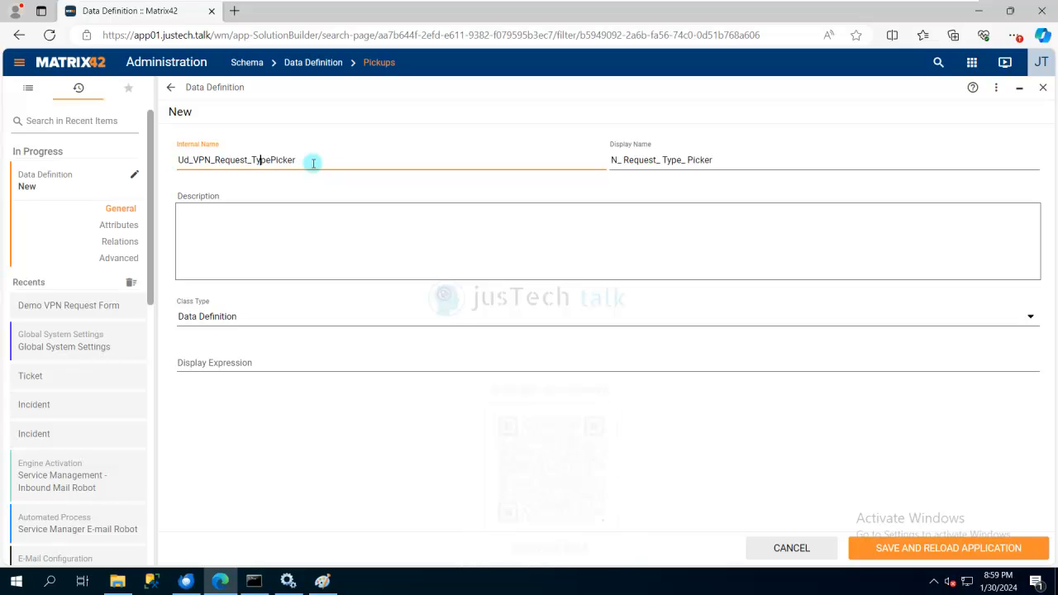
{"action": "key", "text": "BackSpace"}
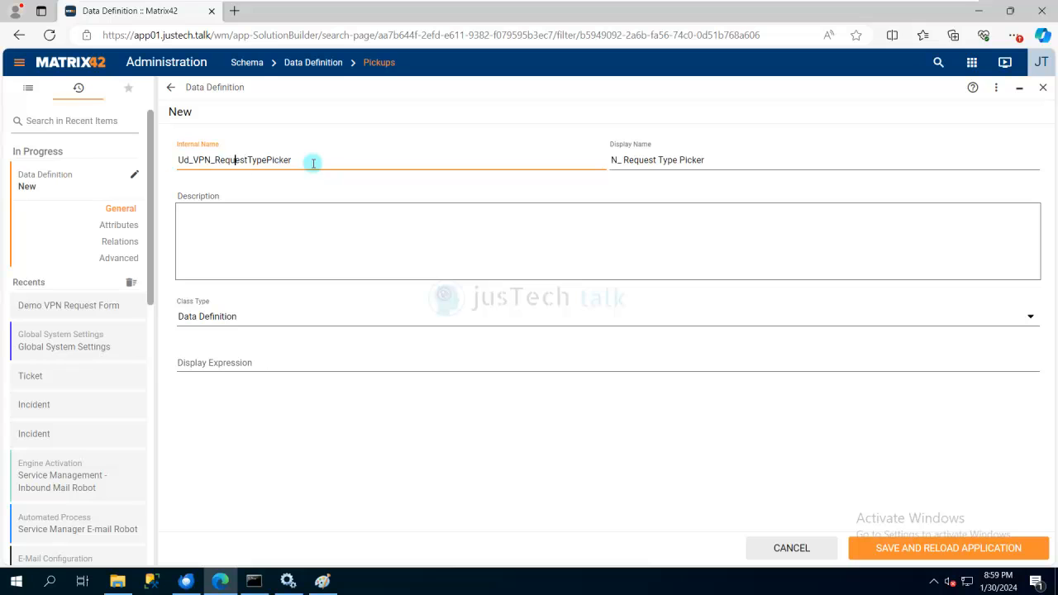
{"action": "key", "text": "BackSpace"}
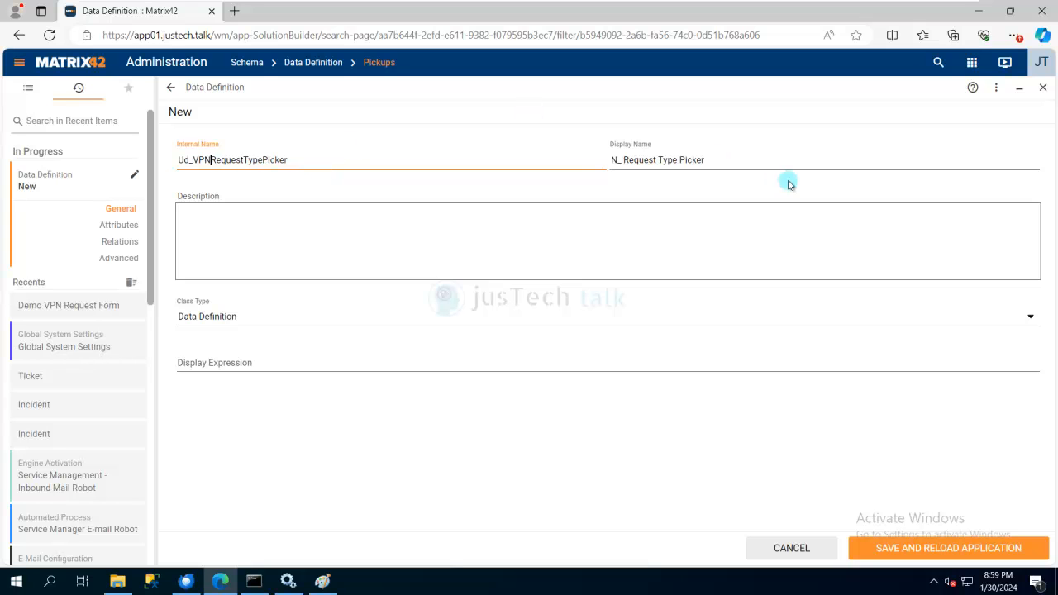
Set the new data definition's display name to "VPN Request Type Picker" and its class type to Pickup
{"action": "left_click", "coordinate": [613, 161]}
{"action": "type", "text": "VPN"}
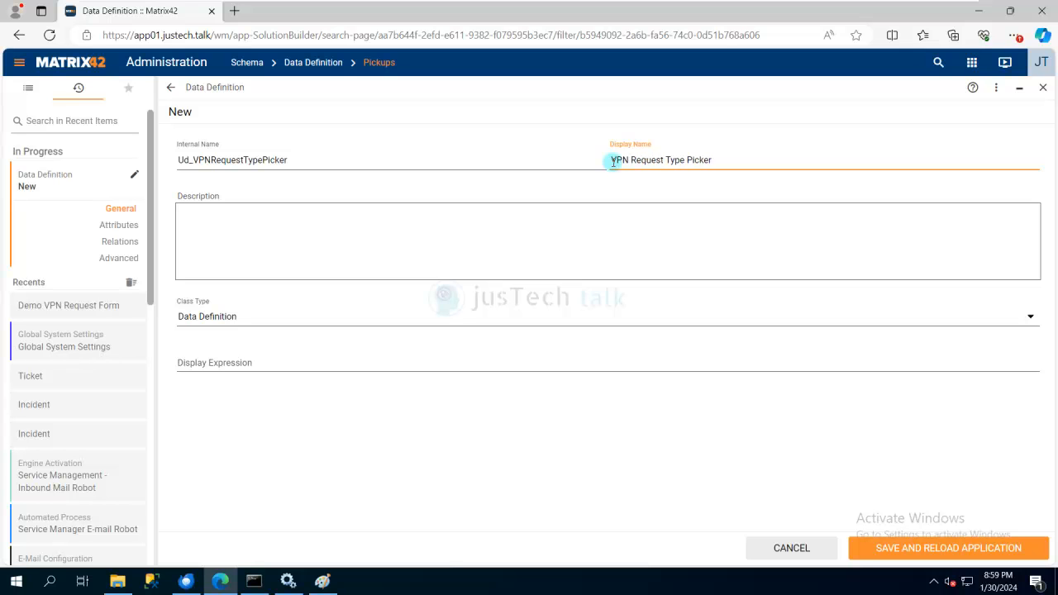
{"action": "left_click", "coordinate": [435, 327]}
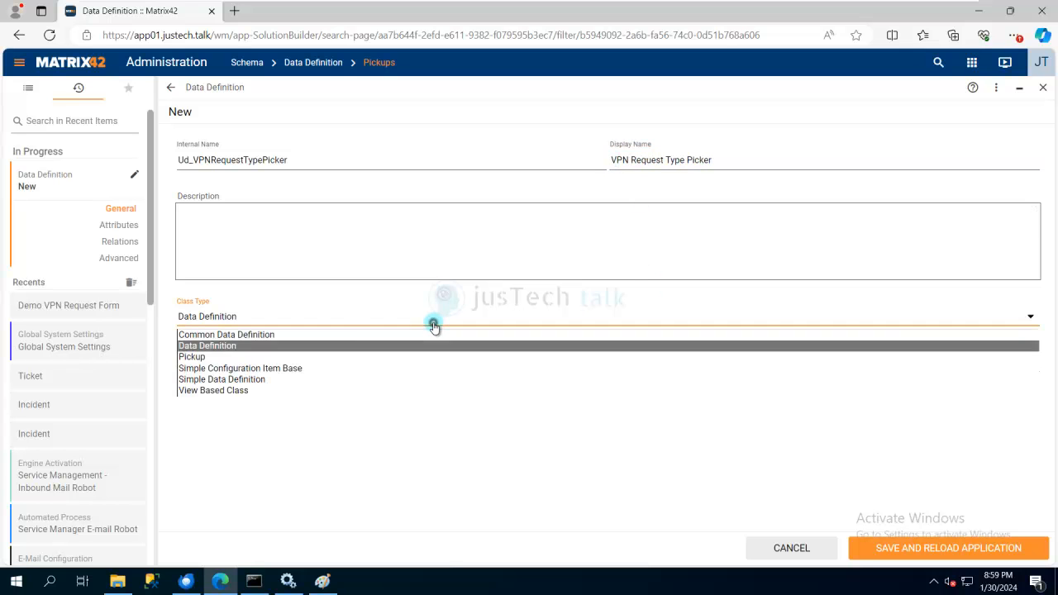
{"action": "left_click", "coordinate": [208, 357]}
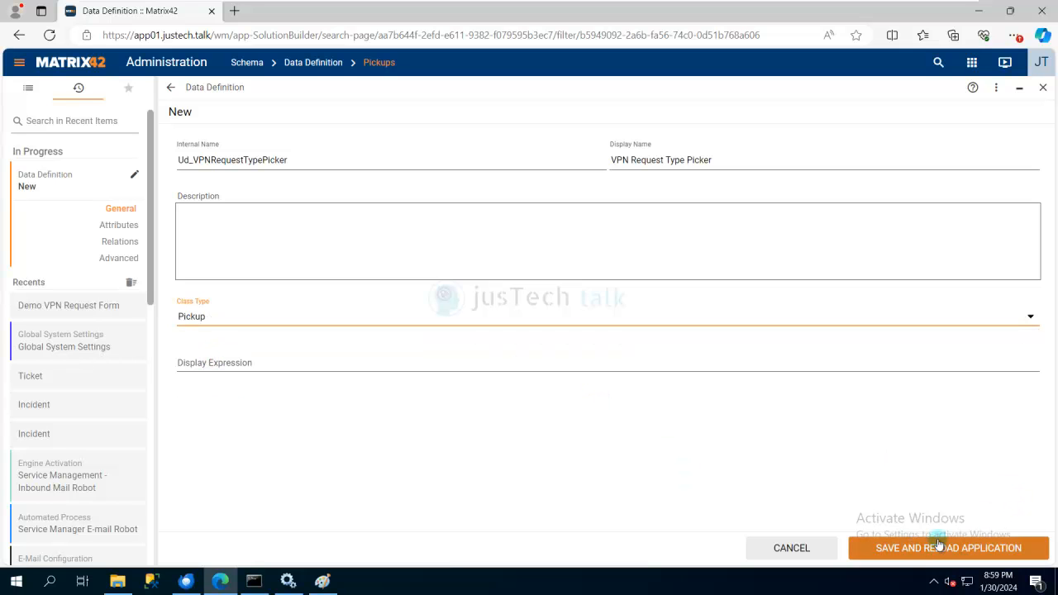
Copy the internal name Ud_VPNRequestTypePicker, then save the data definition and reload the application
{"action": "left_click", "coordinate": [294, 162]}
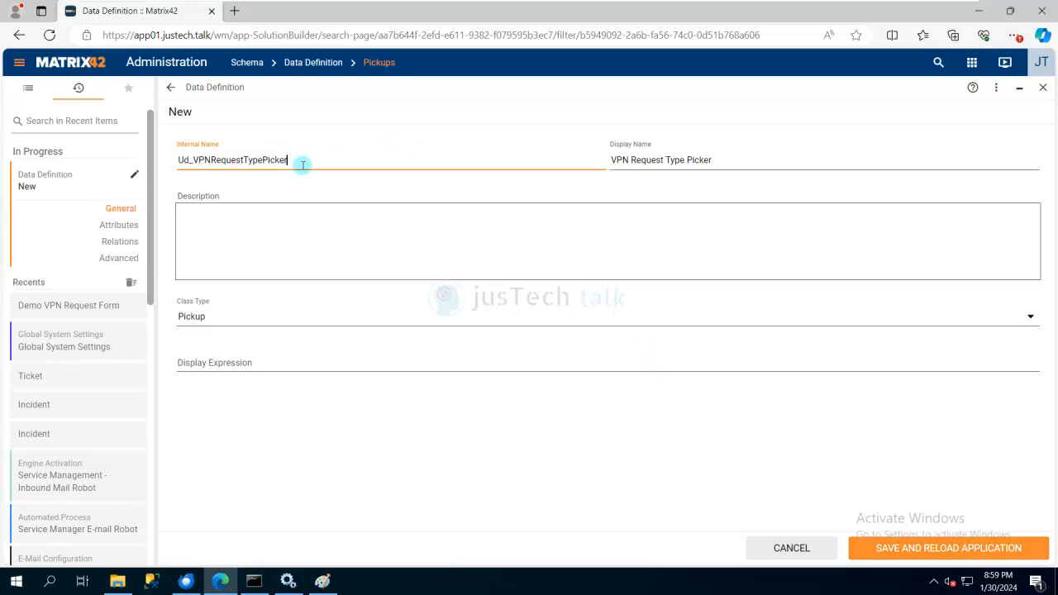
{"action": "left_click_drag", "start_coordinate": [289, 162], "coordinate": [158, 163]}
{"action": "key", "text": "ctrl+c"}
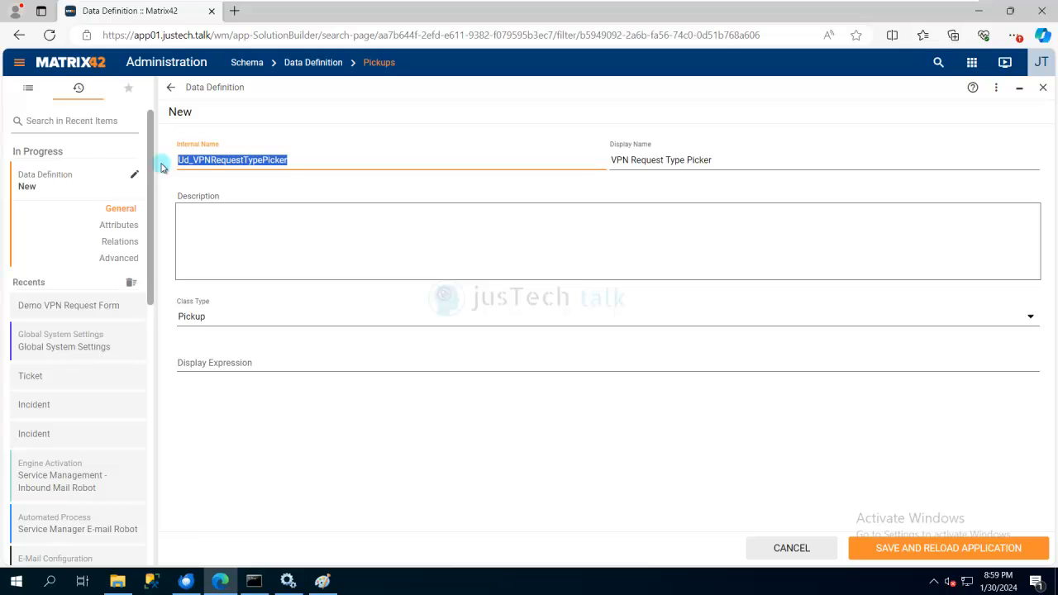
{"action": "left_click", "coordinate": [944, 554]}
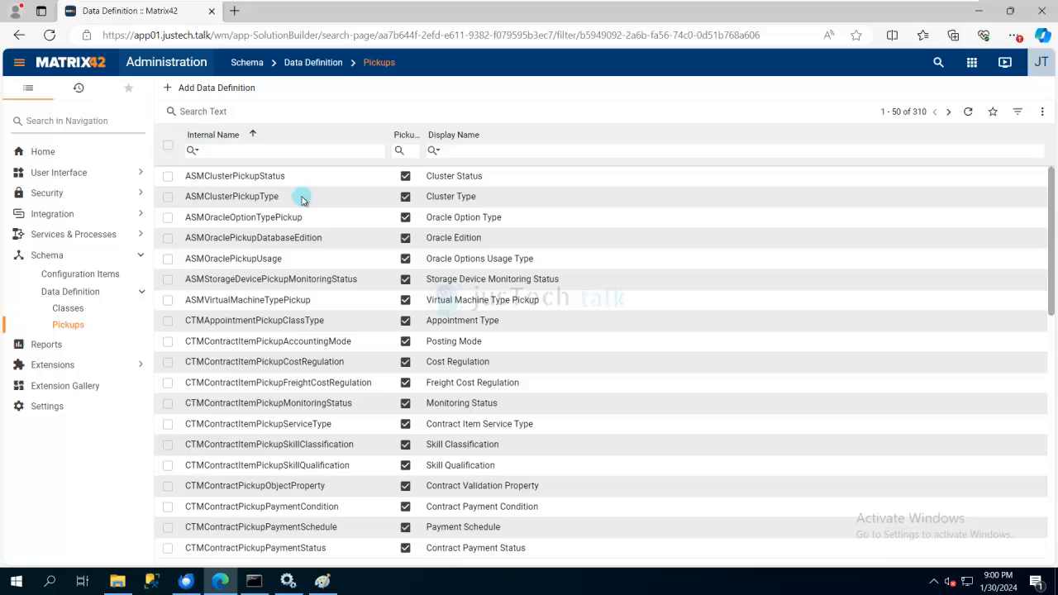
Filter the pickups by internal name Ud_VPNRequestTypePicker and open the matching pickup's data entries for editing
{"action": "left_click", "coordinate": [246, 150]}
{"action": "key", "text": "ctrl+v"}
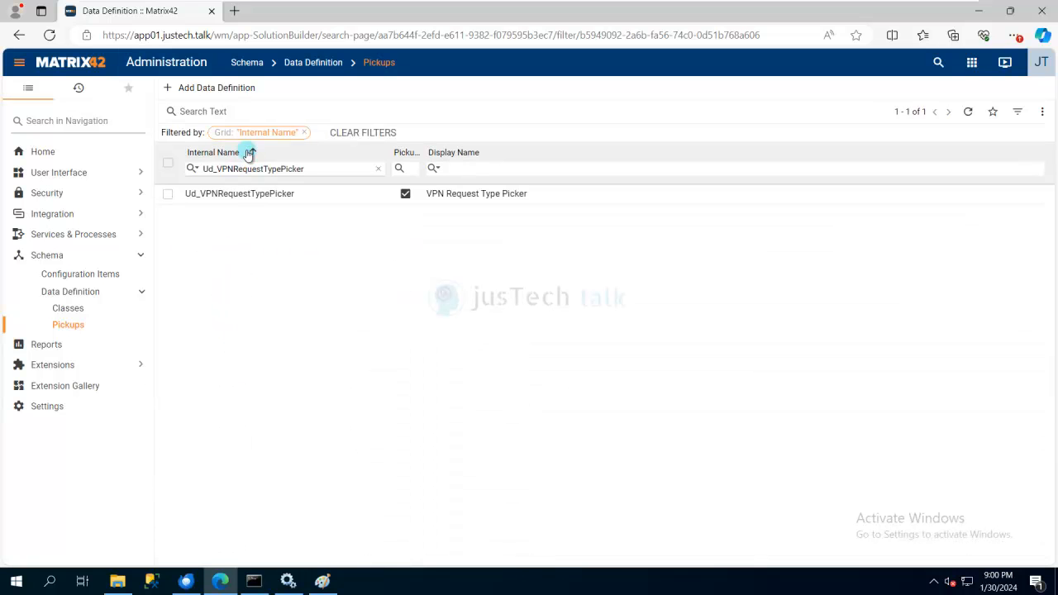
{"action": "left_click", "coordinate": [261, 193]}
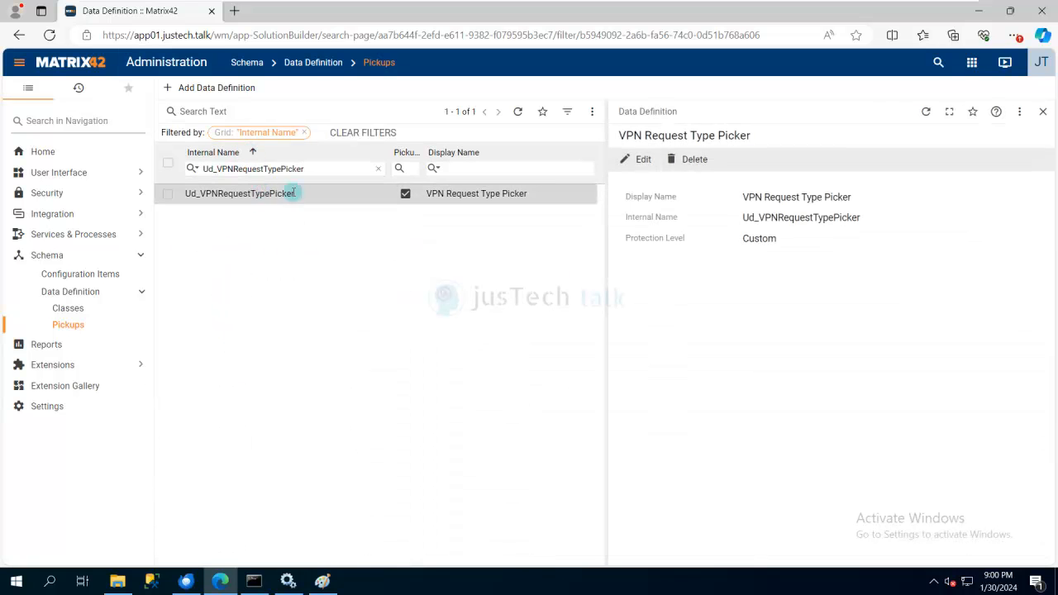
{"action": "left_click", "coordinate": [644, 160]}
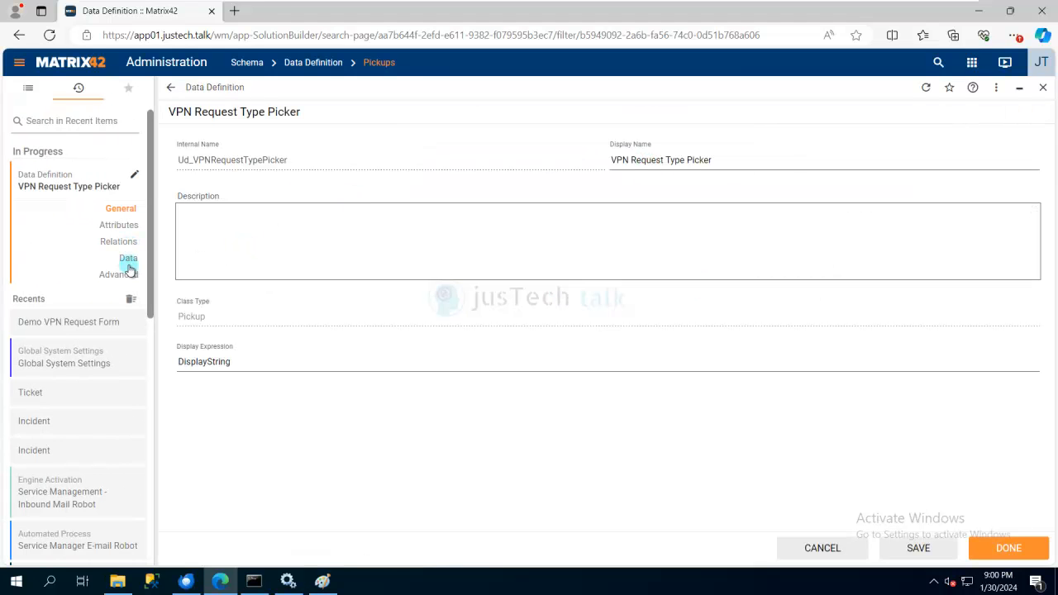
{"action": "left_click", "coordinate": [128, 260]}
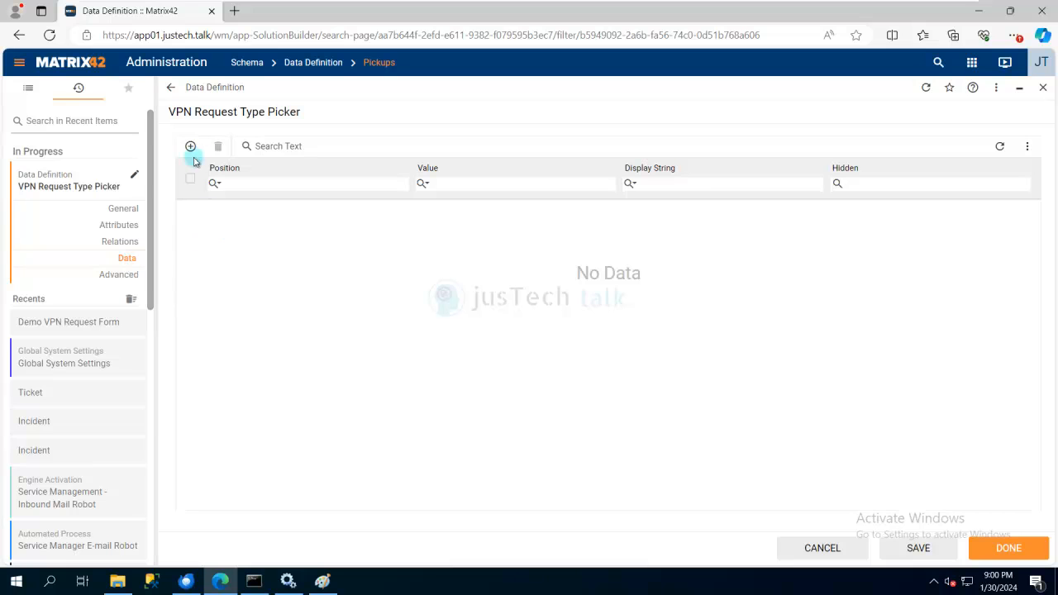
Add a pickup entry with position 1, value 1 and display string "Please select the request type"
{"action": "left_click", "coordinate": [262, 210]}
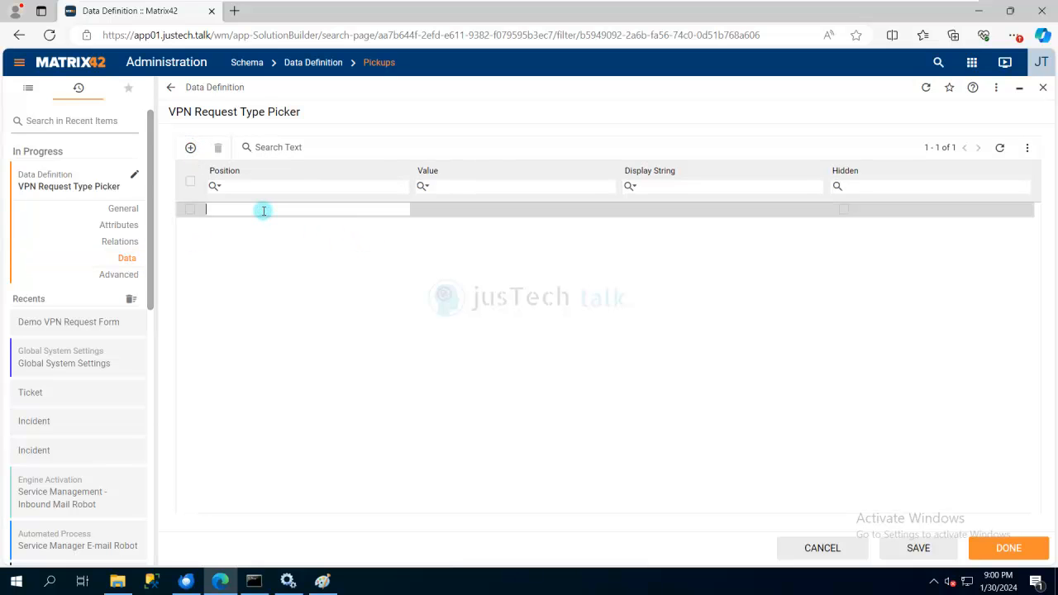
{"action": "type", "text": "1"}
{"action": "left_click", "coordinate": [502, 209]}
{"action": "type", "text": "1"}
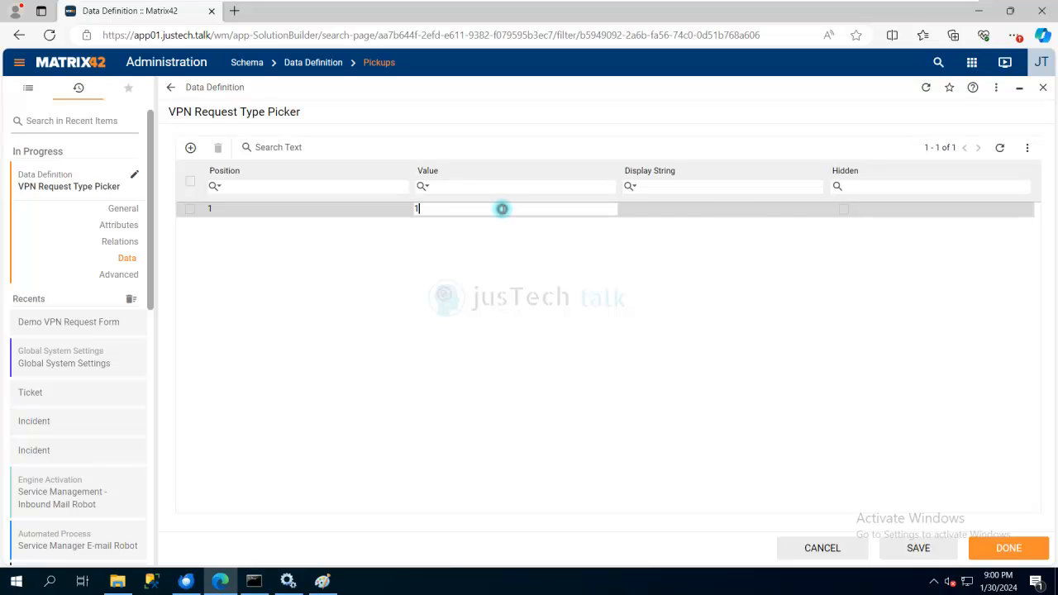
{"action": "left_click", "coordinate": [703, 210]}
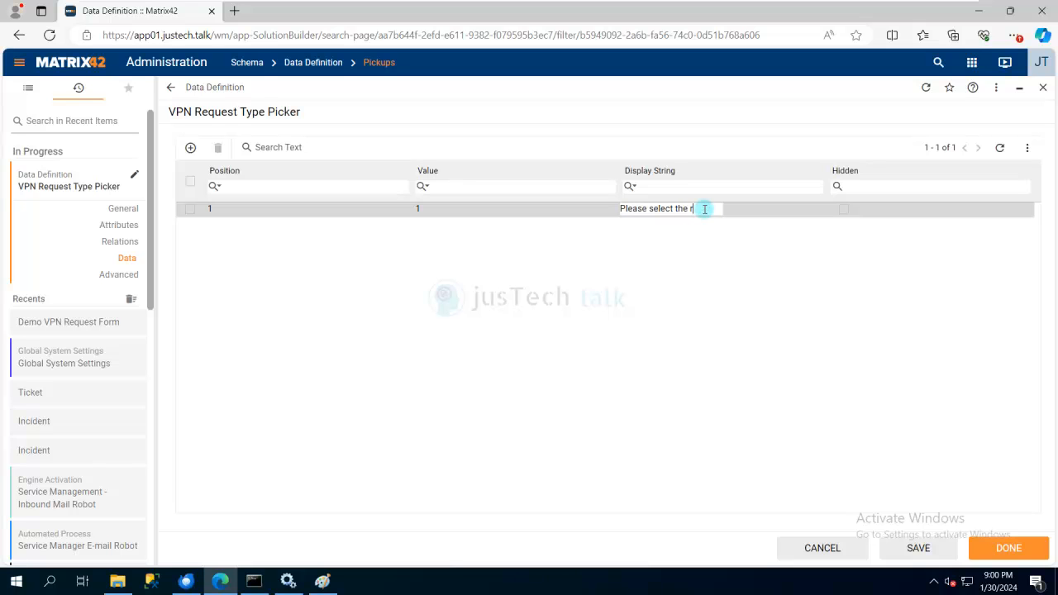
{"action": "type", "text": "Please select the request t"}
{"action": "type", "text": "ype"}
Check the request types on the VPN form image and add an entry with position 5, value 5 and display string "Create Access"
{"action": "left_click", "coordinate": [191, 147]}
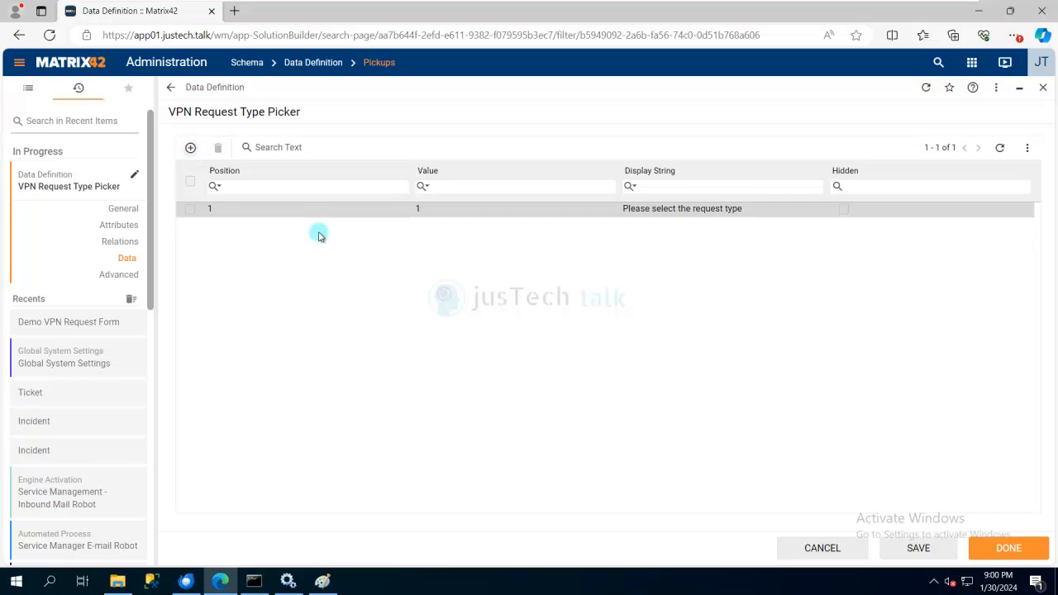
{"action": "left_click", "coordinate": [239, 210]}
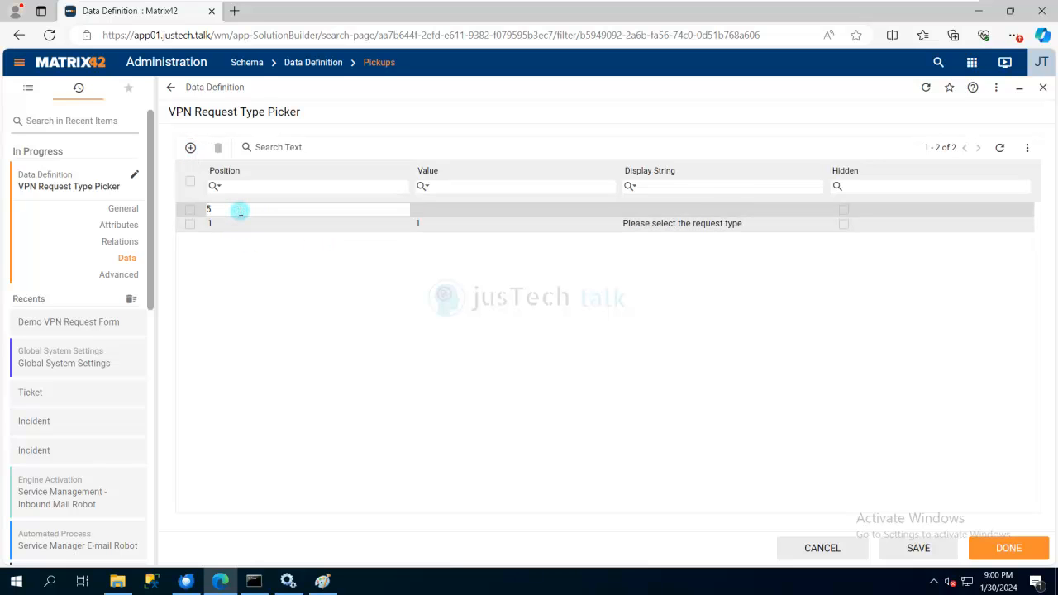
{"action": "type", "text": "5"}
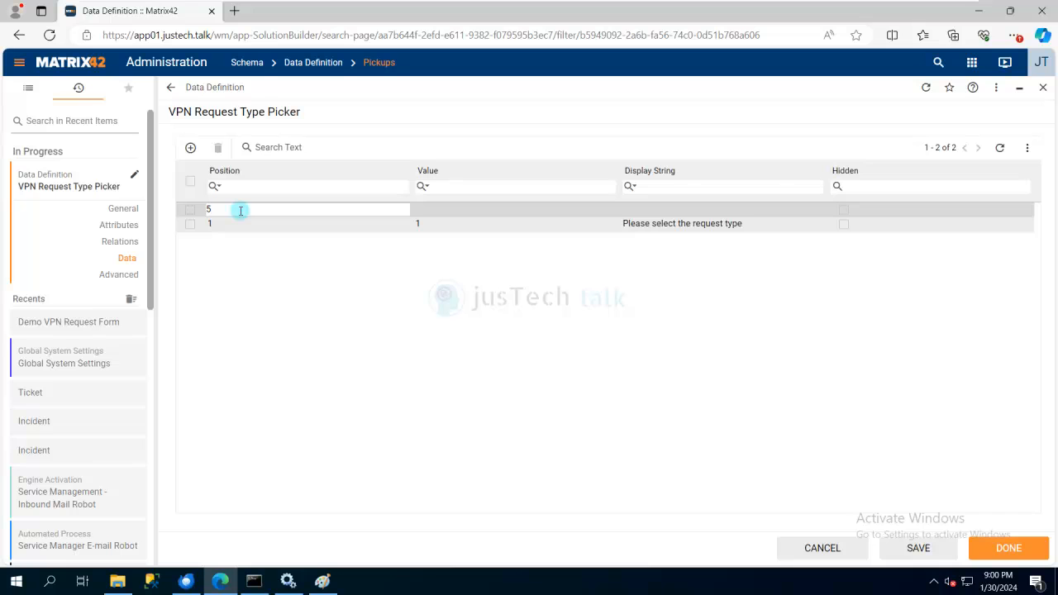
{"action": "left_click", "coordinate": [473, 212]}
{"action": "type", "text": "5"}
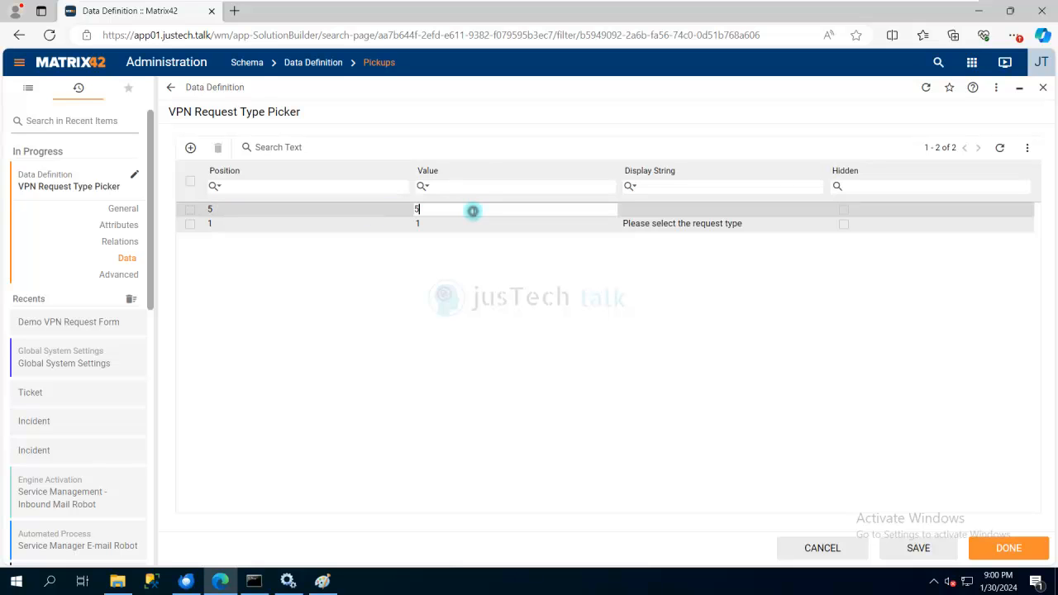
{"action": "left_click", "coordinate": [681, 210]}
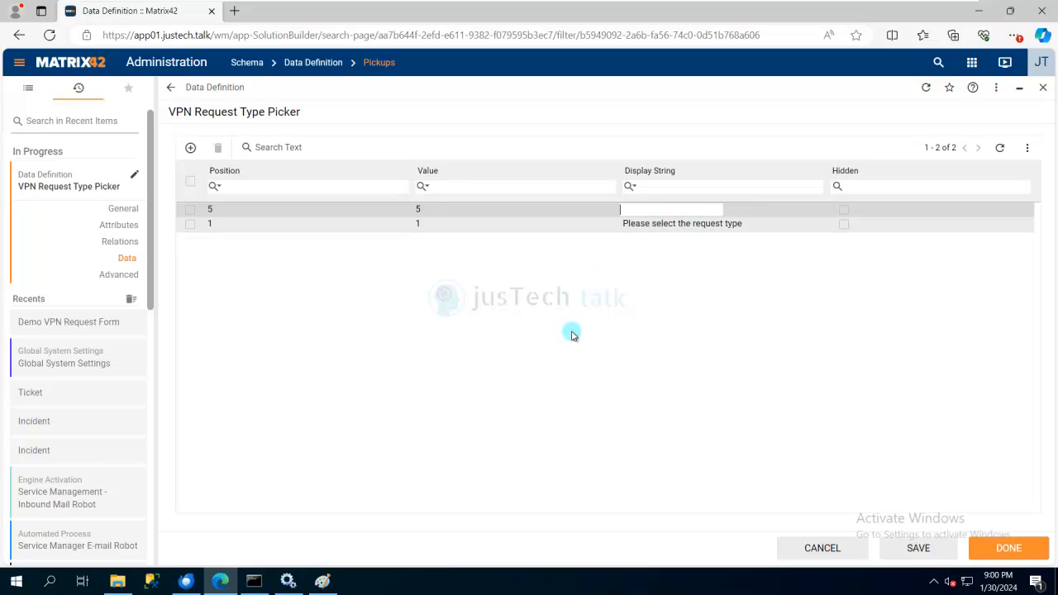
{"action": "left_click", "coordinate": [324, 583]}
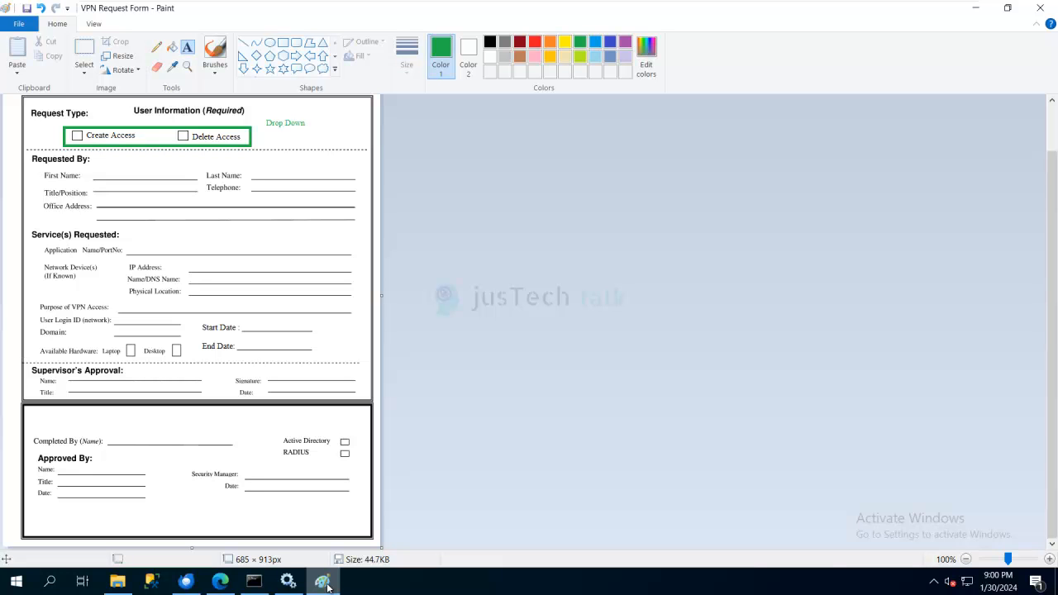
{"action": "left_click", "coordinate": [324, 583]}
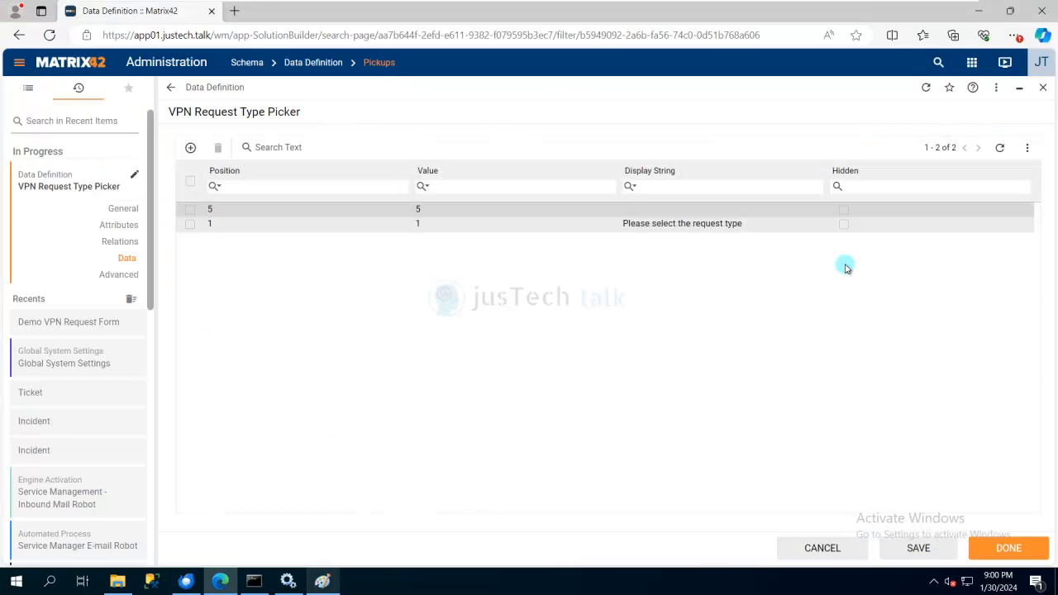
{"action": "left_click", "coordinate": [705, 208]}
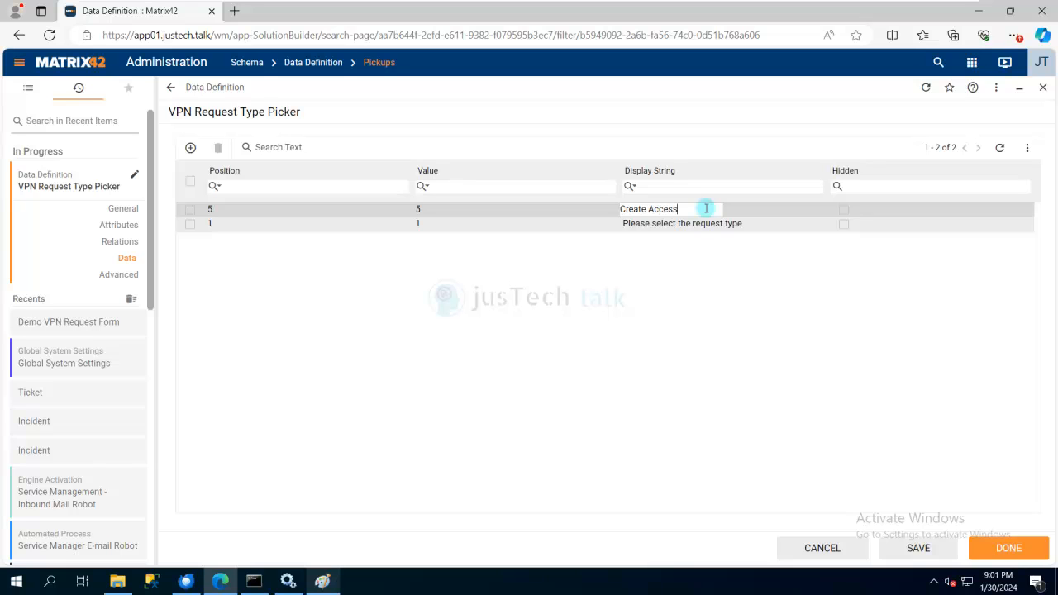
Add an entry with position 10, value 10 and display string "Delete Access", then save and close the pickup
{"action": "left_click", "coordinate": [190, 148]}
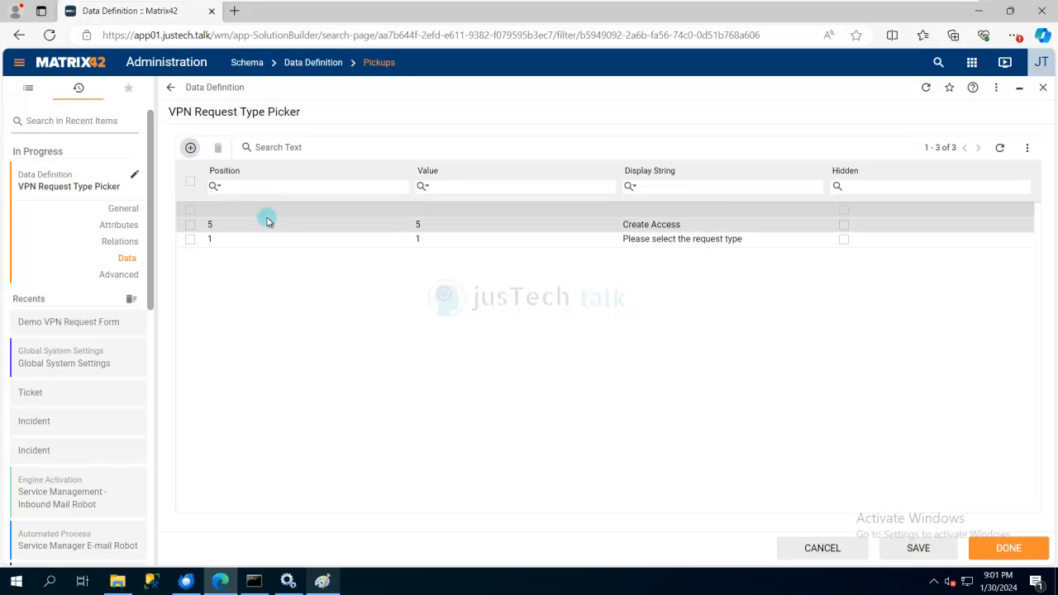
{"action": "left_click", "coordinate": [265, 213]}
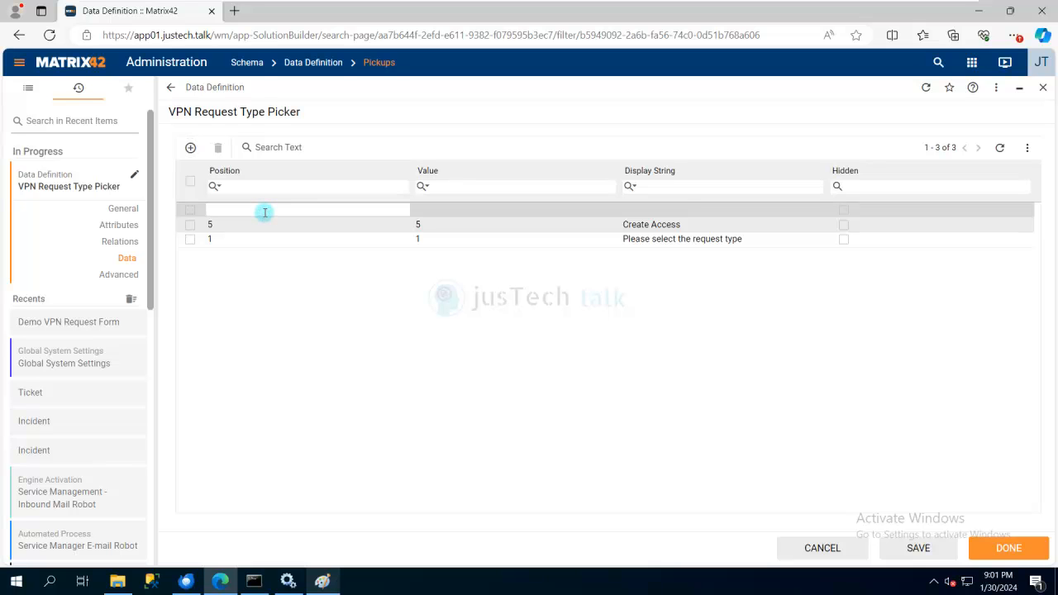
{"action": "key", "text": "Return"}
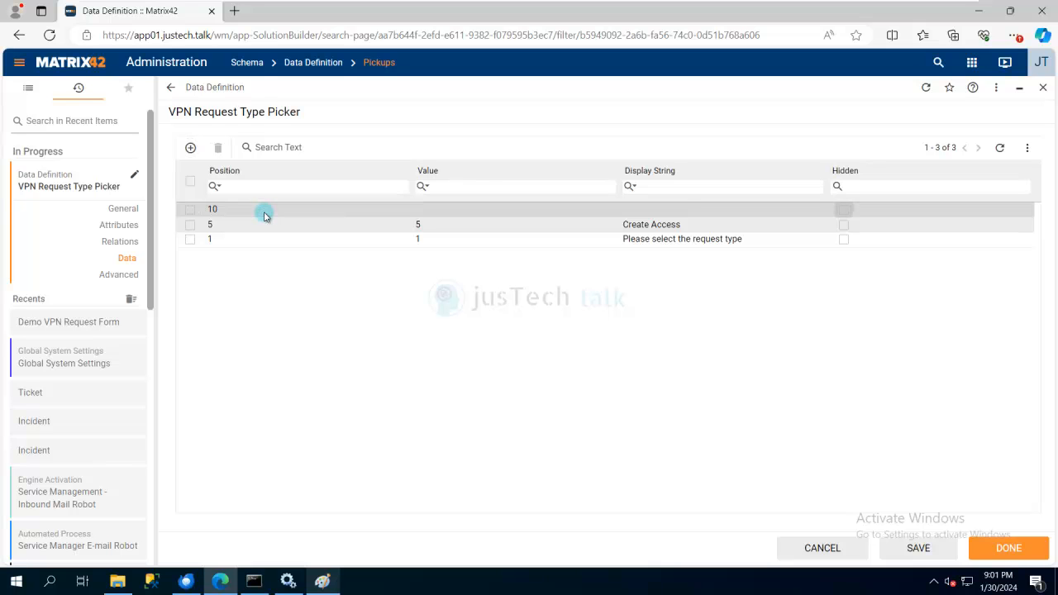
{"action": "left_click", "coordinate": [467, 214]}
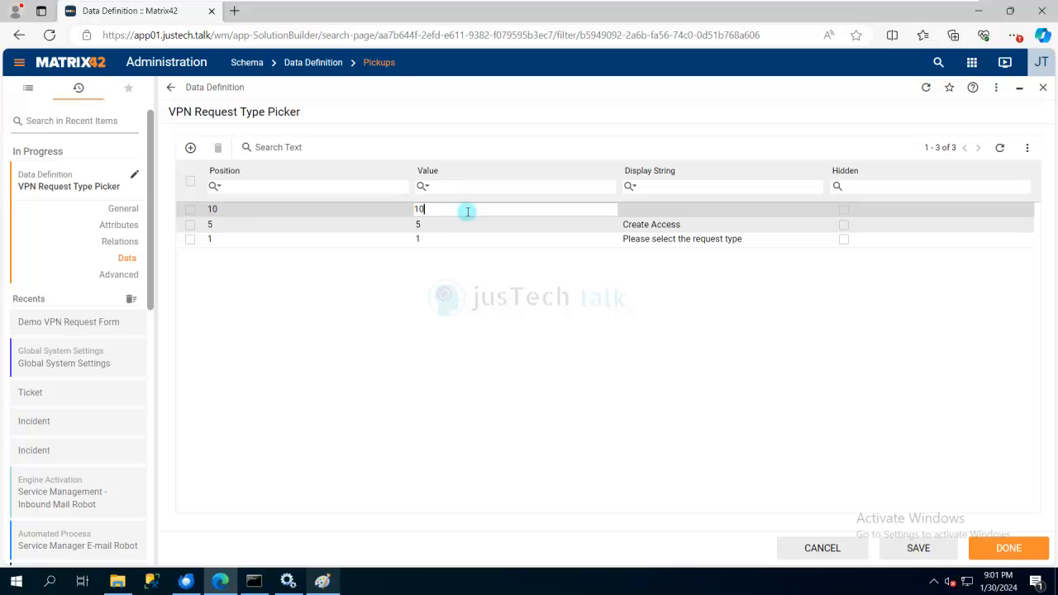
{"action": "type", "text": "10"}
{"action": "key", "text": "Return"}
{"action": "left_click", "coordinate": [710, 211]}
{"action": "type", "text": "Delete Access"}
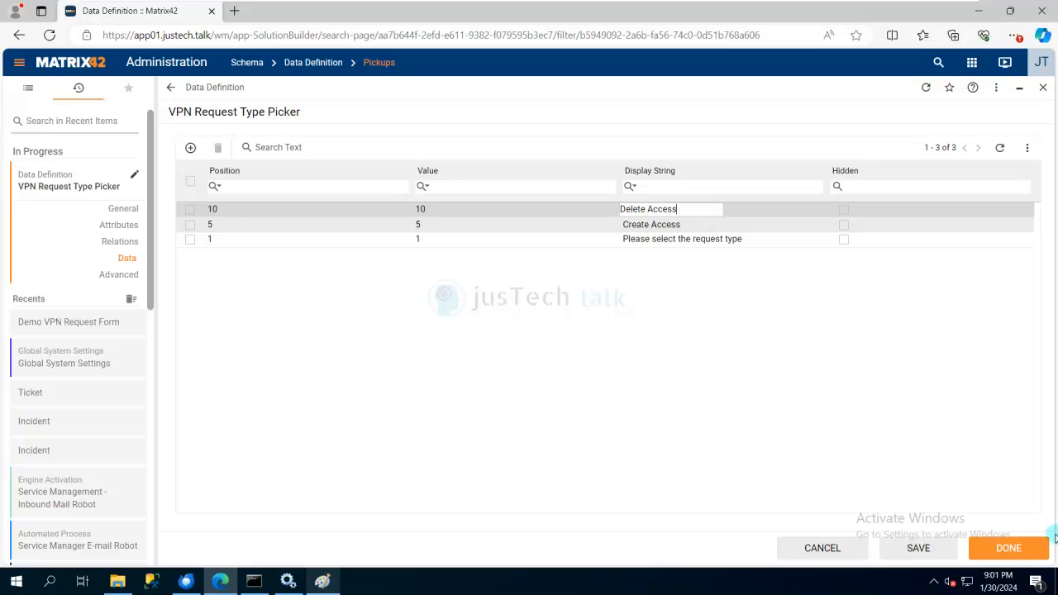
{"action": "left_click", "coordinate": [1010, 549]}
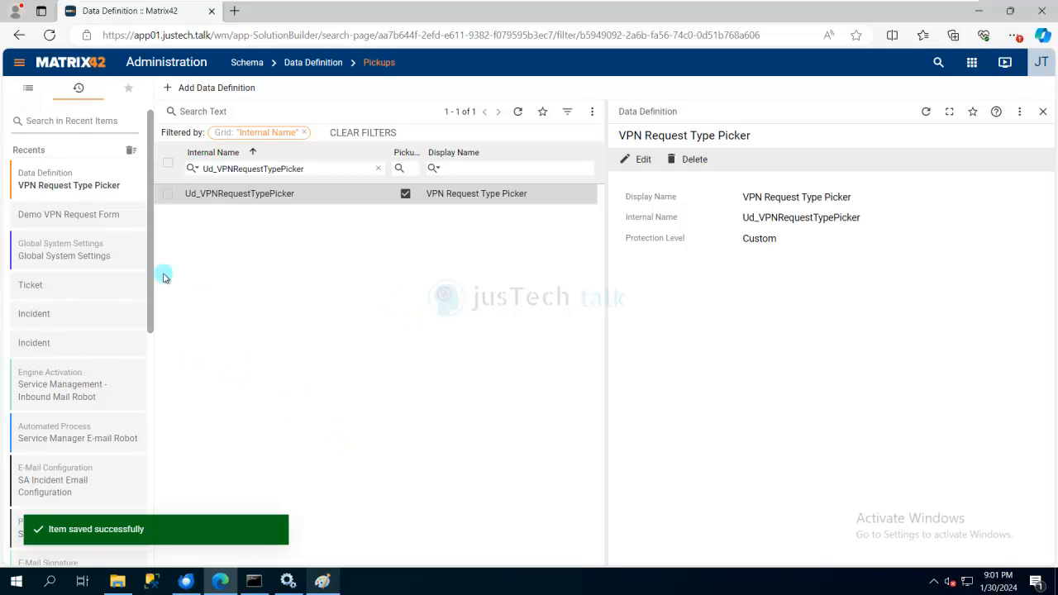
Start a new data definition from the full data definition list with the internal name Ud_VPNRequestForm
{"action": "left_click", "coordinate": [30, 92]}
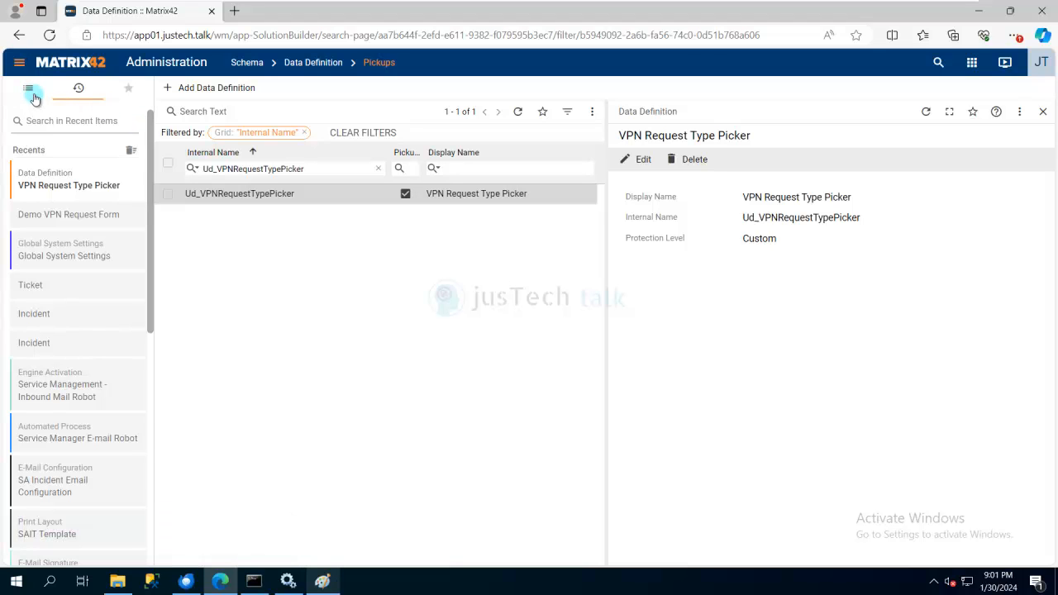
{"action": "left_click", "coordinate": [85, 294]}
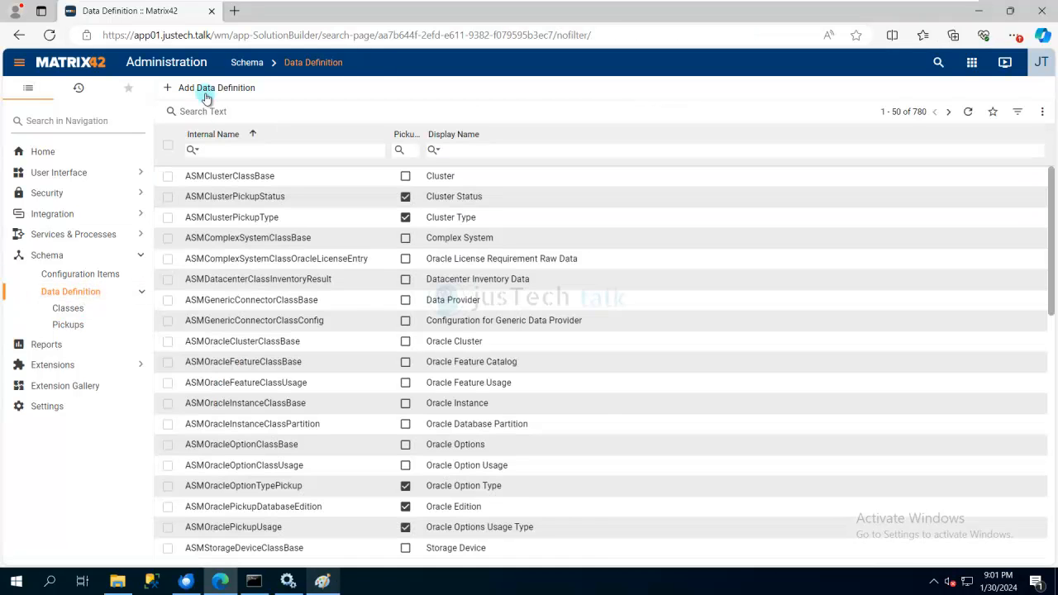
{"action": "left_click", "coordinate": [203, 87]}
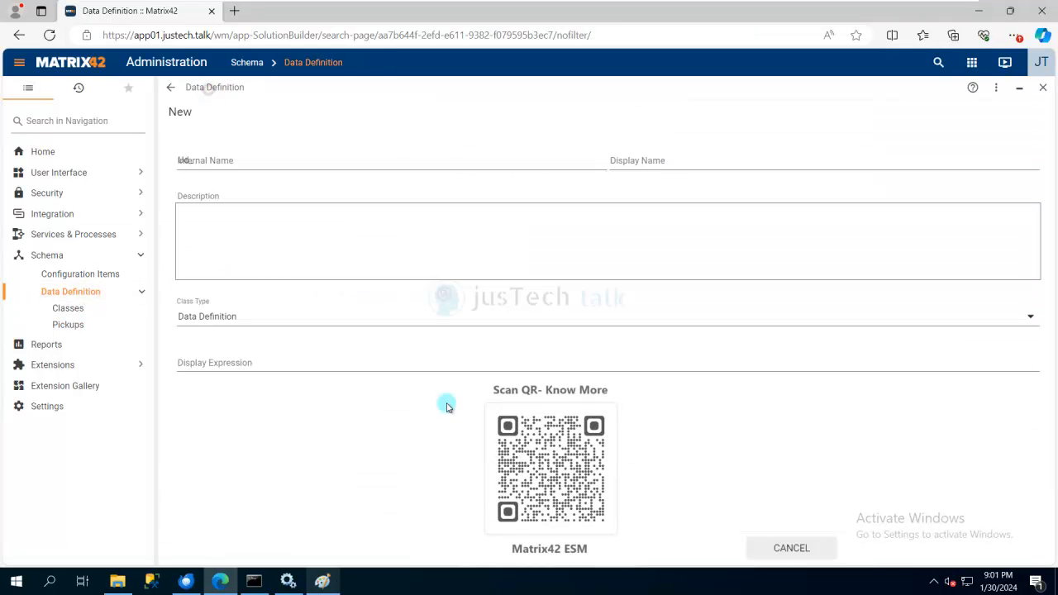
{"action": "left_click", "coordinate": [302, 165]}
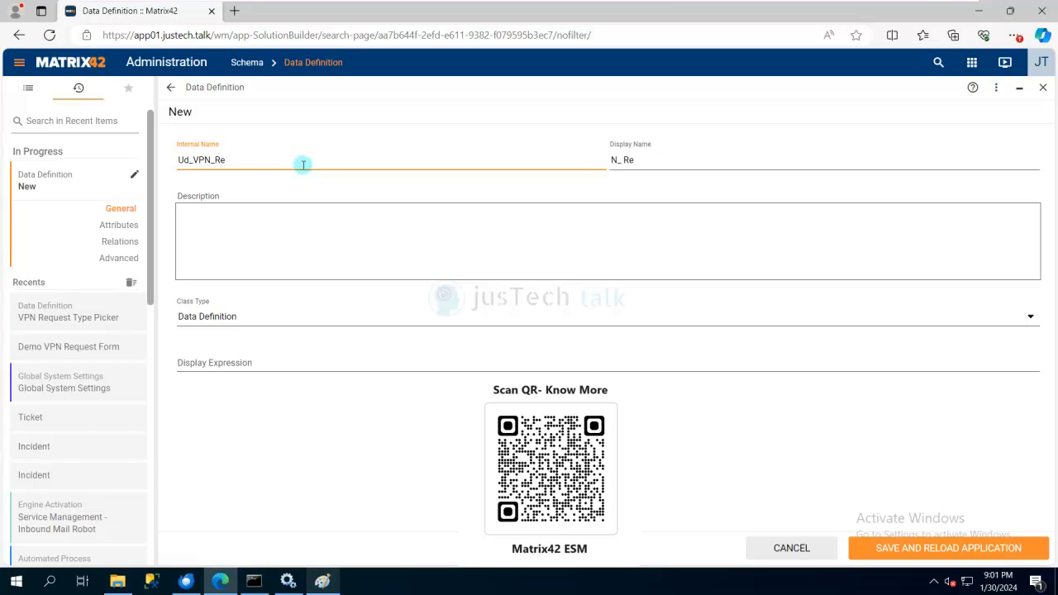
{"action": "type", "text": "VPN_Request_"}
{"action": "key", "text": "BackSpace"}
{"action": "key", "text": "BackSpace"}
{"action": "key", "text": "BackSpace"}
{"action": "key", "text": "BackSpace"}
{"action": "key", "text": "BackSpace"}
{"action": "key", "text": "BackSpace"}
{"action": "key", "text": "BackSpace"}
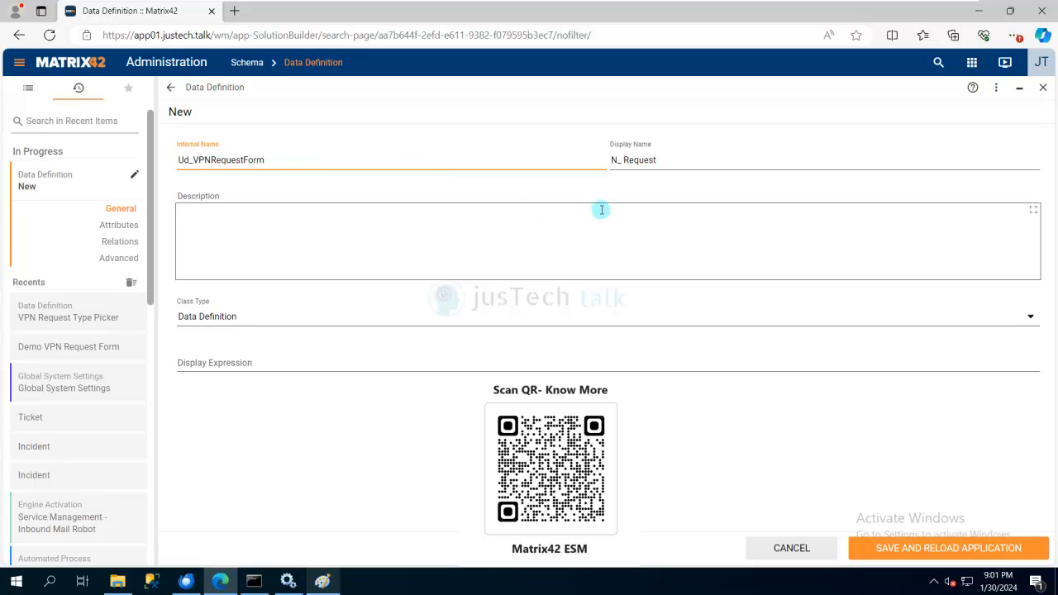
Correct the display name to "VPN Request Form", then save the data definition and reload the application
{"action": "left_click", "coordinate": [612, 160]}
{"action": "type", "text": "VPM"}
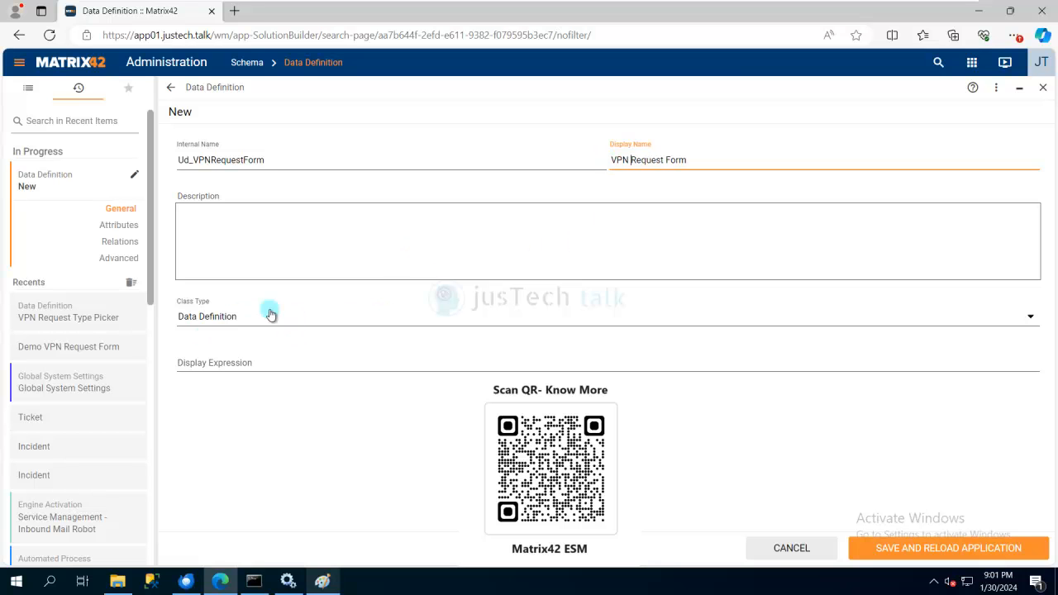
{"action": "left_click", "coordinate": [955, 550]}
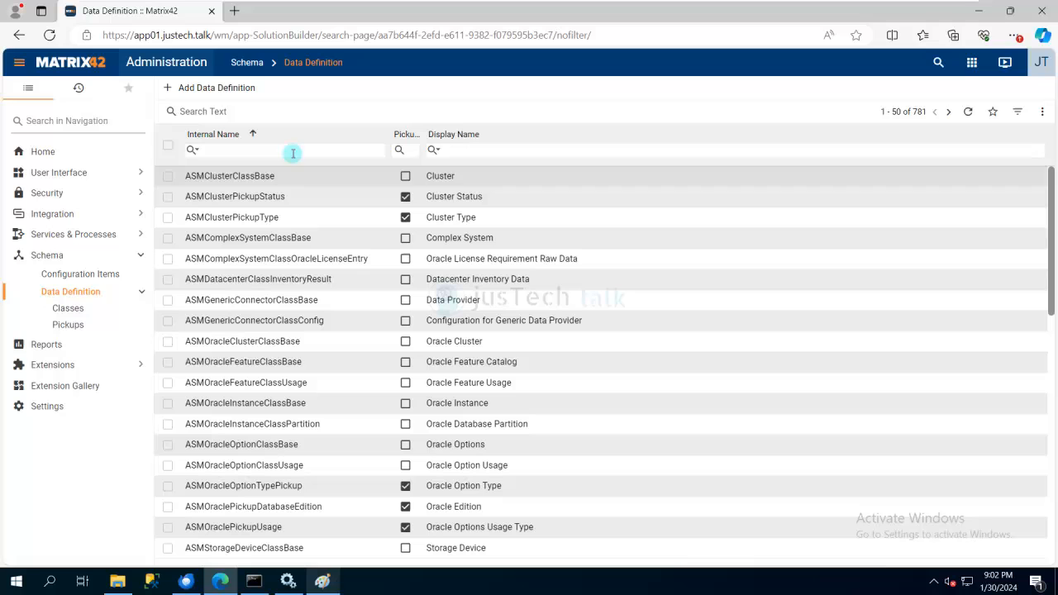
Filter the data definitions by internal name VPNRequestForm and open the matching definition for editing
{"action": "left_click", "coordinate": [286, 150]}
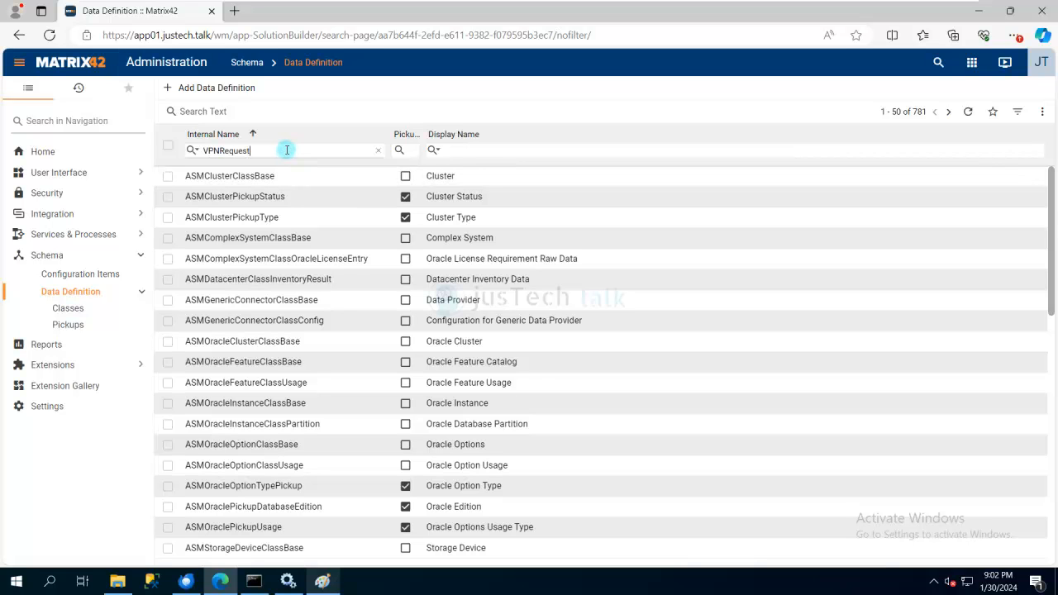
{"action": "type", "text": "VPNRequestForm"}
{"action": "key", "text": "Return"}
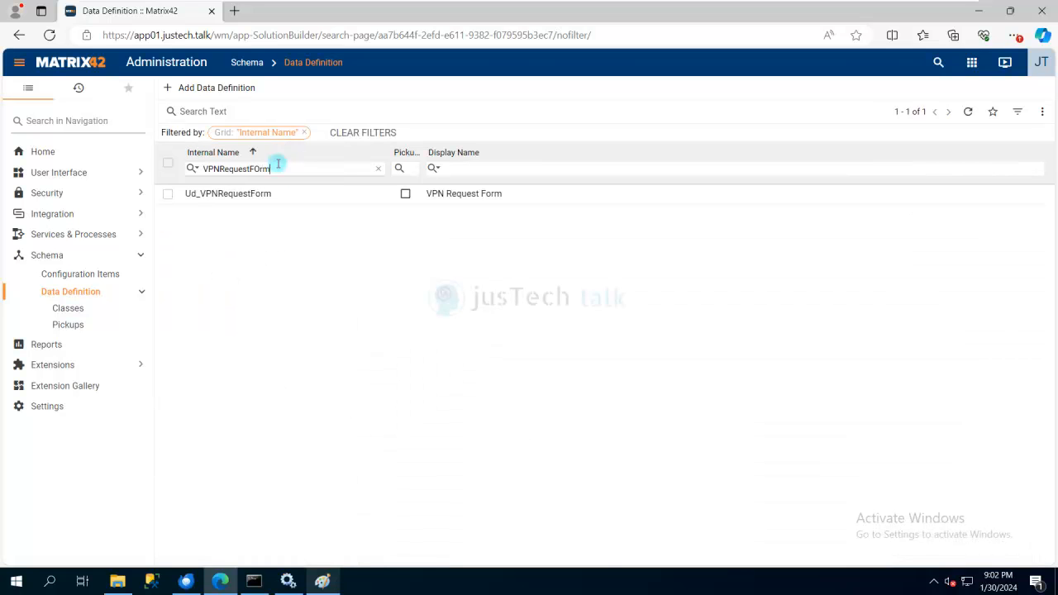
{"action": "left_click", "coordinate": [249, 194]}
{"action": "left_click", "coordinate": [644, 159]}
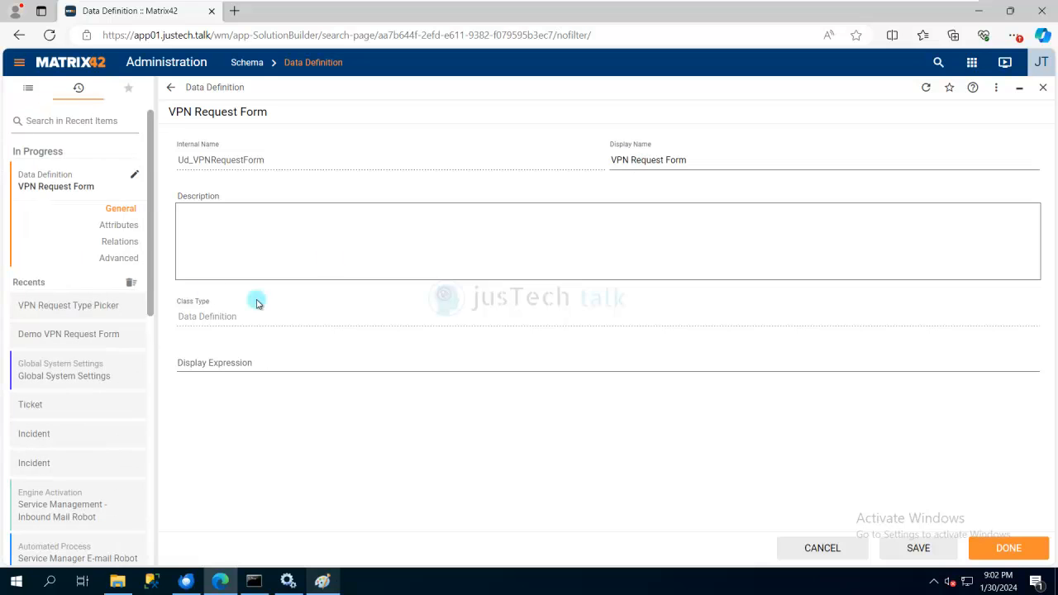
Add an attribute with the internal name Ud_RequestType to the VPN Request Form data definition
{"action": "left_click", "coordinate": [122, 229]}
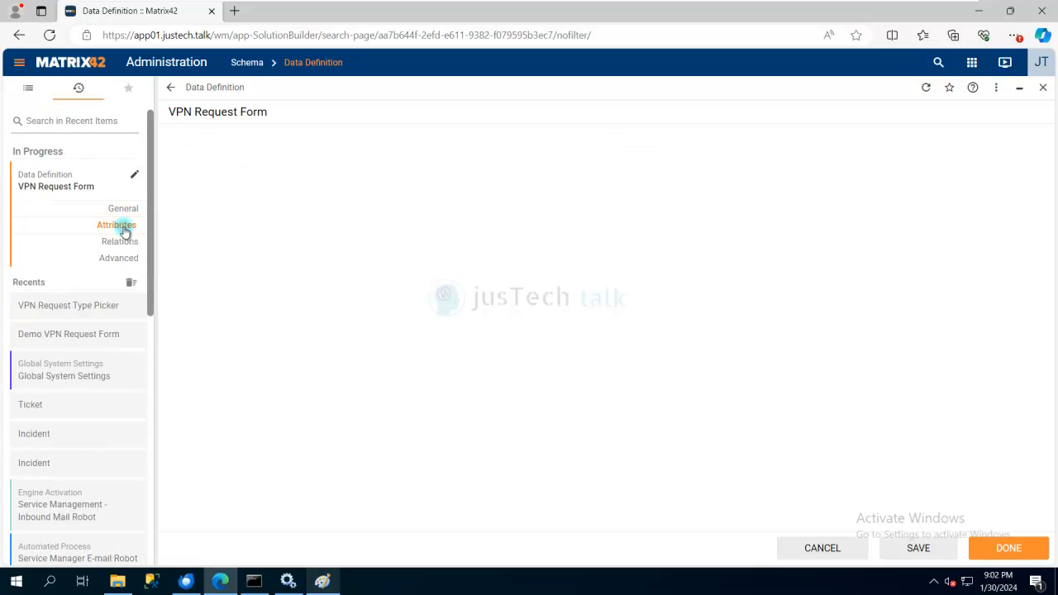
{"action": "left_click", "coordinate": [190, 149]}
{"action": "left_click", "coordinate": [279, 172]}
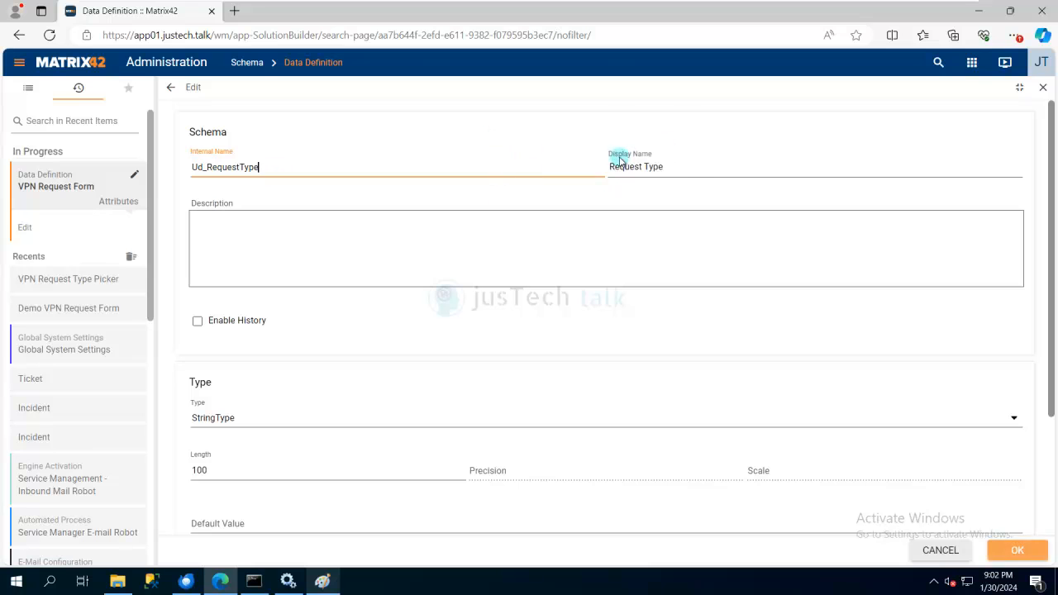
Set the Request Type attribute's type to IntType and its default value to 1
{"action": "left_click", "coordinate": [272, 429]}
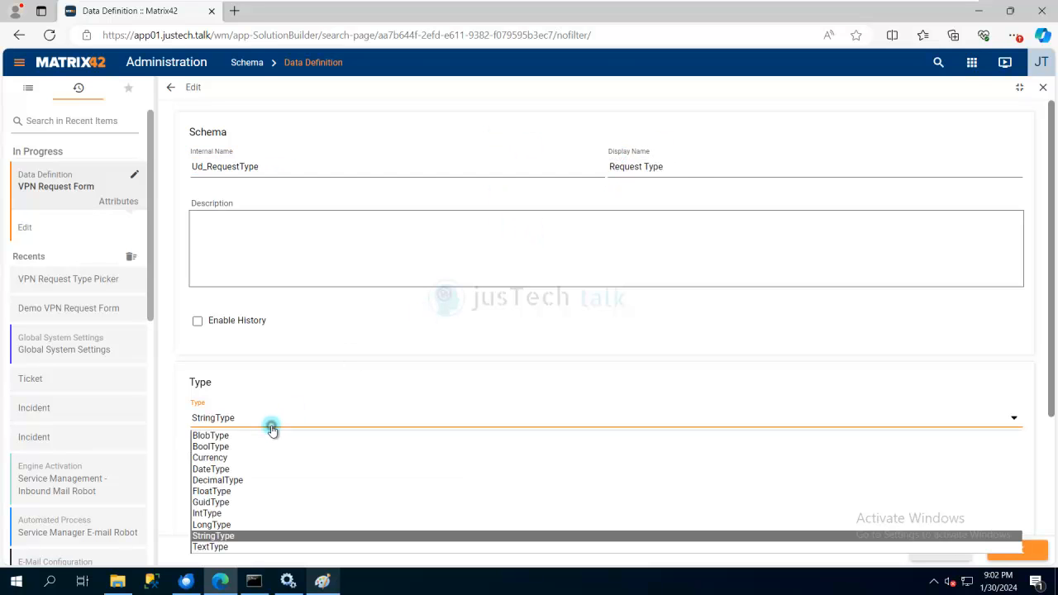
{"action": "left_click", "coordinate": [212, 515]}
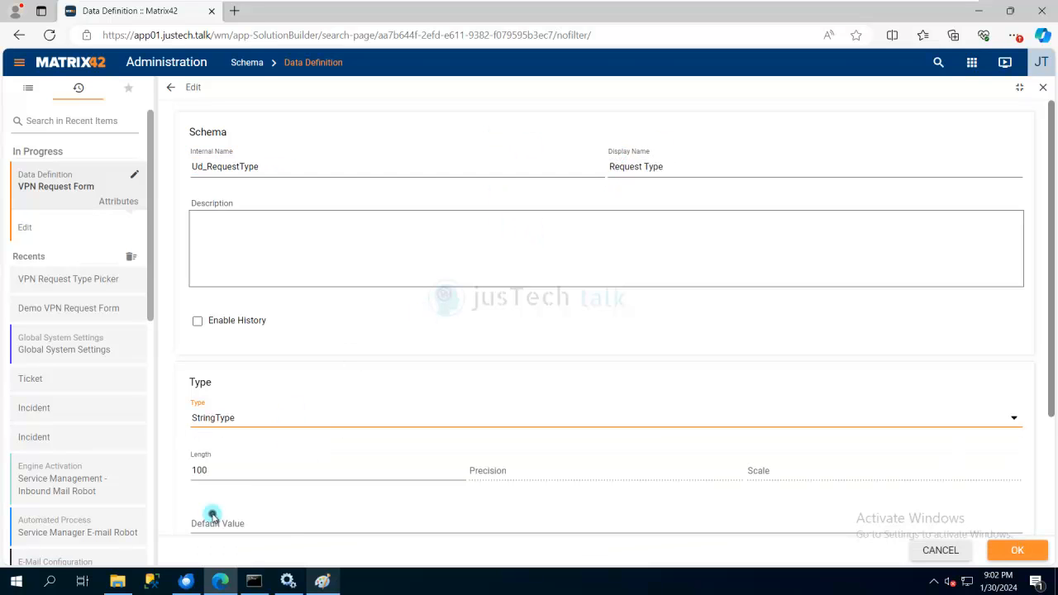
{"action": "left_click", "coordinate": [286, 528]}
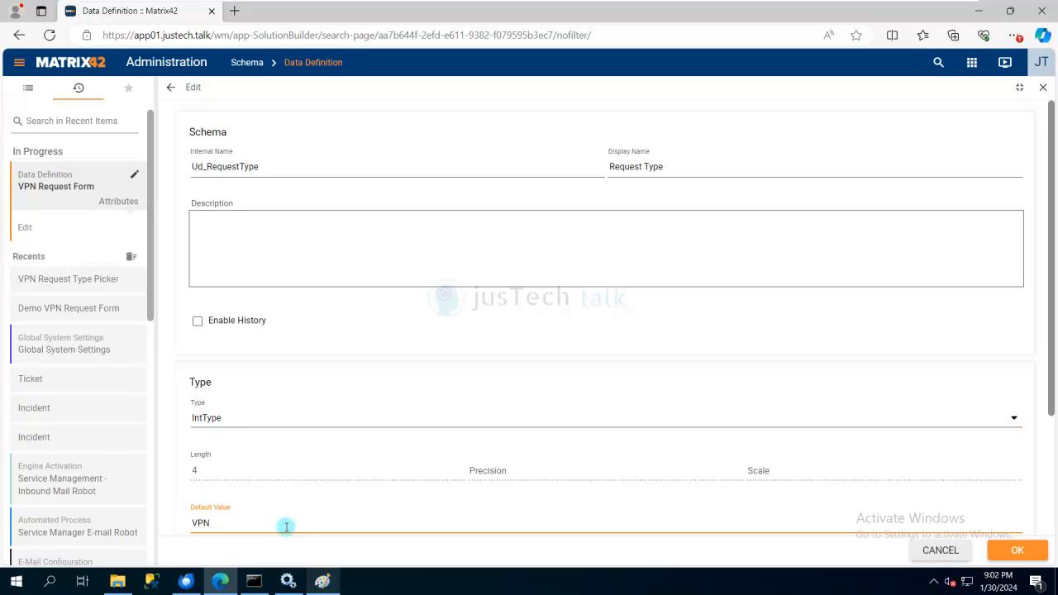
{"action": "scroll", "coordinate": [286, 527], "scroll_direction": "down", "scroll_amount": 2}
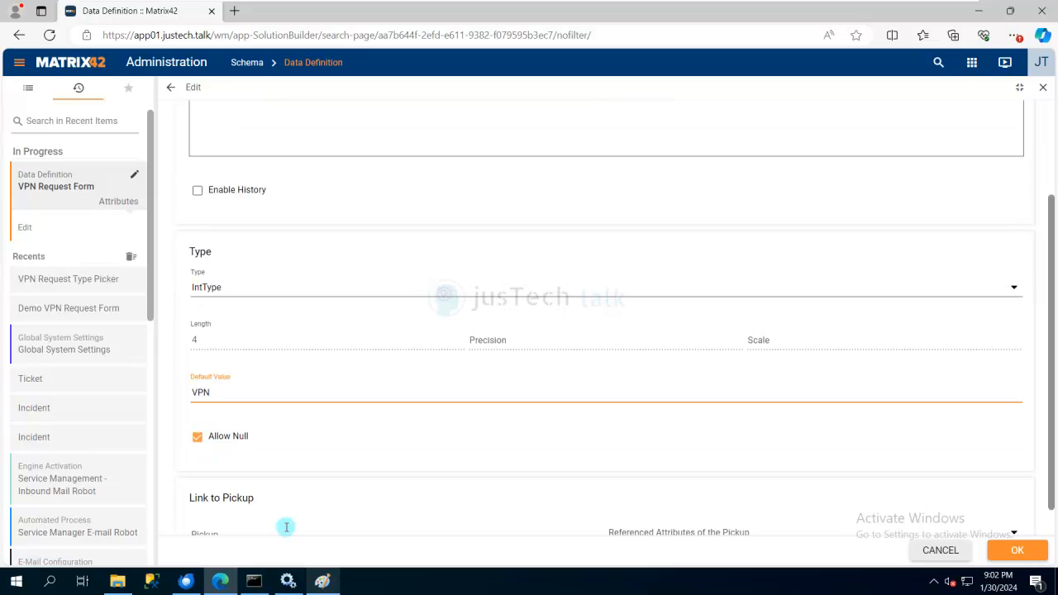
{"action": "left_click_drag", "start_coordinate": [221, 397], "coordinate": [141, 404]}
{"action": "key", "text": "BackSpace"}
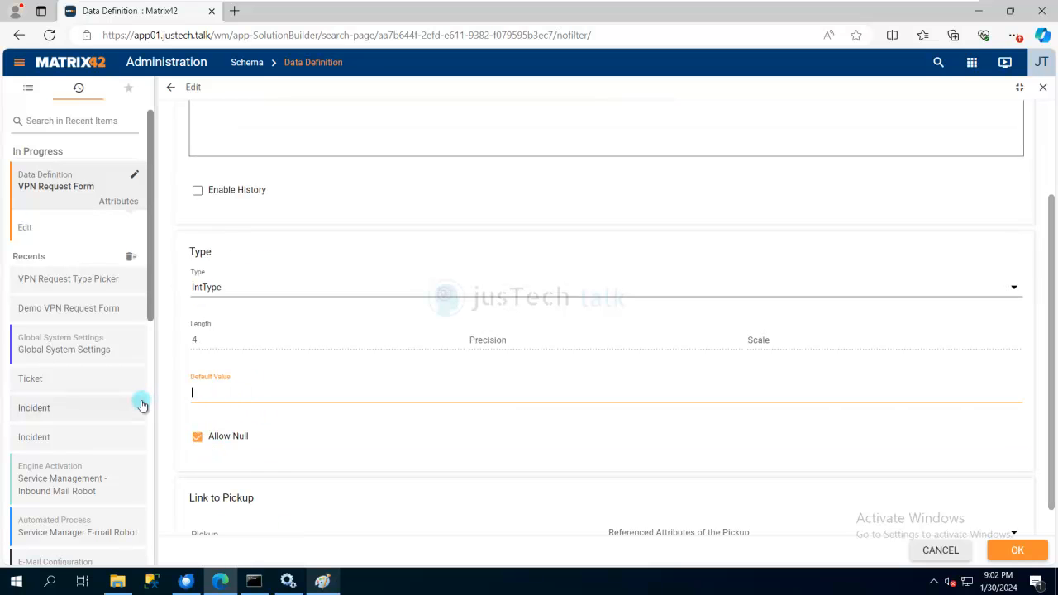
{"action": "scroll", "coordinate": [141, 404], "scroll_direction": "down", "scroll_amount": 5}
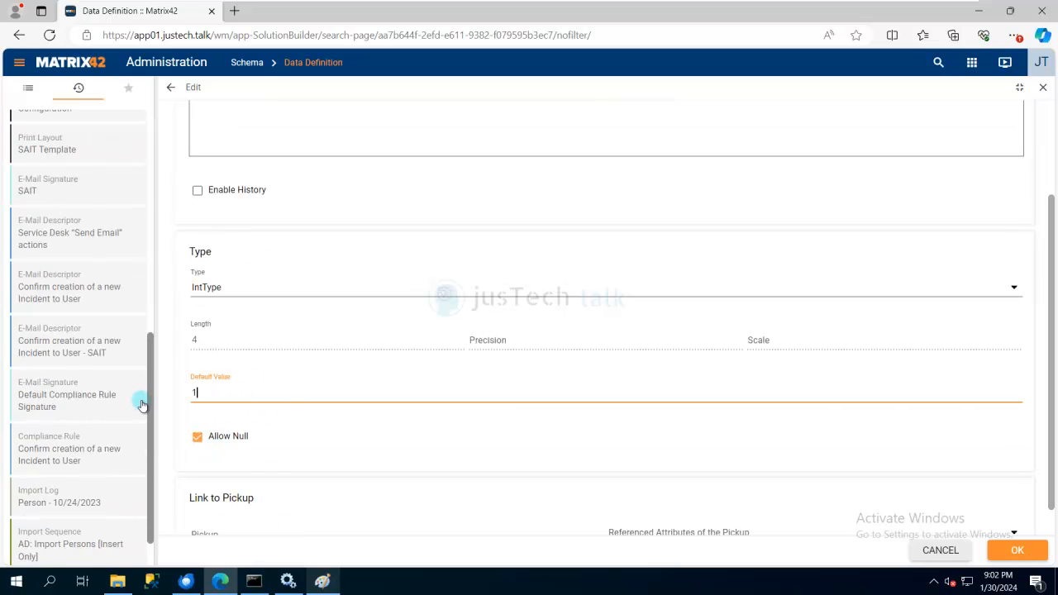
Link the Request Type attribute to the VPN Request Type Picker (Ud_VPNRequestTypePicker) pickup and confirm the attribute
{"action": "scroll", "coordinate": [475, 477], "scroll_direction": "down", "scroll_amount": 1}
{"action": "left_click", "coordinate": [276, 507]}
{"action": "type", "text": "VPN"}
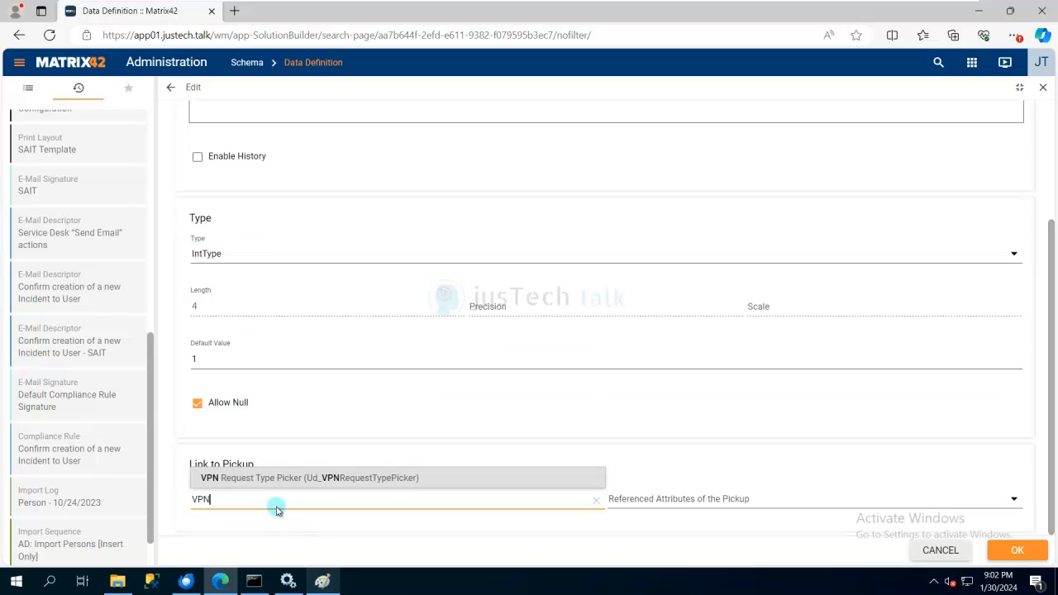
{"action": "left_click", "coordinate": [303, 479]}
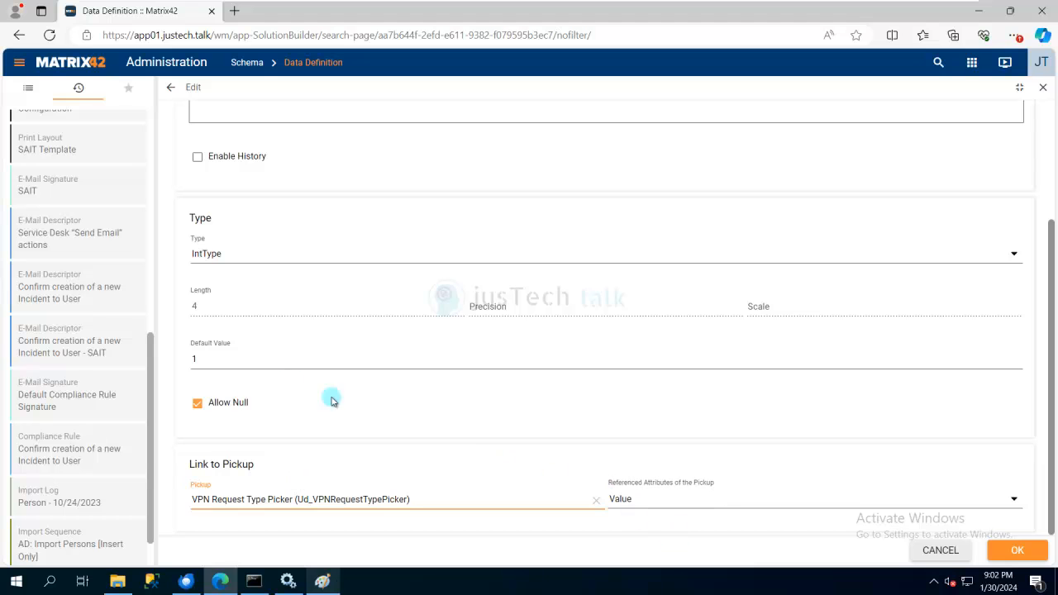
{"action": "left_click", "coordinate": [1018, 550]}
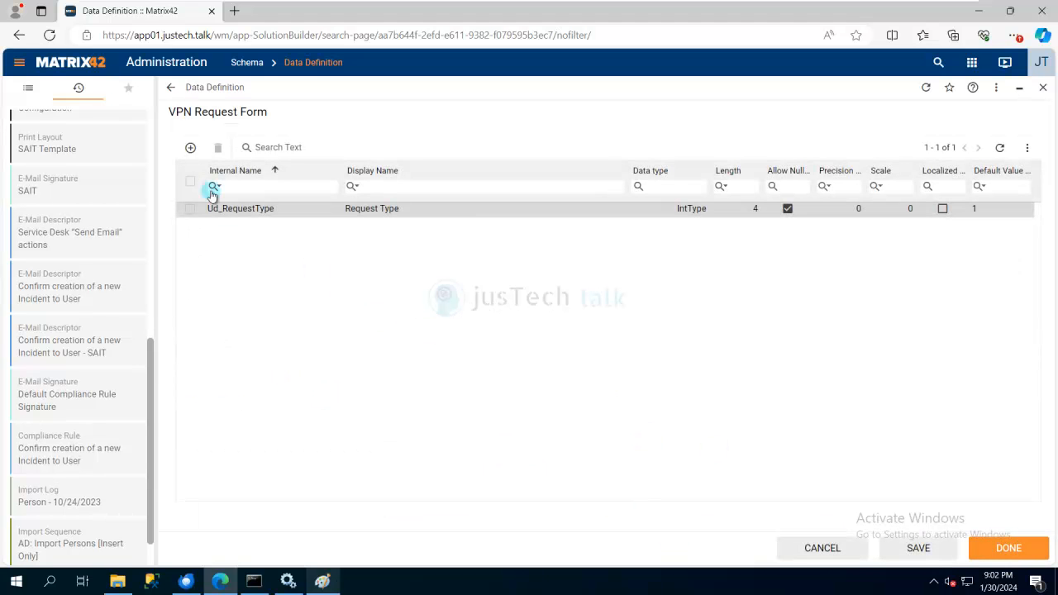
Consult the form image in Paint and add a string attribute Ud_FirstName with length 50 to the VPN Request Form data definition
{"action": "left_click", "coordinate": [335, 586]}
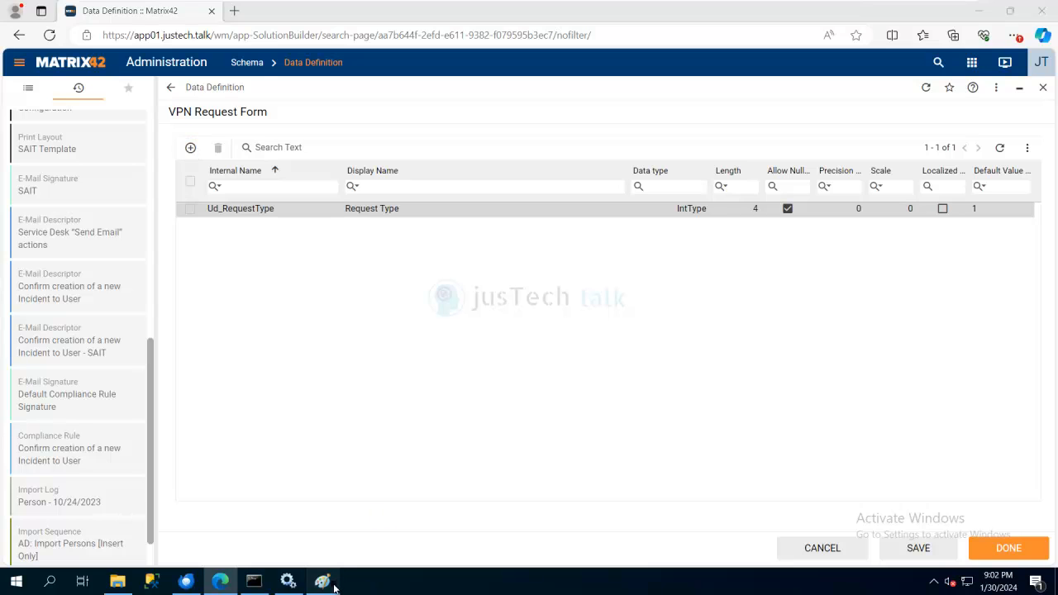
{"action": "left_click", "coordinate": [335, 585]}
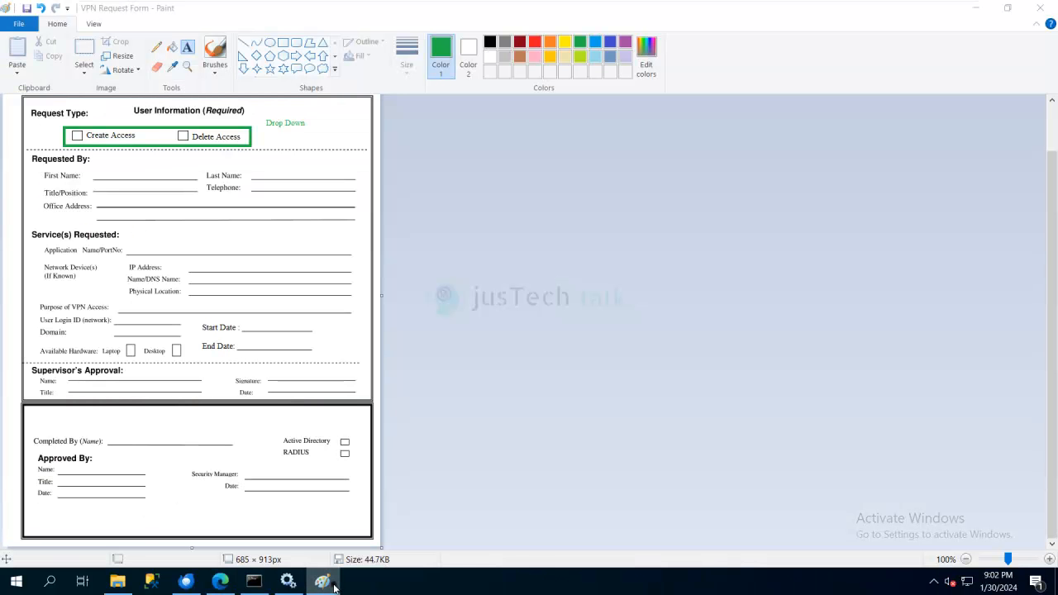
{"action": "left_click", "coordinate": [190, 149]}
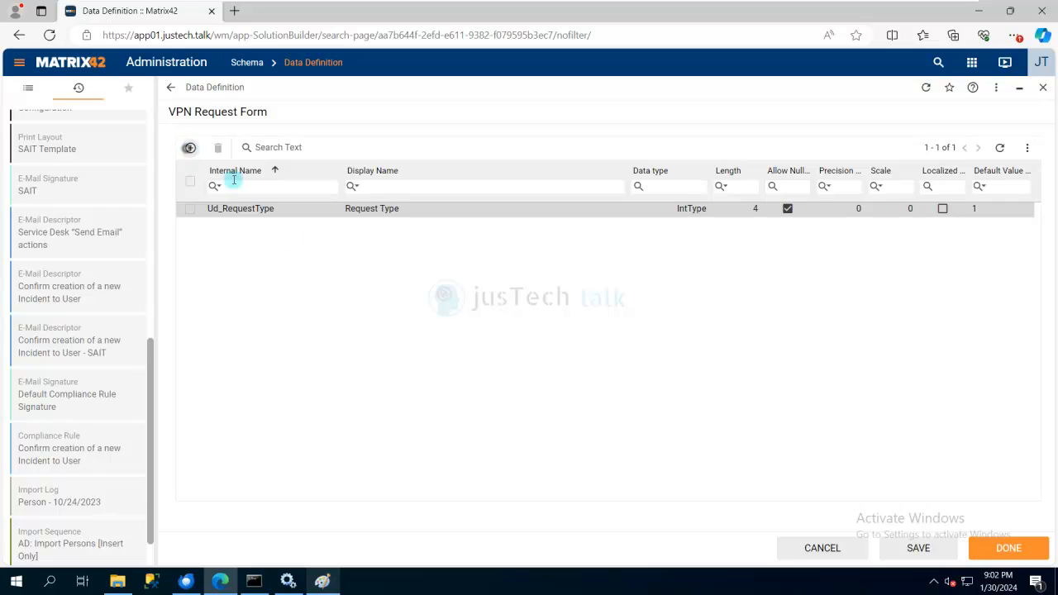
{"action": "left_click", "coordinate": [295, 169]}
{"action": "type", "text": "FirstName"}
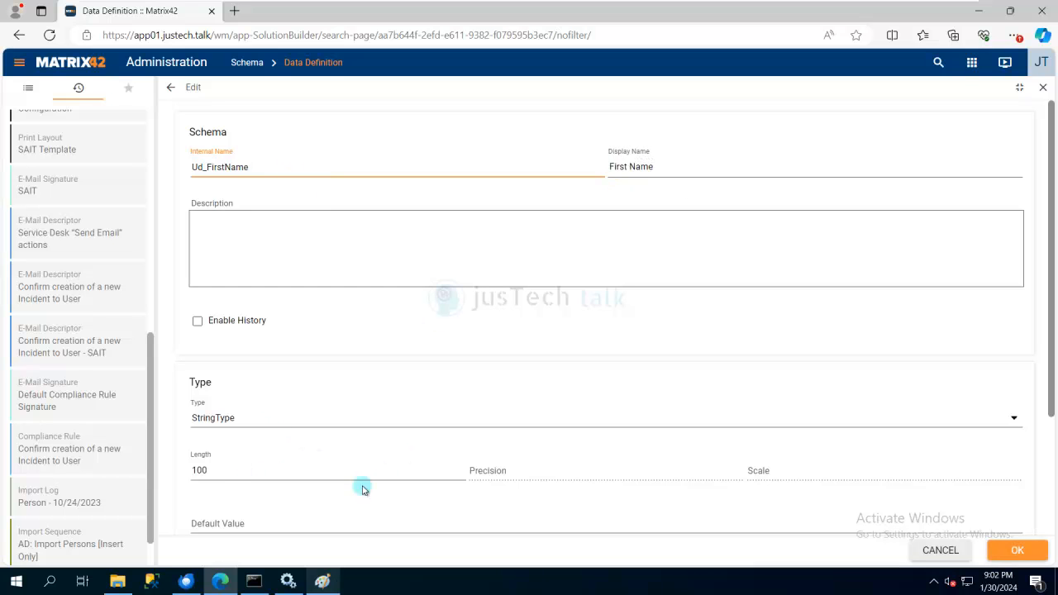
{"action": "left_click_drag", "start_coordinate": [213, 471], "coordinate": [179, 473]}
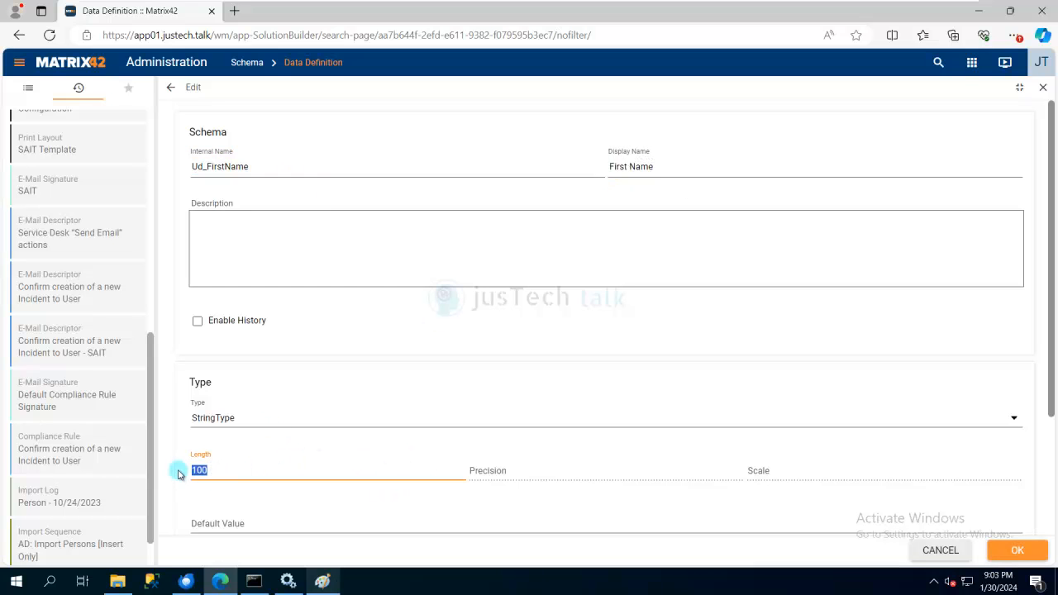
{"action": "type", "text": "50"}
{"action": "scroll", "coordinate": [595, 521], "scroll_direction": "down", "scroll_amount": 2}
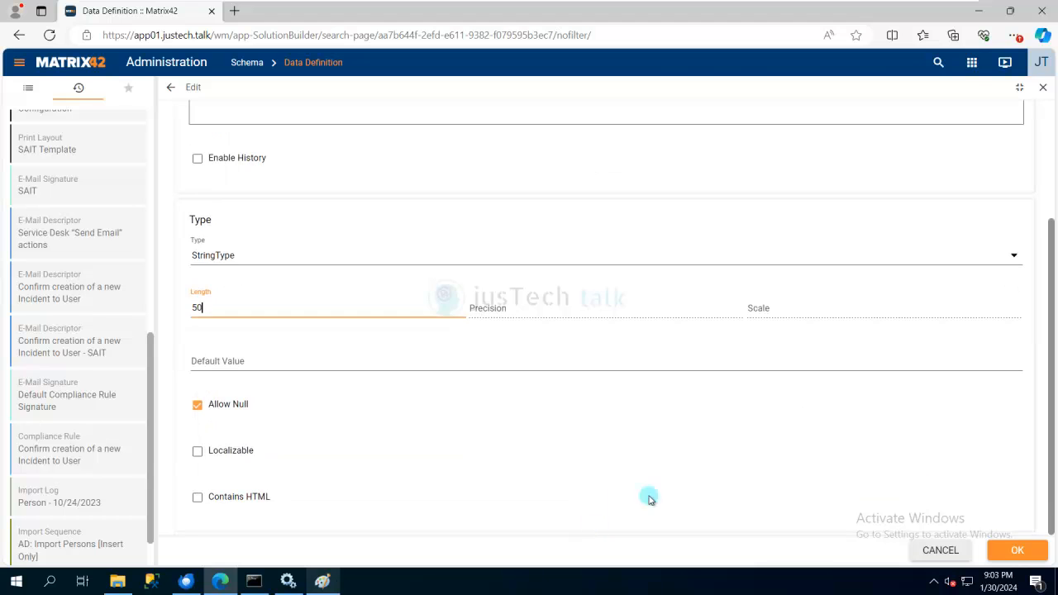
{"action": "left_click", "coordinate": [1017, 546]}
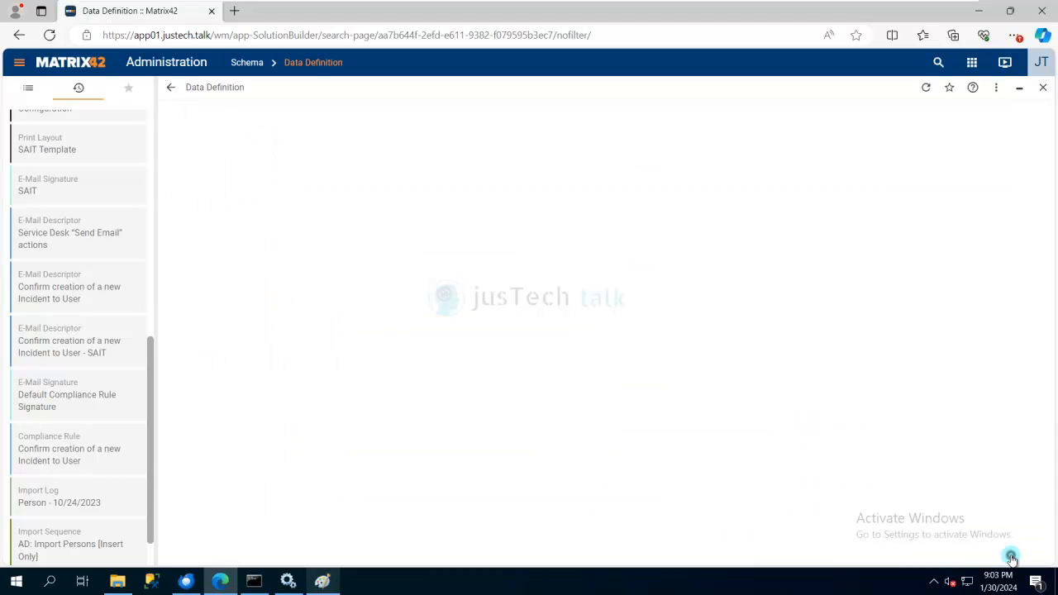
Add a string attribute with the internal name Ud_LastName and length 50 to the VPN Request Form data definition
{"action": "left_click", "coordinate": [191, 149]}
{"action": "left_click", "coordinate": [258, 170]}
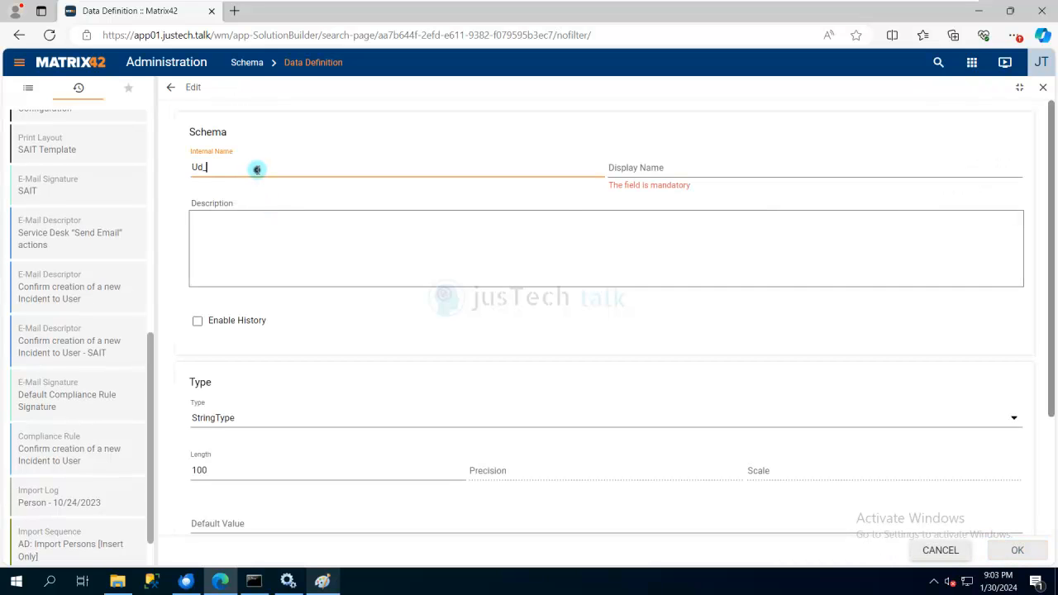
{"action": "type", "text": "LastName"}
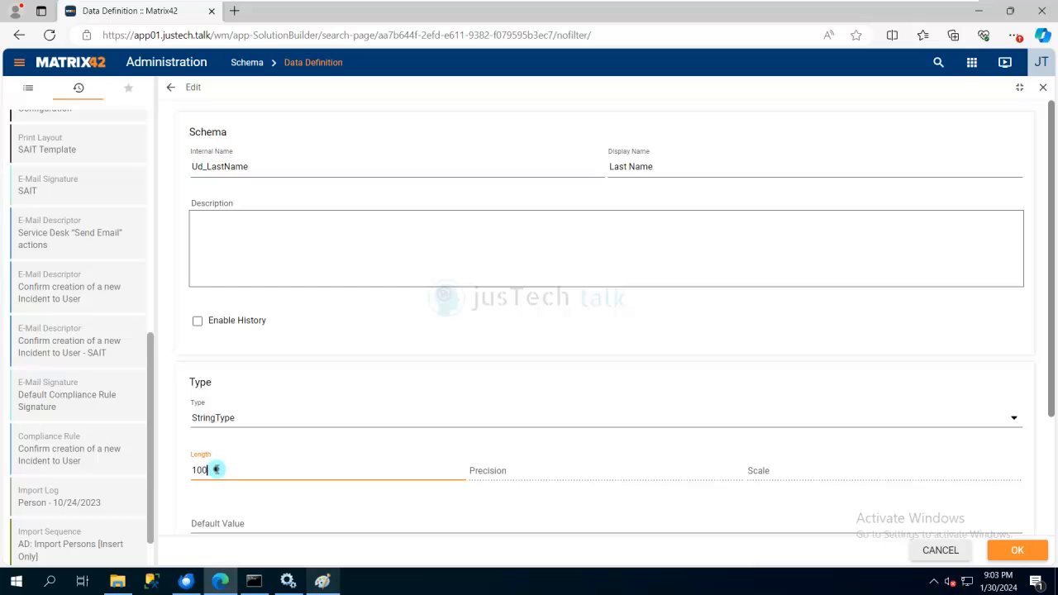
{"action": "left_click_drag", "start_coordinate": [216, 470], "coordinate": [187, 469]}
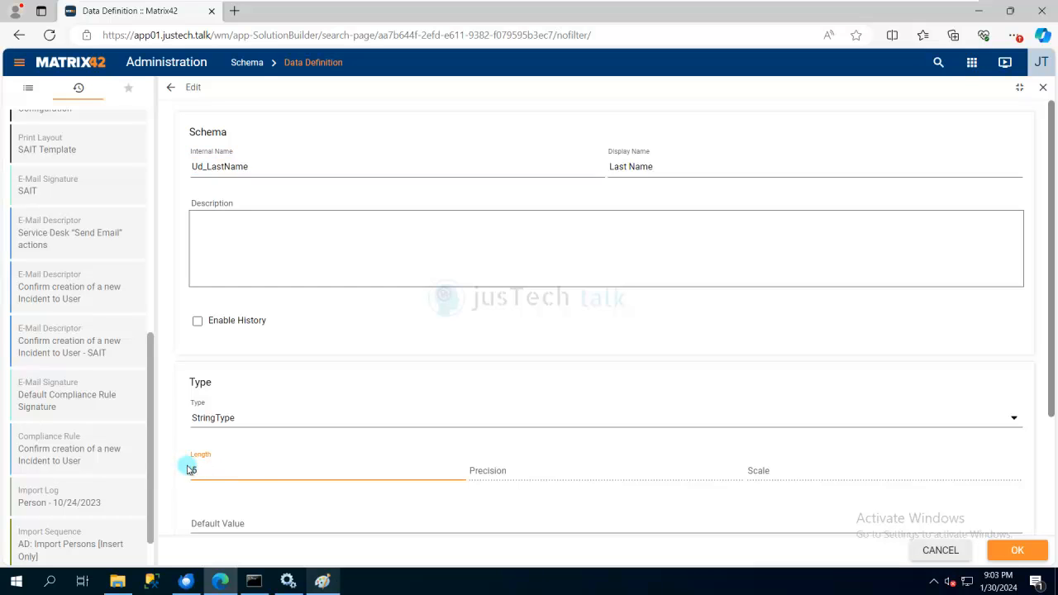
{"action": "left_click", "coordinate": [1025, 552]}
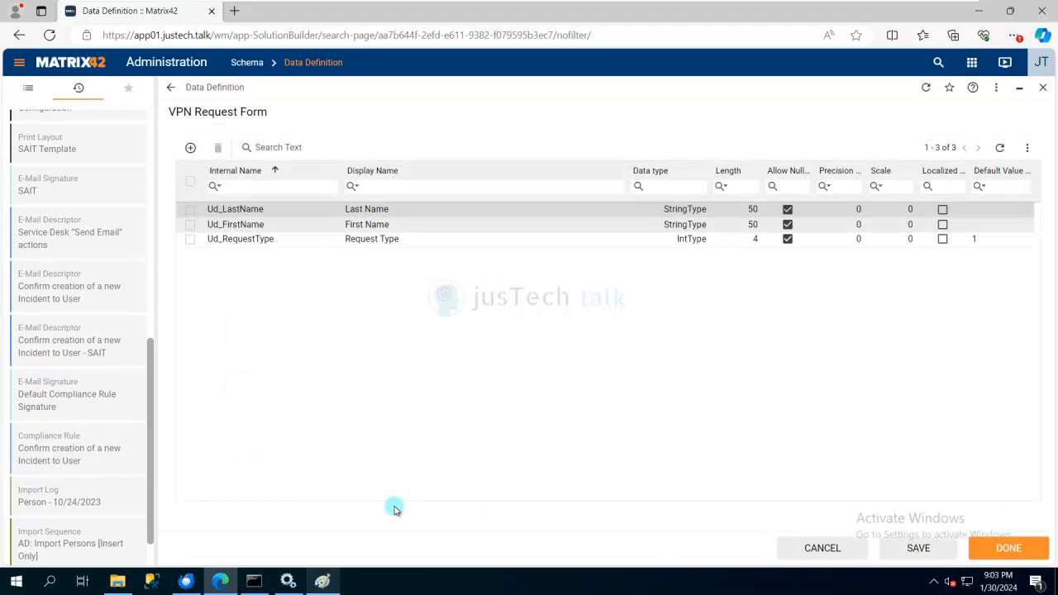
Check the form image in Paint and add a string attribute Ud_Title with length 50 to the data definition
{"action": "left_click", "coordinate": [329, 589]}
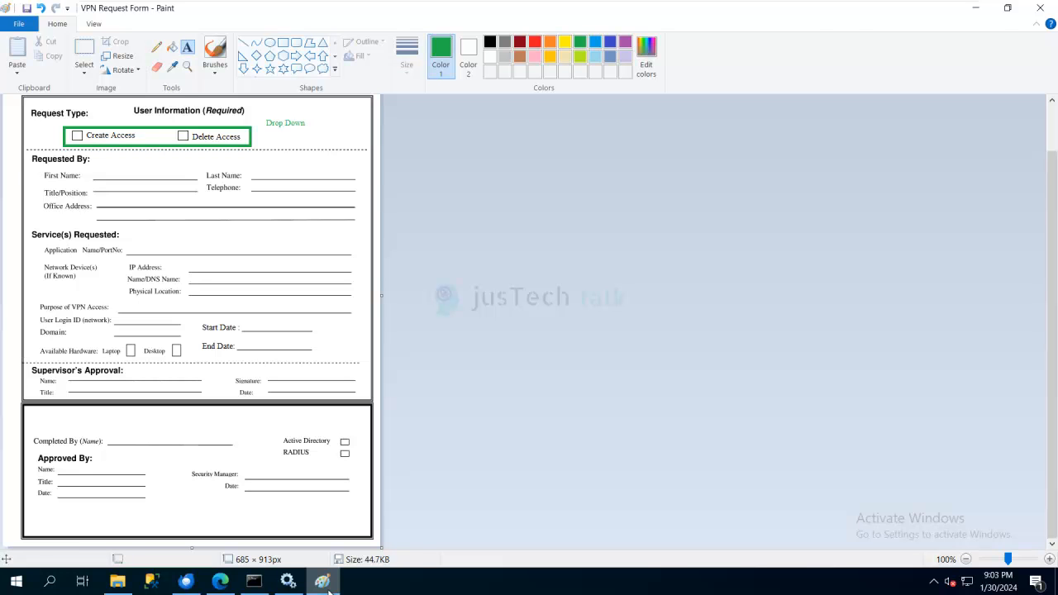
{"action": "left_click", "coordinate": [324, 583]}
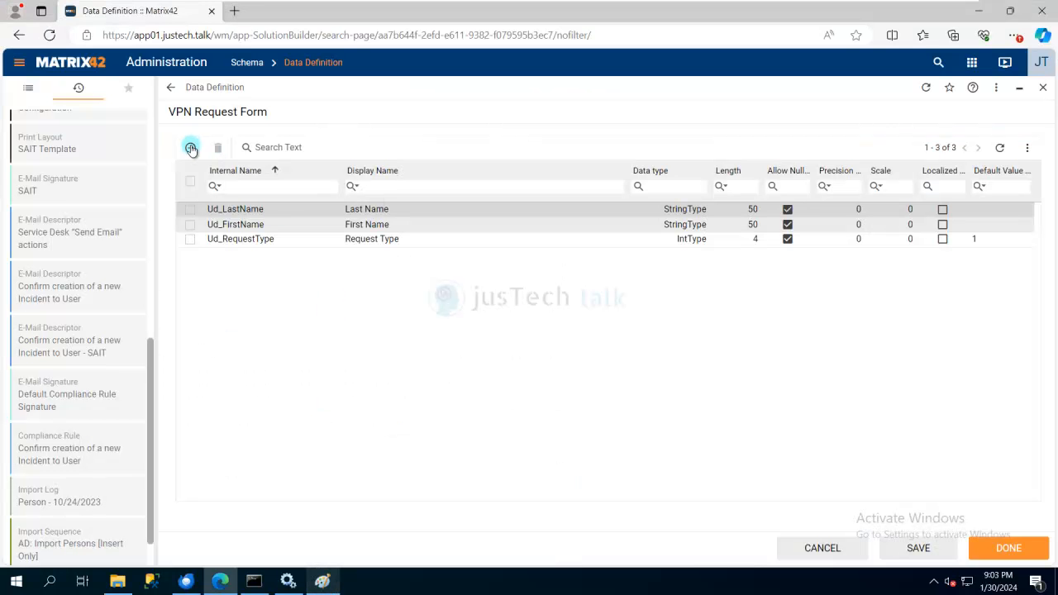
{"action": "left_click", "coordinate": [190, 148]}
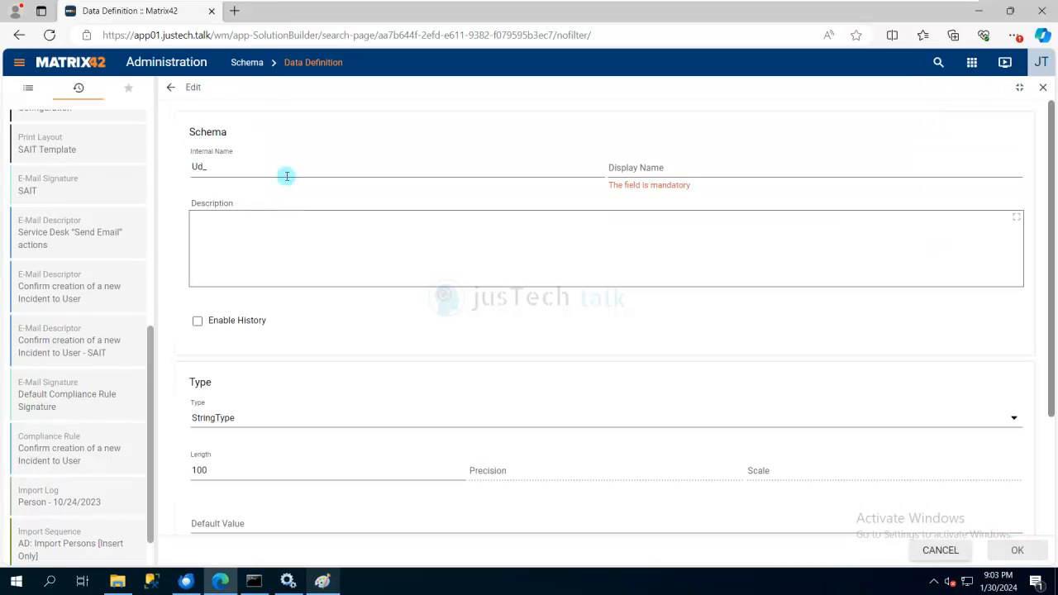
{"action": "left_click", "coordinate": [284, 175]}
{"action": "type", "text": "Title"}
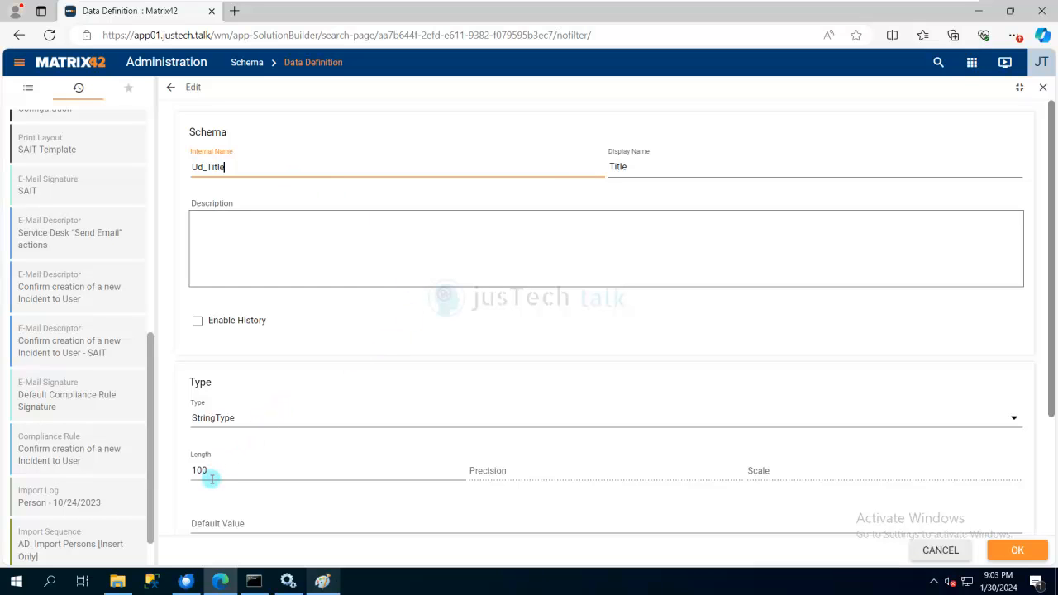
{"action": "left_click_drag", "start_coordinate": [206, 471], "coordinate": [185, 477]}
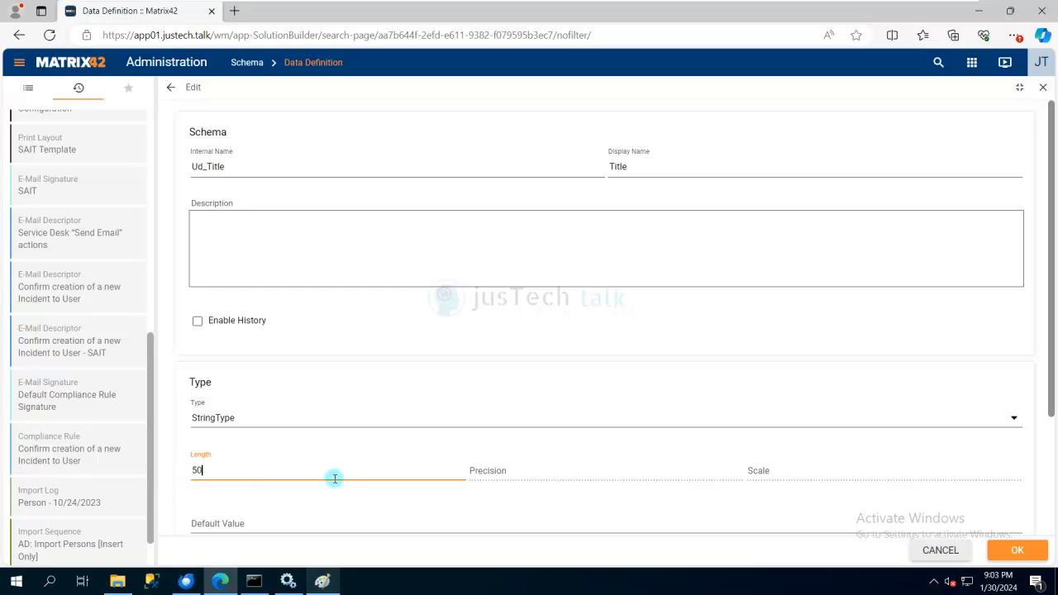
{"action": "left_click", "coordinate": [1030, 556]}
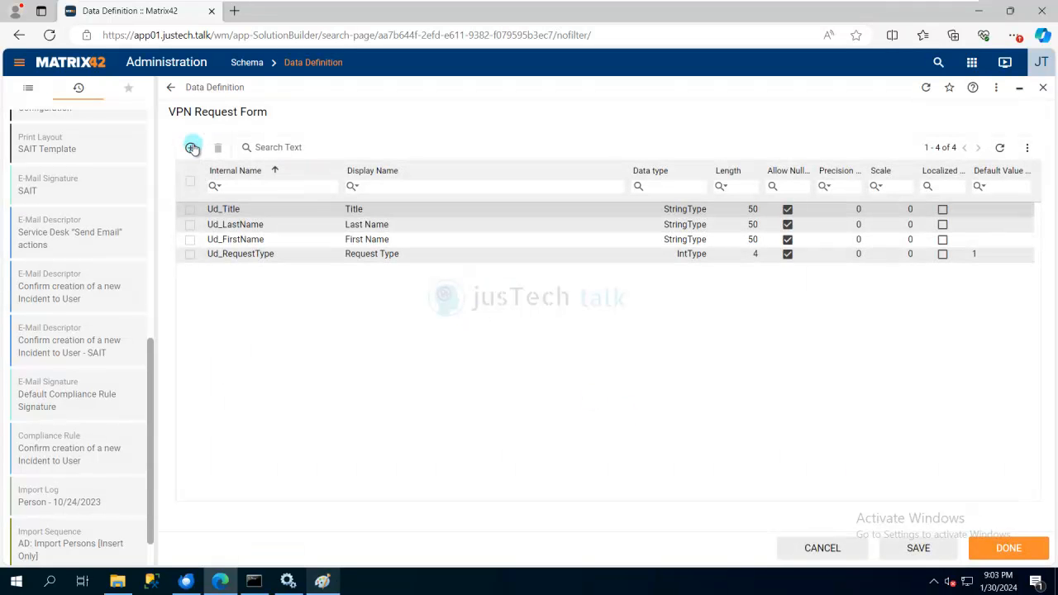
Add a string attribute with the internal name Ud_Telephone and length 15 to the VPN Request Form data definition
{"action": "left_click", "coordinate": [192, 147]}
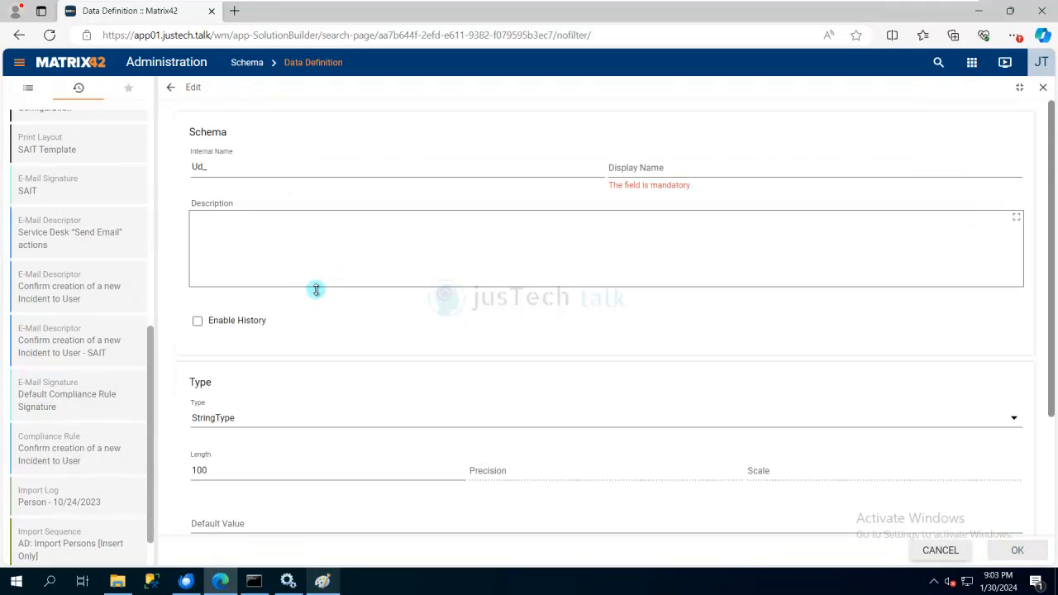
{"action": "left_click", "coordinate": [243, 170]}
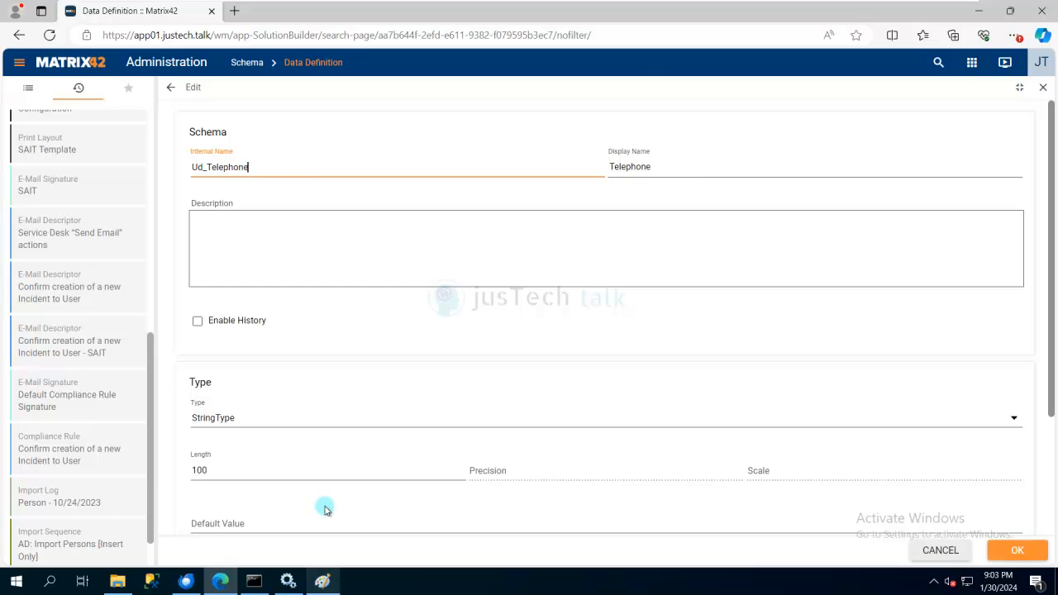
{"action": "left_click", "coordinate": [270, 424]}
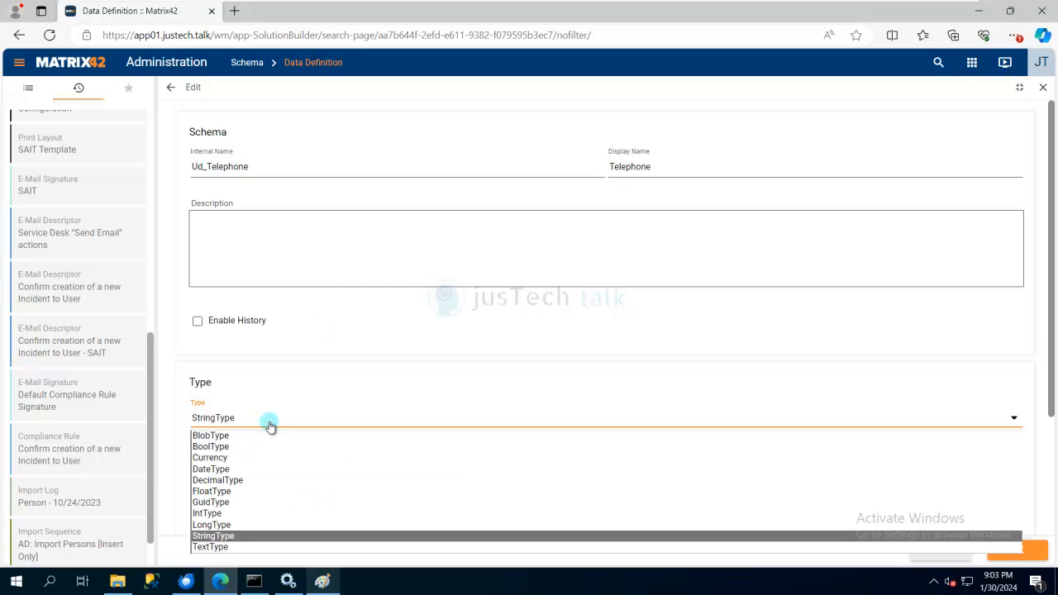
{"action": "left_click", "coordinate": [270, 424]}
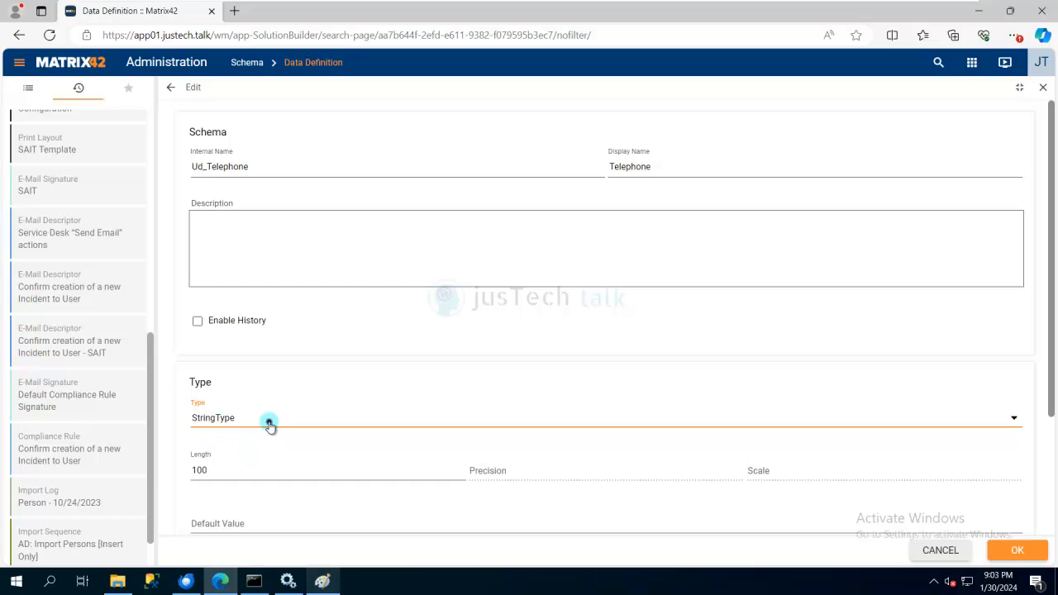
{"action": "double_click", "coordinate": [213, 472]}
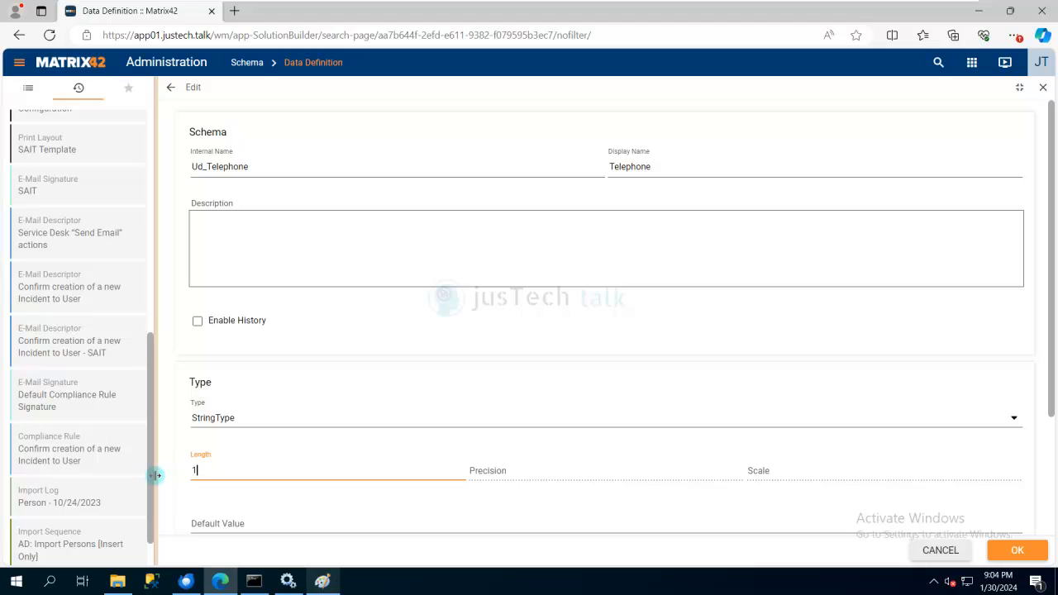
{"action": "left_click", "coordinate": [1026, 553]}
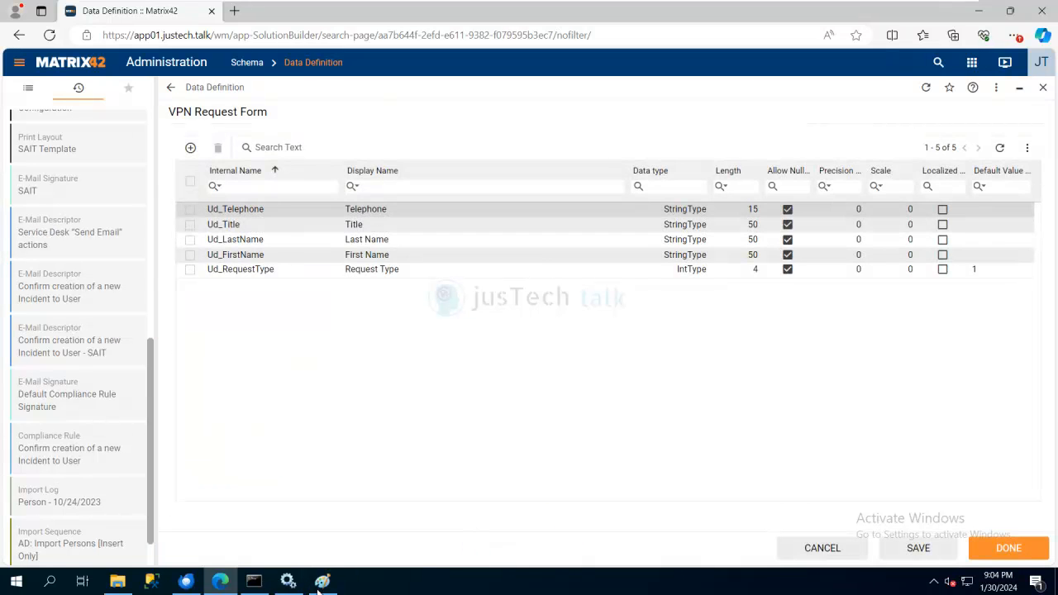
Check the form image in Paint and add a string attribute Ud_OfficeAddress with length 200 to the data definition
{"action": "left_click", "coordinate": [324, 583]}
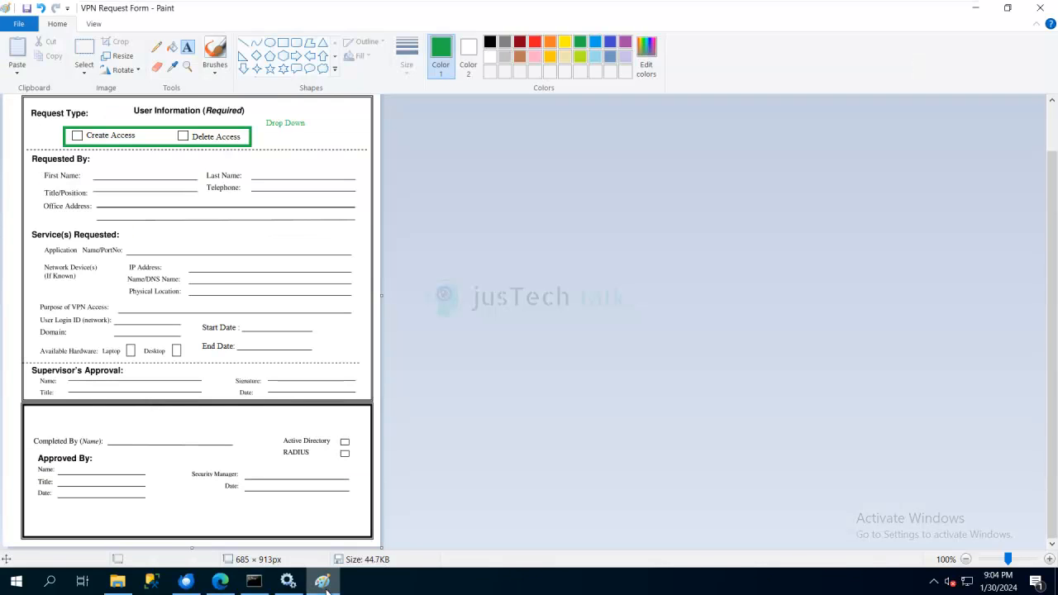
{"action": "left_click", "coordinate": [324, 583]}
{"action": "left_click", "coordinate": [191, 149]}
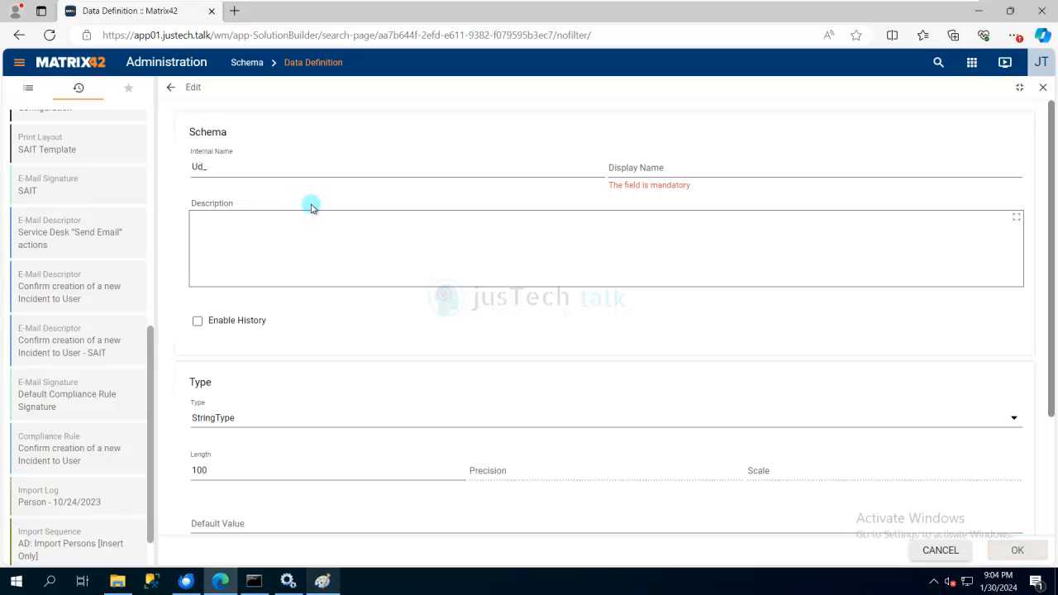
{"action": "left_click", "coordinate": [299, 171]}
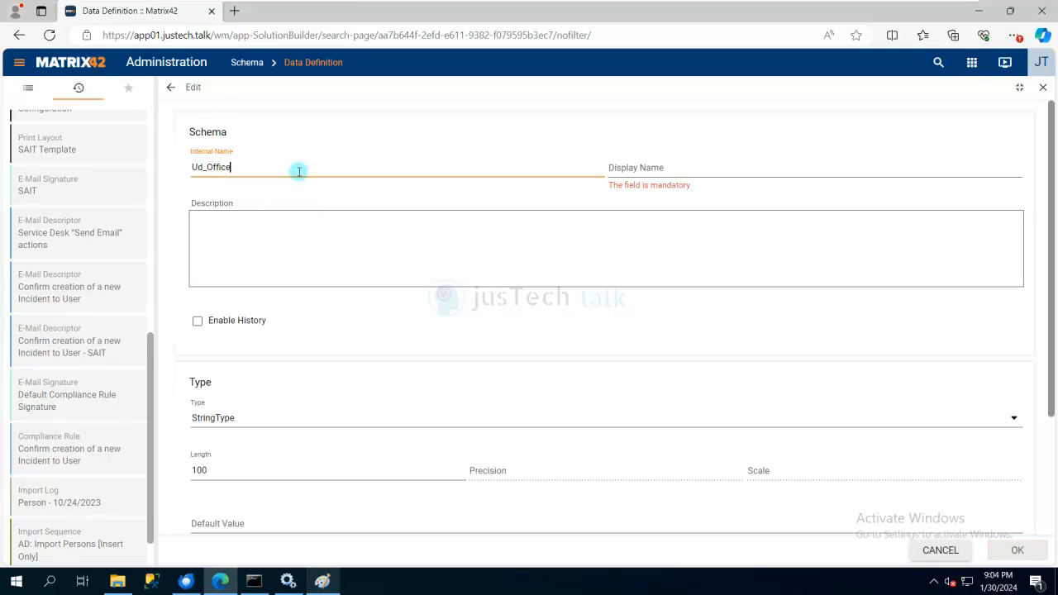
{"action": "type", "text": "Office Address"}
{"action": "double_click", "coordinate": [199, 472]}
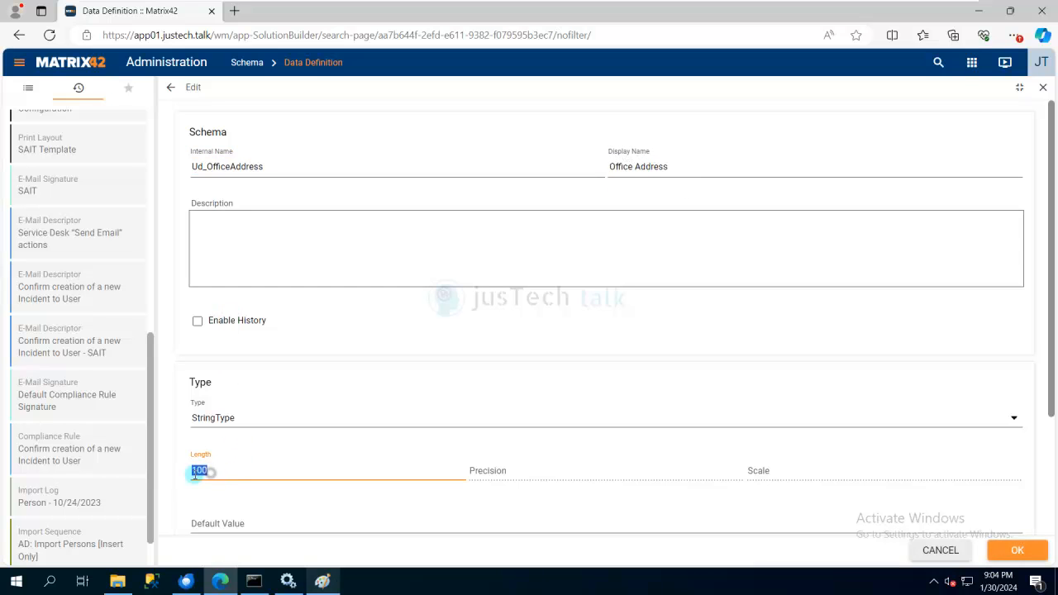
{"action": "type", "text": "200"}
{"action": "left_click", "coordinate": [1024, 551]}
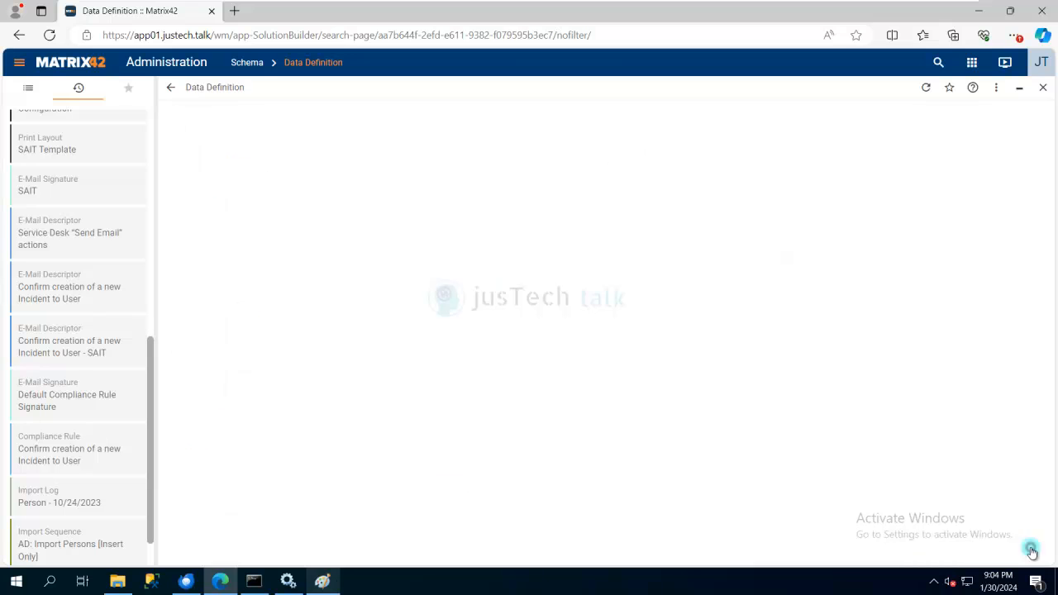
Review the form image in Paint and add a string attribute with the internal name Ud_ApplicationName to the data definition
{"action": "left_click", "coordinate": [321, 587]}
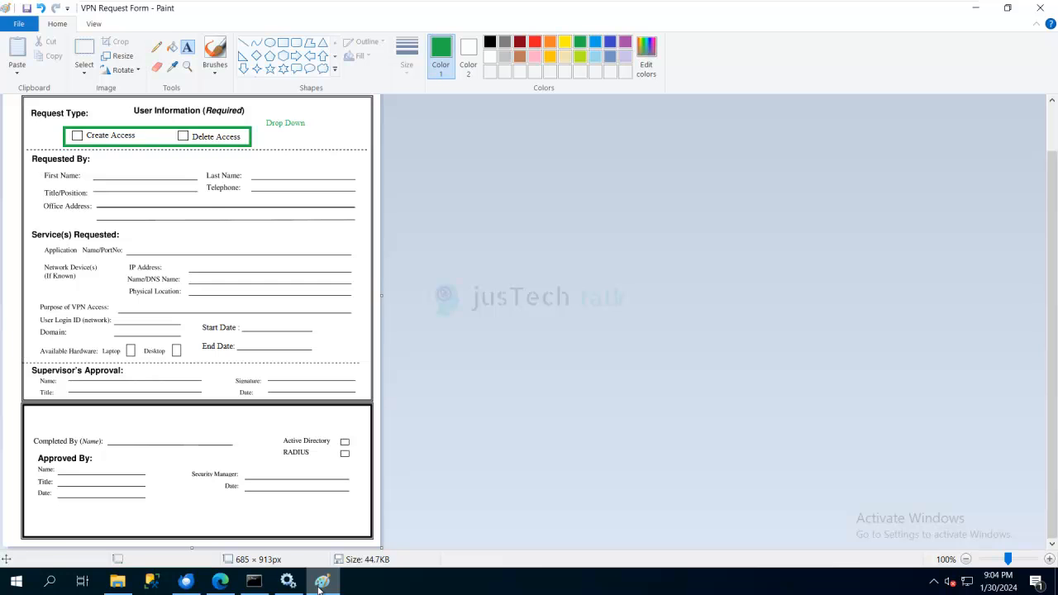
{"action": "left_click", "coordinate": [321, 588]}
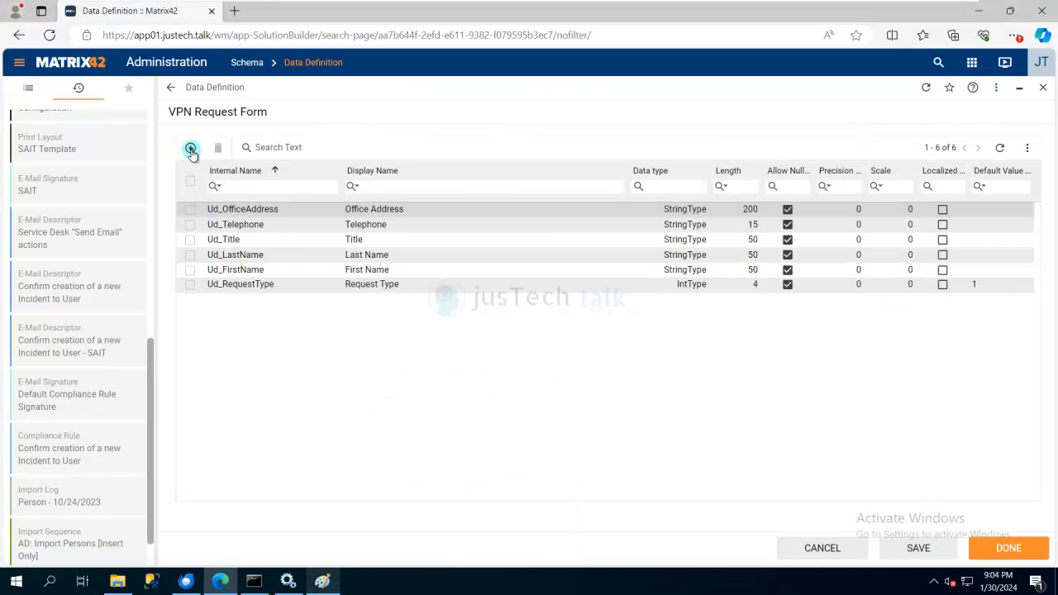
{"action": "left_click", "coordinate": [190, 150]}
{"action": "left_click", "coordinate": [281, 170]}
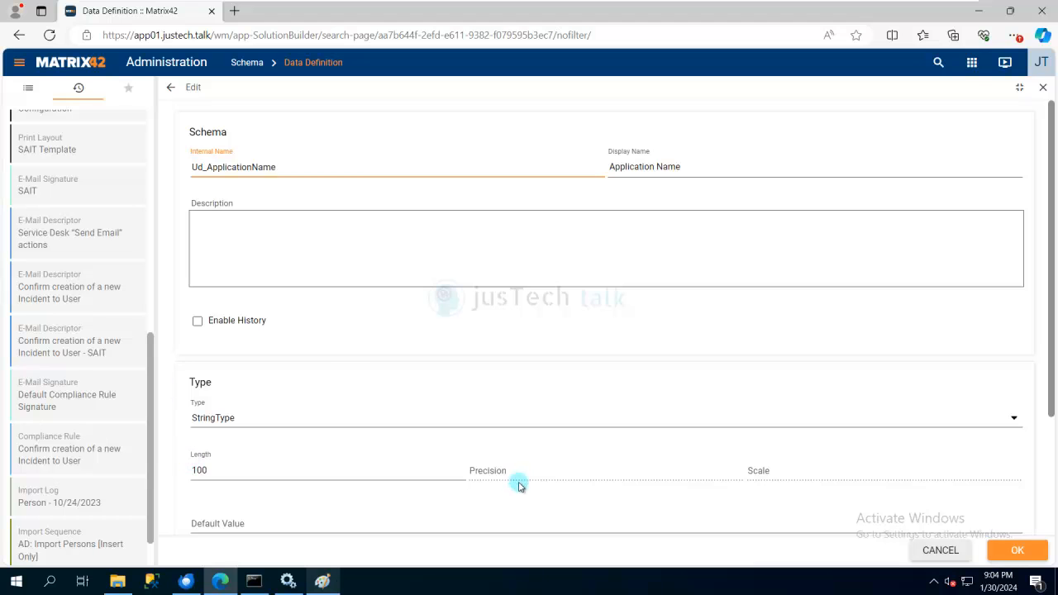
{"action": "left_click", "coordinate": [1018, 550]}
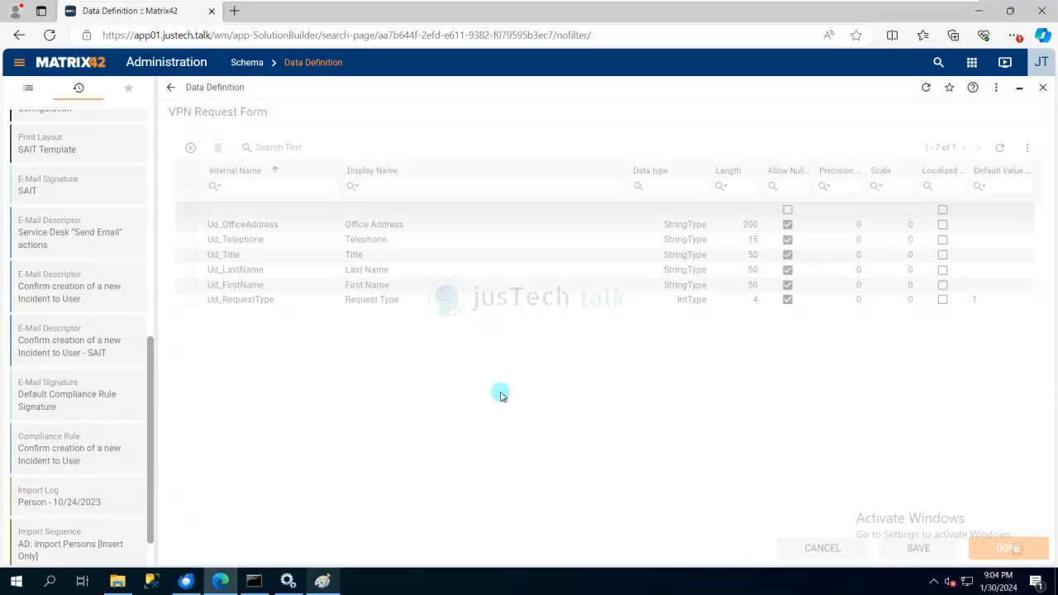
Add an attribute with the internal name Ud_PortNumber and type LongType to the VPN Request Form data definition
{"action": "left_click", "coordinate": [191, 149]}
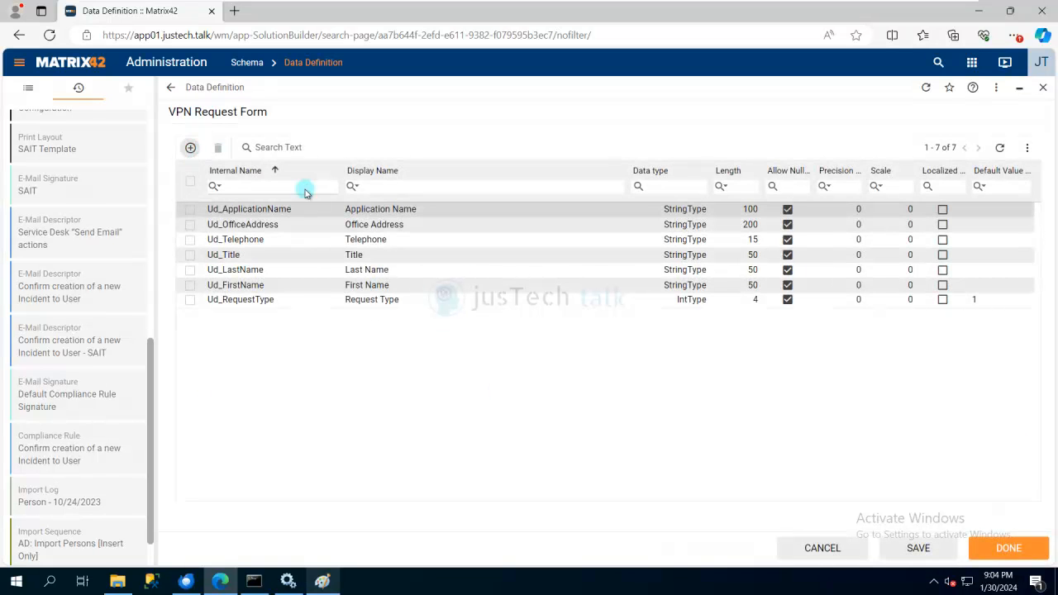
{"action": "left_click", "coordinate": [272, 174]}
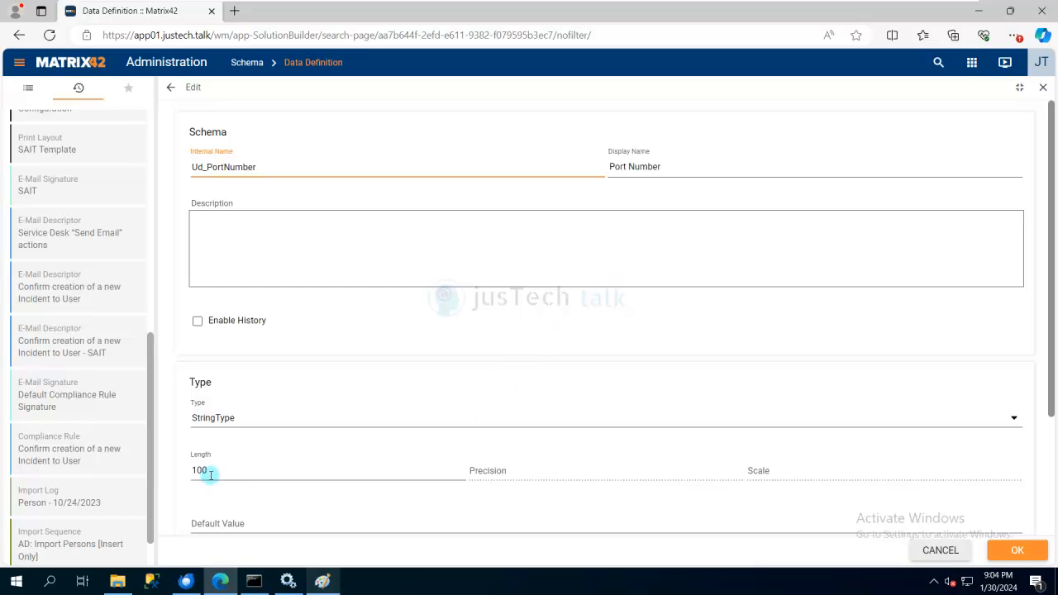
{"action": "left_click", "coordinate": [220, 426]}
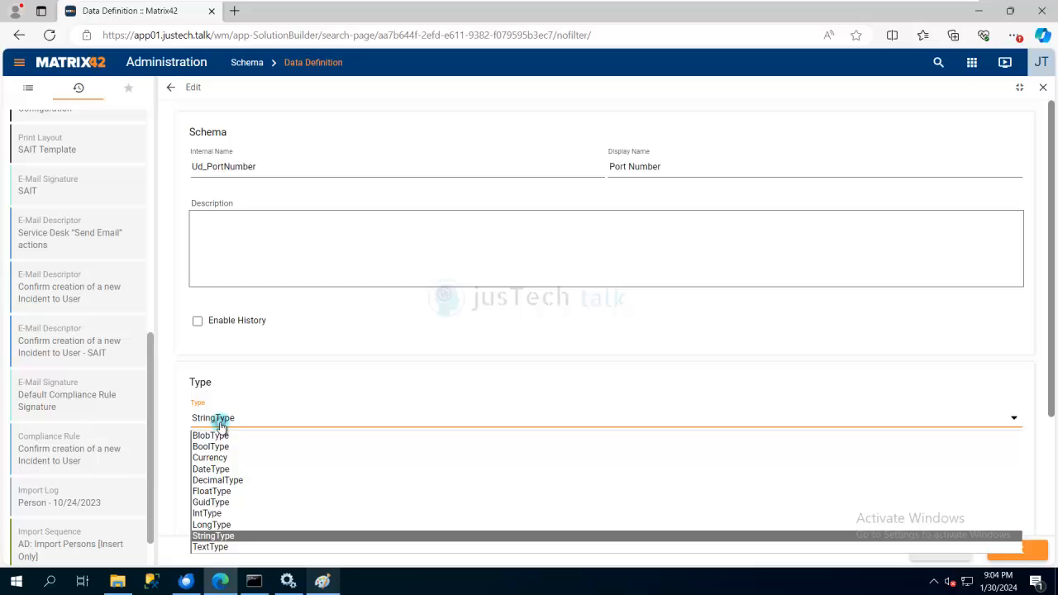
{"action": "left_click", "coordinate": [222, 518]}
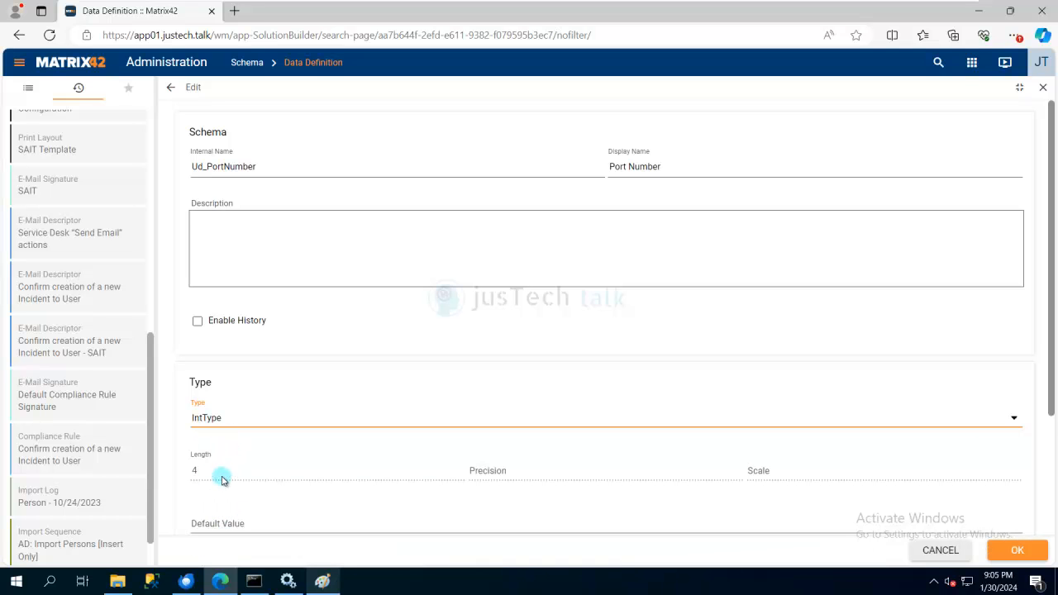
{"action": "scroll", "coordinate": [918, 463], "scroll_direction": "down", "scroll_amount": 2}
{"action": "scroll", "coordinate": [917, 463], "scroll_direction": "up", "scroll_amount": 2}
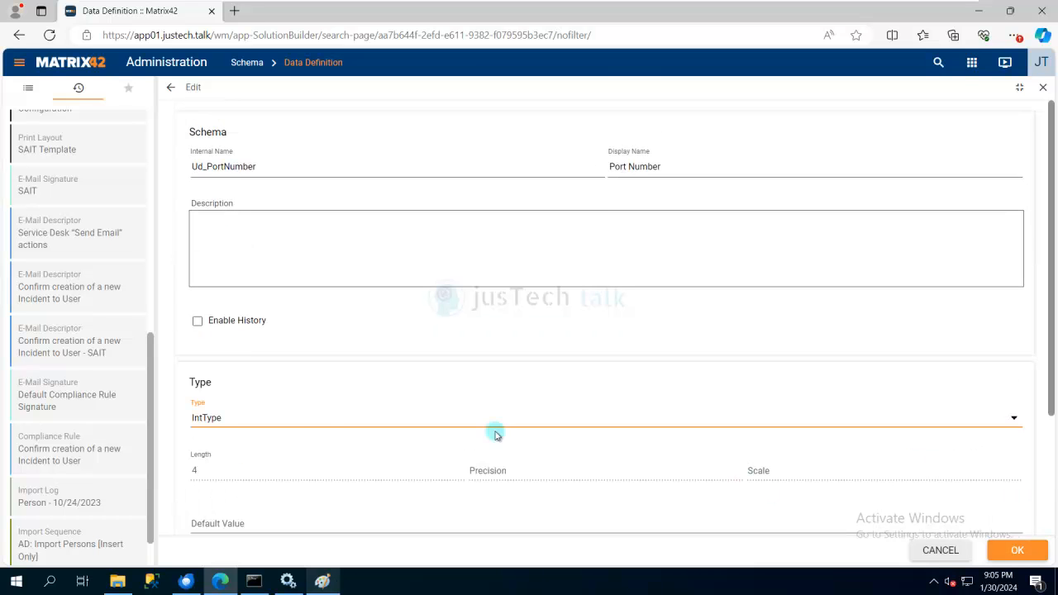
{"action": "left_click", "coordinate": [311, 430]}
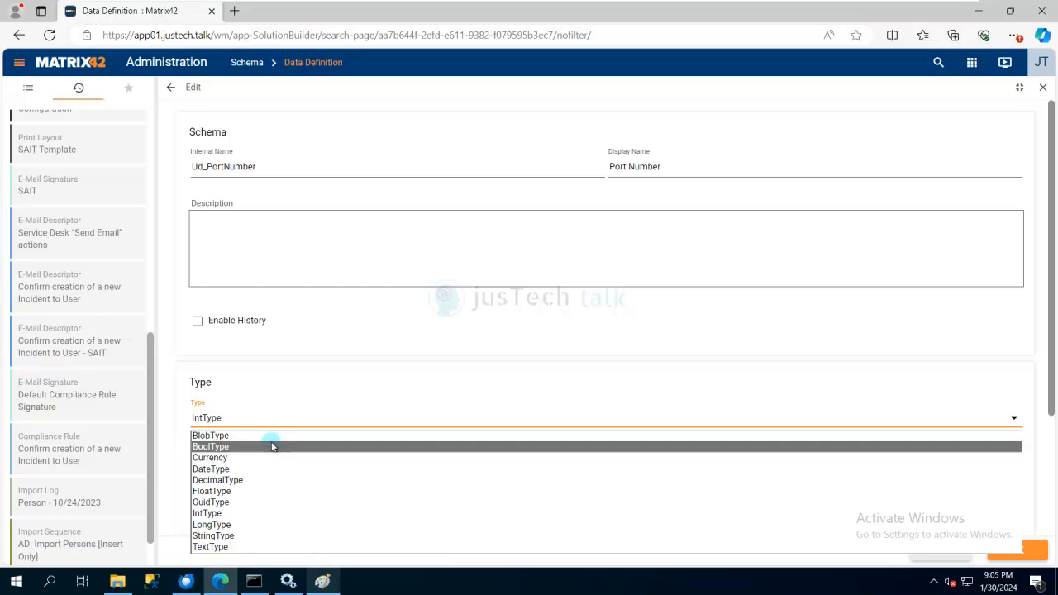
{"action": "left_click", "coordinate": [229, 526]}
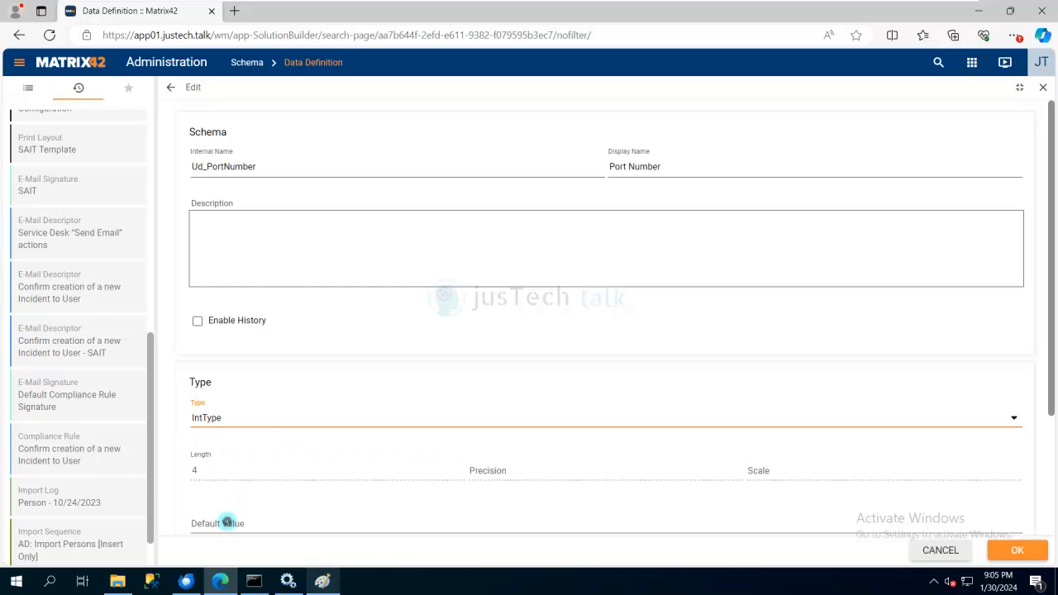
{"action": "left_click", "coordinate": [1018, 551]}
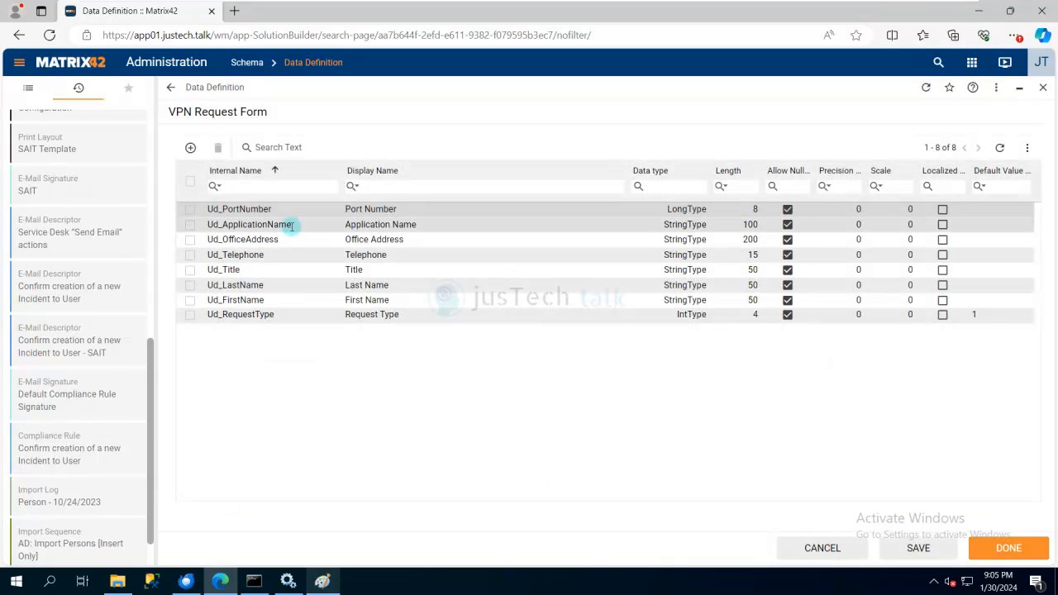
Check the form image in Paint and add a string attribute Ud_IPAddress with display name IP Address and length 20 to the data definition
{"action": "left_click", "coordinate": [322, 582]}
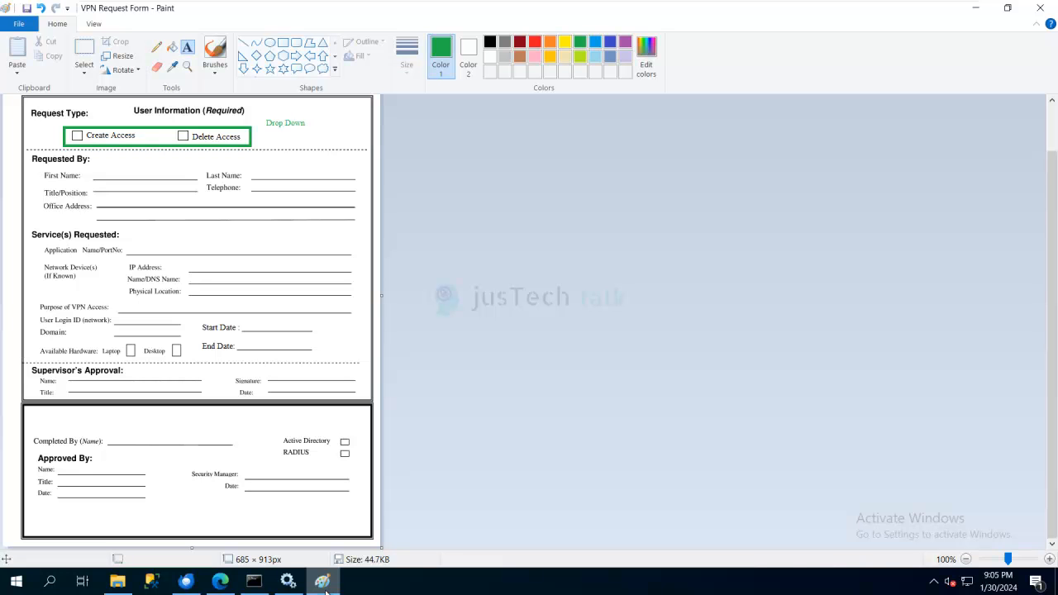
{"action": "left_click", "coordinate": [323, 582]}
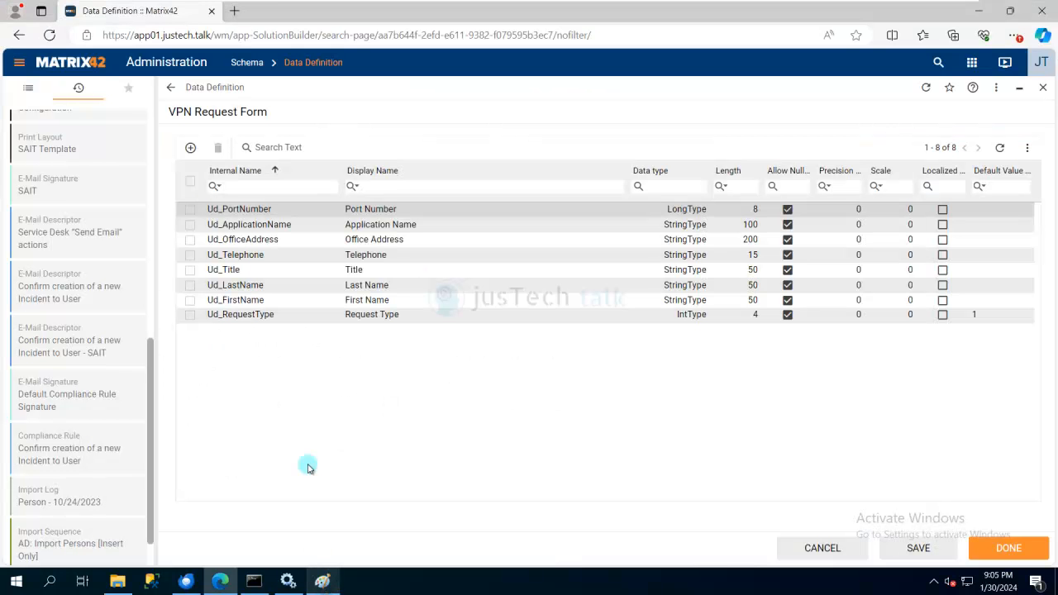
{"action": "left_click", "coordinate": [191, 149]}
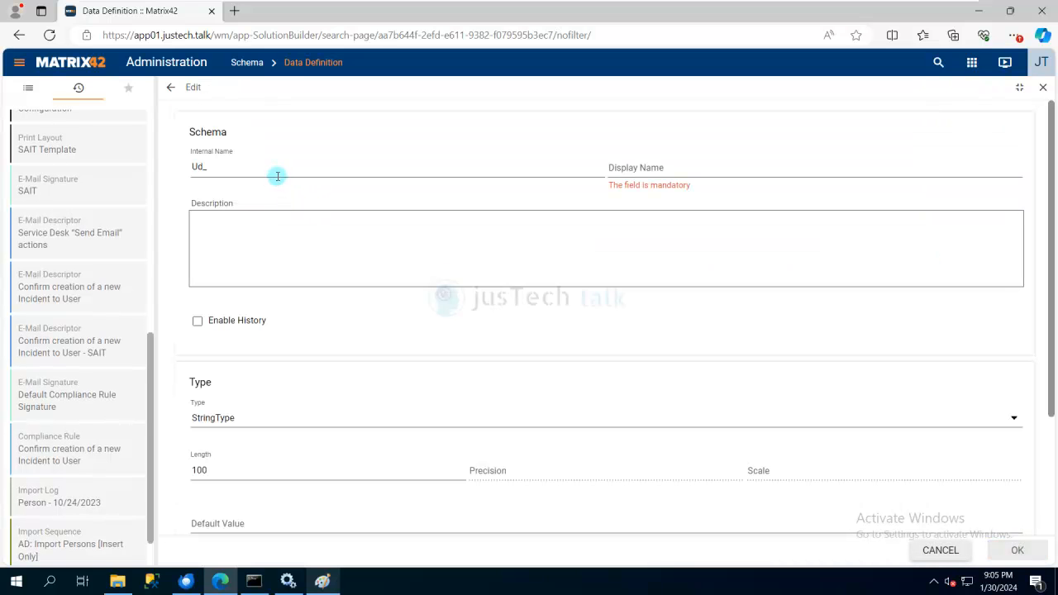
{"action": "left_click", "coordinate": [277, 171]}
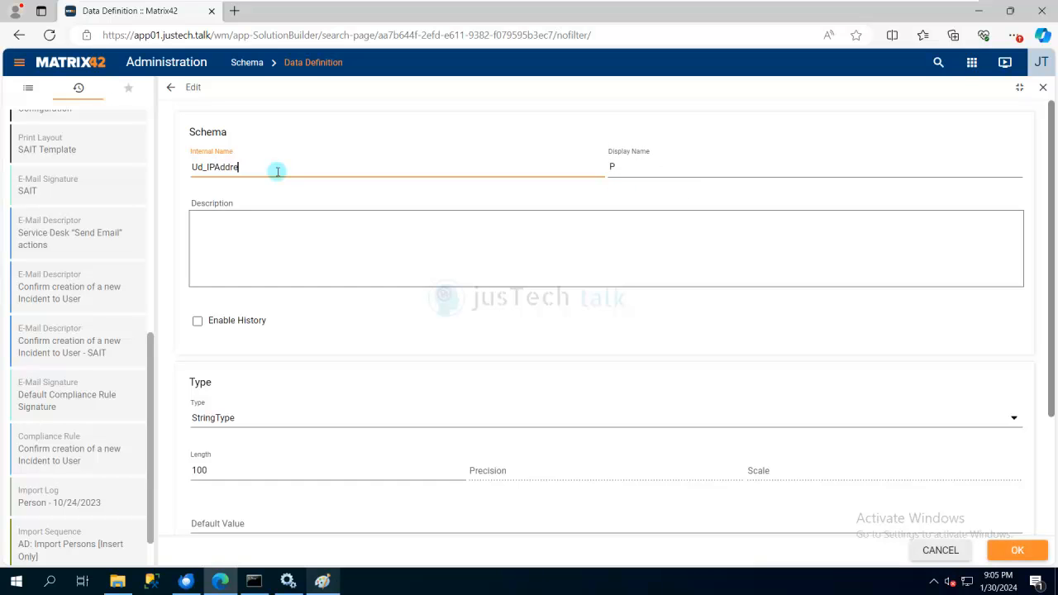
{"action": "left_click", "coordinate": [611, 169]}
{"action": "type", "text": "IP"}
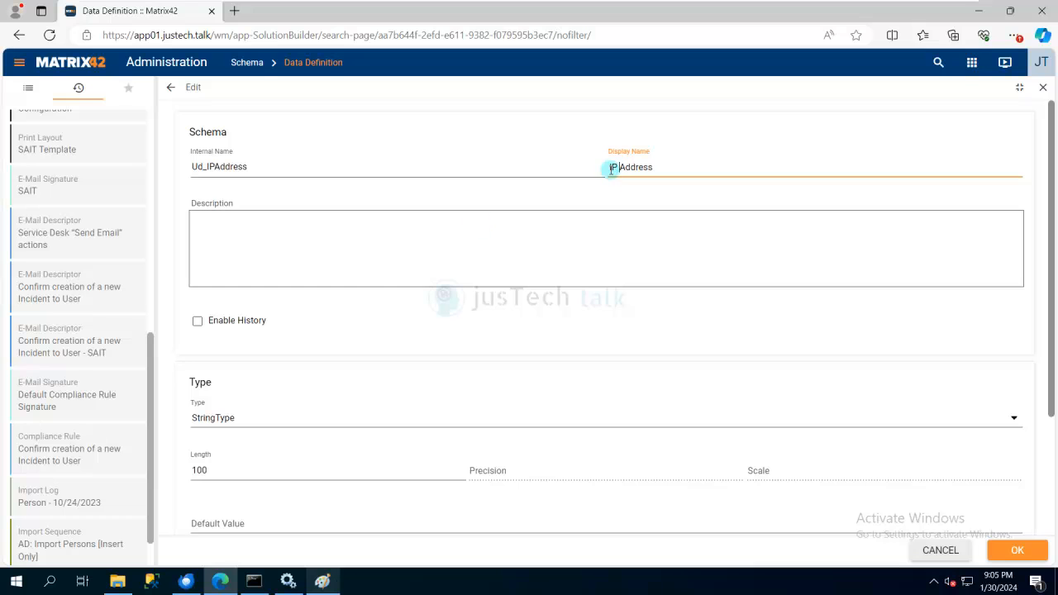
{"action": "left_click_drag", "start_coordinate": [206, 471], "coordinate": [147, 480]}
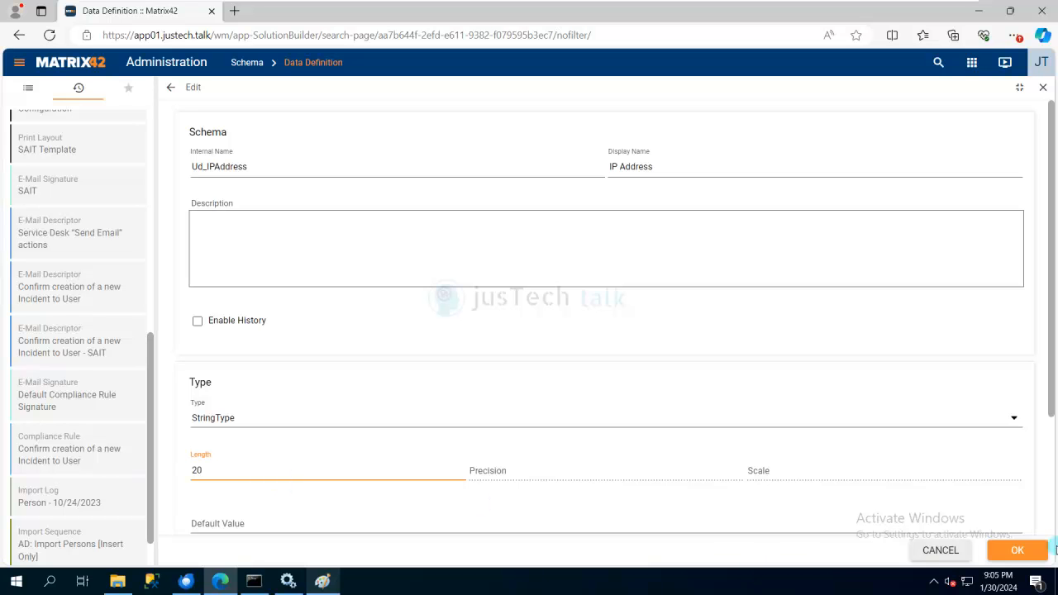
{"action": "left_click", "coordinate": [1018, 552]}
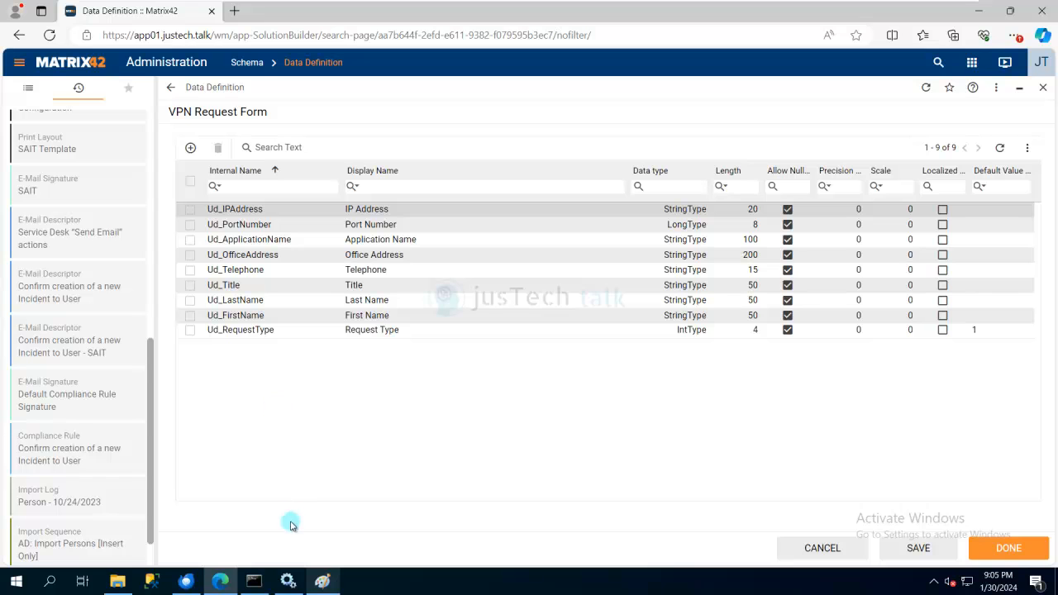
Check the form image in Paint and add a string attribute Ud_DNSName with display name DNS Name to the data definition
{"action": "left_click", "coordinate": [325, 583]}
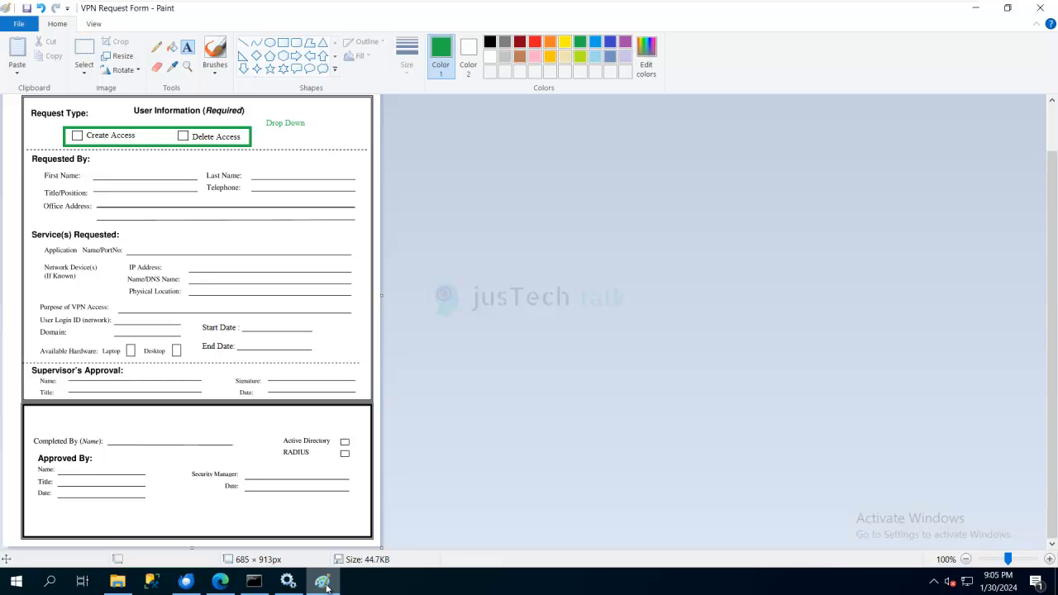
{"action": "left_click", "coordinate": [325, 584]}
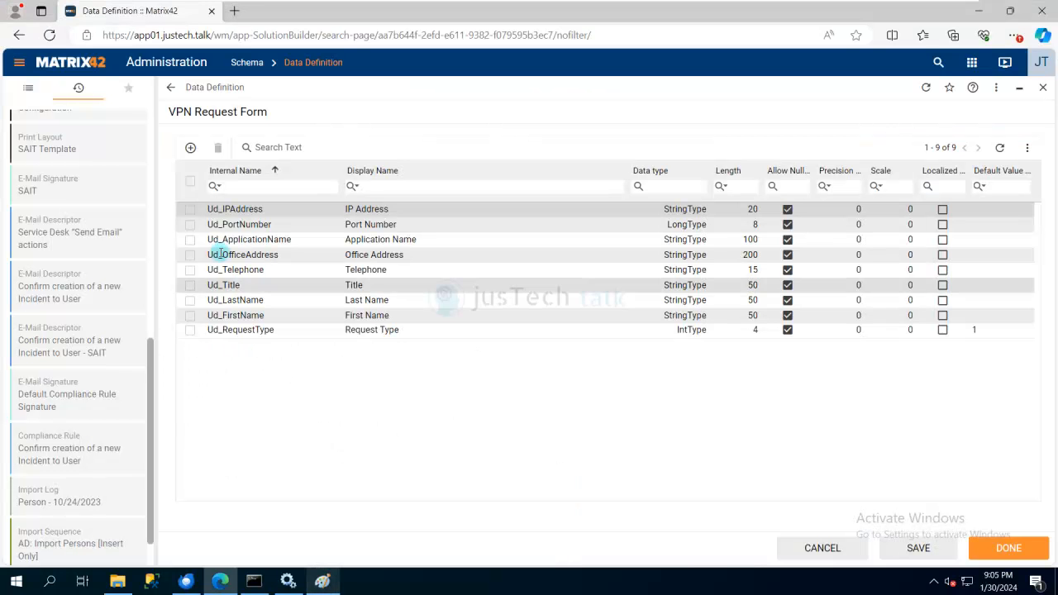
{"action": "left_click", "coordinate": [190, 149]}
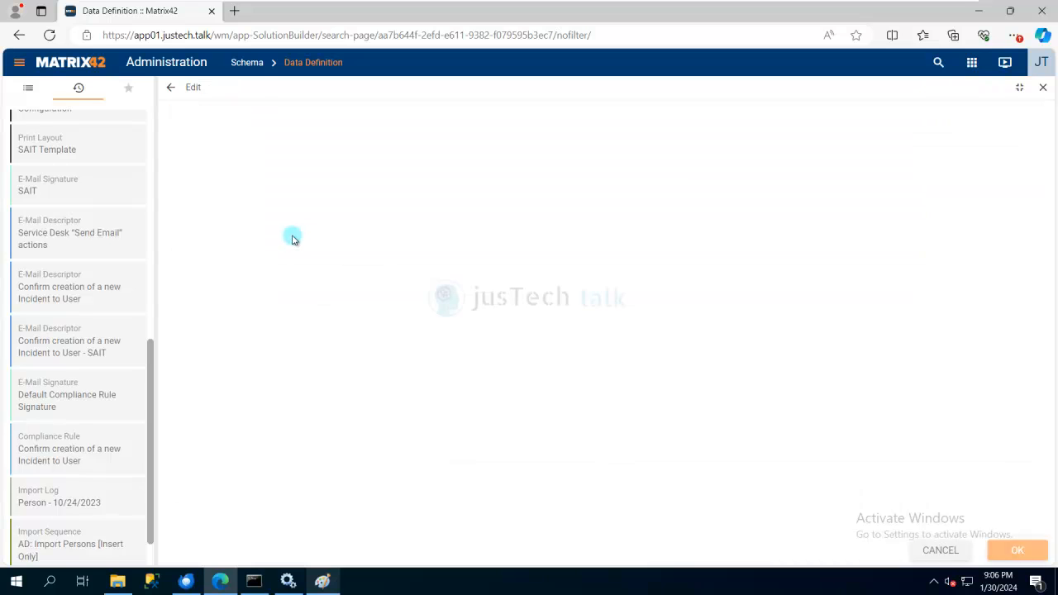
{"action": "left_click", "coordinate": [259, 169]}
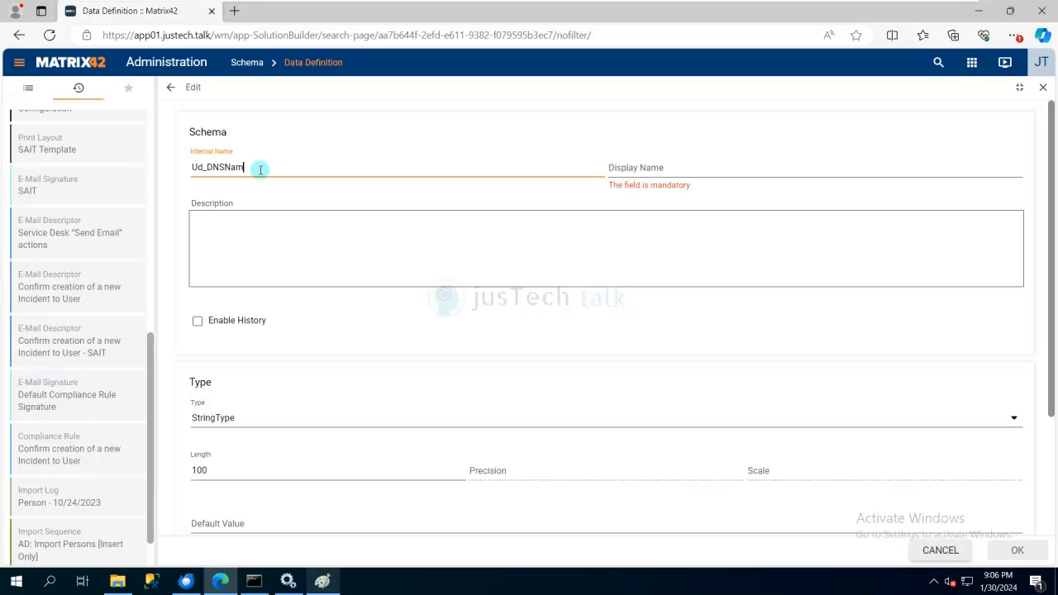
{"action": "left_click", "coordinate": [612, 166]}
{"action": "type", "text": "DNS"}
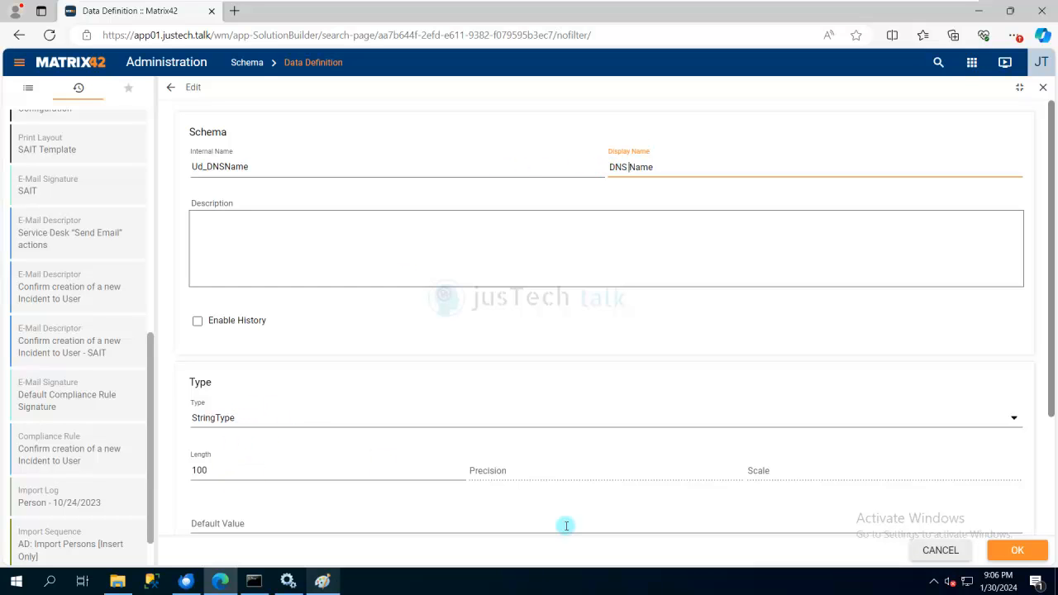
{"action": "left_click", "coordinate": [1022, 556]}
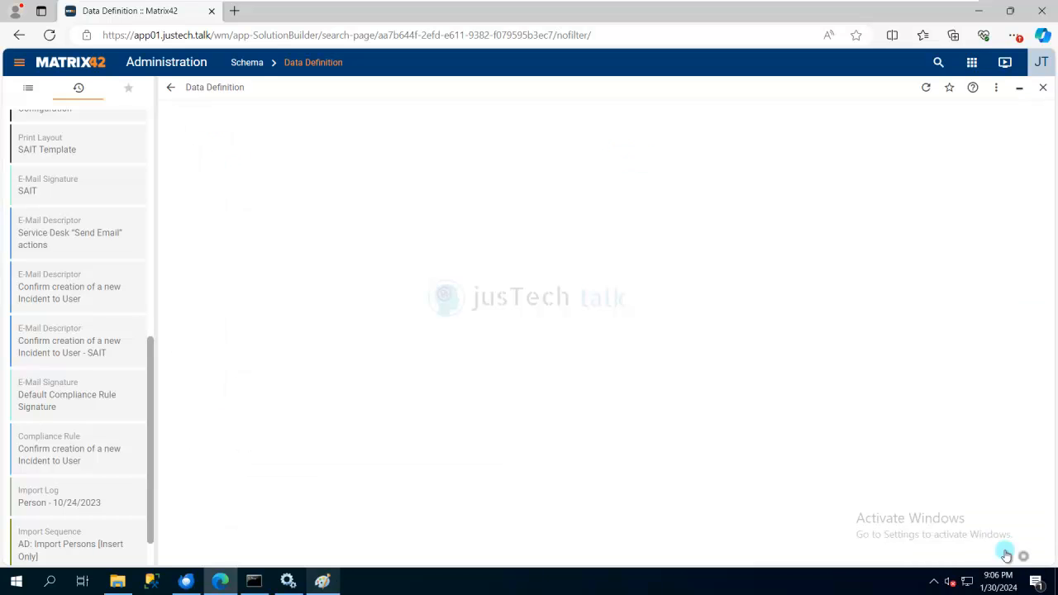
Check the form image in Paint and add a string attribute Ud_PhysicalLocation with length 50 to the data definition
{"action": "left_click", "coordinate": [324, 584]}
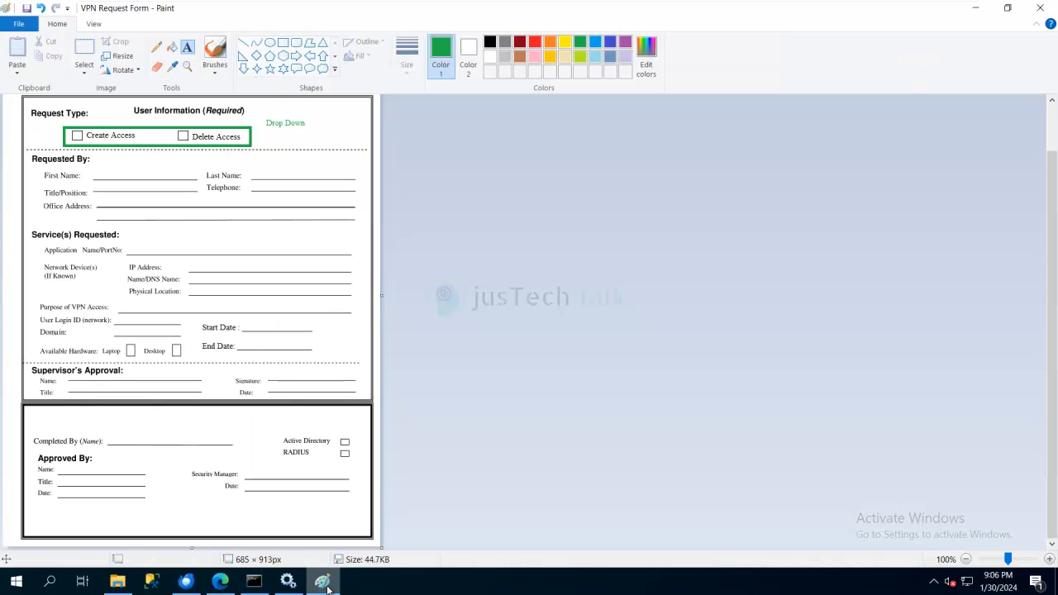
{"action": "left_click", "coordinate": [220, 582]}
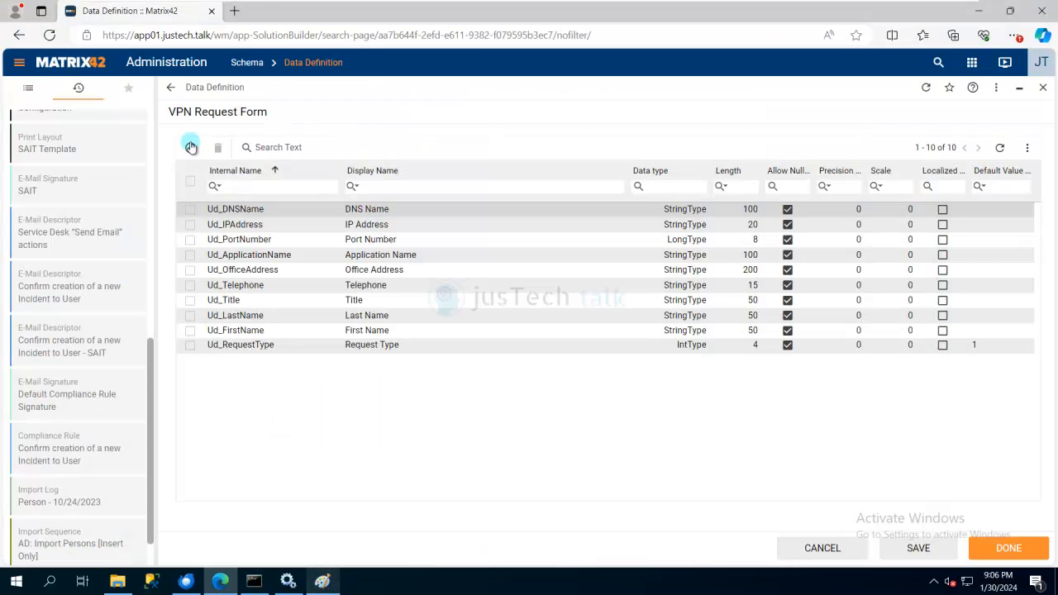
{"action": "left_click", "coordinate": [190, 149]}
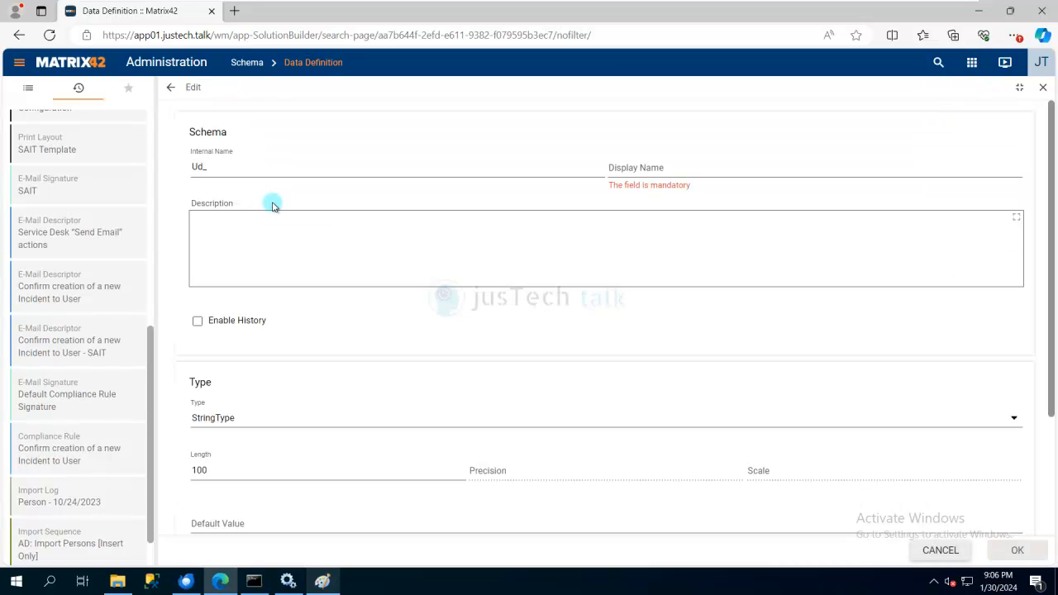
{"action": "left_click", "coordinate": [262, 172]}
{"action": "type", "text": "PhysicalLocation"}
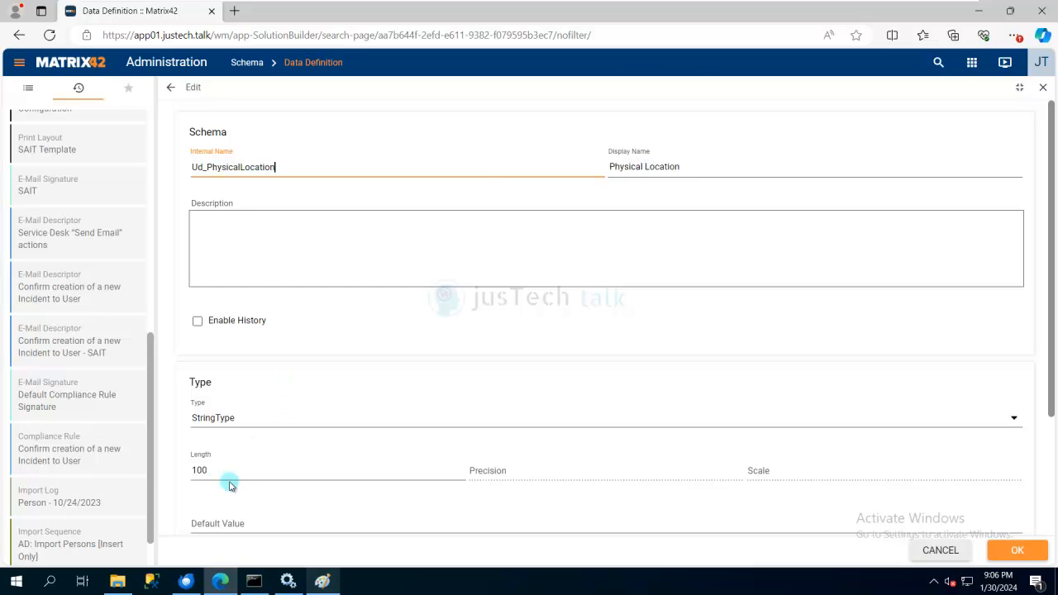
{"action": "left_click_drag", "start_coordinate": [208, 470], "coordinate": [190, 476]}
{"action": "type", "text": "50"}
{"action": "left_click", "coordinate": [1017, 551]}
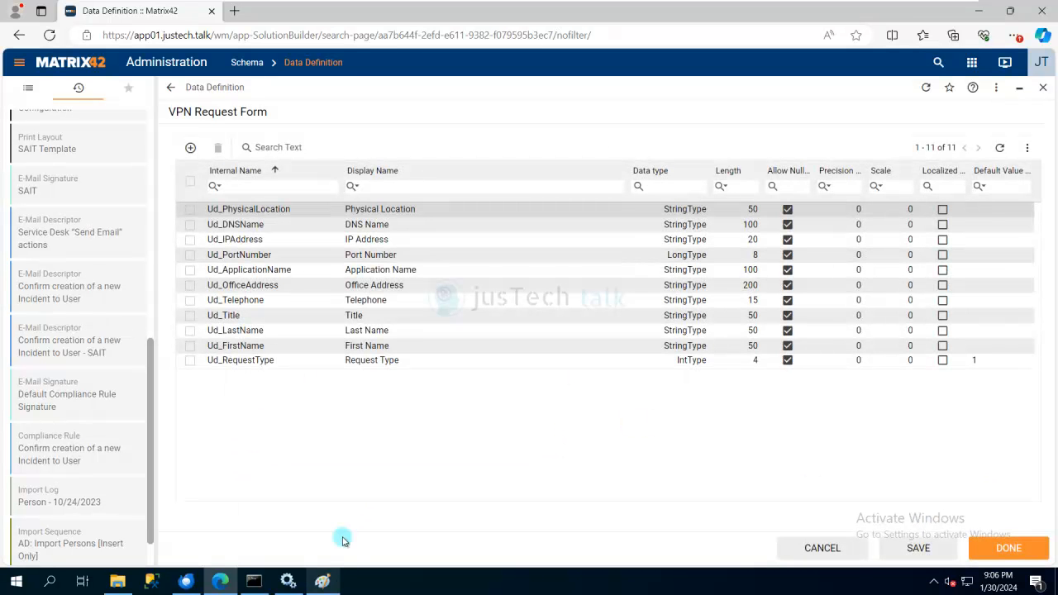
Check the form in Paint and add a string attribute Ud_PurposeOfVPNAccess with display name Purpose Of VPN Access and length 200
{"action": "left_click", "coordinate": [322, 583]}
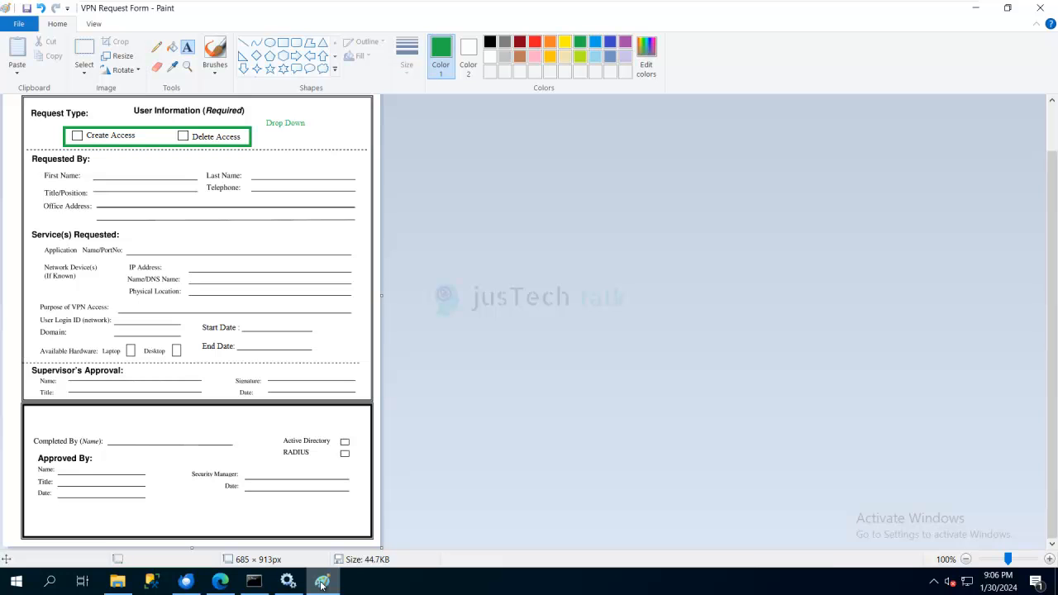
{"action": "left_click", "coordinate": [322, 583]}
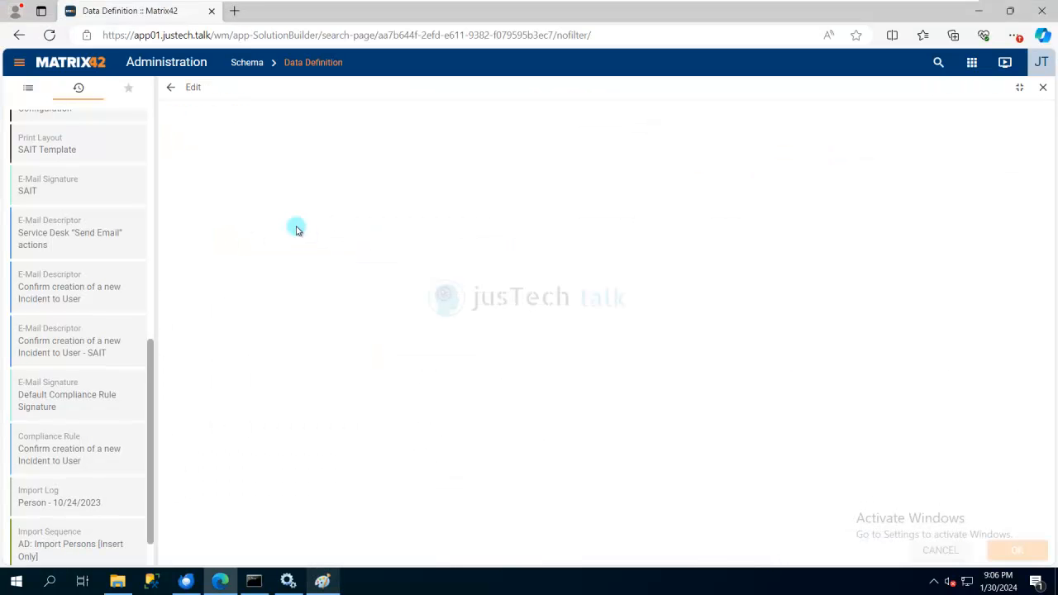
{"action": "left_click", "coordinate": [308, 169]}
{"action": "type", "text": "Purpose Of Access"}
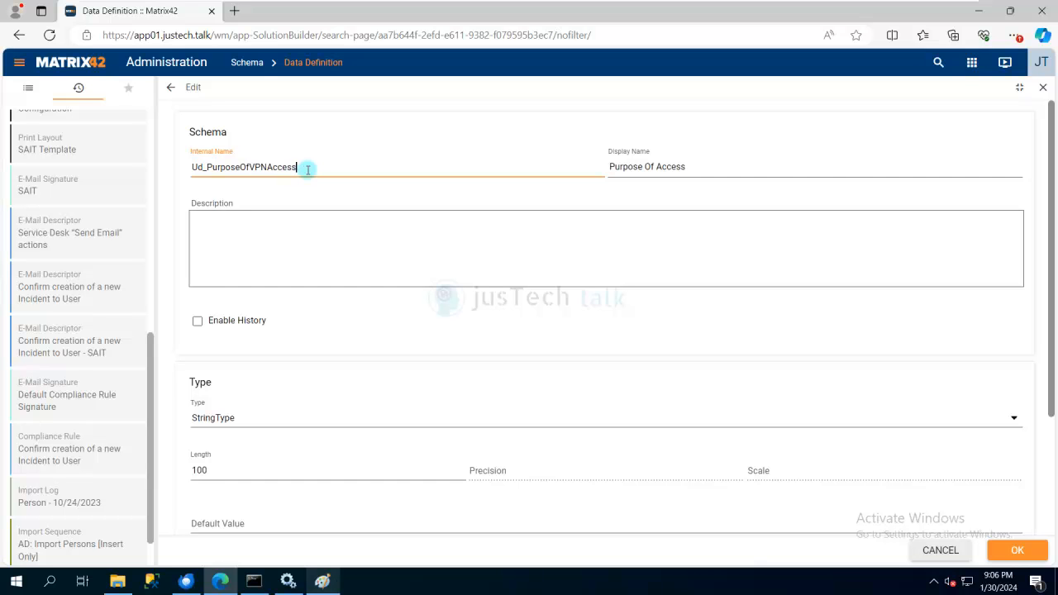
{"action": "left_click", "coordinate": [654, 167]}
{"action": "type", "text": "VPN"}
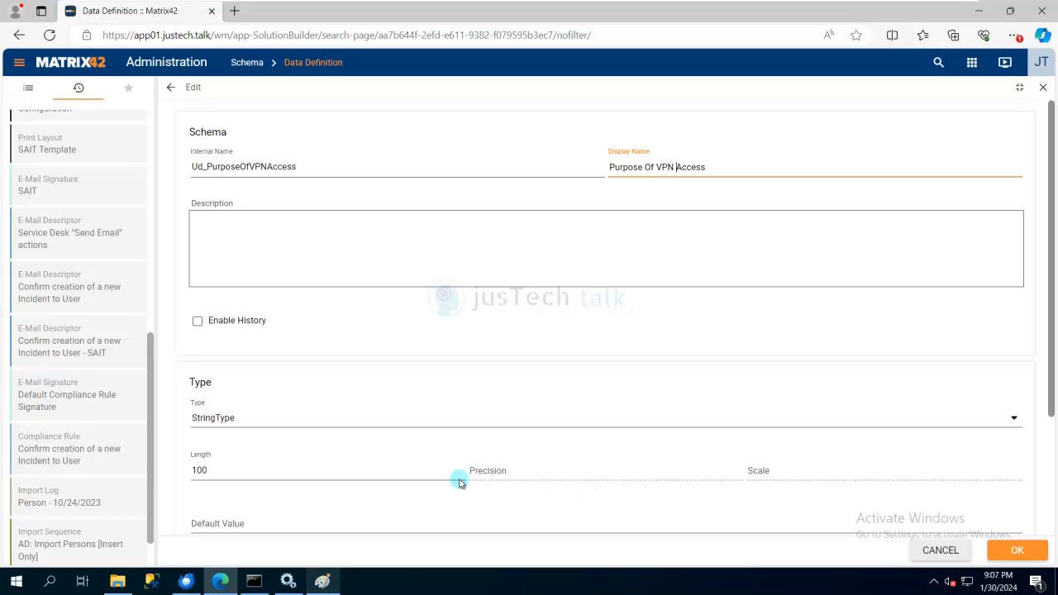
{"action": "double_click", "coordinate": [207, 470]}
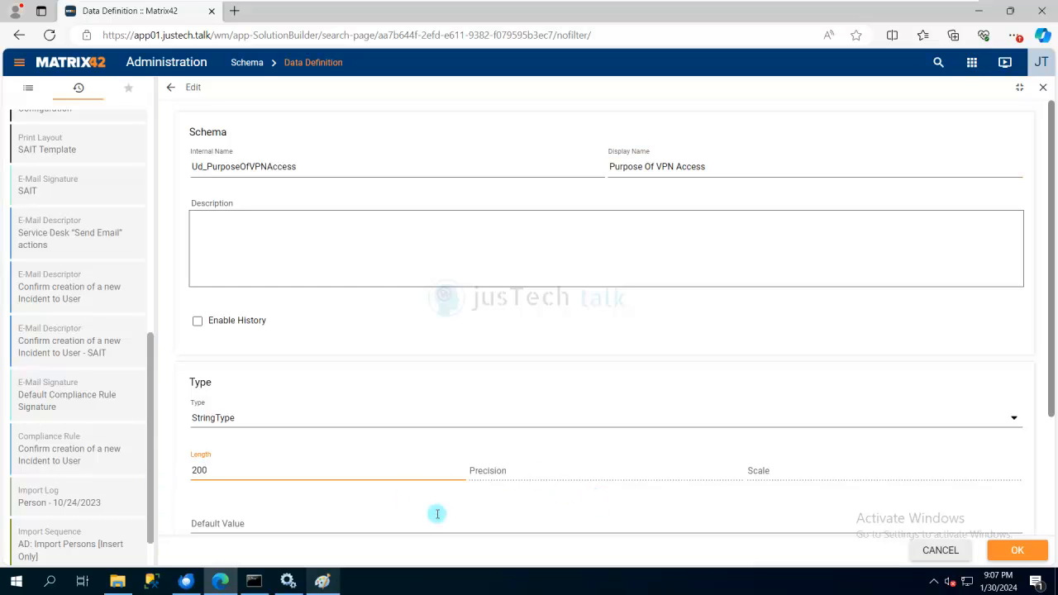
{"action": "left_click", "coordinate": [1032, 552]}
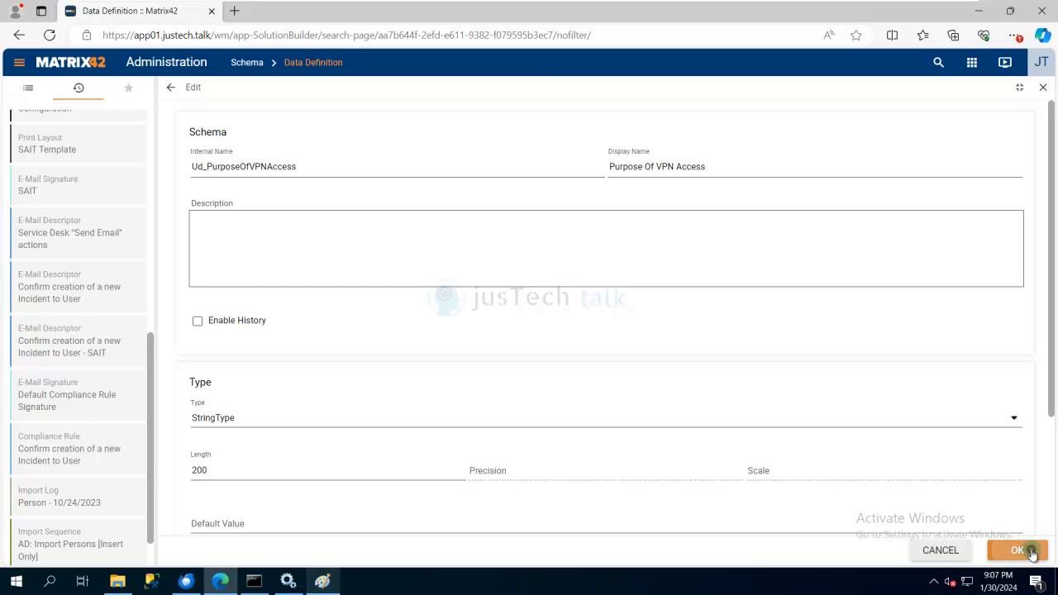
Check the form image in Paint and start a new attribute Ud_LoginID with display name Login ID in the data definition
{"action": "left_click", "coordinate": [322, 582]}
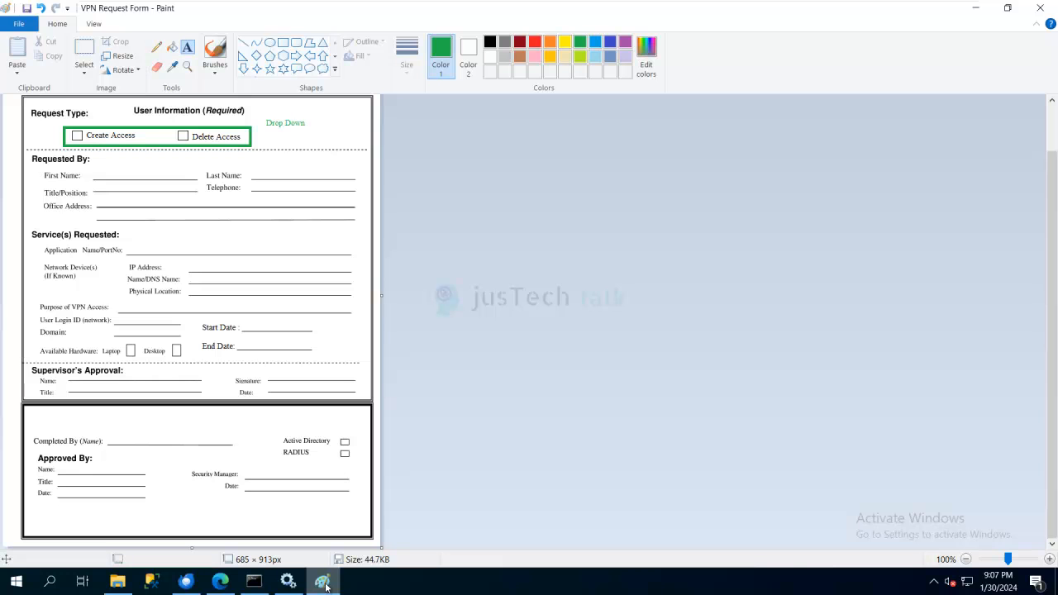
{"action": "left_click", "coordinate": [323, 581]}
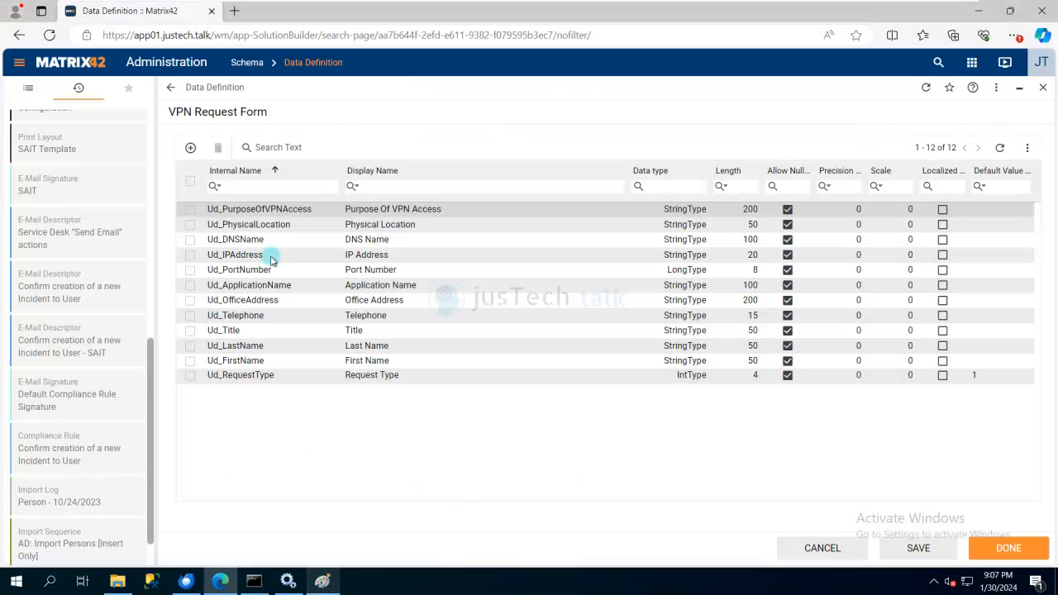
{"action": "left_click", "coordinate": [189, 149]}
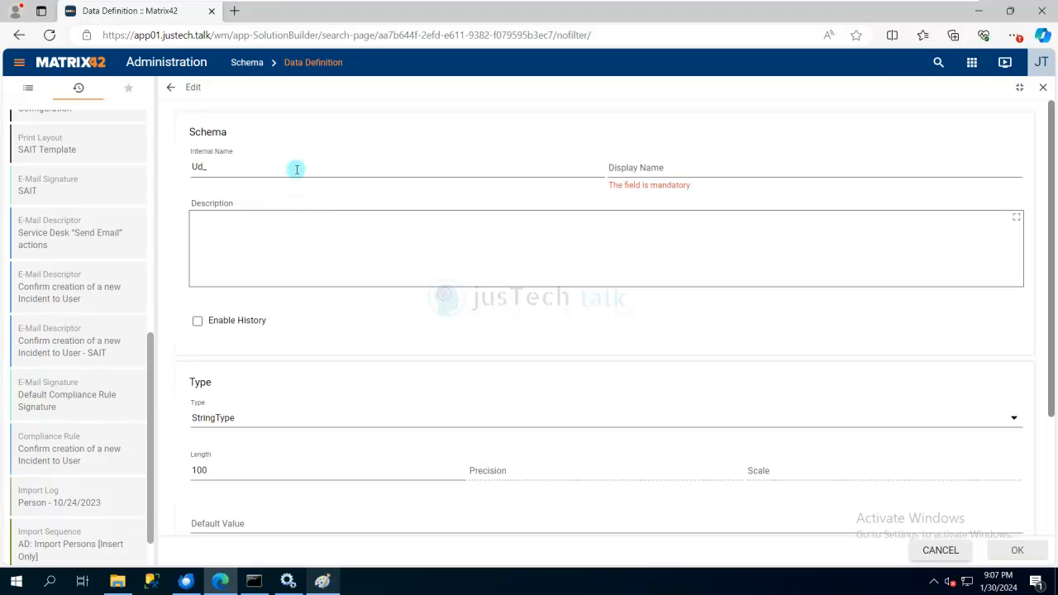
{"action": "left_click", "coordinate": [291, 170]}
{"action": "type", "text": "LoginID"}
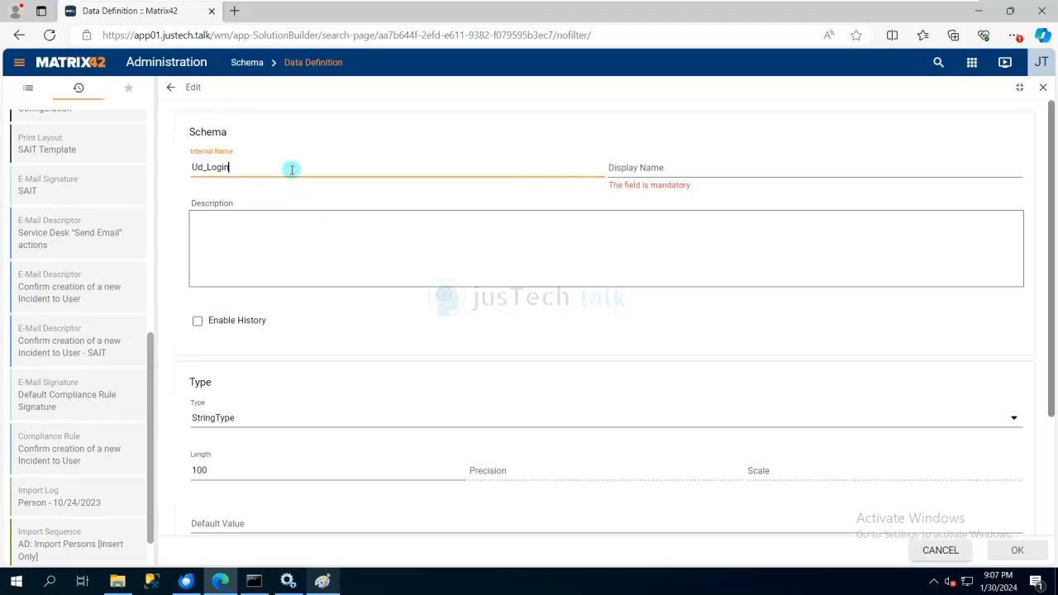
{"action": "left_click", "coordinate": [632, 167]}
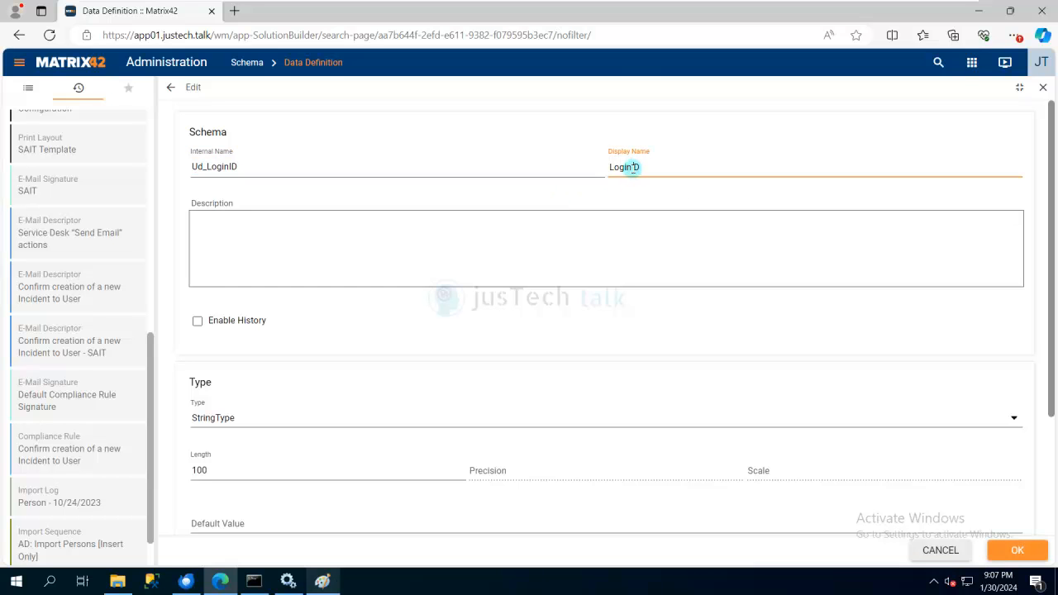
Keep the Login ID attribute as StringType, set its length to 25 and add it to the data definition
{"action": "left_click", "coordinate": [275, 427]}
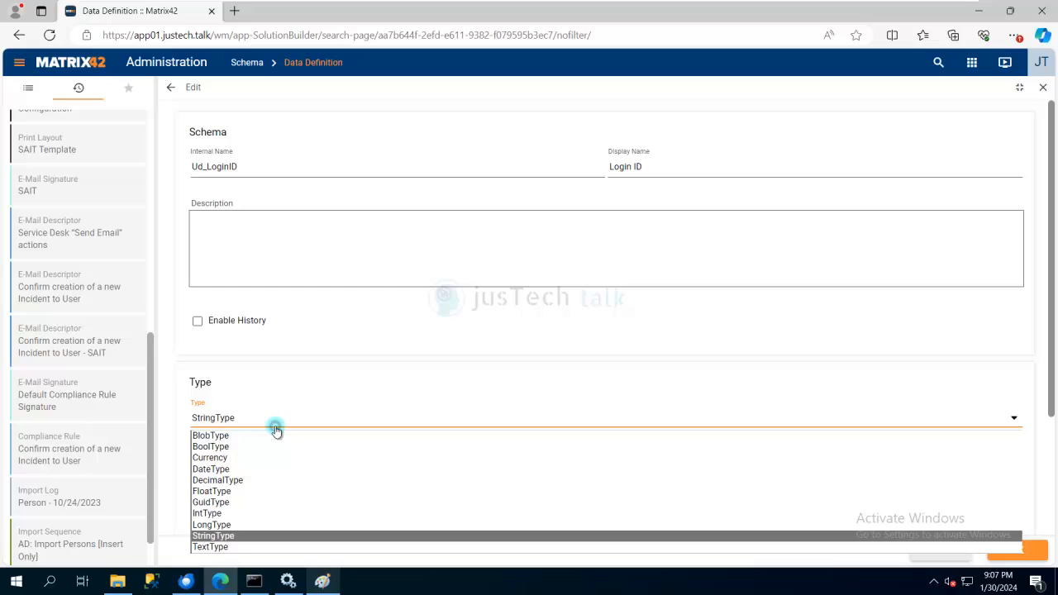
{"action": "left_click", "coordinate": [221, 537]}
{"action": "left_click_drag", "start_coordinate": [217, 471], "coordinate": [150, 474]}
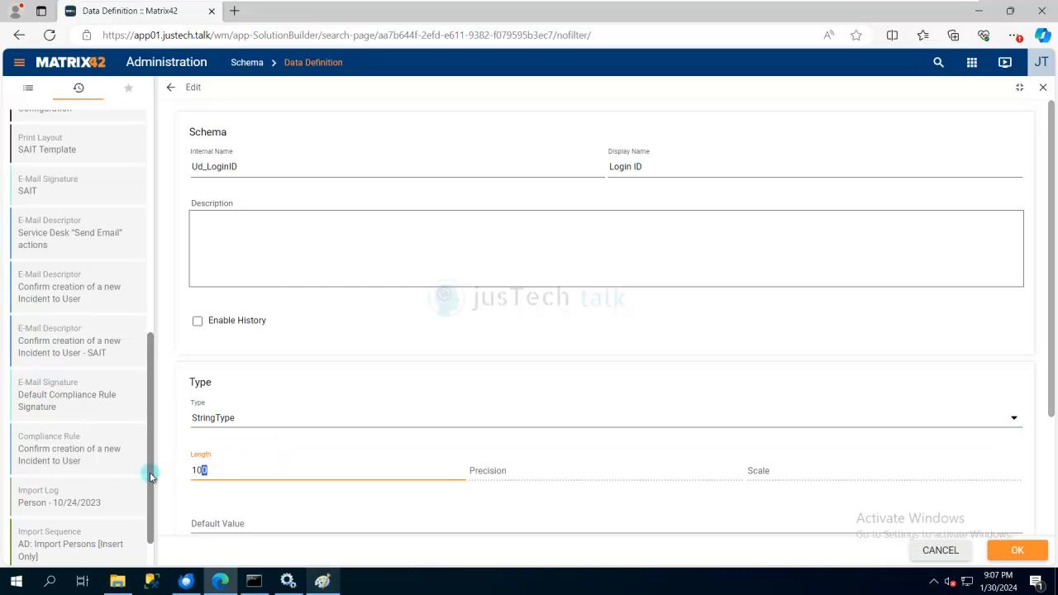
{"action": "type", "text": "25"}
{"action": "key", "text": "BackSpace"}
{"action": "key", "text": "BackSpace"}
{"action": "key", "text": "BackSpace"}
{"action": "key", "text": "BackSpace"}
{"action": "type", "text": "25"}
{"action": "left_click", "coordinate": [1018, 551]}
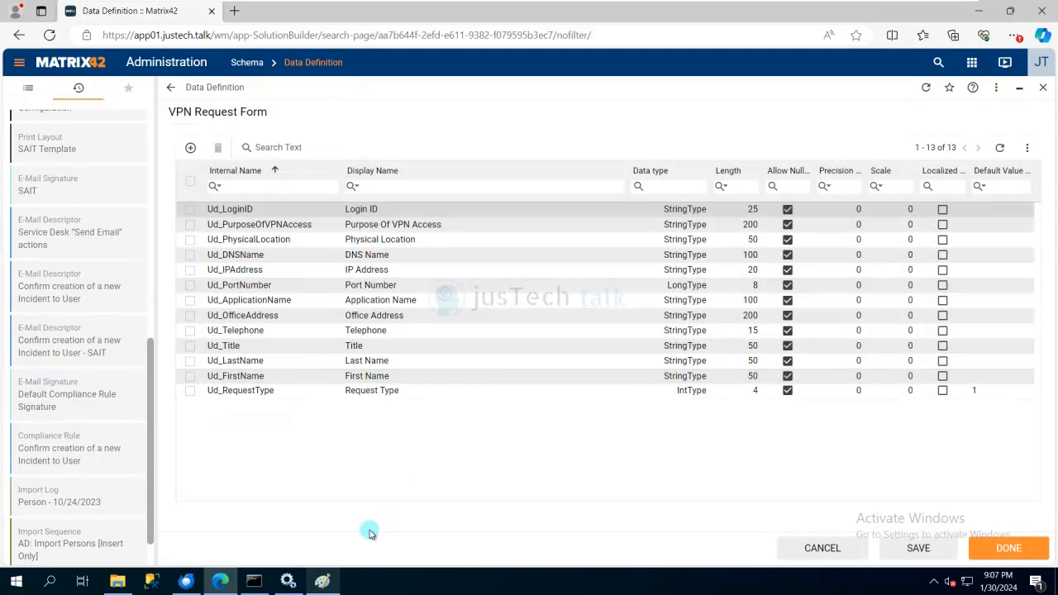
Check the available hardware options in the Paint form and add a BoolType attribute Ud_Laptop with display name Laptop
{"action": "left_click", "coordinate": [322, 581]}
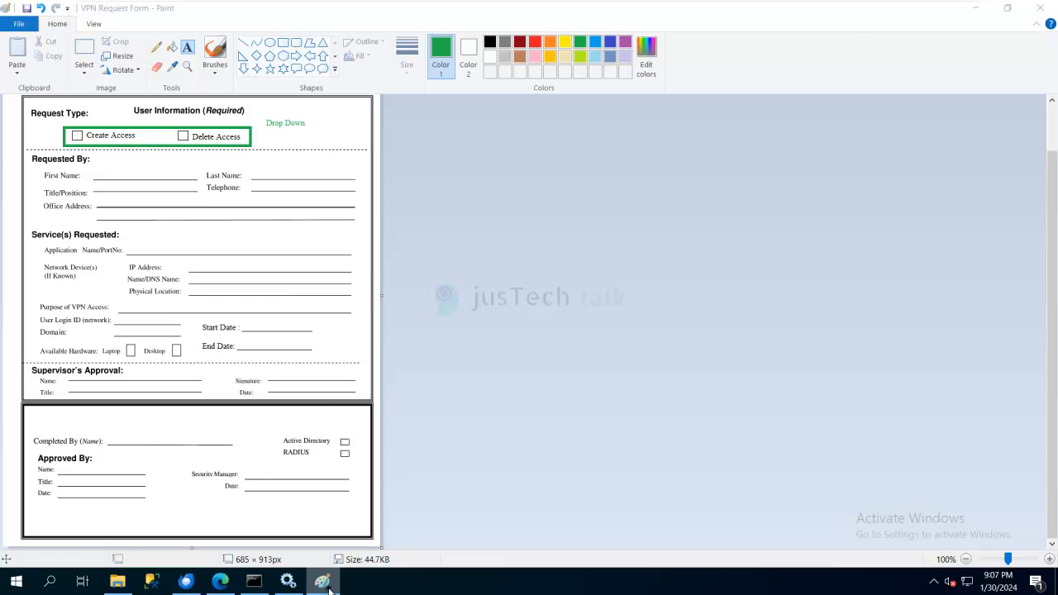
{"action": "left_click", "coordinate": [327, 586]}
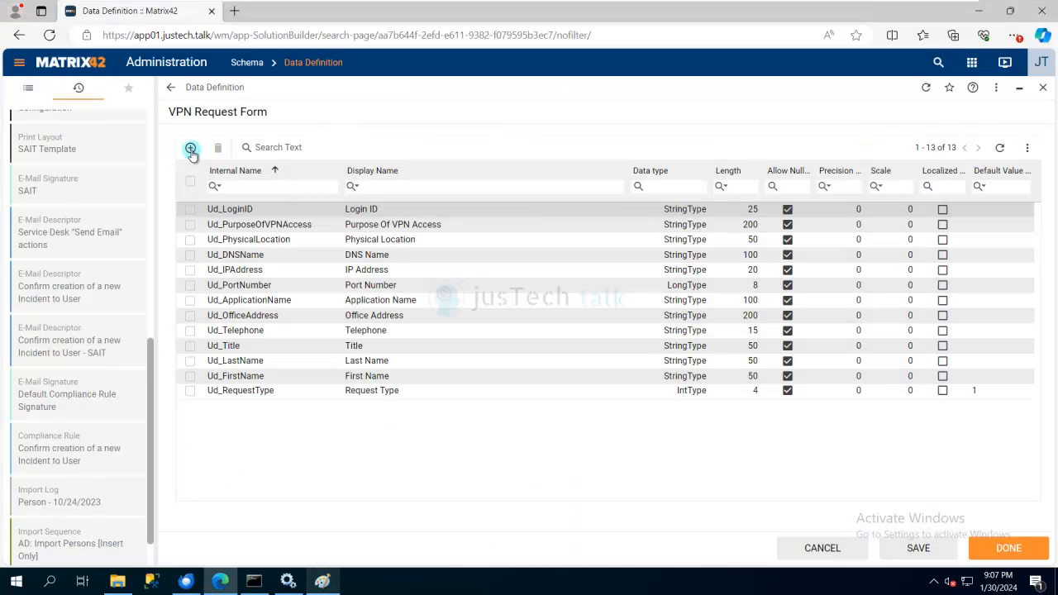
{"action": "left_click", "coordinate": [324, 583]}
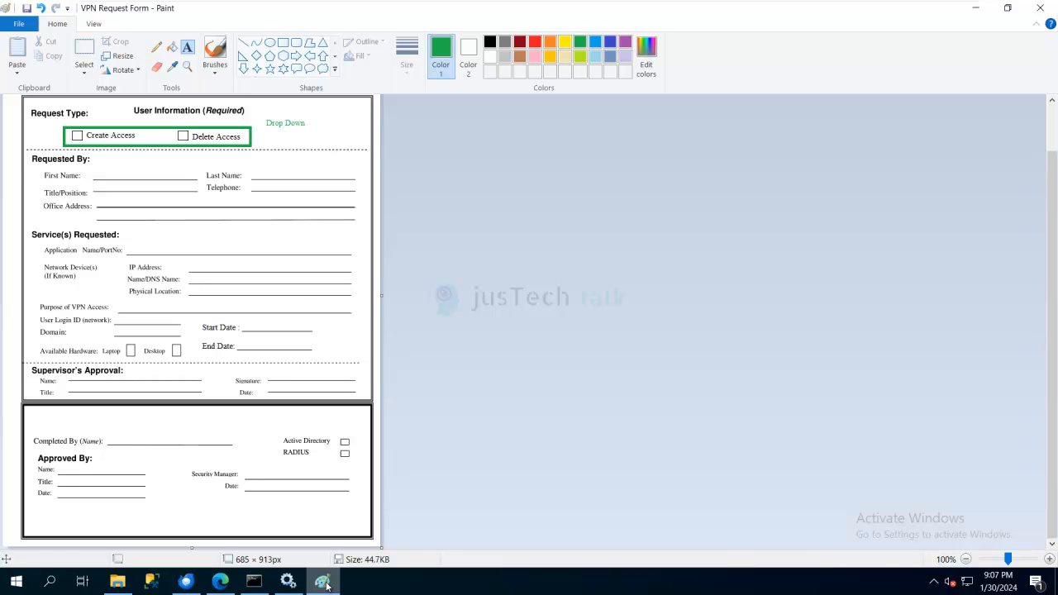
{"action": "left_click", "coordinate": [325, 584]}
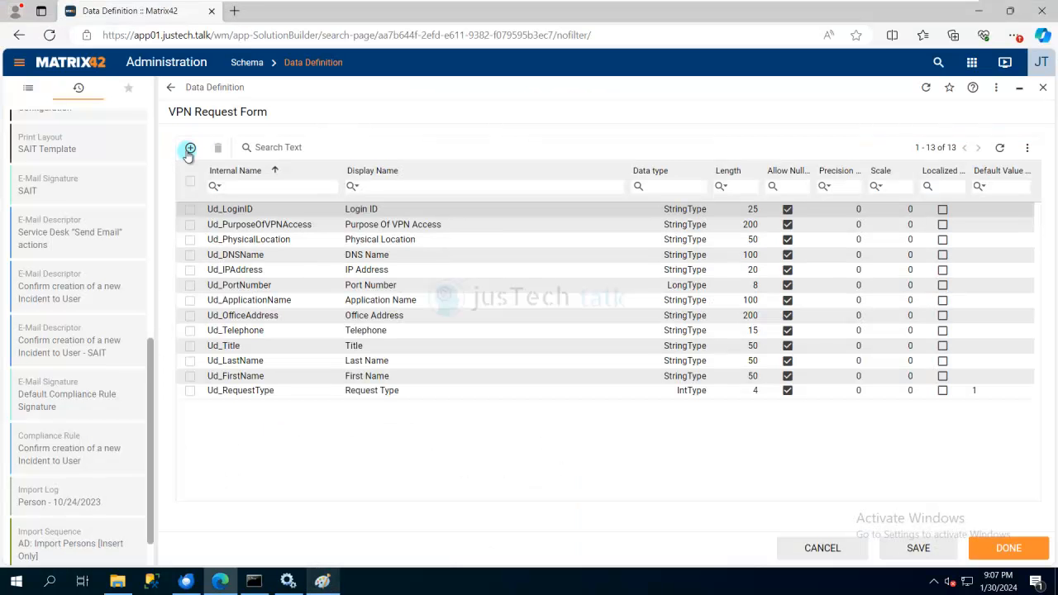
{"action": "left_click", "coordinate": [188, 150]}
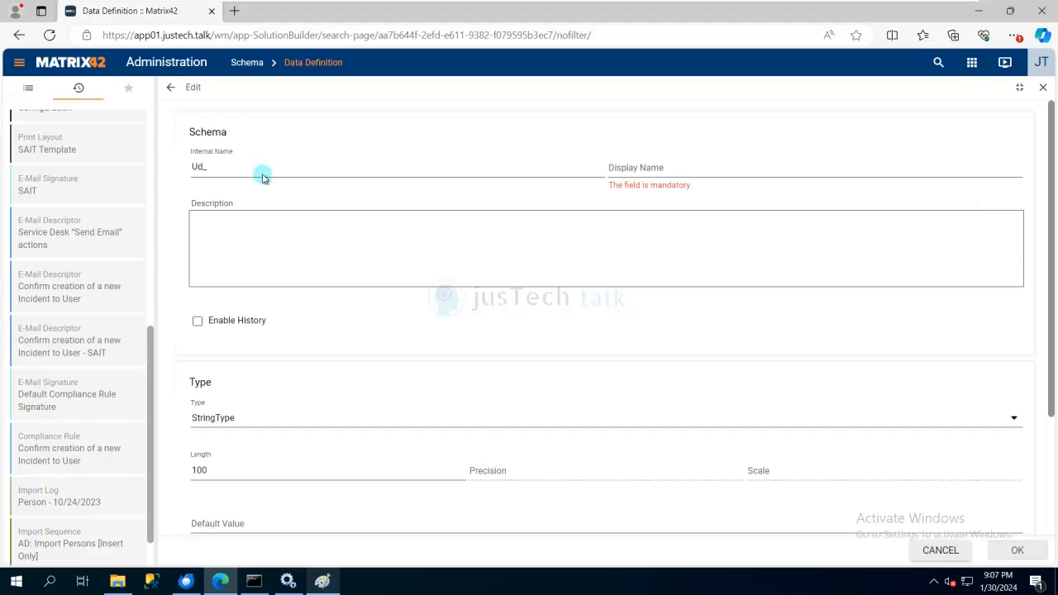
{"action": "left_click", "coordinate": [259, 169]}
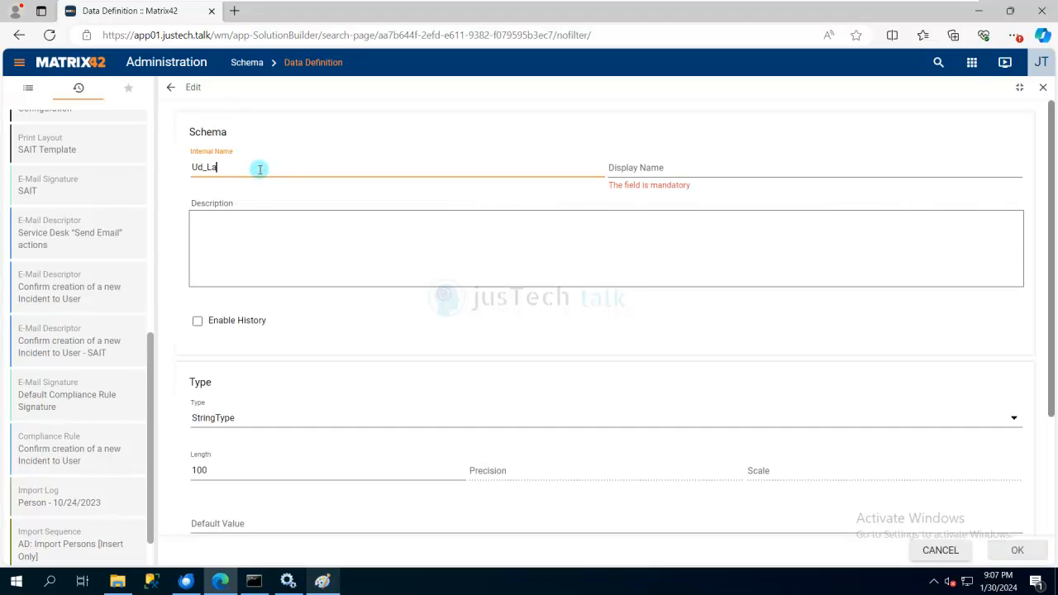
{"action": "type", "text": "Laptop"}
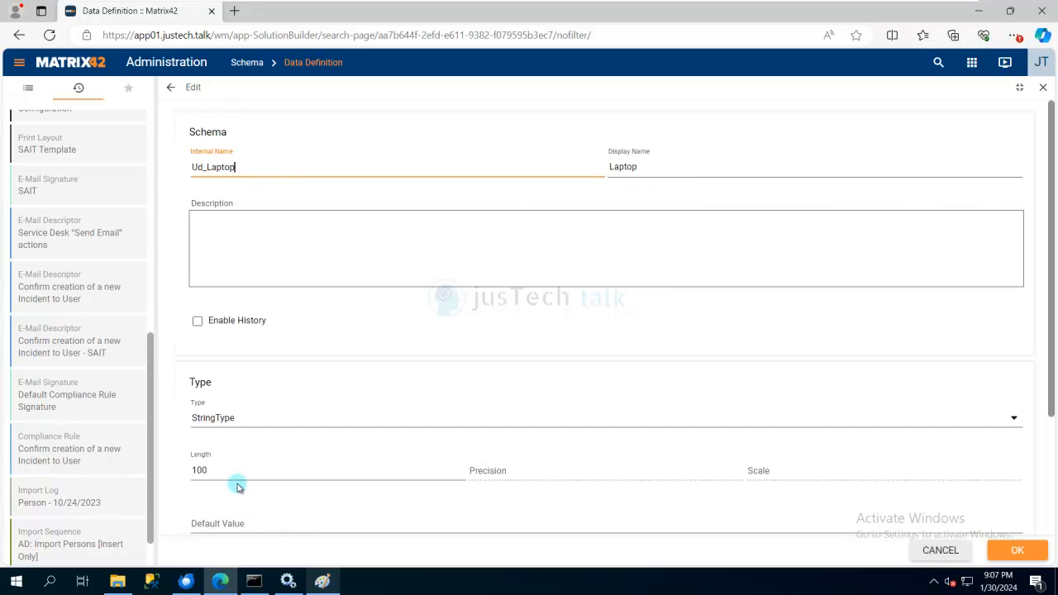
{"action": "left_click_drag", "start_coordinate": [213, 472], "coordinate": [167, 475]}
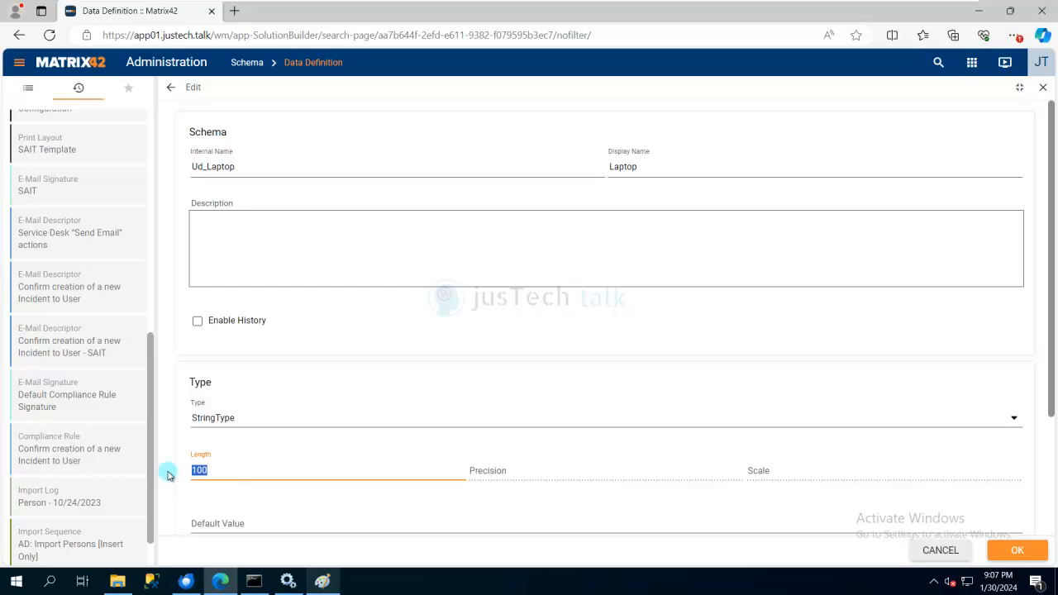
{"action": "left_click", "coordinate": [227, 419]}
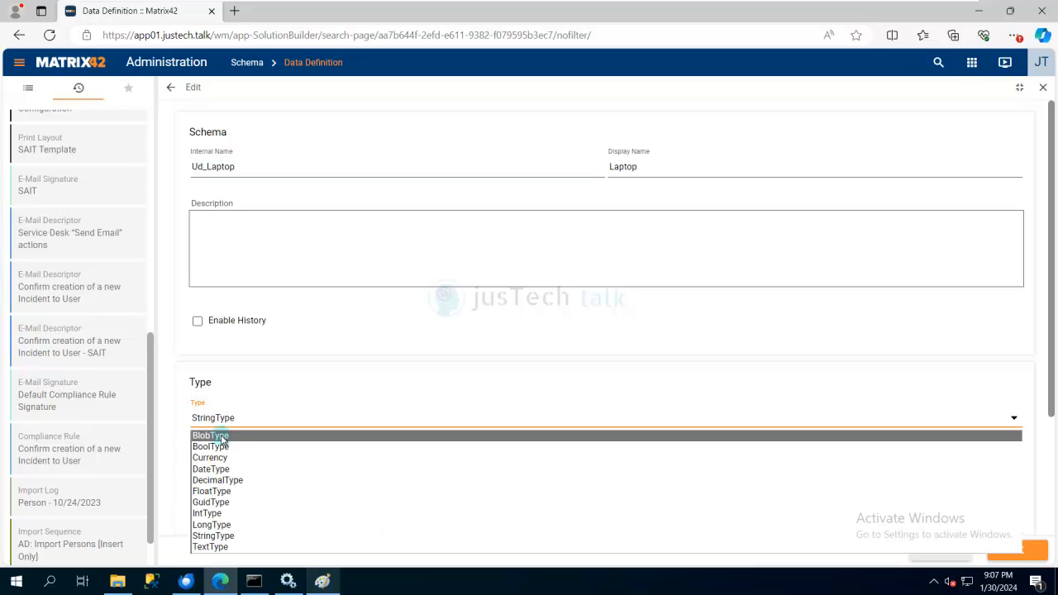
{"action": "left_click", "coordinate": [218, 448]}
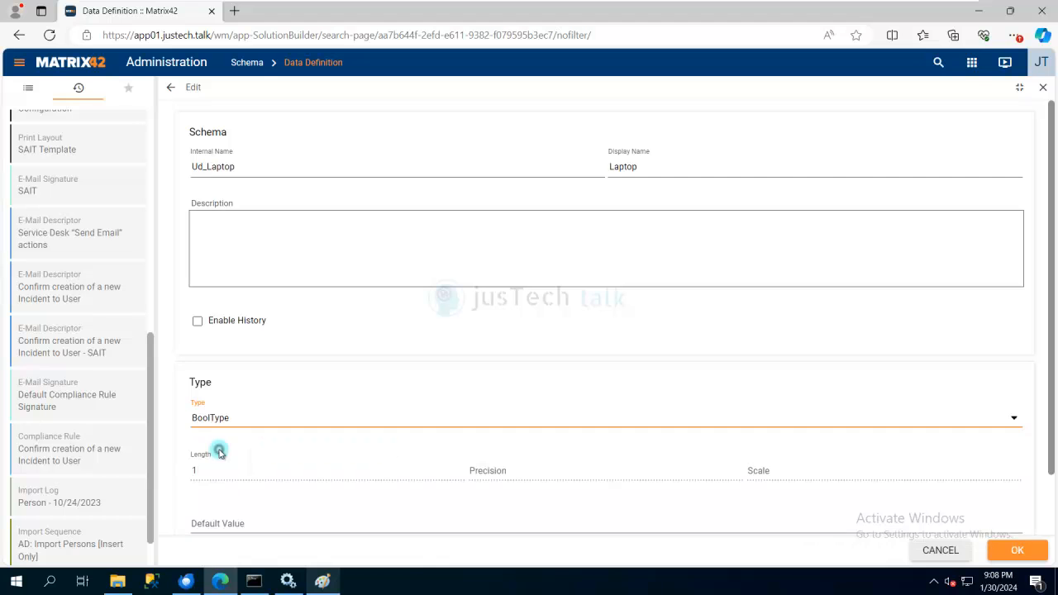
{"action": "left_click", "coordinate": [1018, 551]}
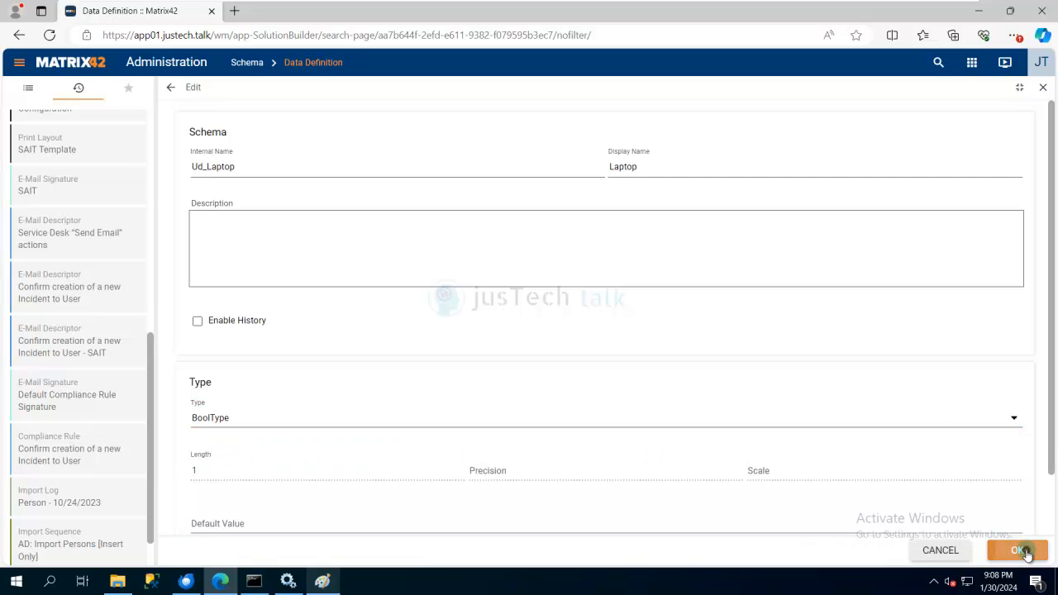
Add a BoolType attribute Ud_Desktop with display name Desktop to the data definition
{"action": "left_click", "coordinate": [191, 148]}
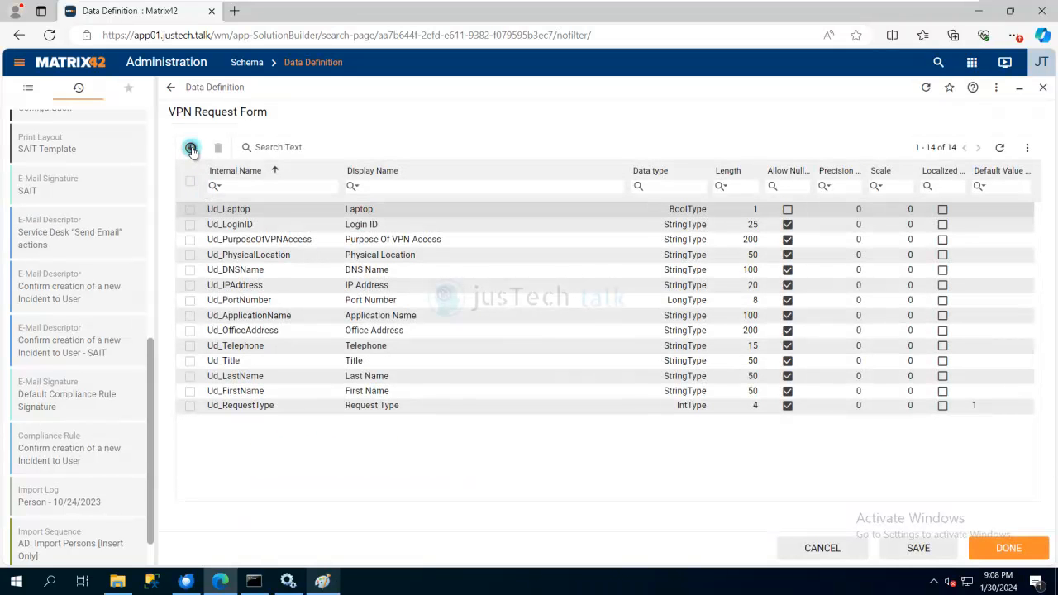
{"action": "left_click", "coordinate": [274, 171]}
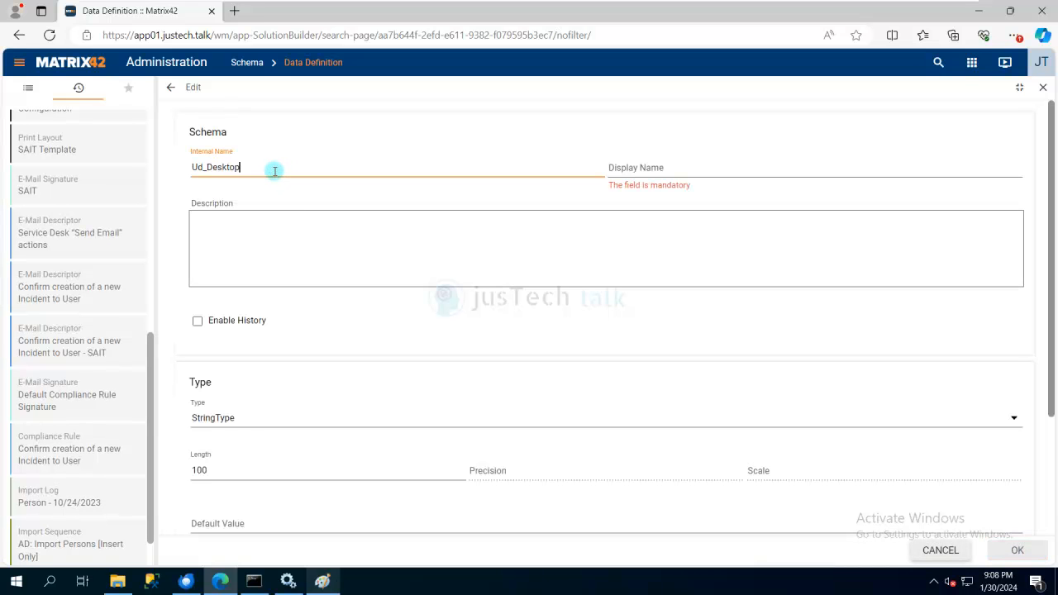
{"action": "left_click", "coordinate": [233, 419]}
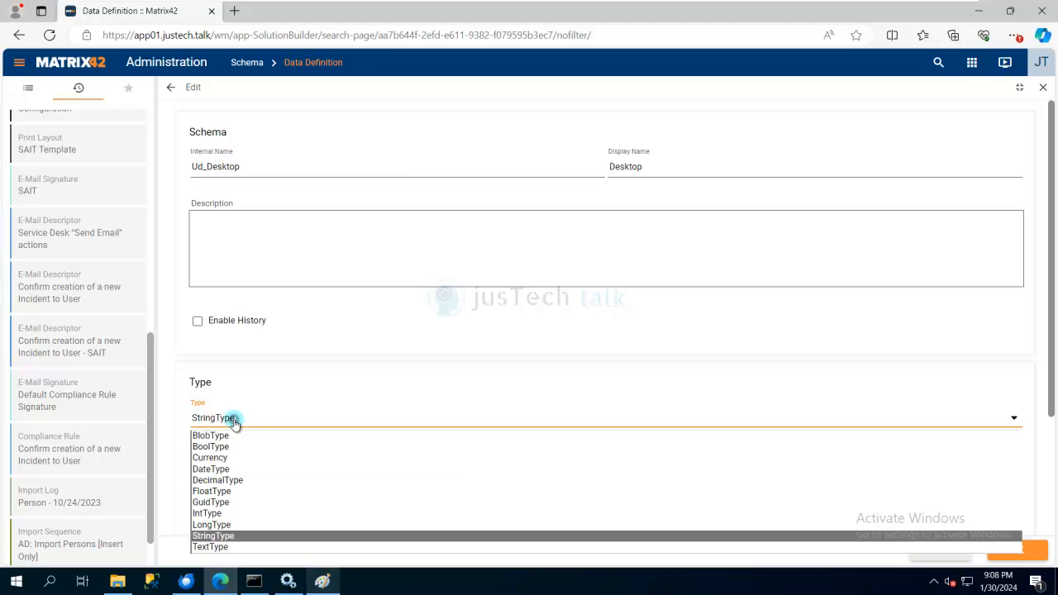
{"action": "left_click", "coordinate": [213, 445]}
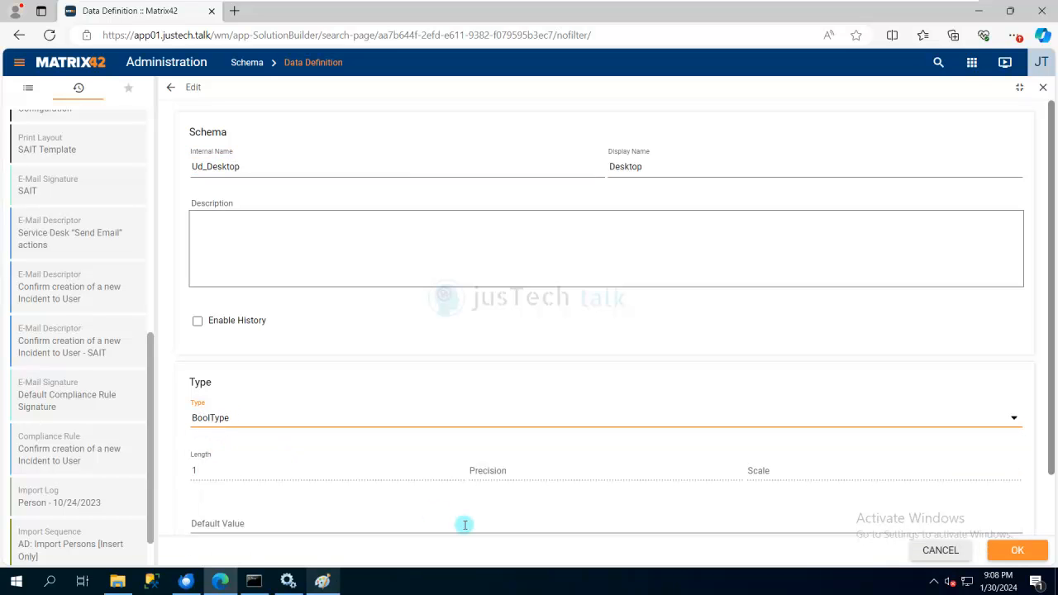
{"action": "left_click", "coordinate": [1016, 551]}
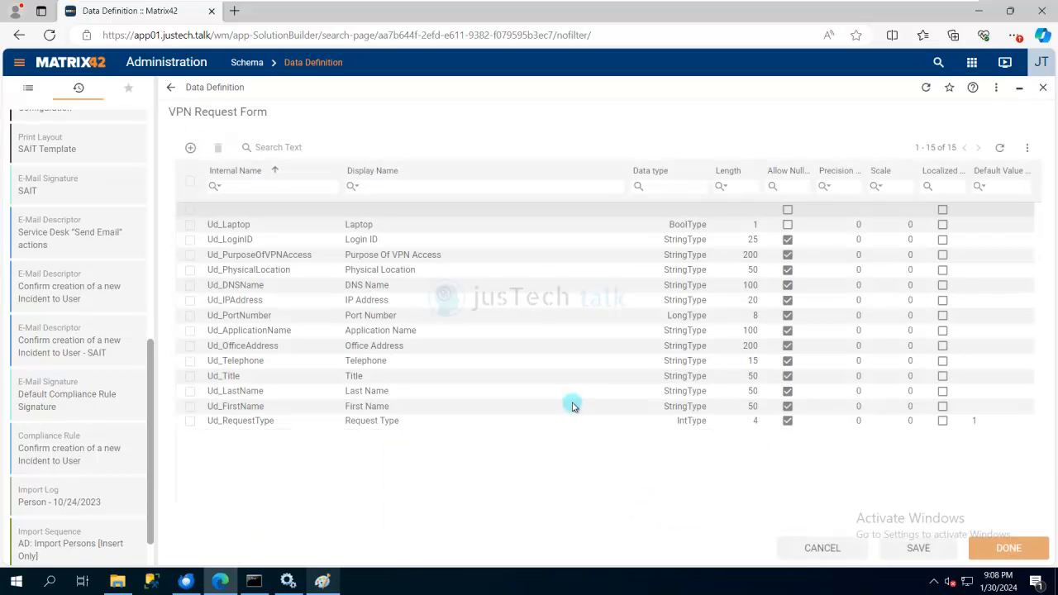
Check the form image in Paint and add a DateType attribute Ud_StartDate with display name Start Date to the data definition
{"action": "left_click", "coordinate": [322, 584]}
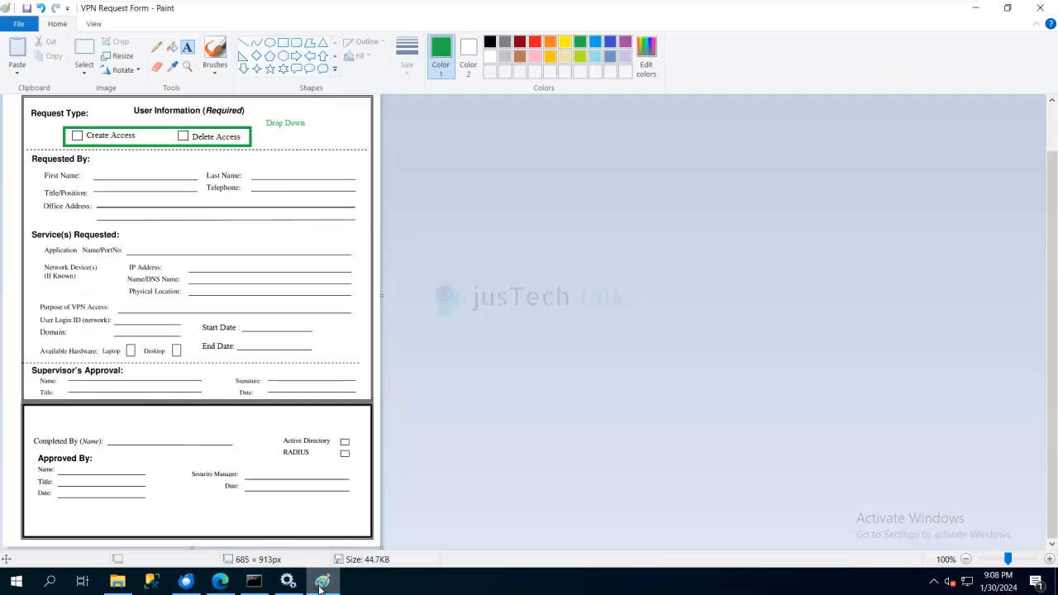
{"action": "left_click", "coordinate": [322, 584]}
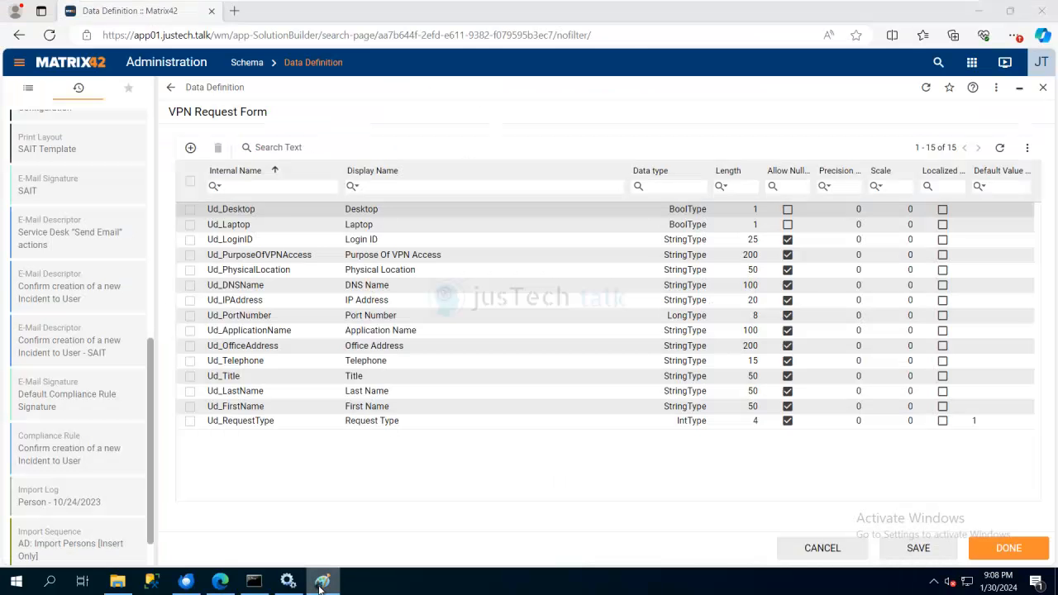
{"action": "left_click", "coordinate": [193, 149]}
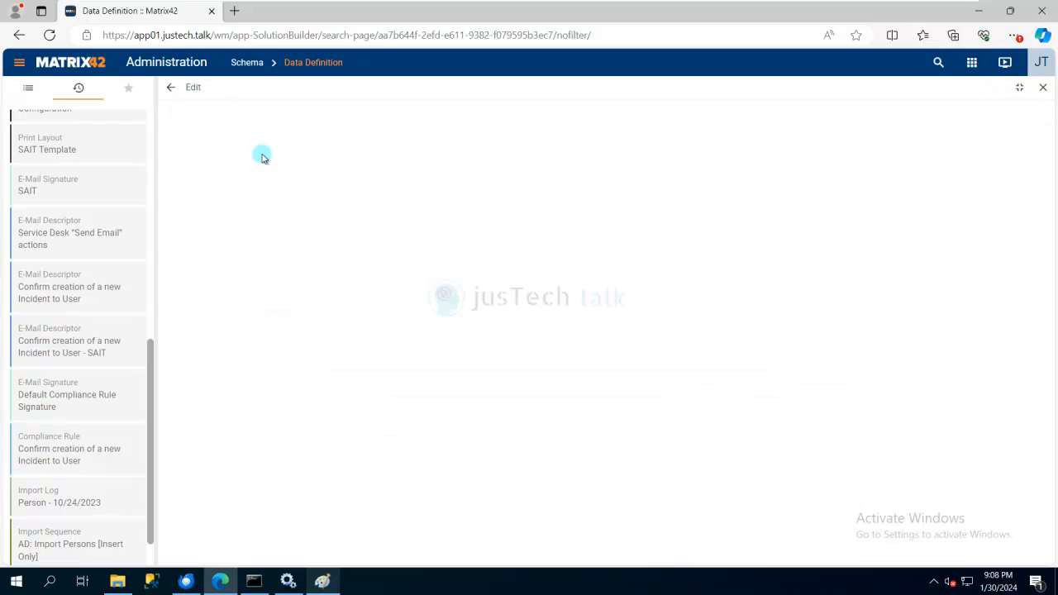
{"action": "left_click", "coordinate": [268, 172]}
{"action": "type", "text": "A"}
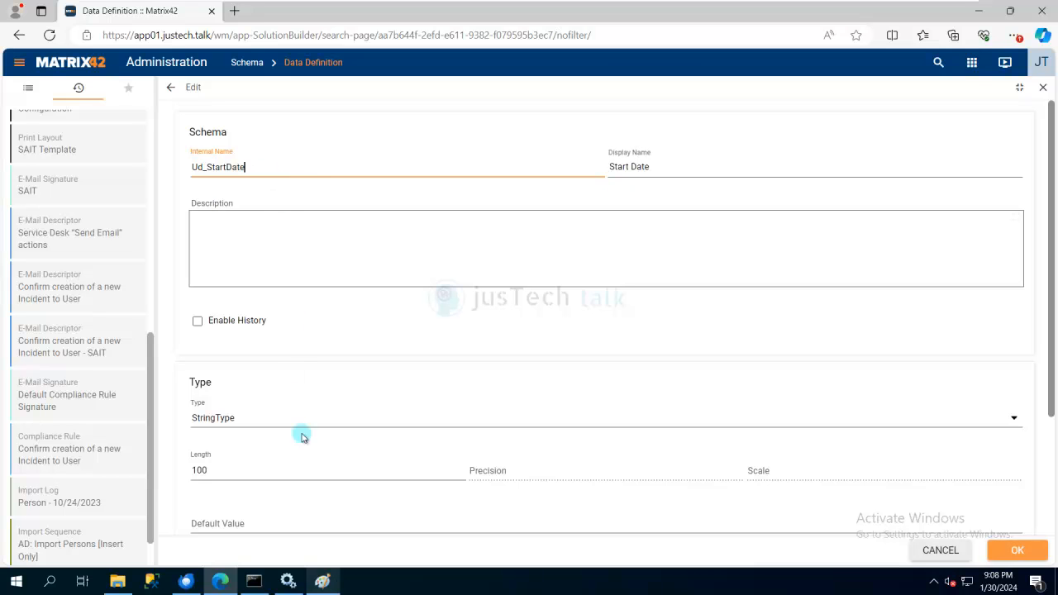
{"action": "left_click", "coordinate": [257, 422]}
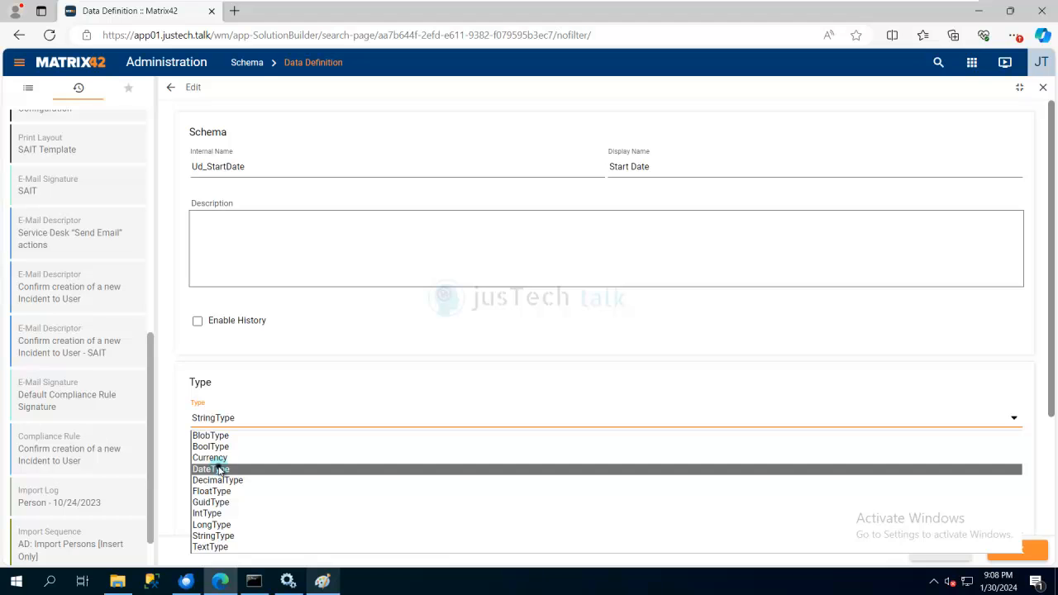
{"action": "left_click", "coordinate": [219, 471]}
{"action": "left_click", "coordinate": [1020, 550]}
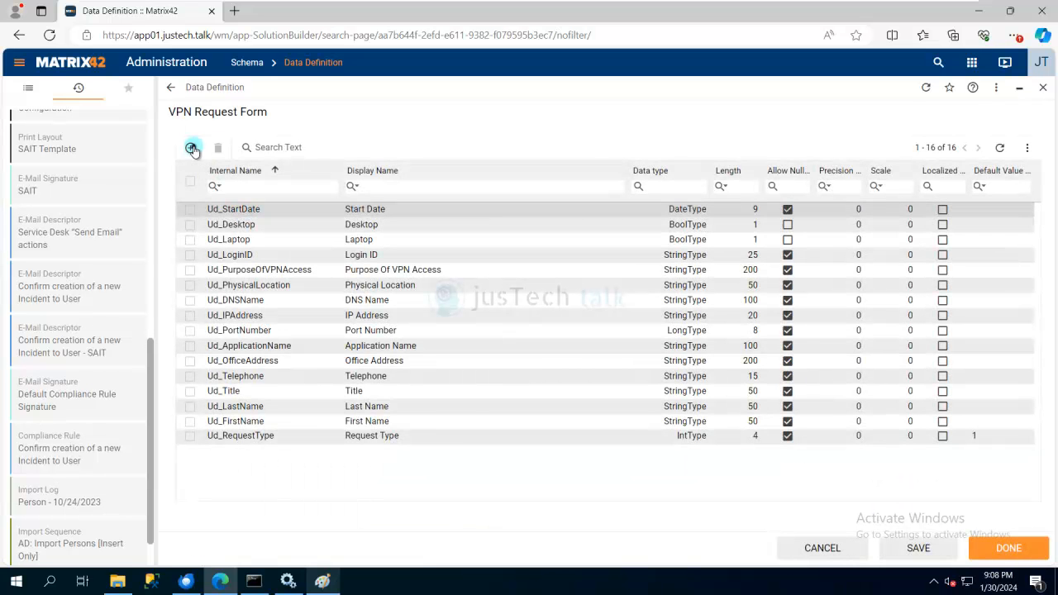
Add a DateType attribute Ud_EndDate with display name End Date, and check the form image in Paint for remaining fields
{"action": "left_click", "coordinate": [192, 148]}
{"action": "left_click", "coordinate": [326, 168]}
{"action": "type", "text": "EndDate"}
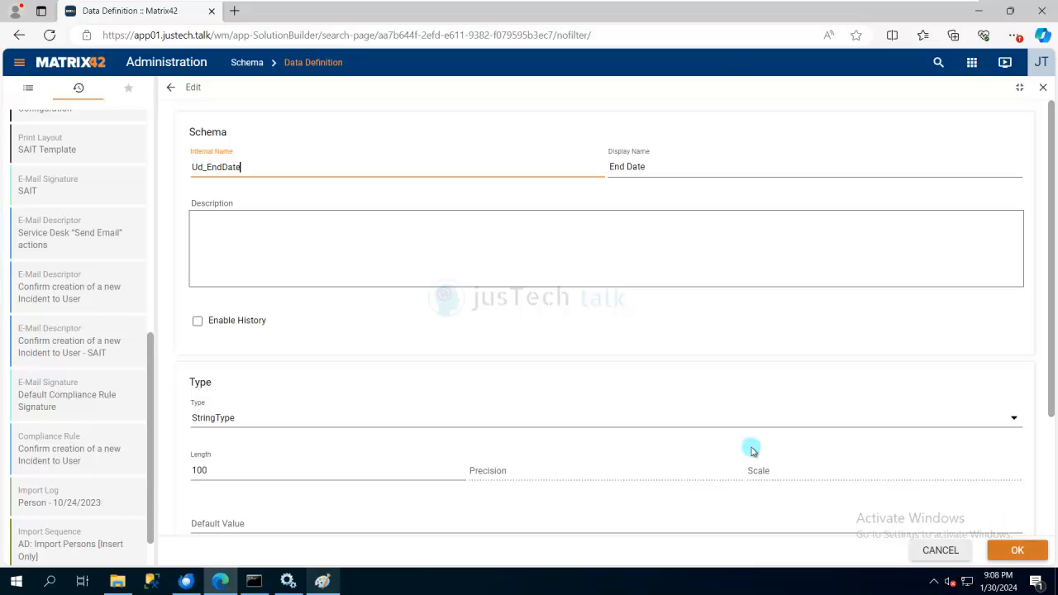
{"action": "left_click", "coordinate": [733, 430]}
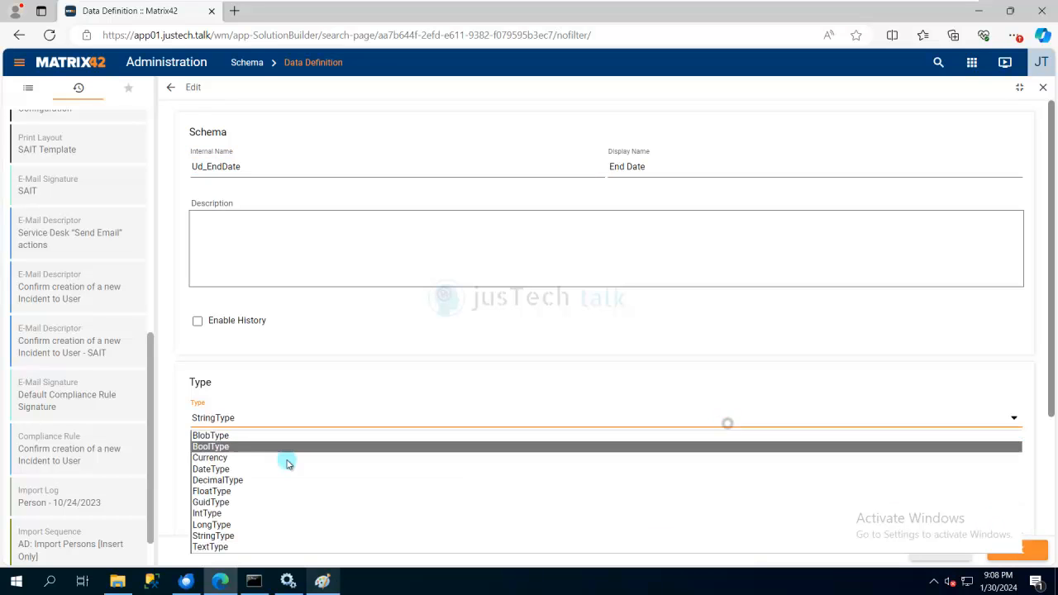
{"action": "left_click", "coordinate": [220, 470]}
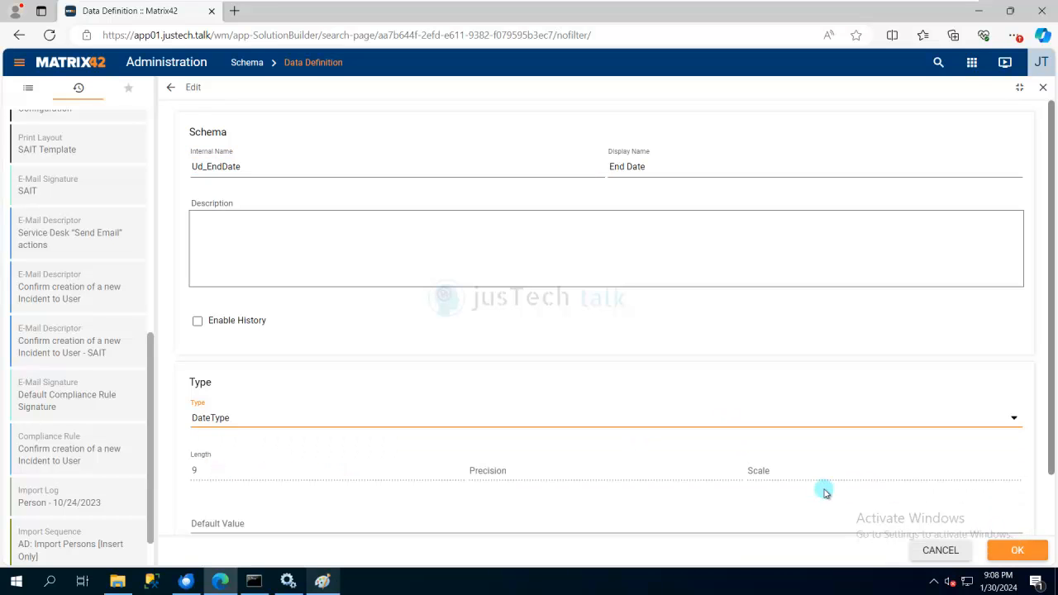
{"action": "left_click", "coordinate": [1018, 550]}
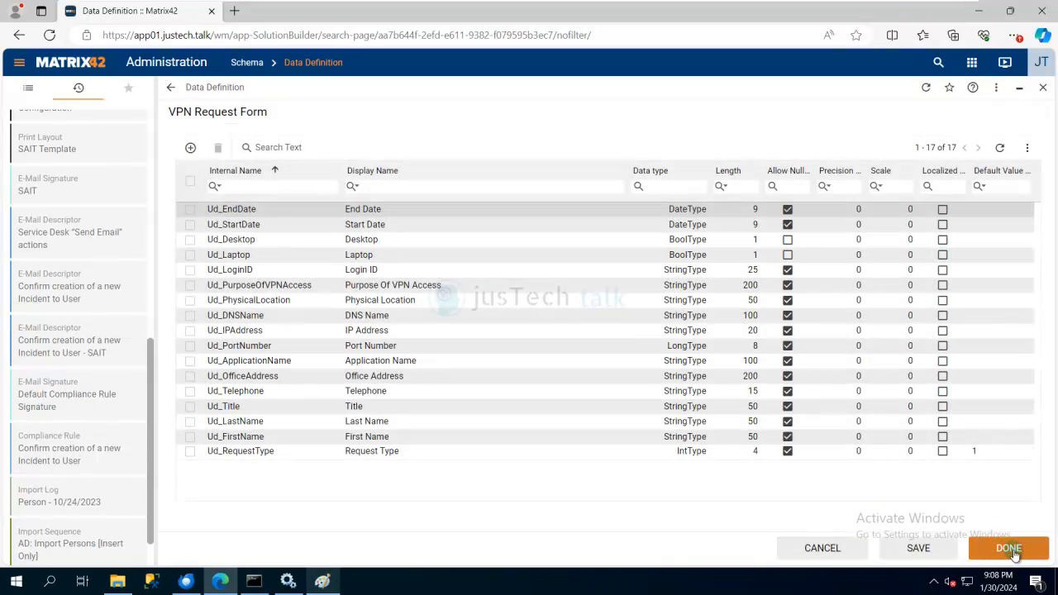
{"action": "left_click", "coordinate": [324, 583]}
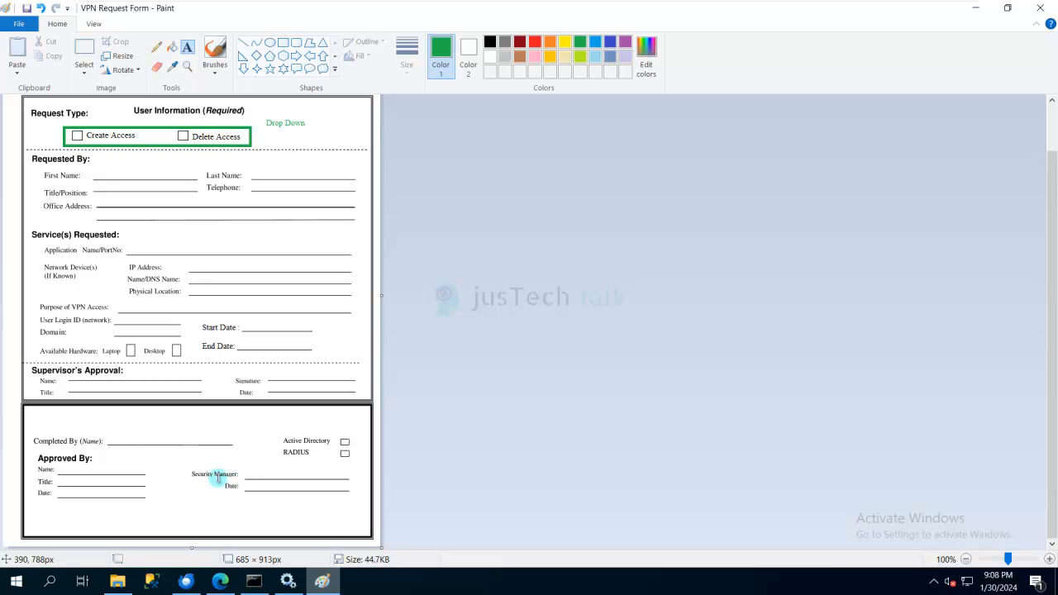
Add a configuration item with internal name Ud_VPNRequestType and display name VPN Request Type, with the Simple Configuration Item option off
{"action": "left_click", "coordinate": [322, 582]}
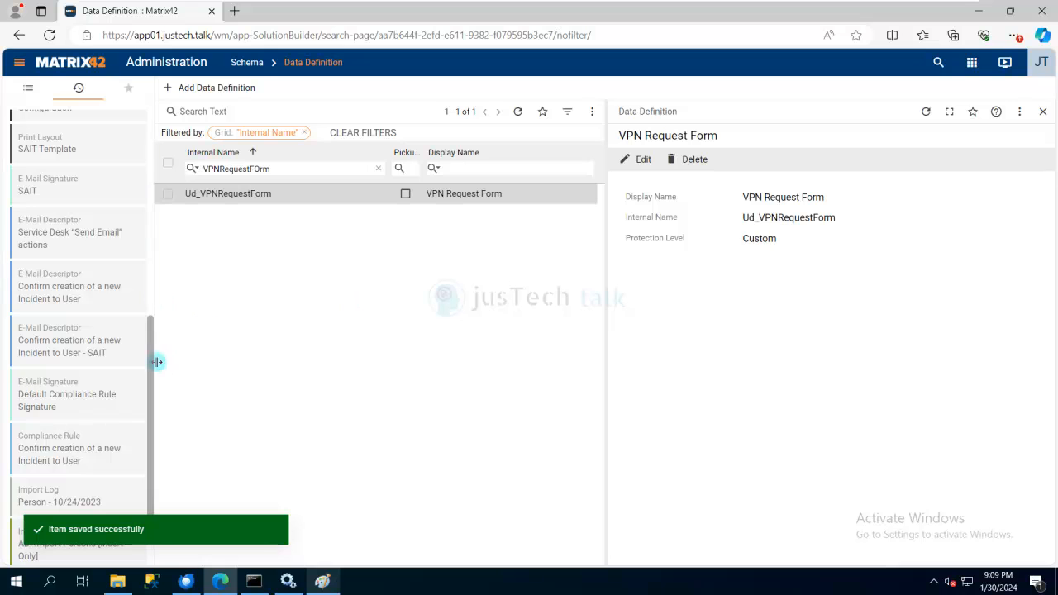
{"action": "left_click", "coordinate": [27, 88]}
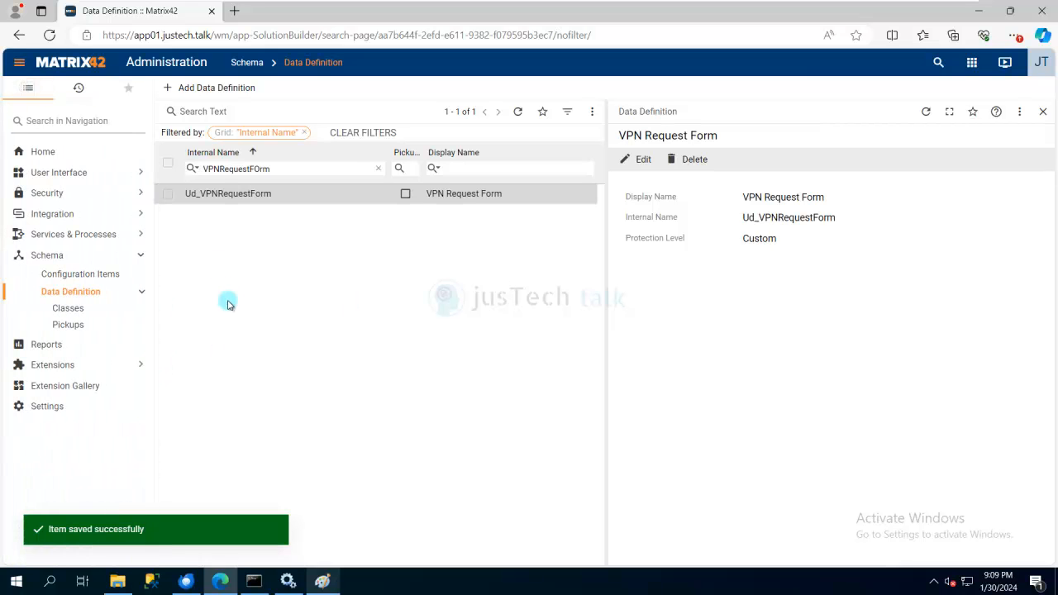
{"action": "left_click", "coordinate": [93, 279]}
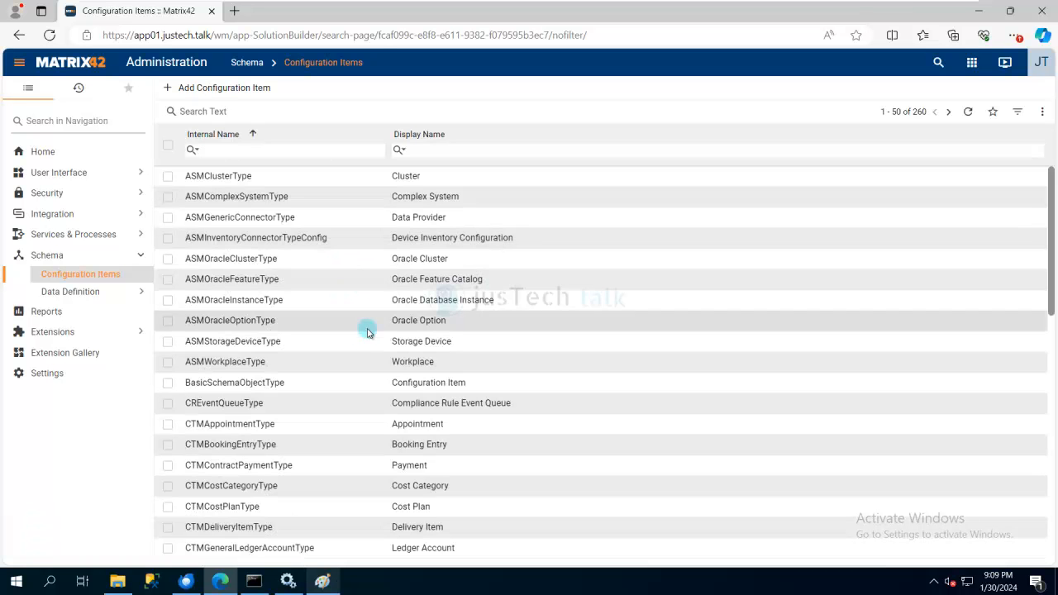
{"action": "left_click", "coordinate": [245, 93]}
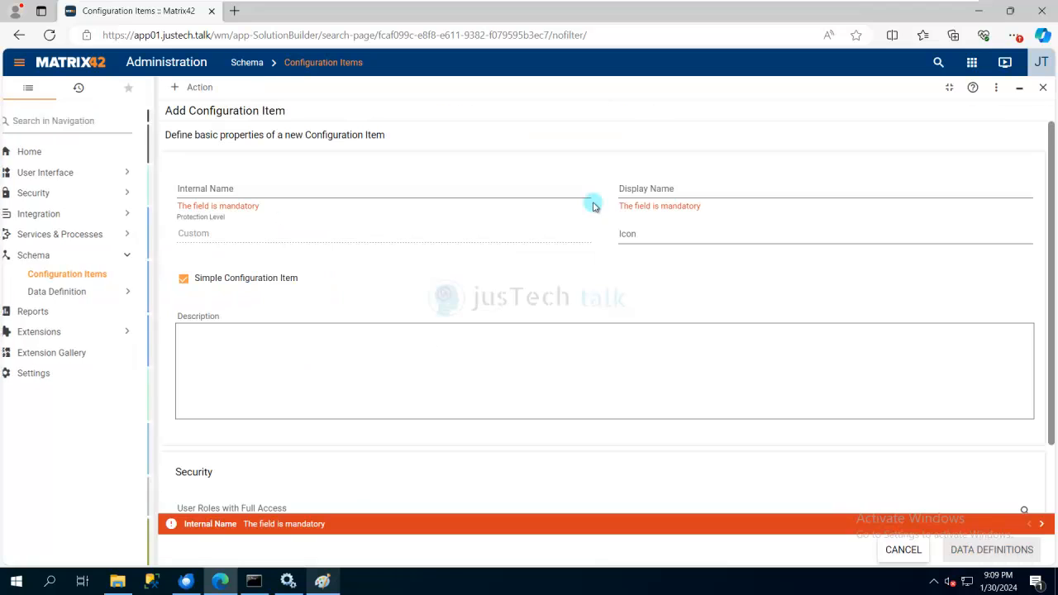
{"action": "left_click", "coordinate": [294, 193]}
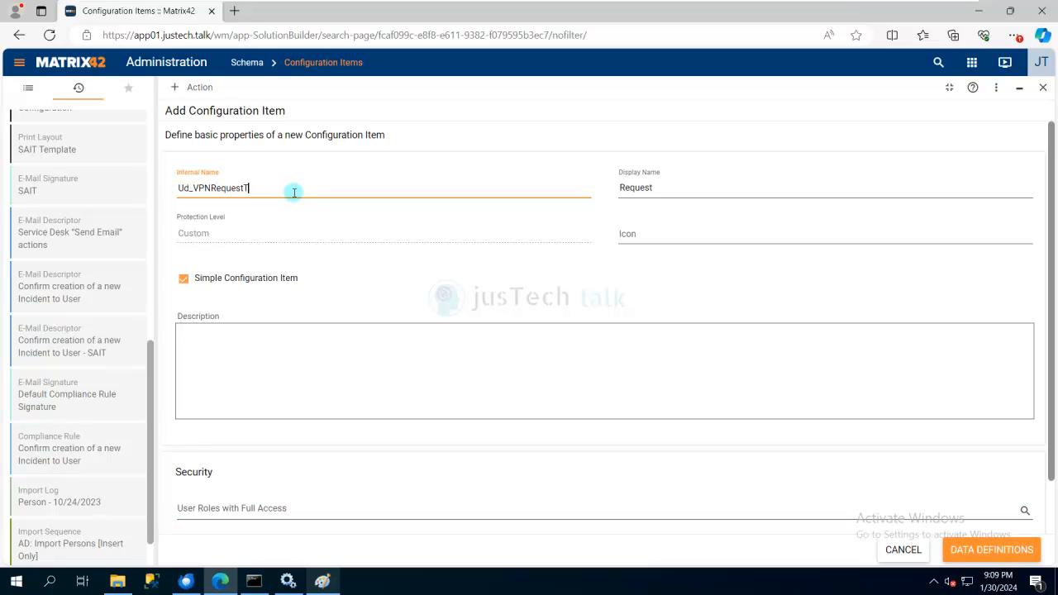
{"action": "left_click", "coordinate": [622, 188]}
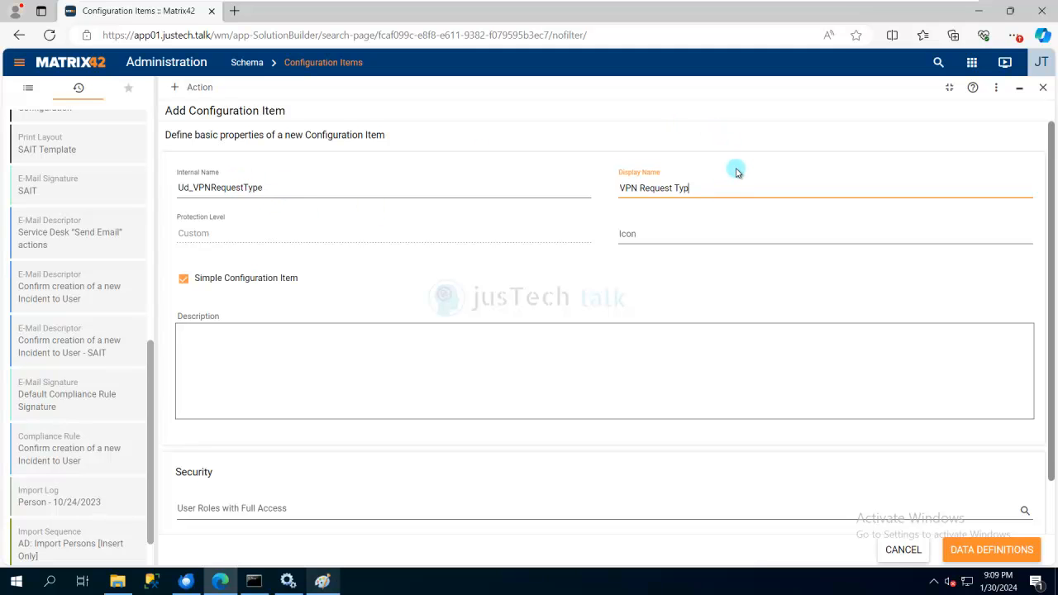
{"action": "left_click", "coordinate": [183, 279]}
Give the Everyone role full access and read access to the configuration item, and continue to its data definitions
{"action": "left_click", "coordinate": [342, 514]}
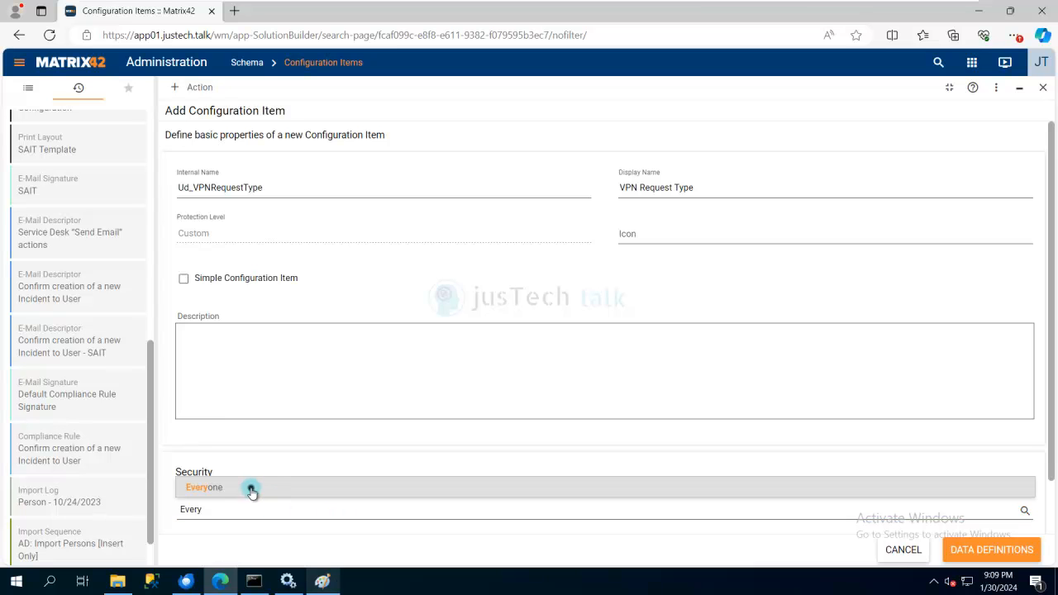
{"action": "left_click", "coordinate": [253, 490]}
{"action": "scroll", "coordinate": [510, 452], "scroll_direction": "down", "scroll_amount": 1}
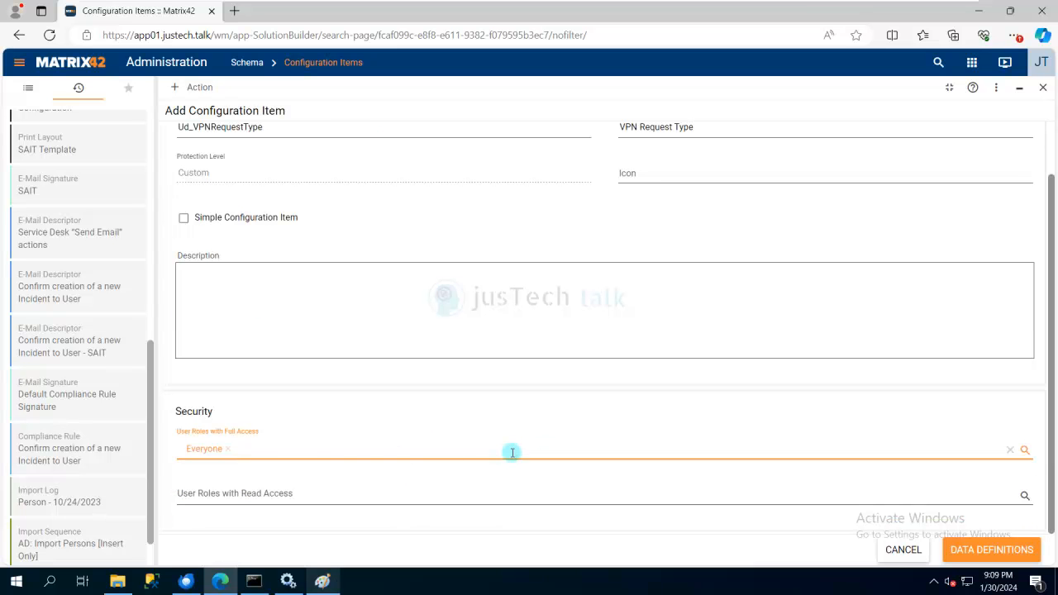
{"action": "left_click", "coordinate": [371, 496]}
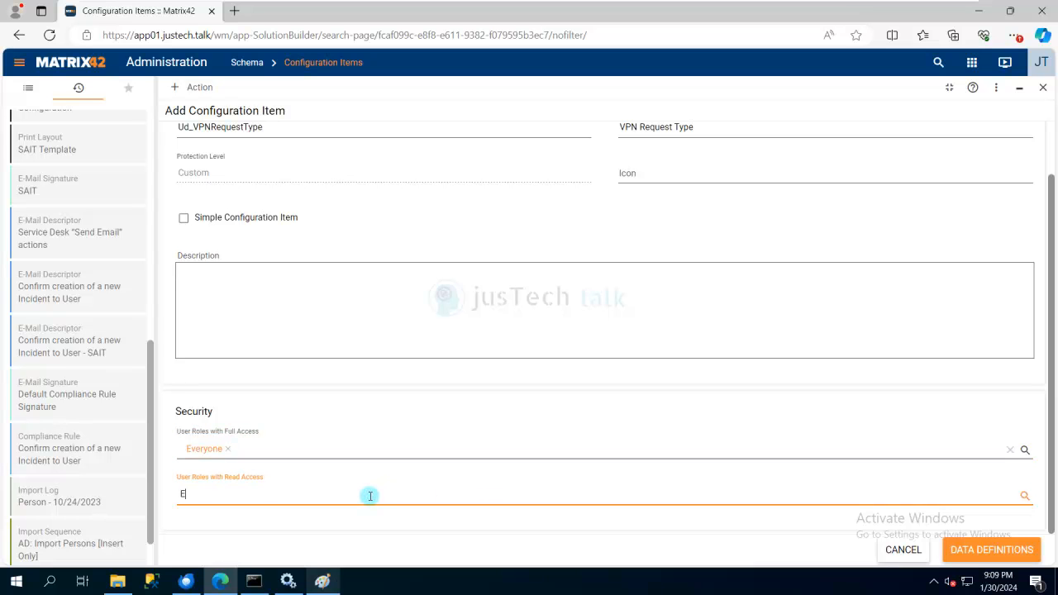
{"action": "type", "text": "Everyone"}
{"action": "key", "text": "Return"}
{"action": "scroll", "coordinate": [762, 414], "scroll_direction": "up", "scroll_amount": 2}
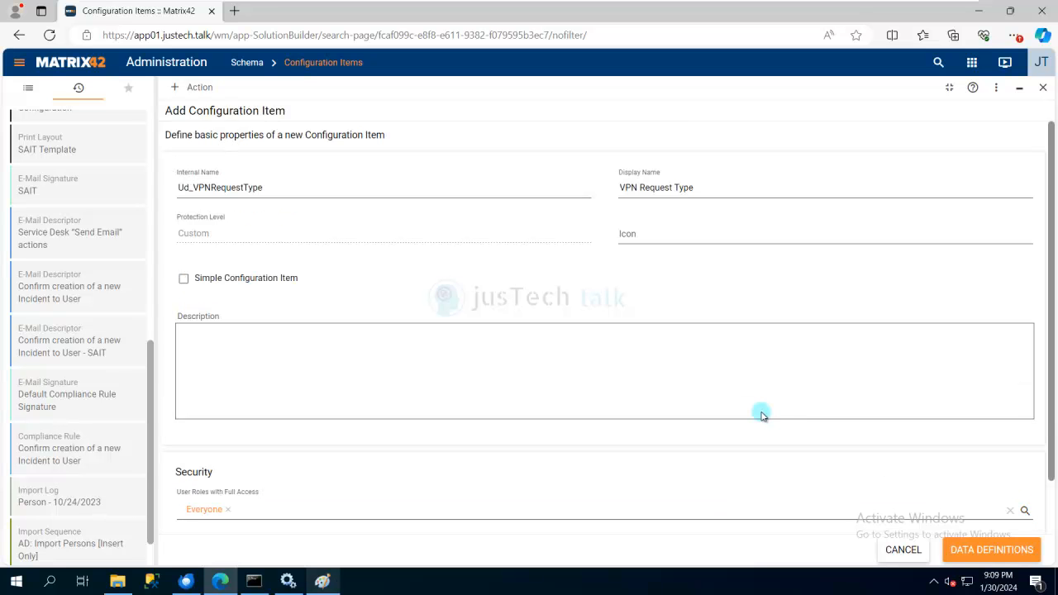
{"action": "left_click", "coordinate": [993, 554]}
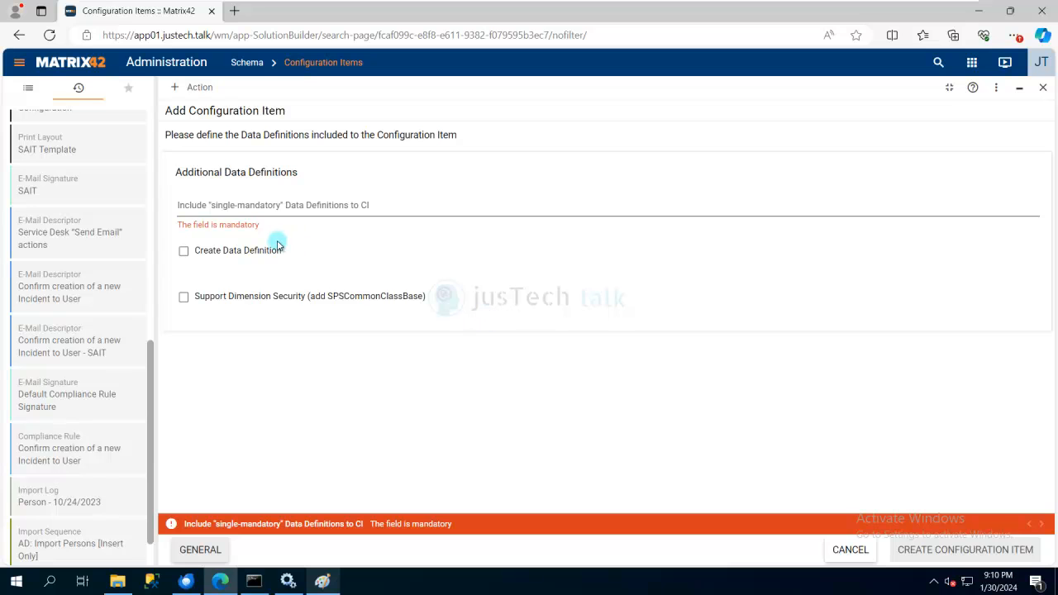
Enable Support Dimension Security, include the VPN Request Form (Ud_VPNRequestForm) data definition, create the configuration item and close the wizard
{"action": "left_click", "coordinate": [273, 210]}
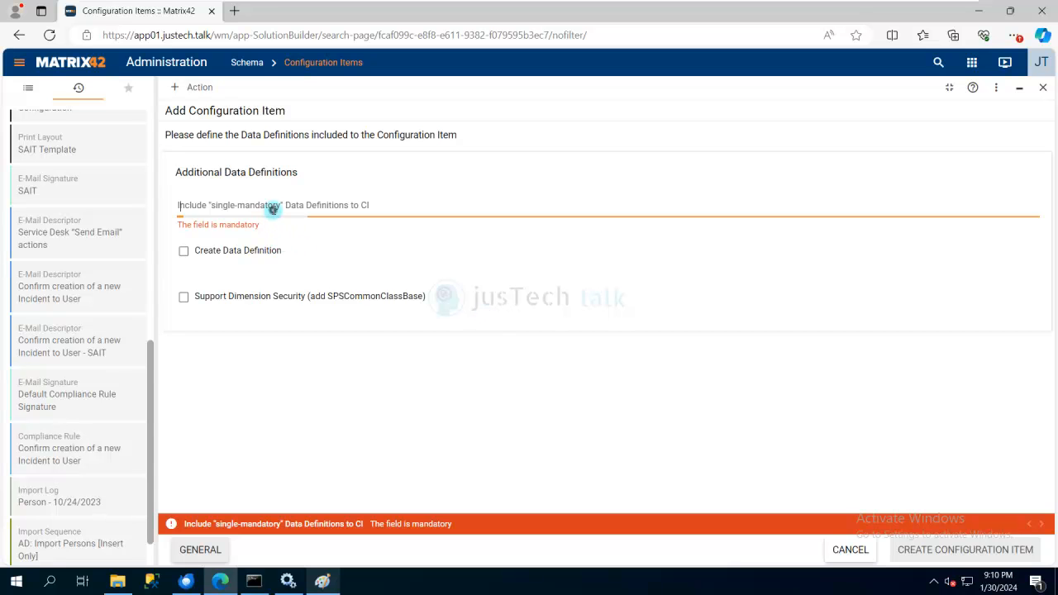
{"action": "left_click", "coordinate": [312, 424]}
{"action": "left_click", "coordinate": [183, 298]}
{"action": "left_click", "coordinate": [316, 212]}
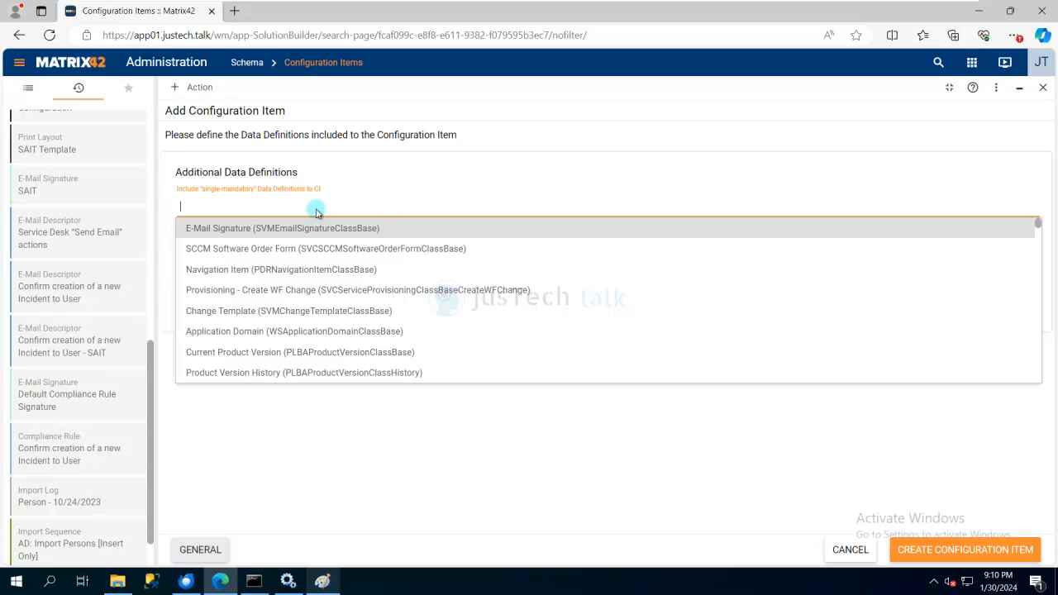
{"action": "type", "text": "VP"}
{"action": "left_click", "coordinate": [347, 230]}
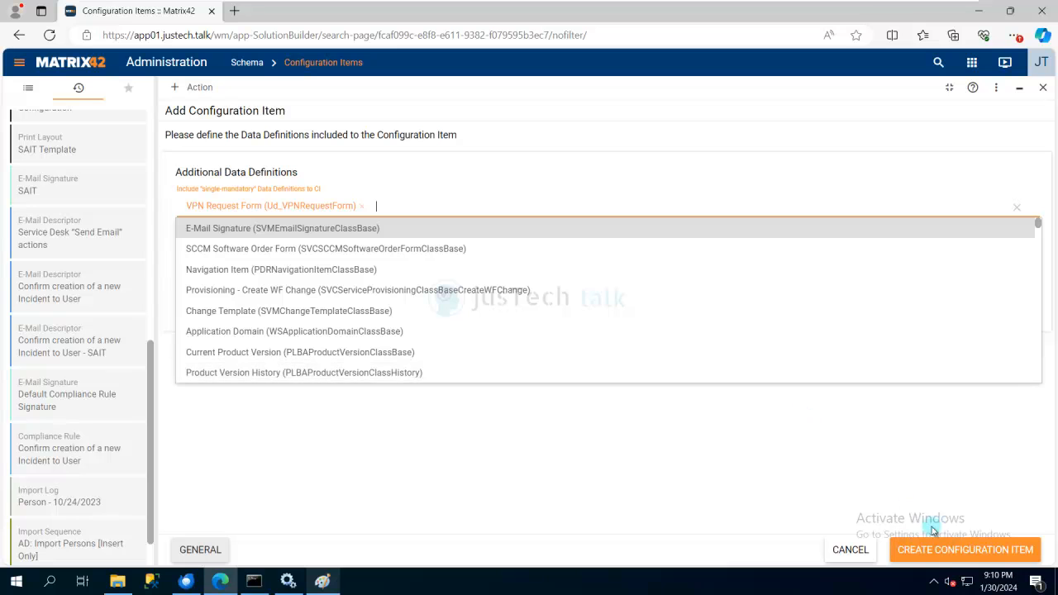
{"action": "left_click", "coordinate": [947, 551]}
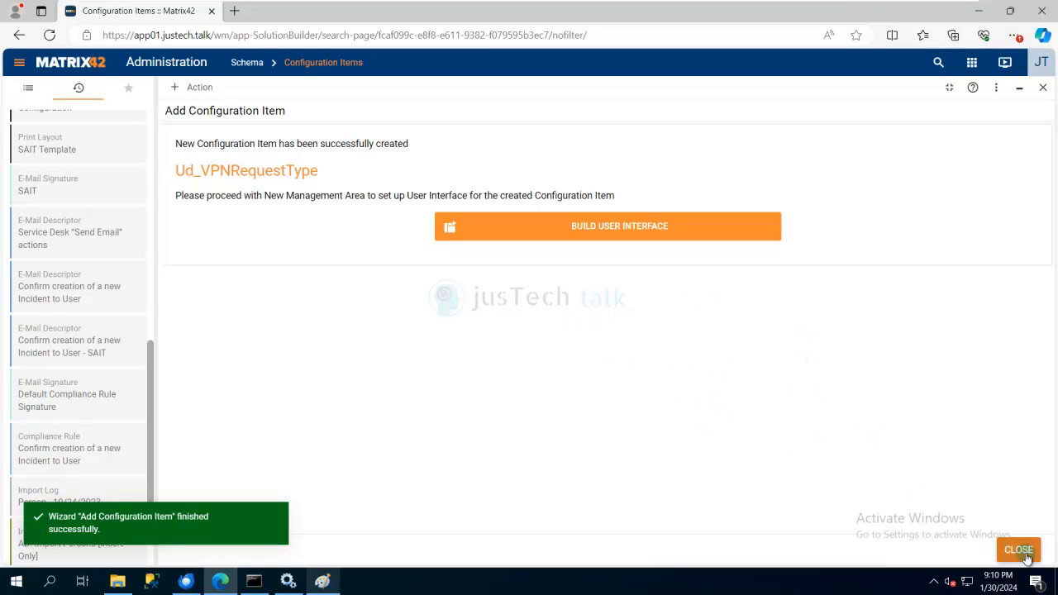
{"action": "left_click", "coordinate": [667, 229]}
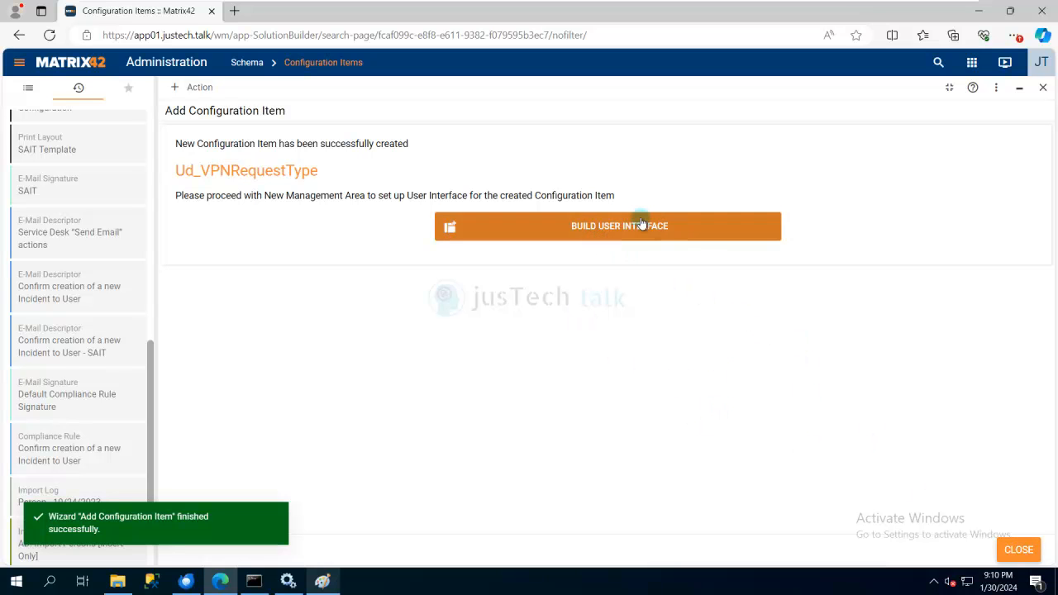
{"action": "left_click", "coordinate": [1022, 553]}
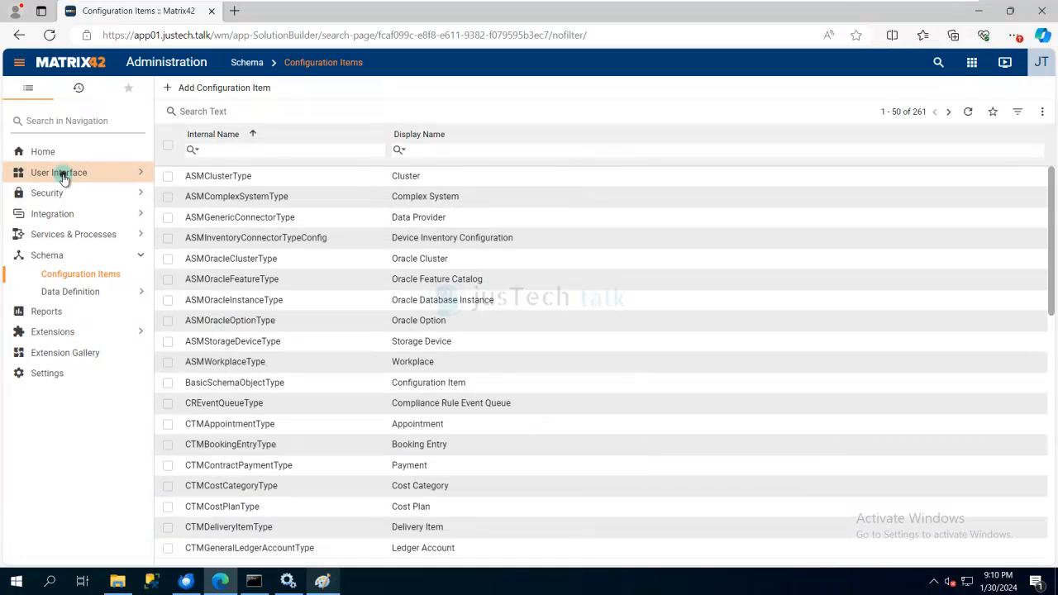
Start a new dialog layout in the user interface settings and name it VPN Request Form
{"action": "left_click", "coordinate": [64, 176]}
{"action": "left_click", "coordinate": [73, 210]}
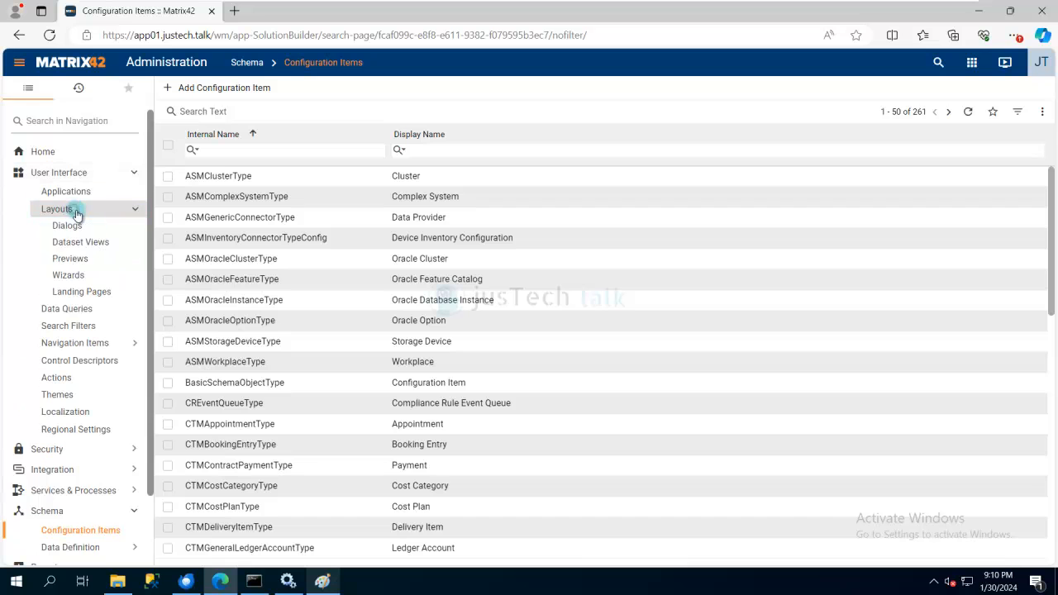
{"action": "left_click", "coordinate": [82, 227]}
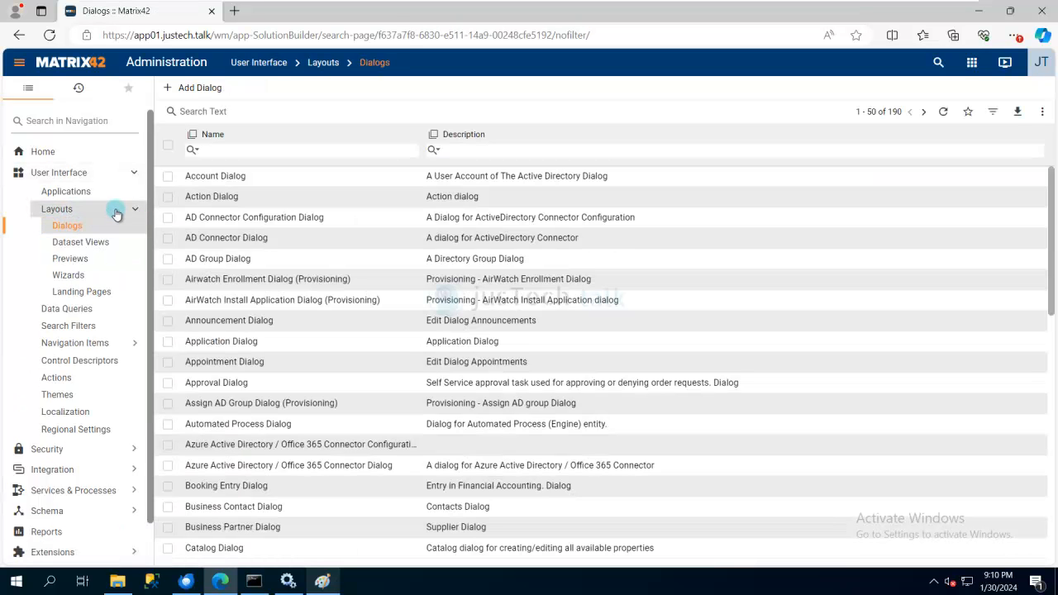
{"action": "left_click", "coordinate": [116, 210]}
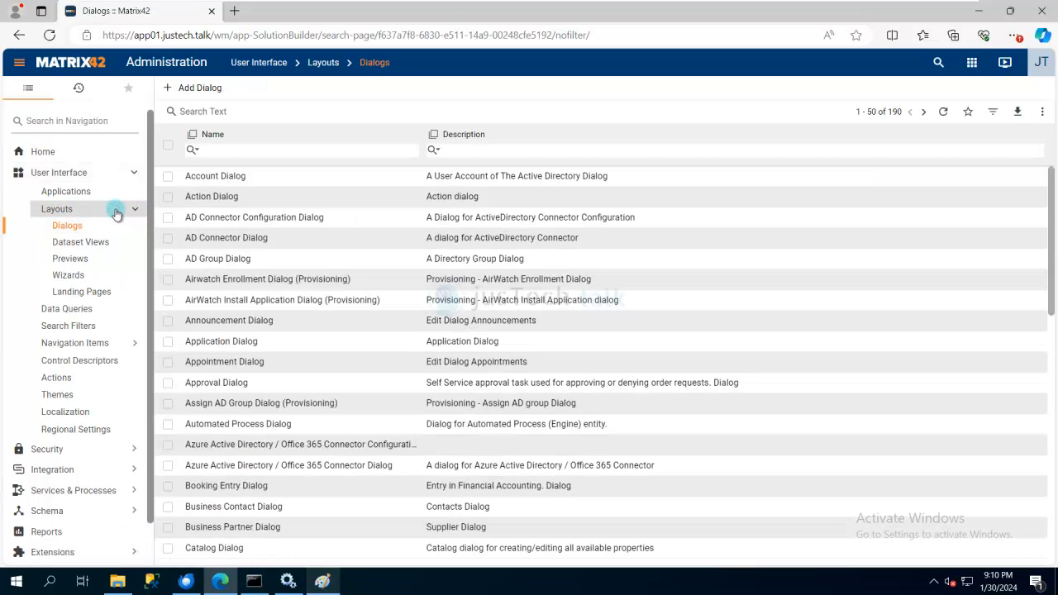
{"action": "left_click", "coordinate": [207, 88]}
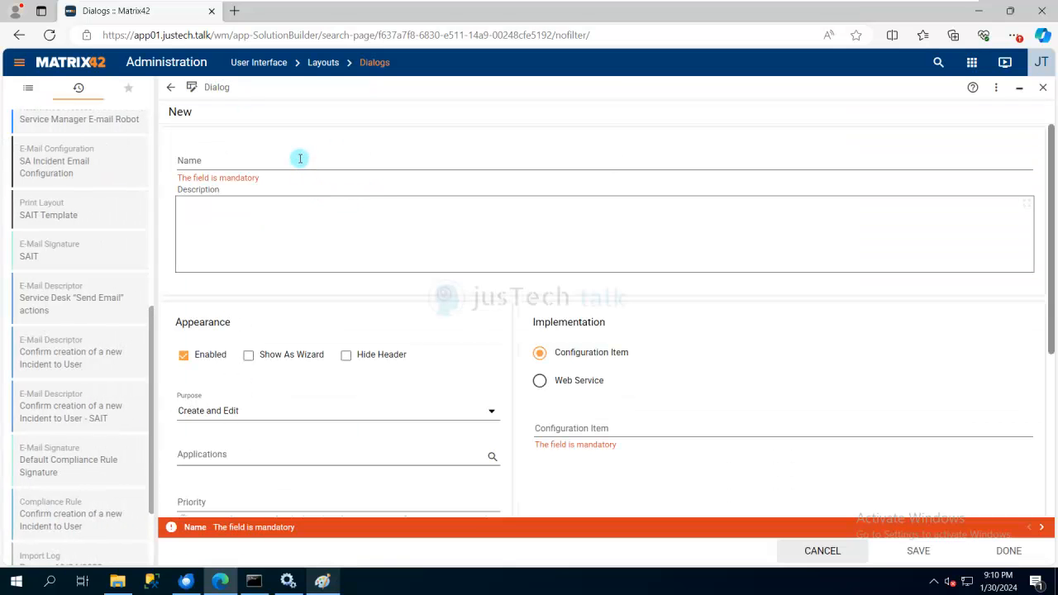
{"action": "left_click", "coordinate": [297, 165]}
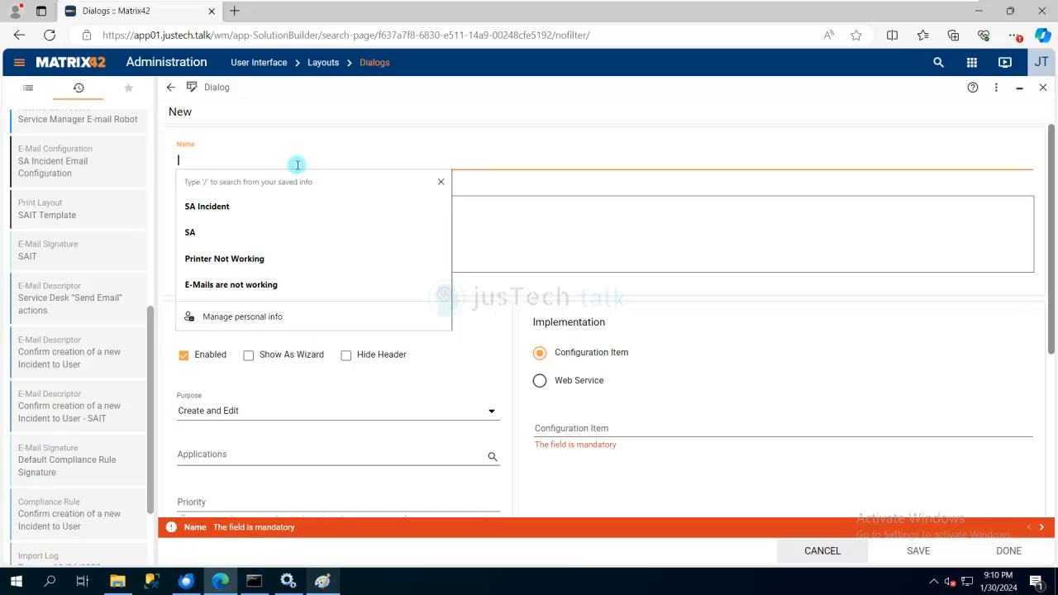
{"action": "type", "text": "VPN Request Form"}
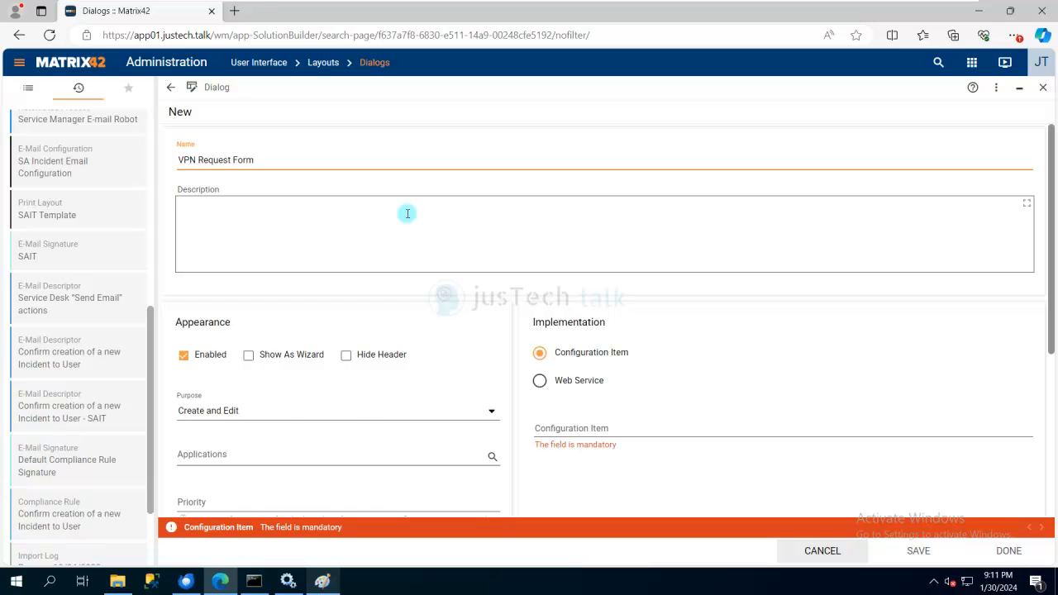
Assign the VPN Request Type (Ud_VPNRequestType) configuration item to the dialog, keep the purpose Create and Edit, and finish creating it
{"action": "scroll", "coordinate": [408, 215], "scroll_direction": "down", "scroll_amount": 2}
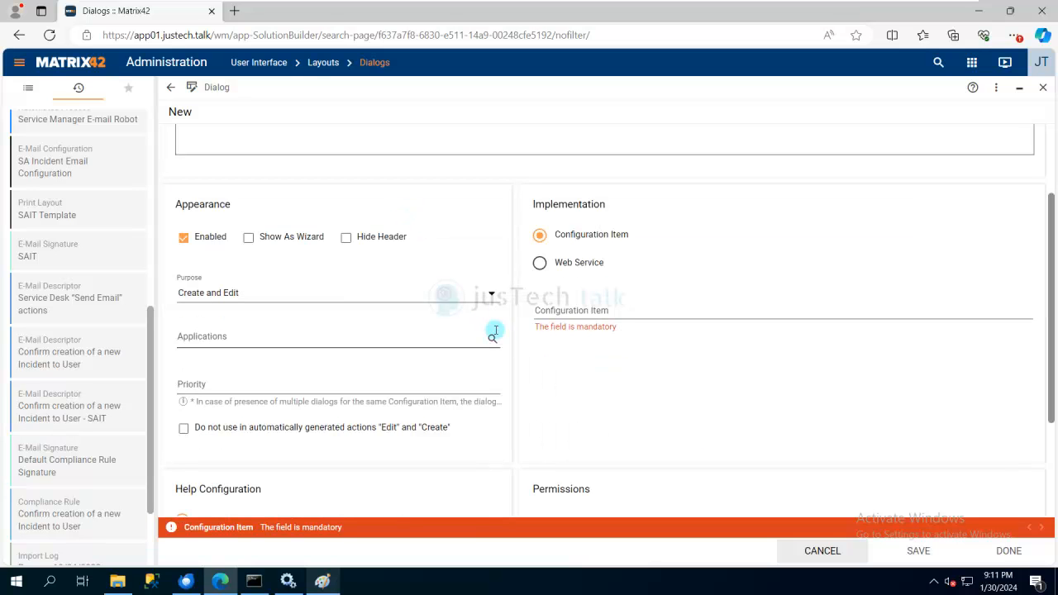
{"action": "left_click", "coordinate": [597, 310]}
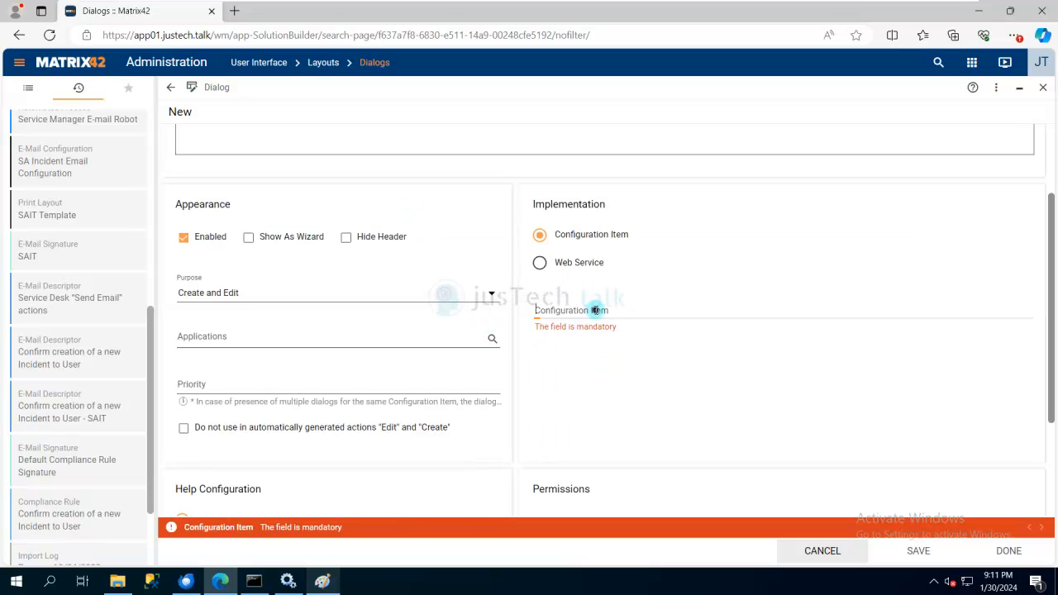
{"action": "type", "text": "VP"}
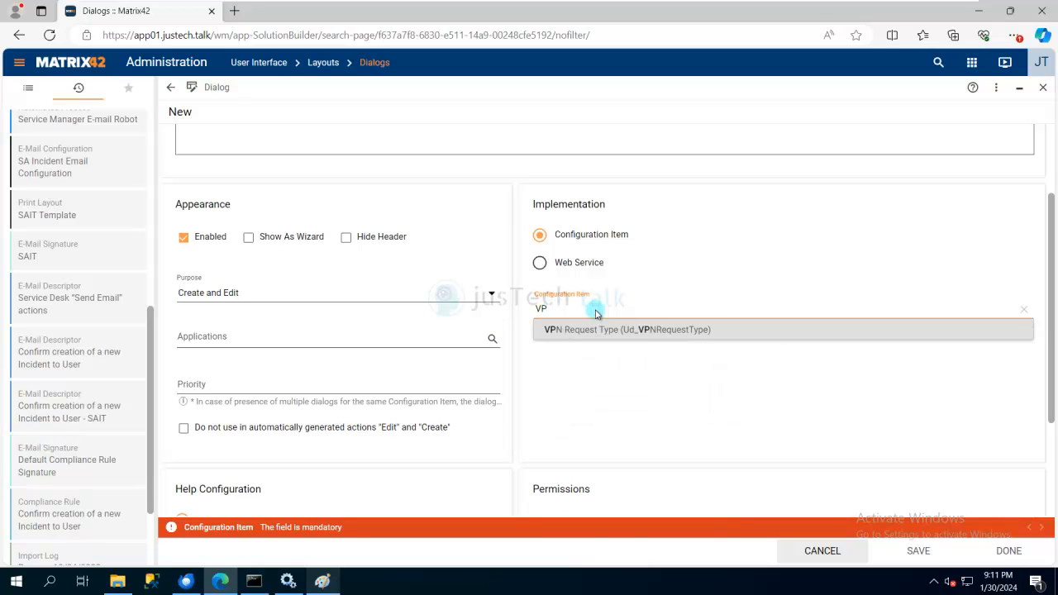
{"action": "left_click", "coordinate": [599, 331]}
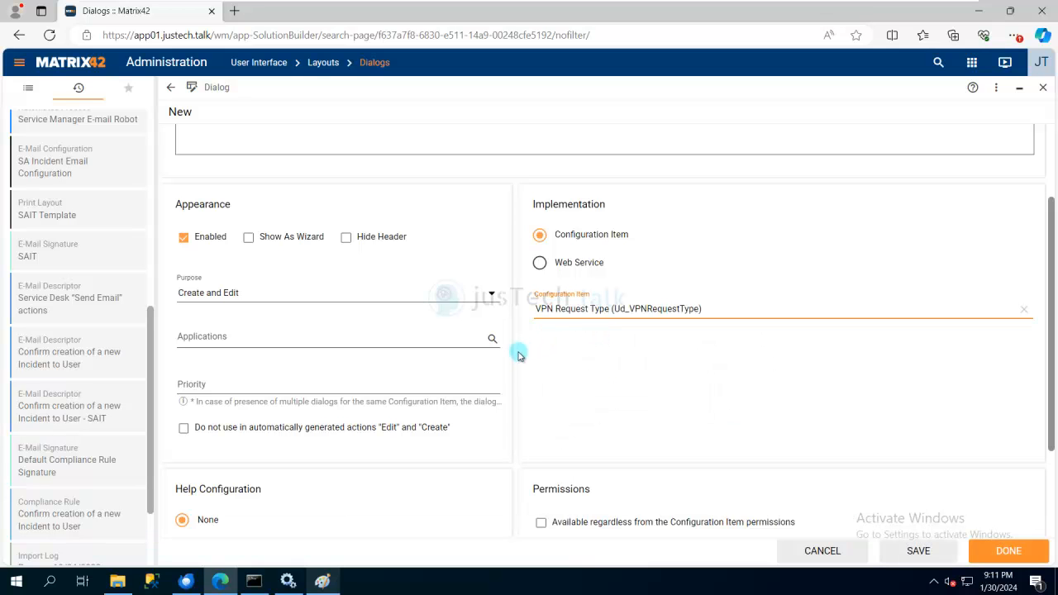
{"action": "left_click", "coordinate": [493, 296]}
{"action": "left_click", "coordinate": [493, 296]}
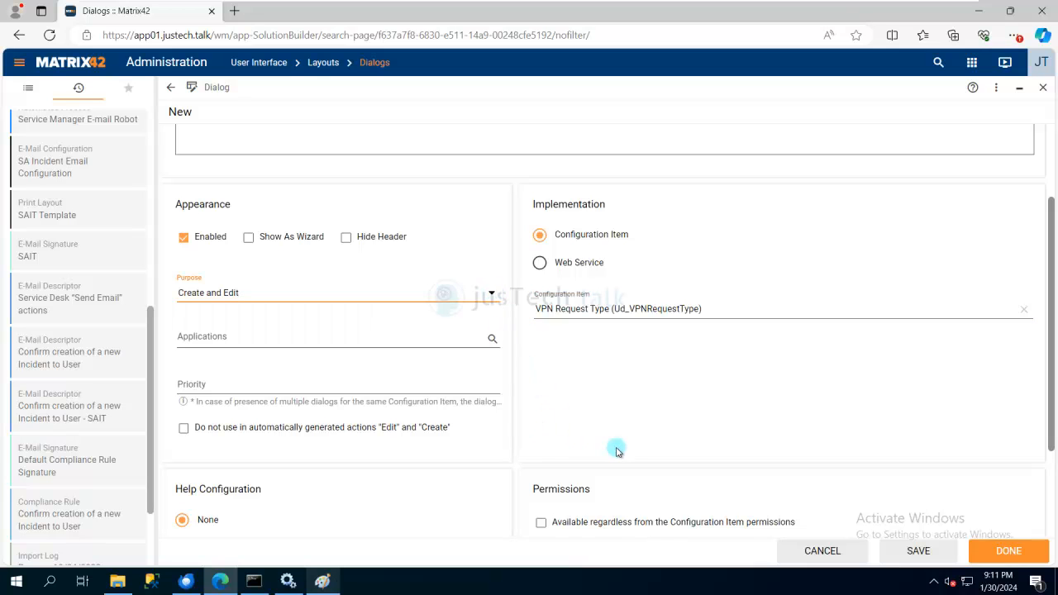
{"action": "left_click", "coordinate": [1013, 554]}
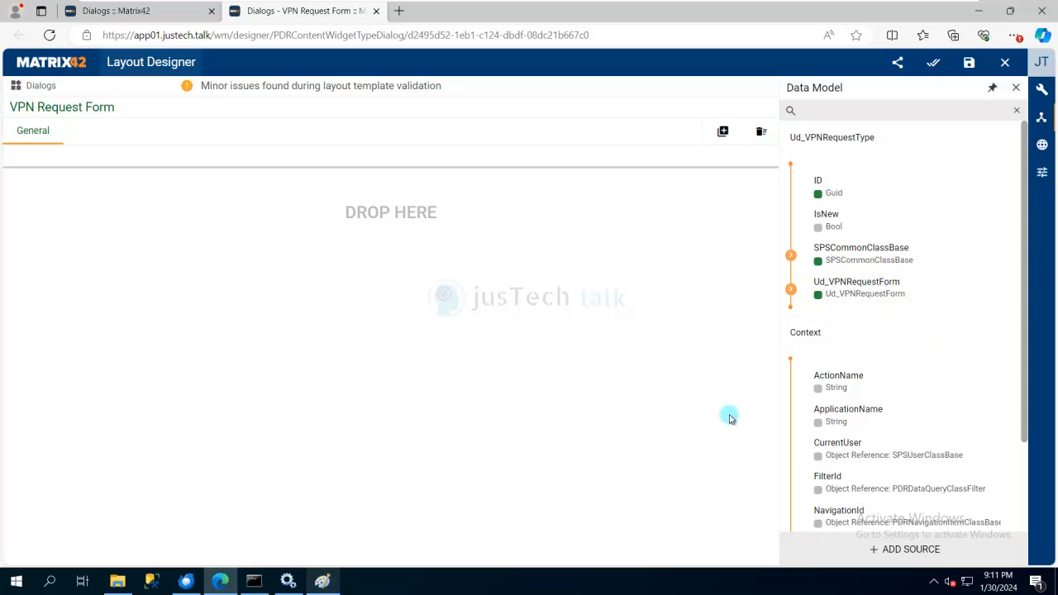
Expand Ud_VPNRequestForm in the data model and check the form image in Paint for the fields to lay out
{"action": "left_click", "coordinate": [792, 291]}
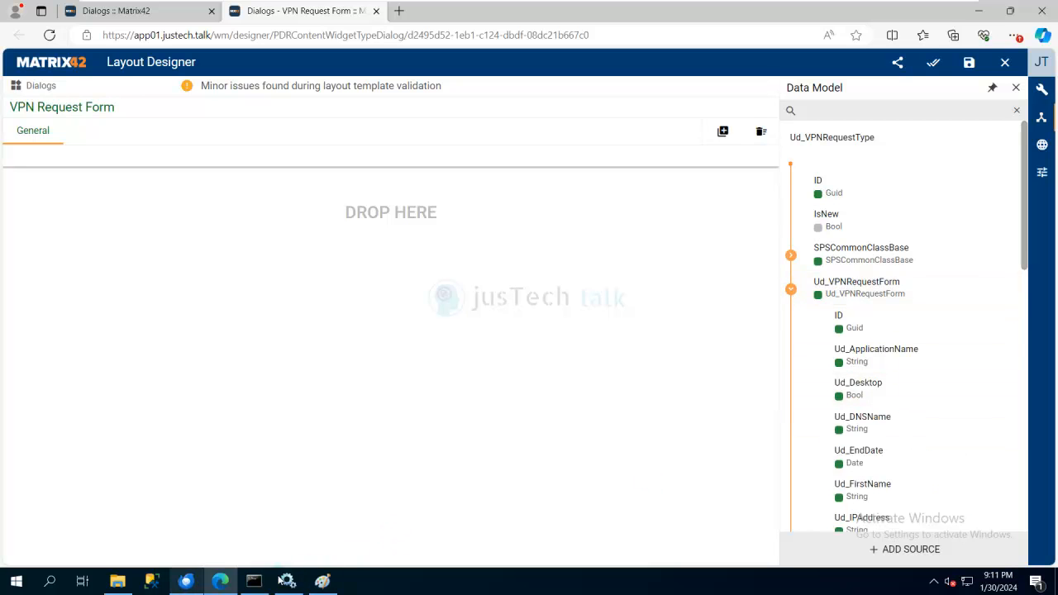
{"action": "left_click", "coordinate": [322, 581]}
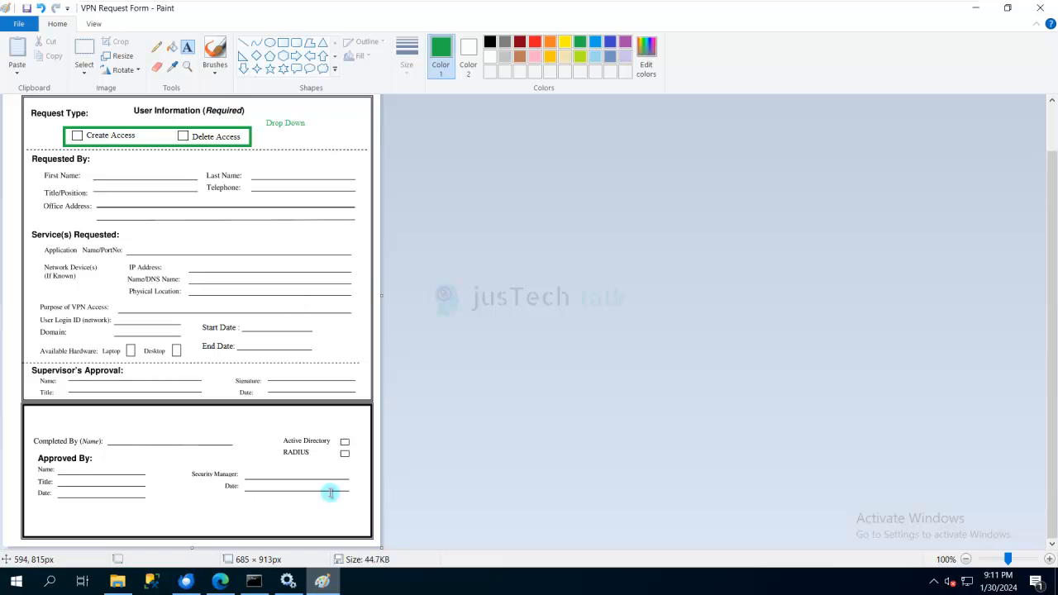
{"action": "left_click", "coordinate": [324, 583]}
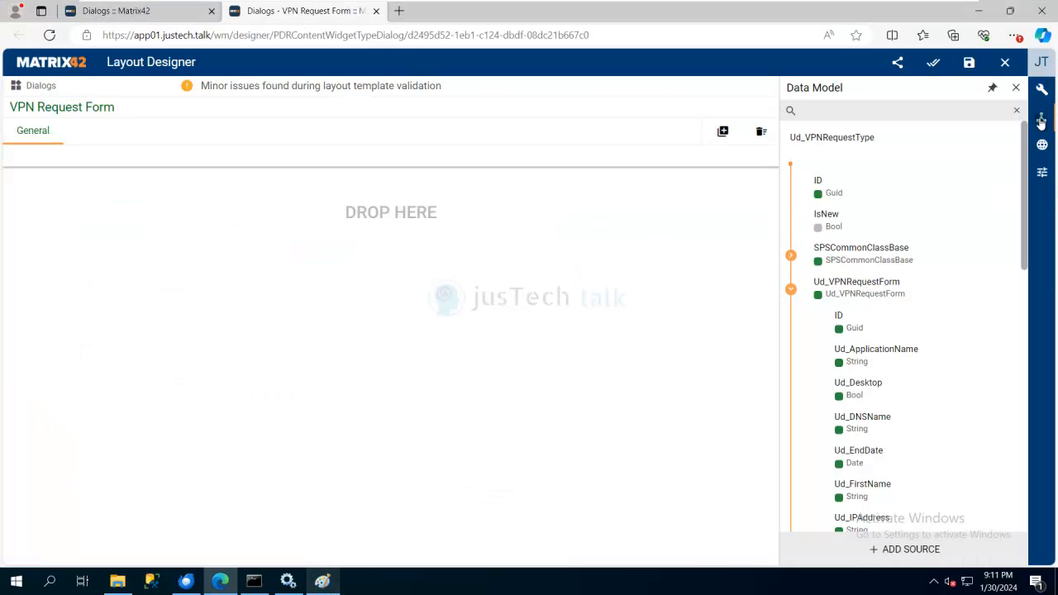
Add a Text Literal control to the General page of the layout and size it to about six grid columns wide
{"action": "left_click", "coordinate": [1043, 90]}
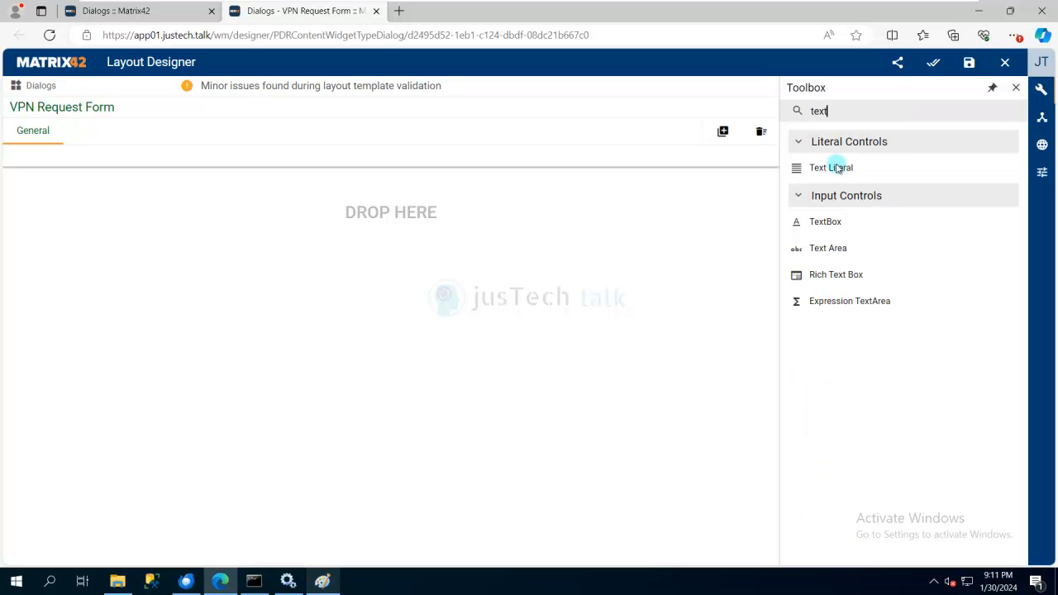
{"action": "left_click_drag", "start_coordinate": [850, 170], "coordinate": [390, 190]}
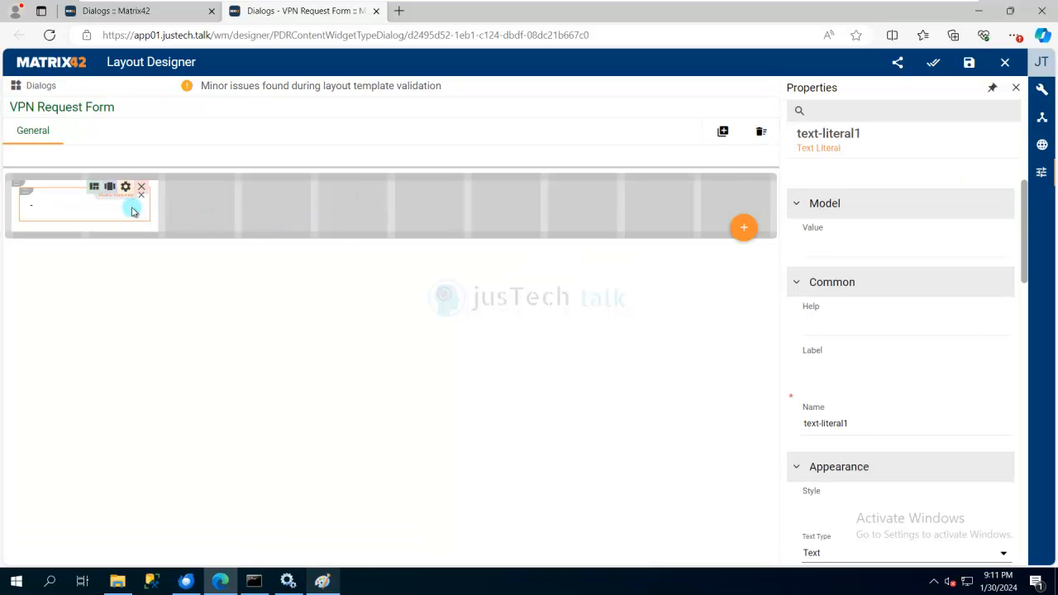
{"action": "left_click_drag", "start_coordinate": [158, 214], "coordinate": [768, 192]}
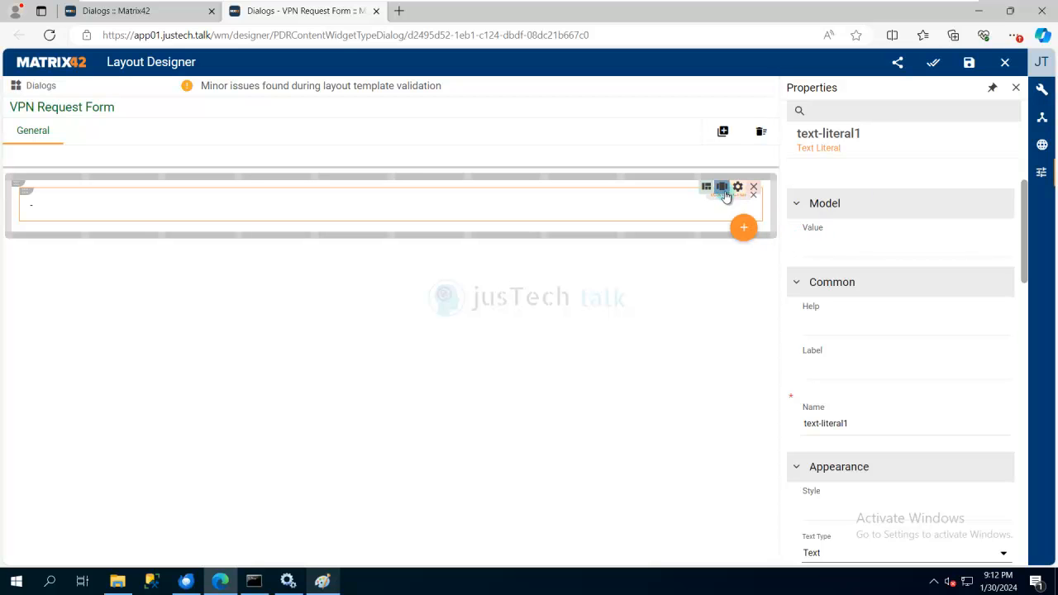
{"action": "left_click_drag", "start_coordinate": [769, 208], "coordinate": [455, 207]}
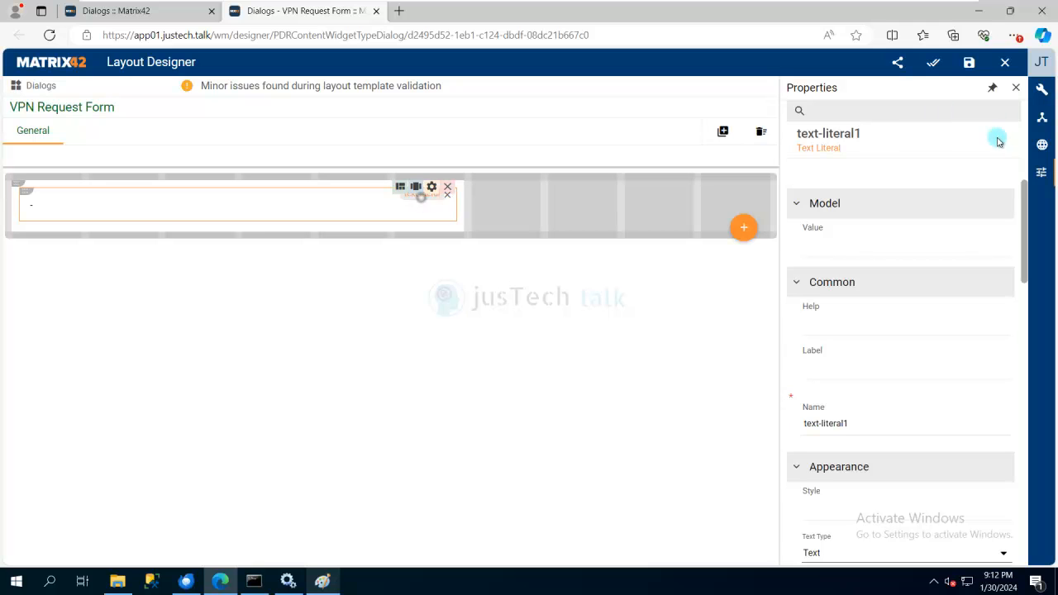
Open the text literal's Value property for editing
{"action": "left_click", "coordinate": [849, 250]}
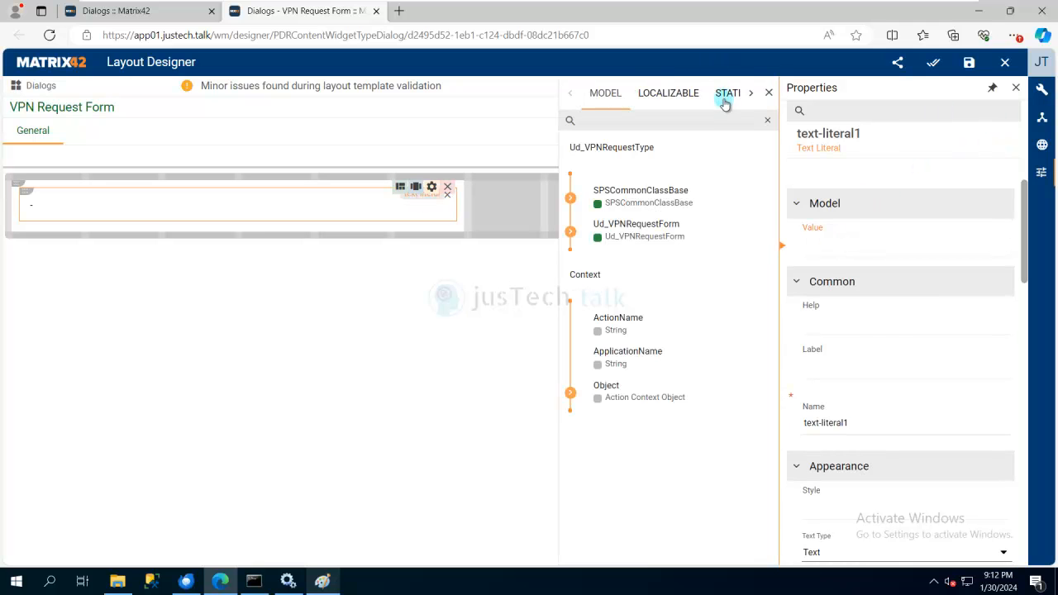
Set the text literal's static value to "Fill in below details"
{"action": "left_click", "coordinate": [726, 99]}
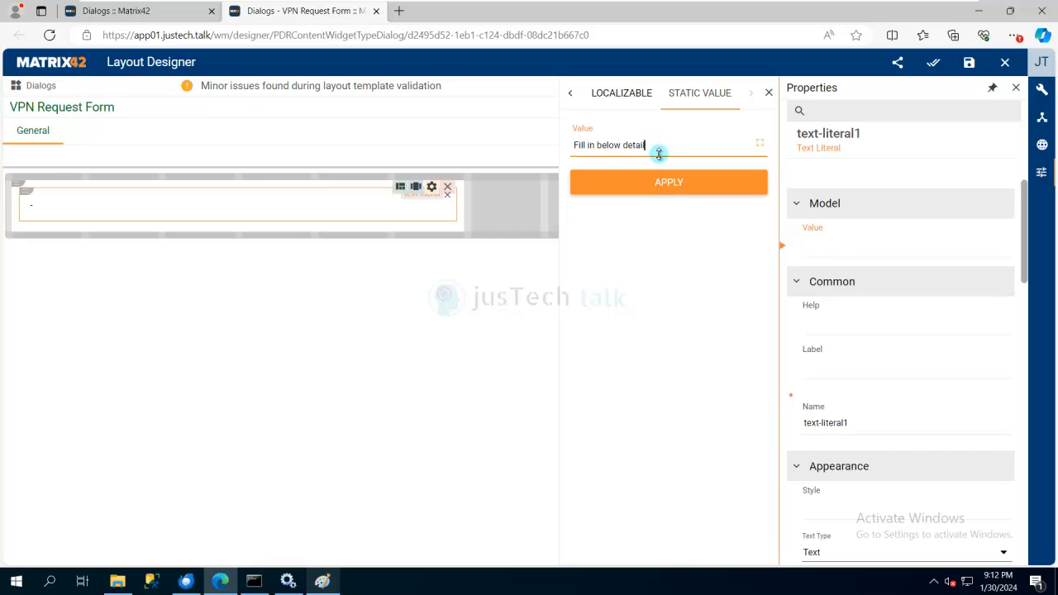
{"action": "left_click", "coordinate": [668, 182]}
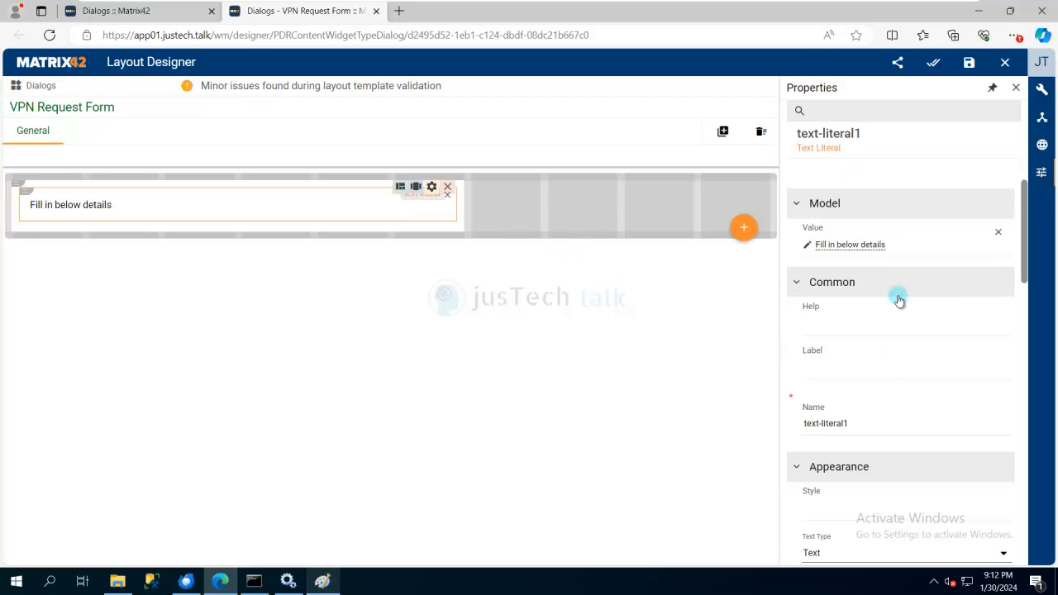
Review the text literal's appearance properties, including the available Text Type options
{"action": "scroll", "coordinate": [899, 300], "scroll_direction": "down", "scroll_amount": 2}
{"action": "scroll", "coordinate": [899, 298], "scroll_direction": "down", "scroll_amount": 1}
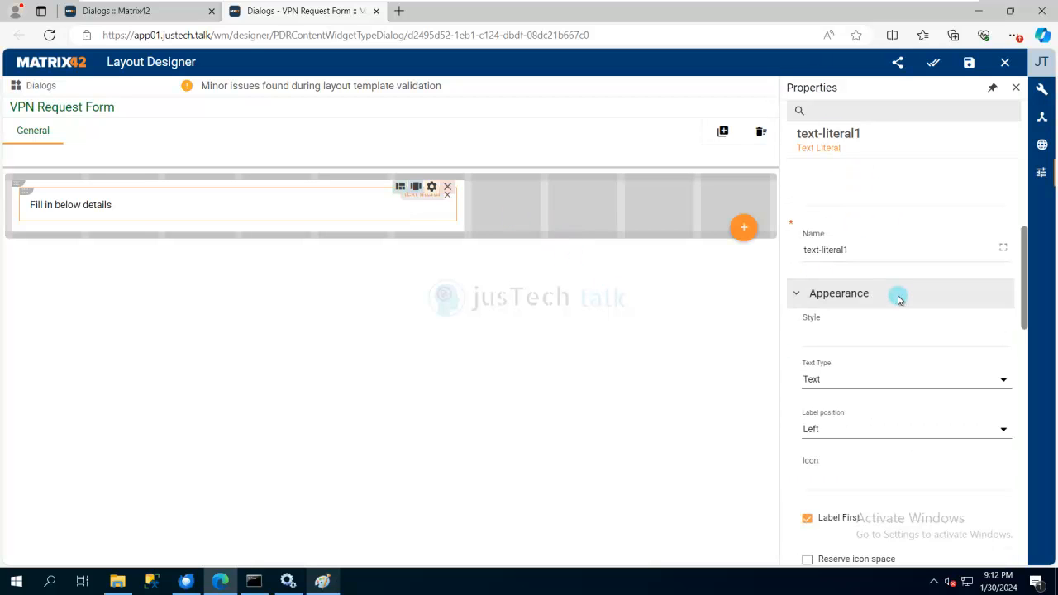
{"action": "scroll", "coordinate": [912, 426], "scroll_direction": "down", "scroll_amount": 5}
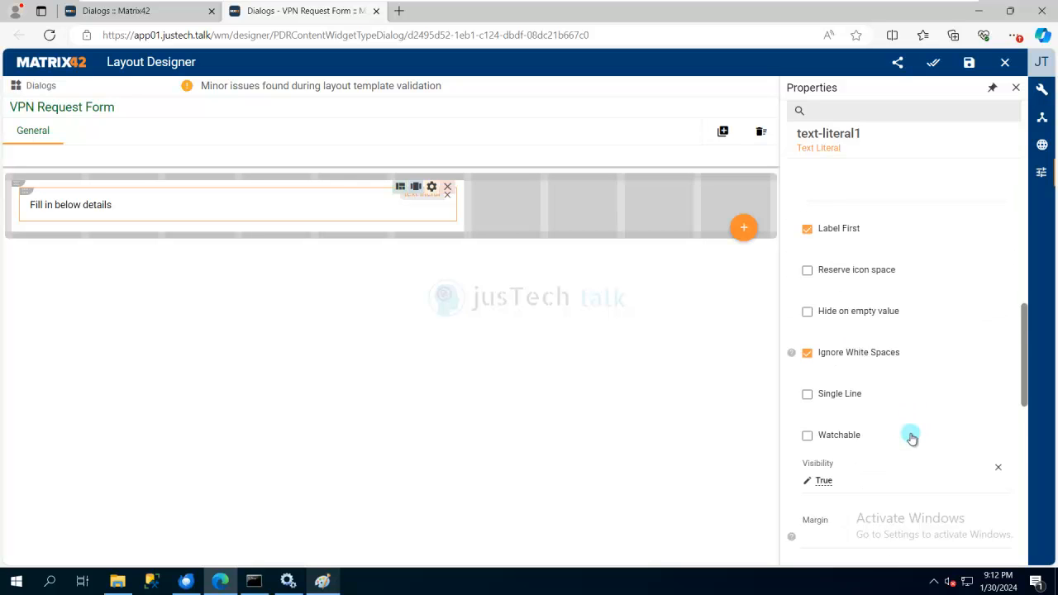
{"action": "scroll", "coordinate": [912, 438], "scroll_direction": "down", "scroll_amount": 3}
{"action": "scroll", "coordinate": [911, 433], "scroll_direction": "down", "scroll_amount": 3}
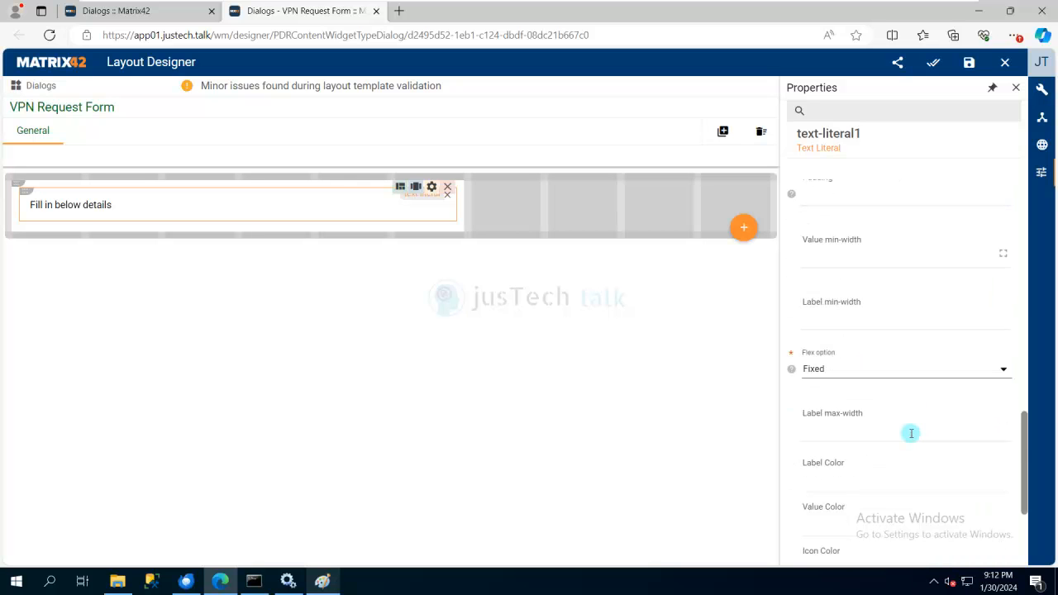
{"action": "scroll", "coordinate": [911, 433], "scroll_direction": "down", "scroll_amount": 3}
{"action": "scroll", "coordinate": [912, 436], "scroll_direction": "up", "scroll_amount": 6}
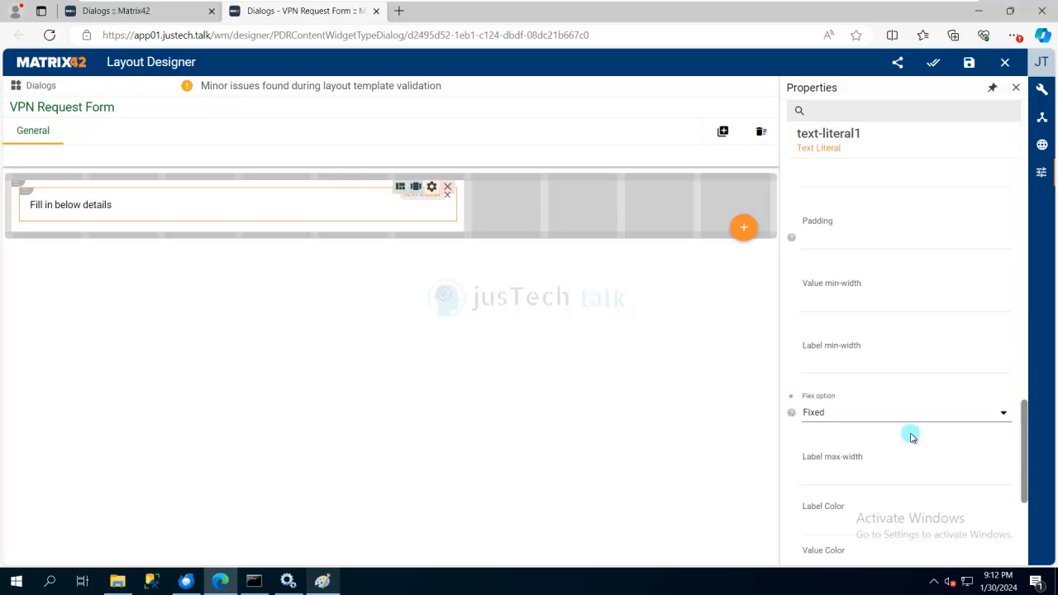
{"action": "scroll", "coordinate": [911, 436], "scroll_direction": "up", "scroll_amount": 3}
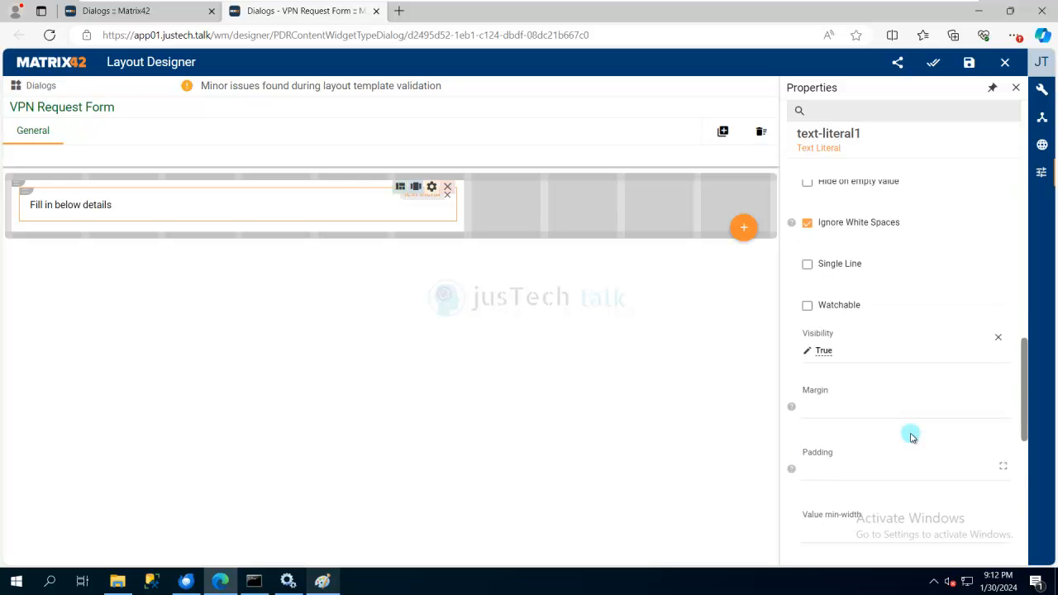
{"action": "scroll", "coordinate": [911, 437], "scroll_direction": "up", "scroll_amount": 3}
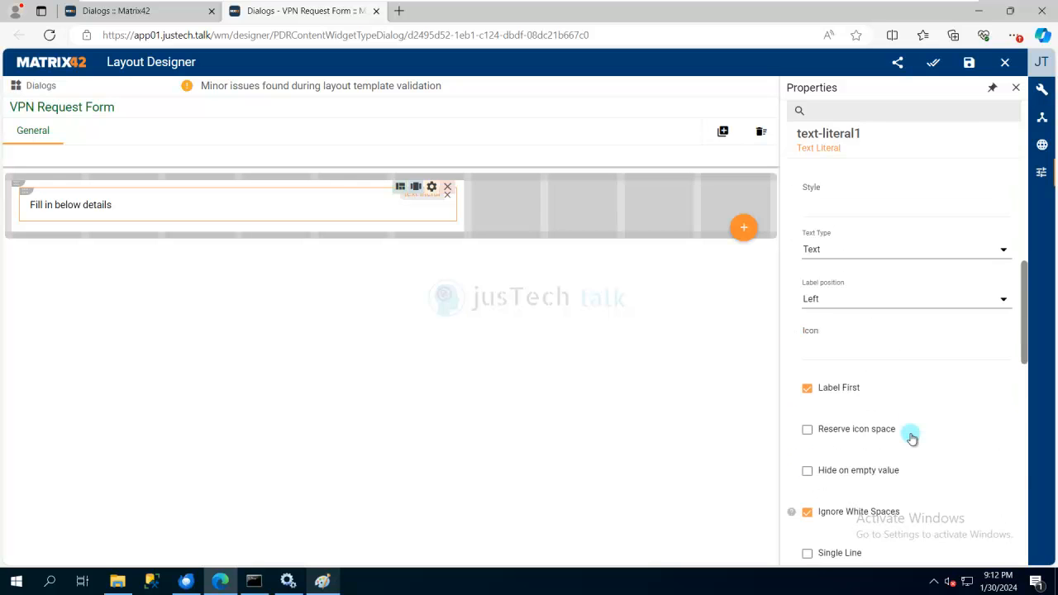
{"action": "scroll", "coordinate": [912, 437], "scroll_direction": "up", "scroll_amount": 1}
{"action": "left_click", "coordinate": [1002, 310]}
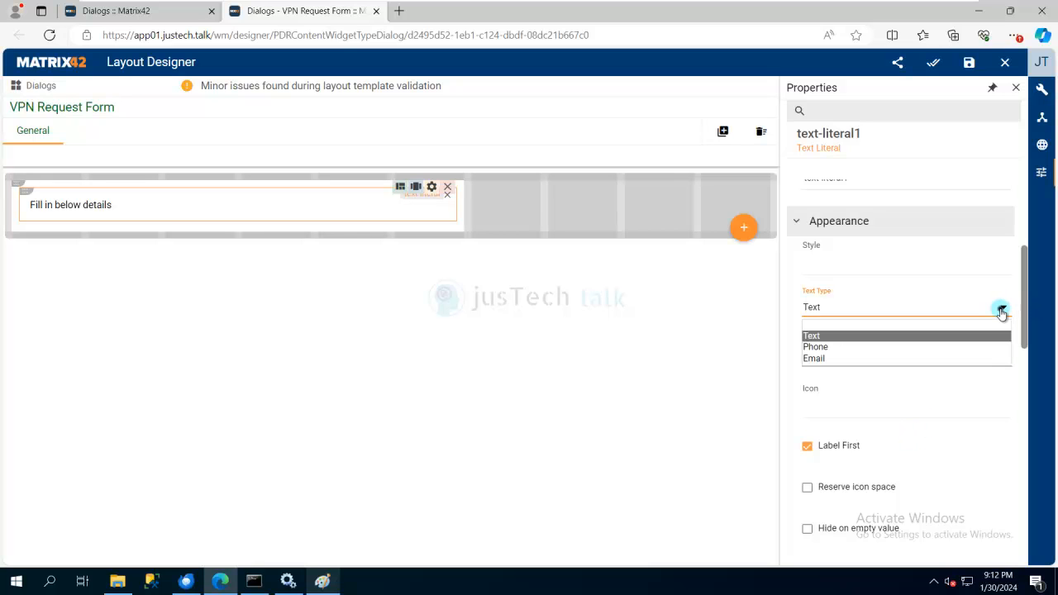
{"action": "left_click", "coordinate": [1001, 309]}
Give the text literal the Title style (mx-sb-title) as a static value
{"action": "left_click", "coordinate": [853, 270]}
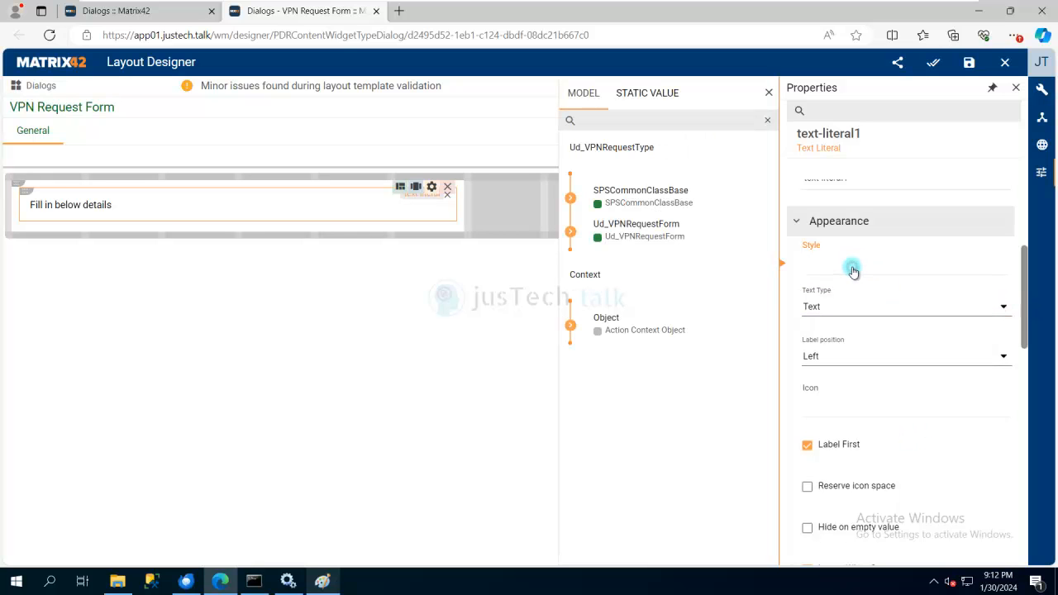
{"action": "left_click", "coordinate": [643, 95]}
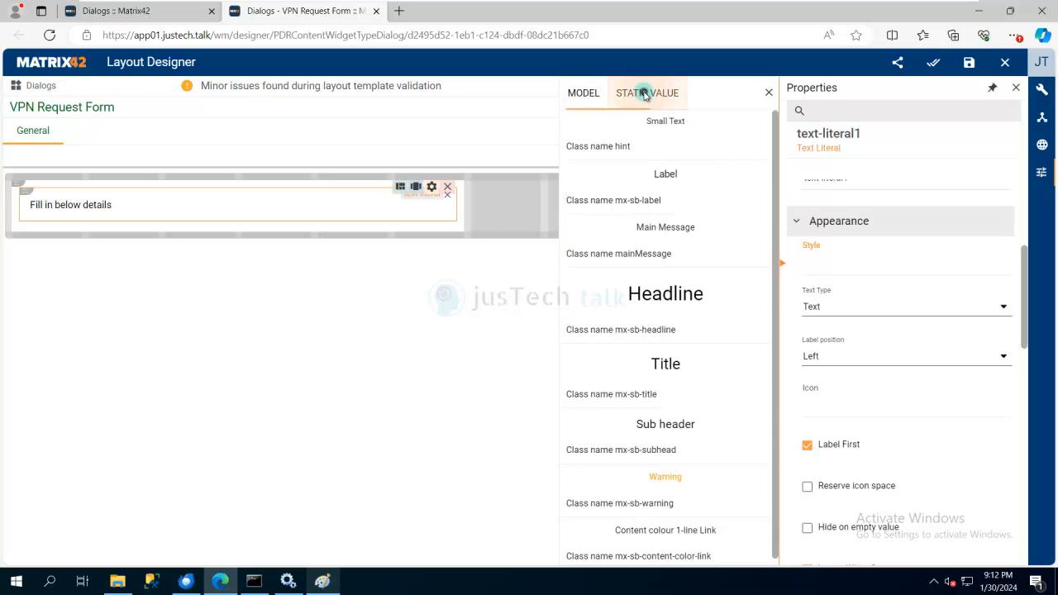
{"action": "left_click", "coordinate": [680, 357]}
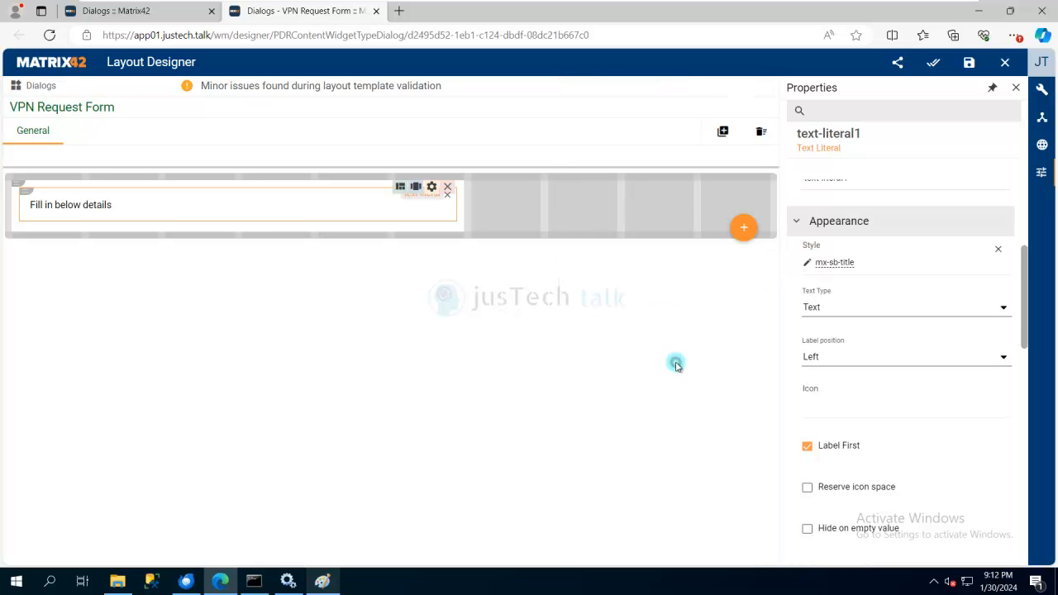
Open the properties of the layout container that holds the text literal
{"action": "left_click", "coordinate": [431, 187]}
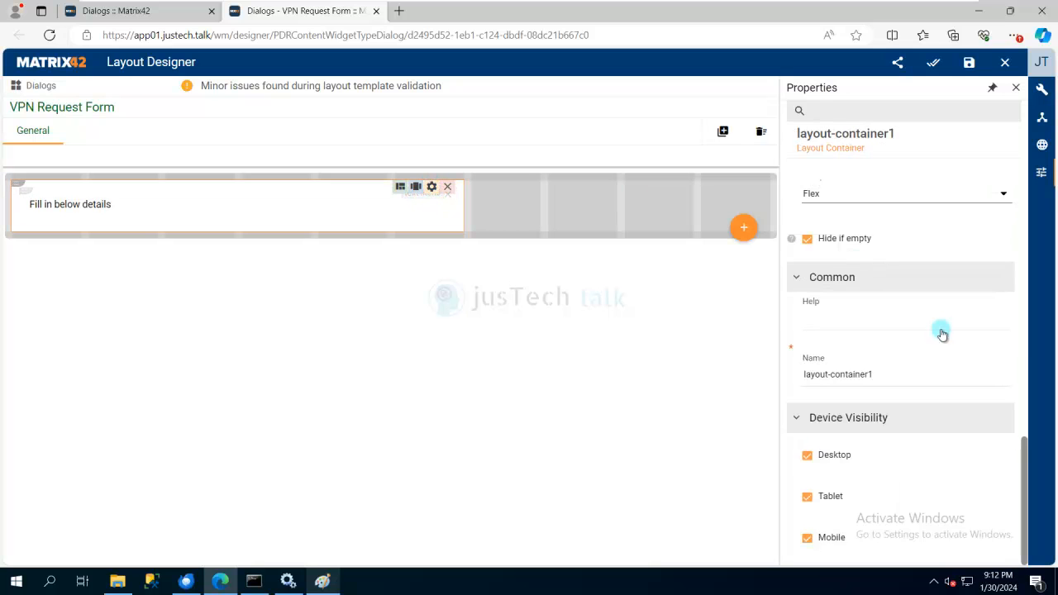
{"action": "scroll", "coordinate": [951, 336], "scroll_direction": "up", "scroll_amount": 2}
{"action": "scroll", "coordinate": [952, 336], "scroll_direction": "up", "scroll_amount": 2}
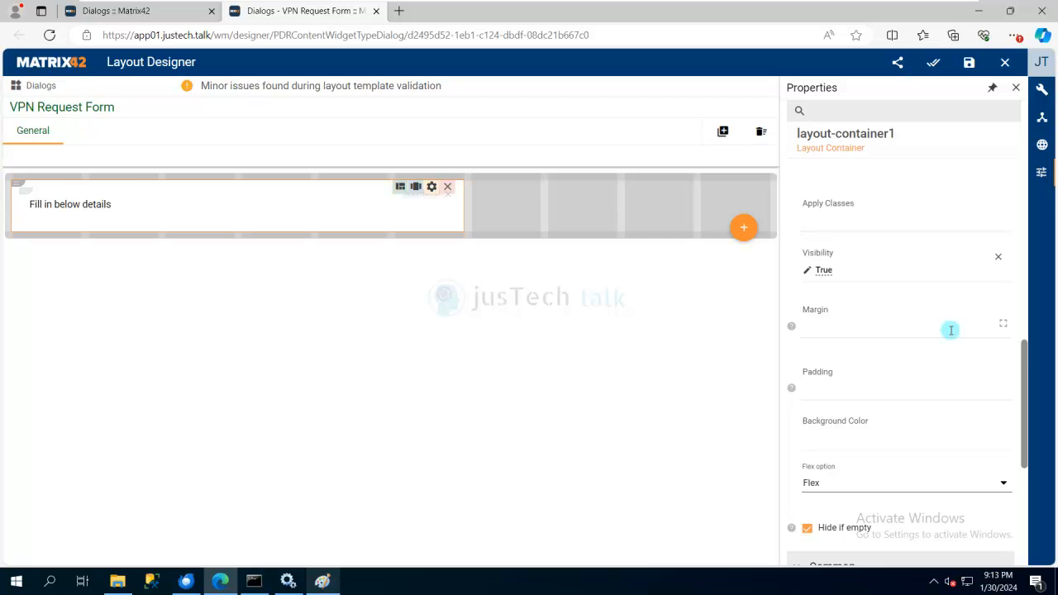
{"action": "scroll", "coordinate": [951, 331], "scroll_direction": "up", "scroll_amount": 7}
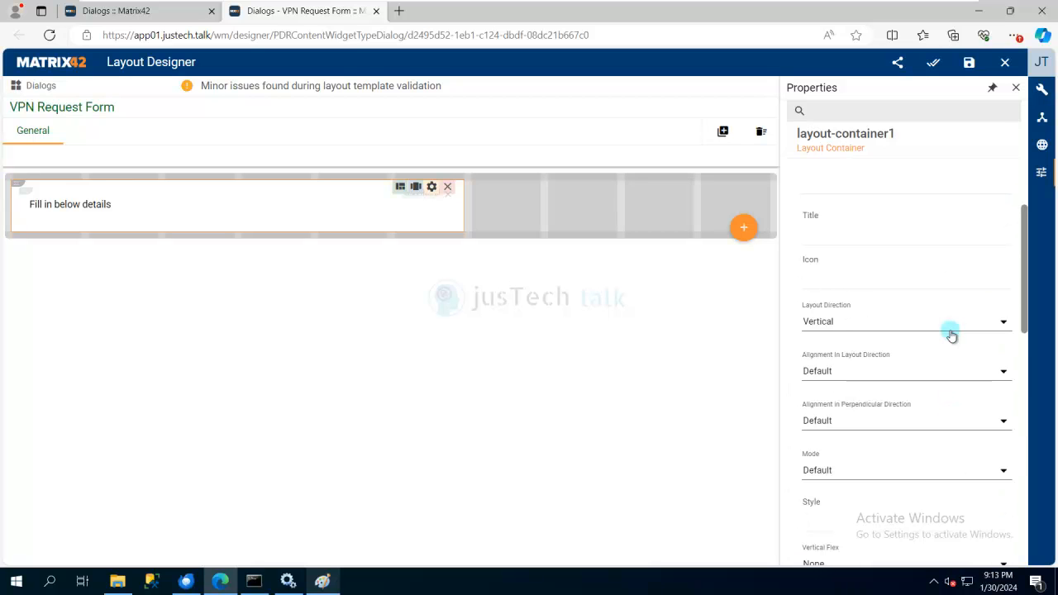
Try Center for the layout container's Alignment in Perpendicular Direction, and set it back to Default
{"action": "left_click", "coordinate": [1005, 425]}
{"action": "left_click", "coordinate": [815, 472]}
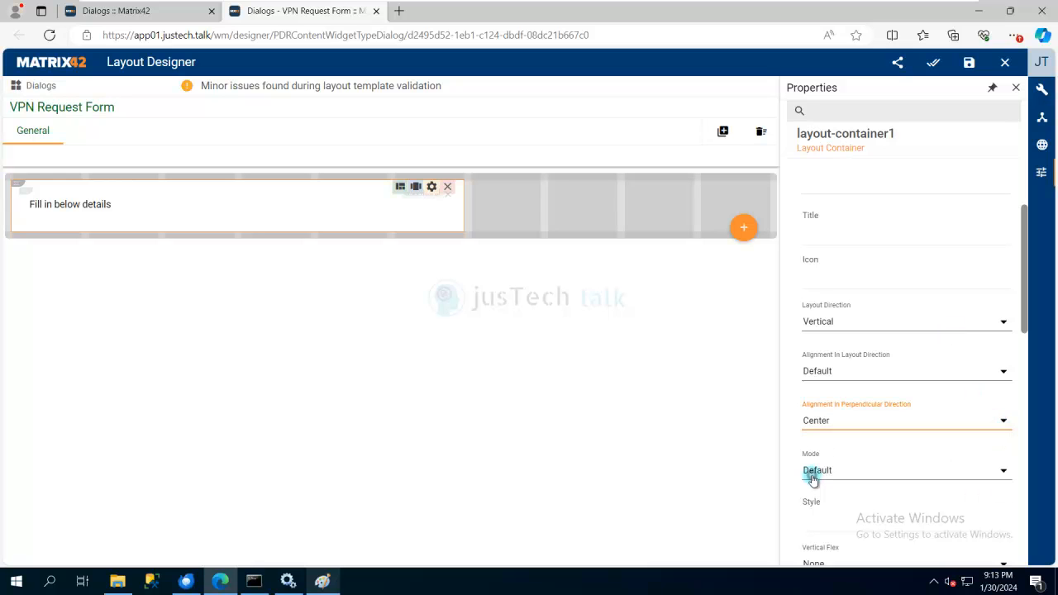
{"action": "left_click", "coordinate": [1007, 422]}
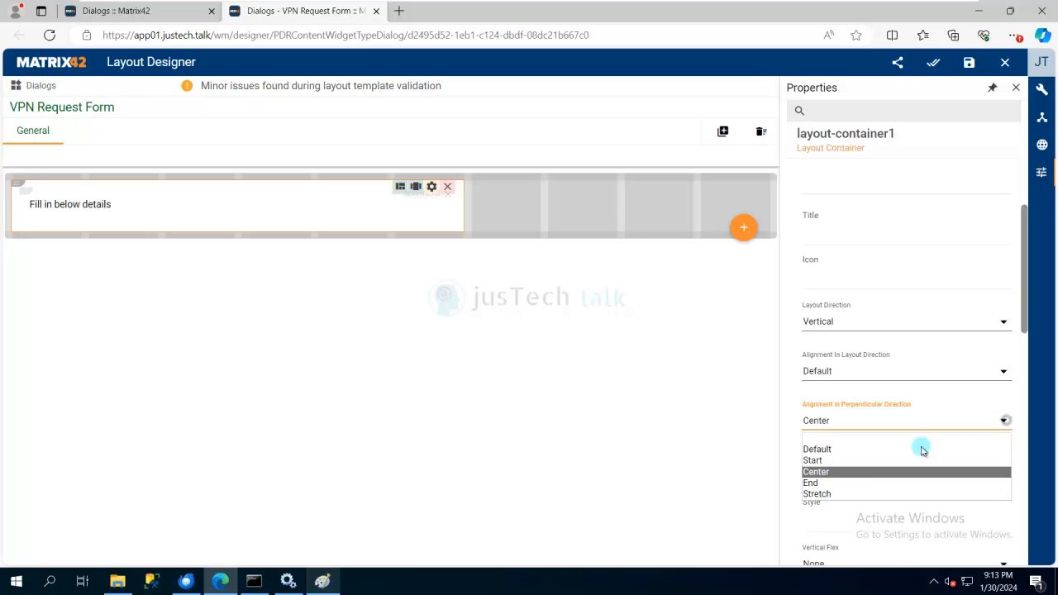
{"action": "left_click", "coordinate": [850, 452]}
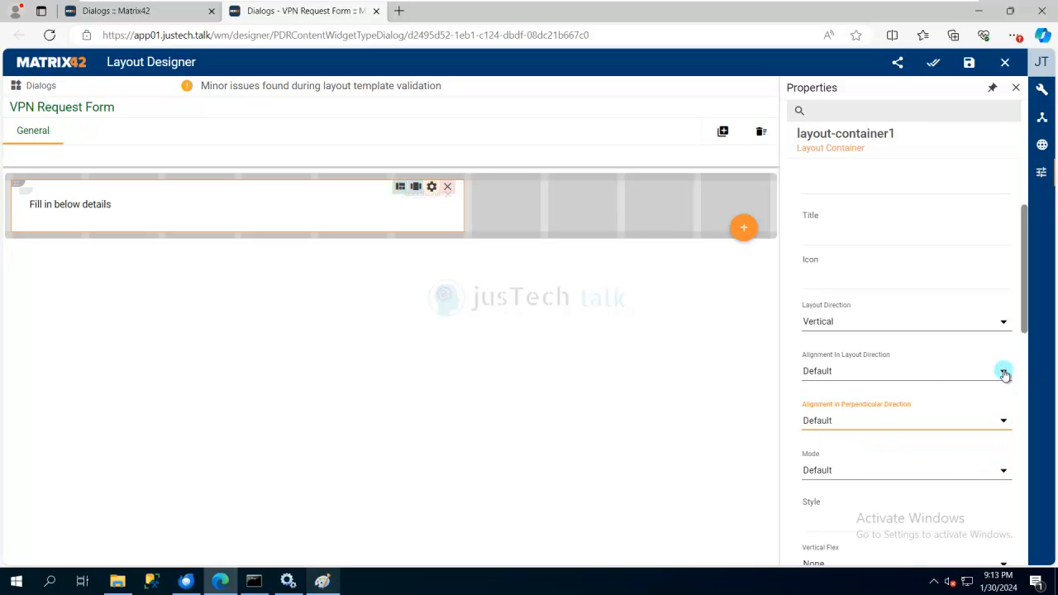
Try the Horizontal layout direction for the container, and set it back to Vertical
{"action": "left_click", "coordinate": [1004, 325]}
{"action": "left_click", "coordinate": [841, 359]}
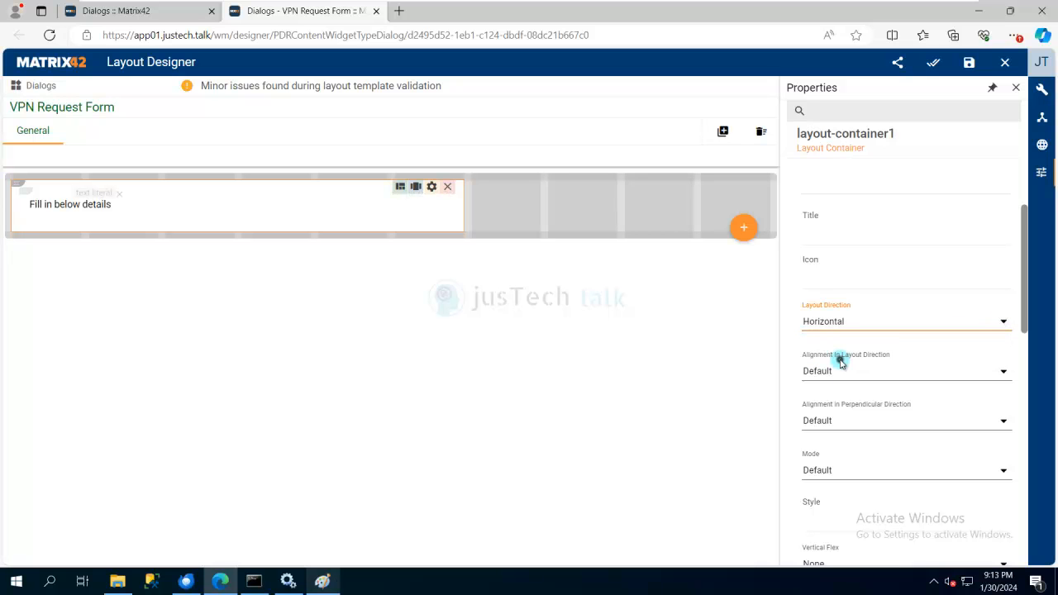
{"action": "left_click", "coordinate": [1001, 323]}
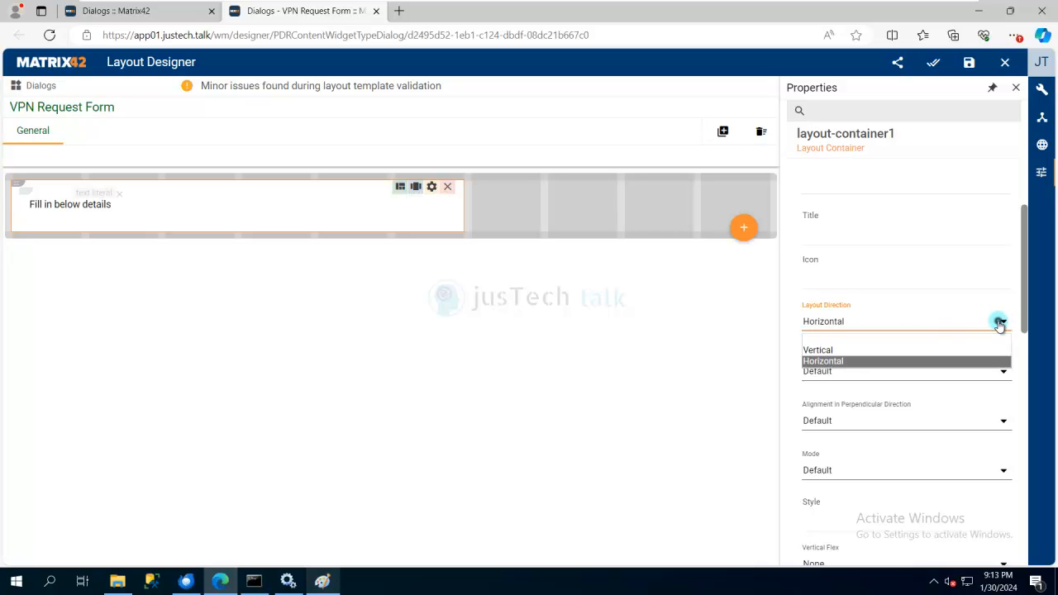
{"action": "left_click", "coordinate": [827, 356]}
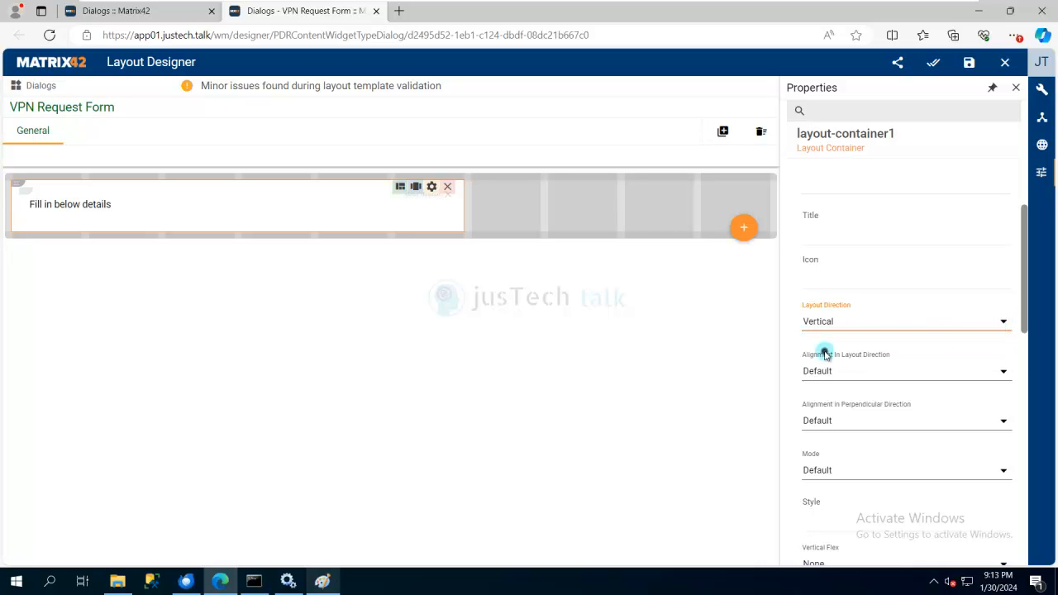
Try Center for the container's Alignment in Layout Direction, restore Default, and check the Mode options
{"action": "left_click", "coordinate": [990, 374]}
{"action": "left_click", "coordinate": [824, 423]}
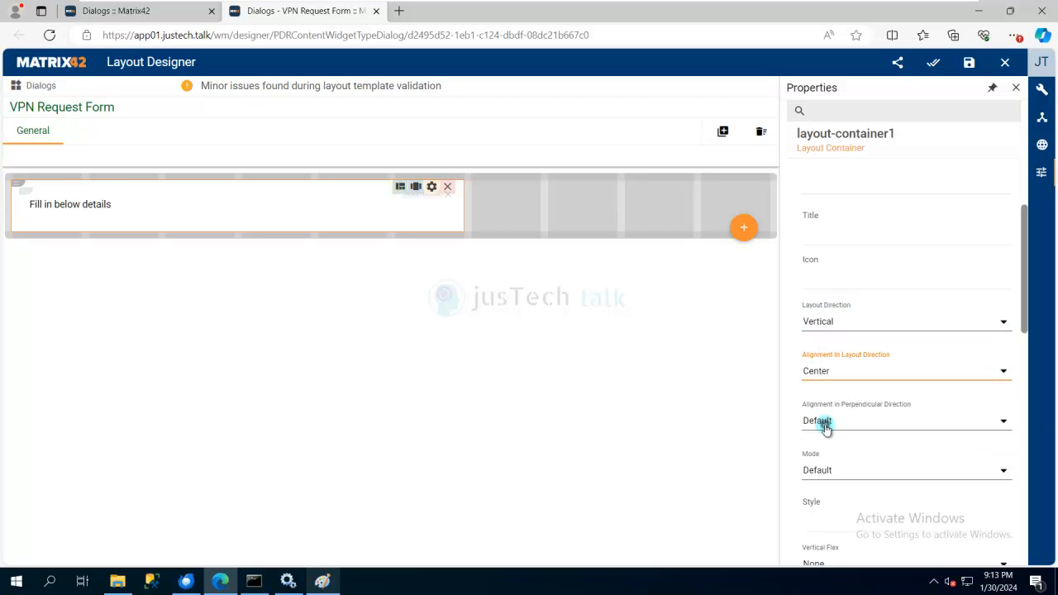
{"action": "left_click", "coordinate": [1000, 372]}
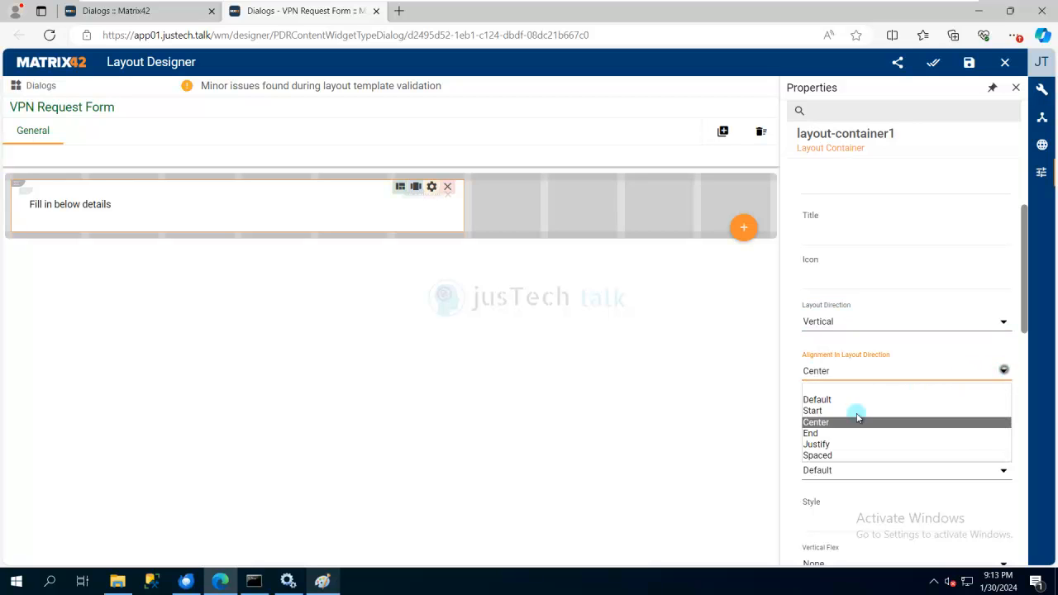
{"action": "left_click", "coordinate": [816, 402]}
{"action": "left_click", "coordinate": [1003, 473]}
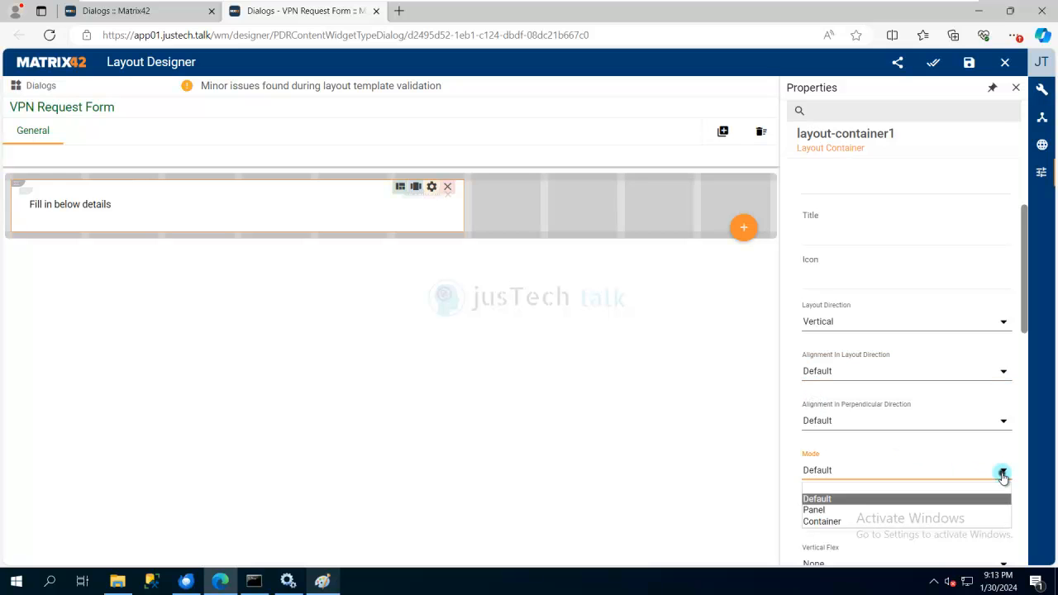
{"action": "left_click", "coordinate": [1002, 476]}
Set the layout container's Alignment in Perpendicular Direction to Center
{"action": "scroll", "coordinate": [936, 374], "scroll_direction": "up", "scroll_amount": 1}
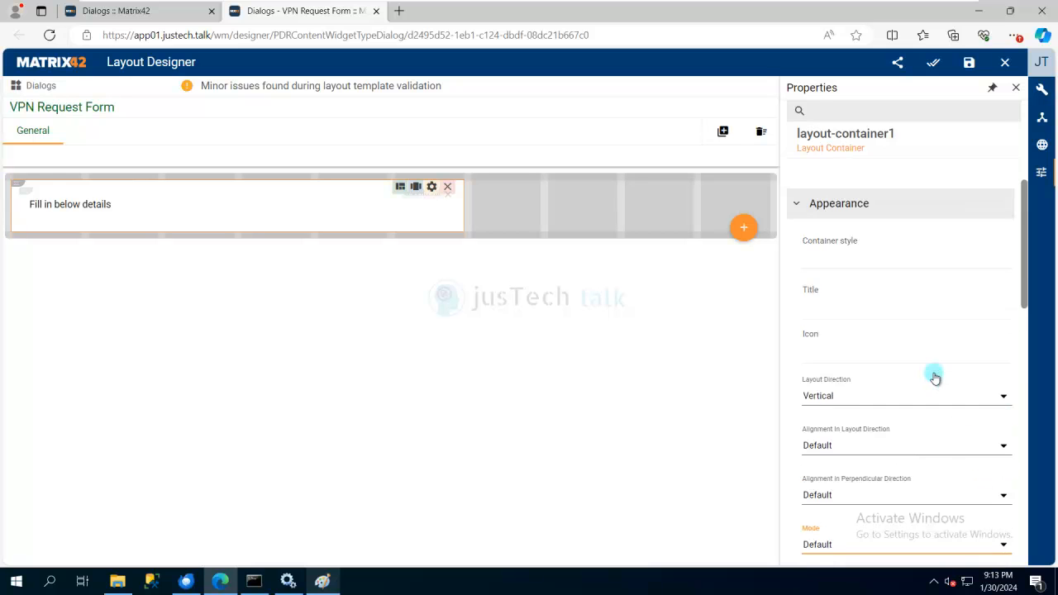
{"action": "scroll", "coordinate": [935, 377], "scroll_direction": "down", "scroll_amount": 3}
{"action": "left_click", "coordinate": [1003, 264]}
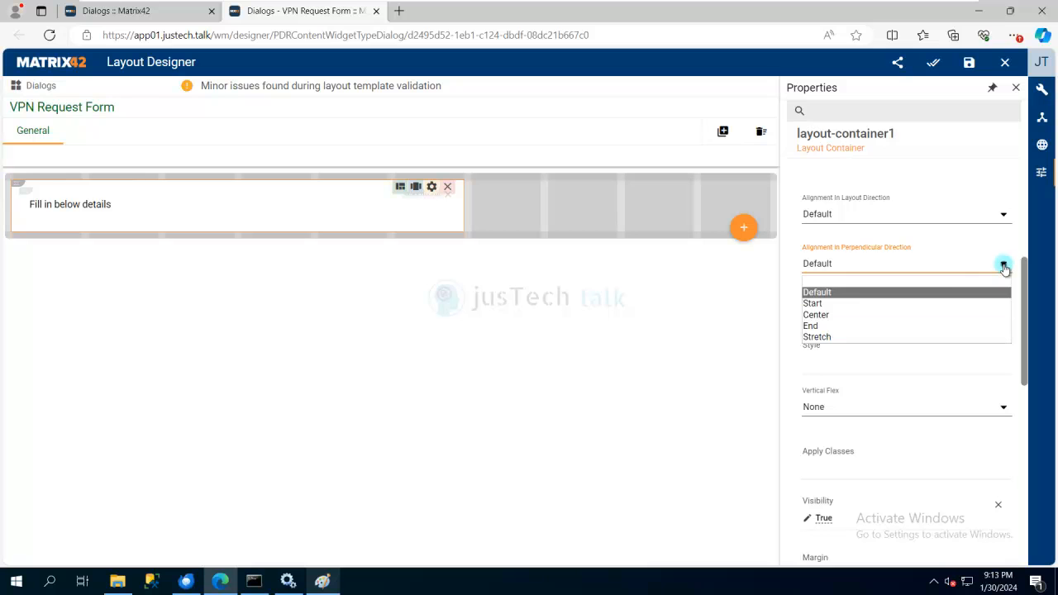
{"action": "left_click", "coordinate": [829, 315]}
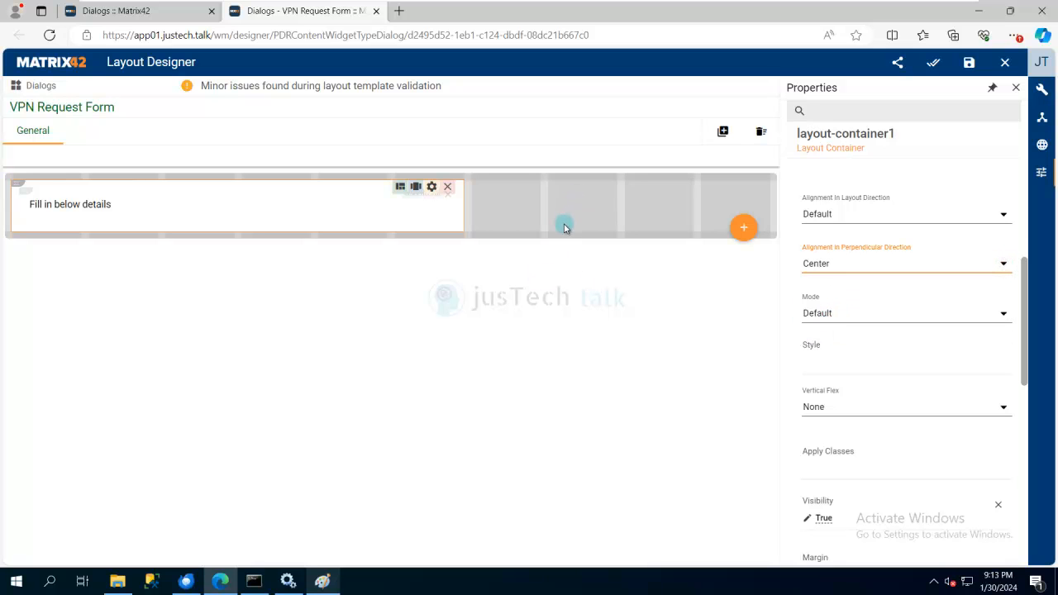
{"action": "scroll", "coordinate": [832, 375], "scroll_direction": "down", "scroll_amount": 5}
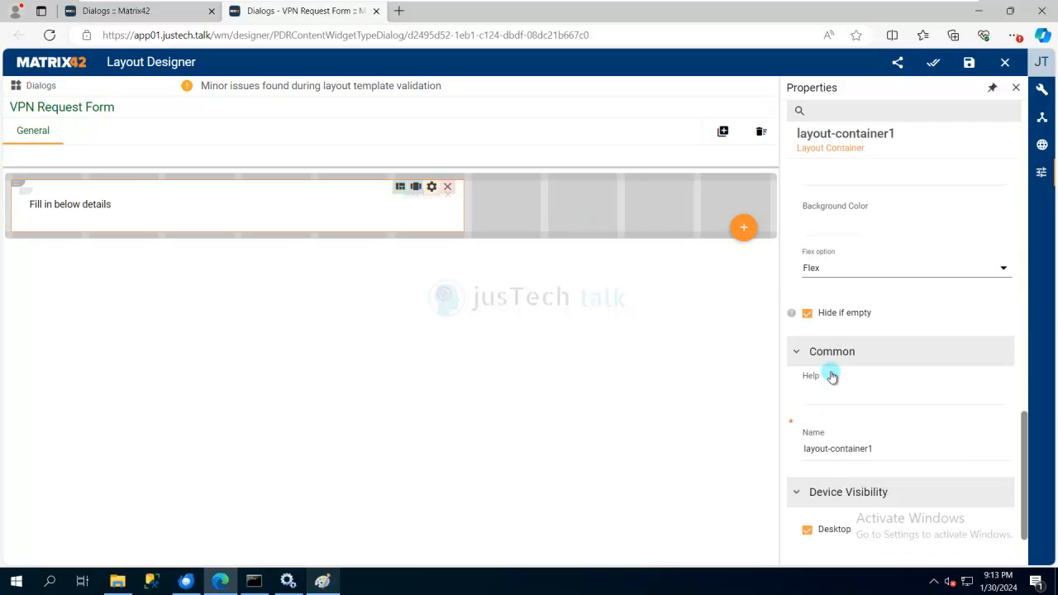
{"action": "scroll", "coordinate": [832, 377], "scroll_direction": "down", "scroll_amount": 2}
{"action": "scroll", "coordinate": [832, 373], "scroll_direction": "up", "scroll_amount": 10}
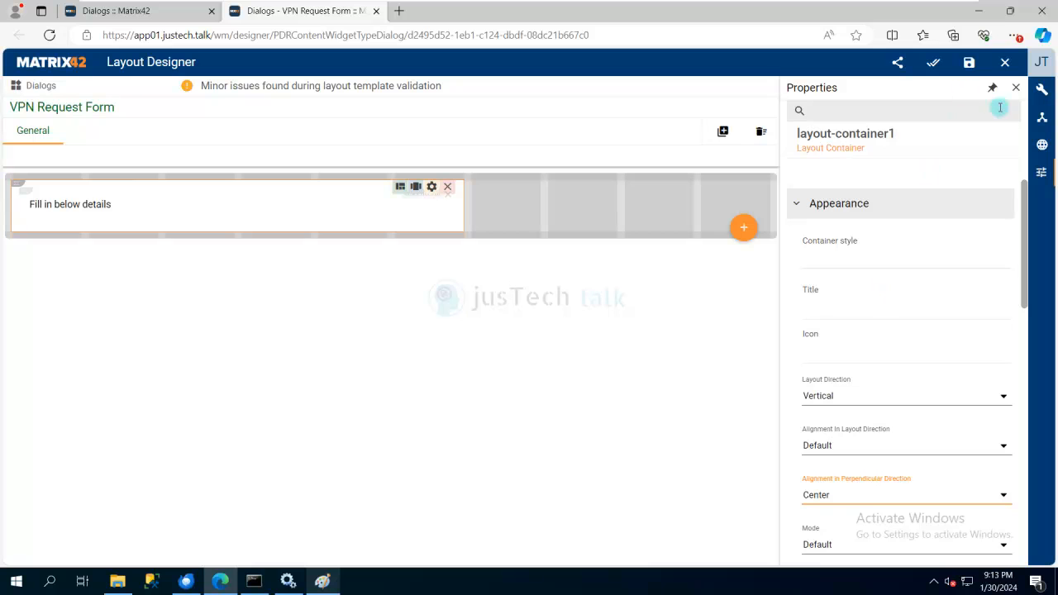
Add the Ud_RequestType attribute of Ud_VPNRequestForm as an Enumeration Picker and place it in a new row beneath the "Fill in below details" container
{"action": "left_click", "coordinate": [1043, 120]}
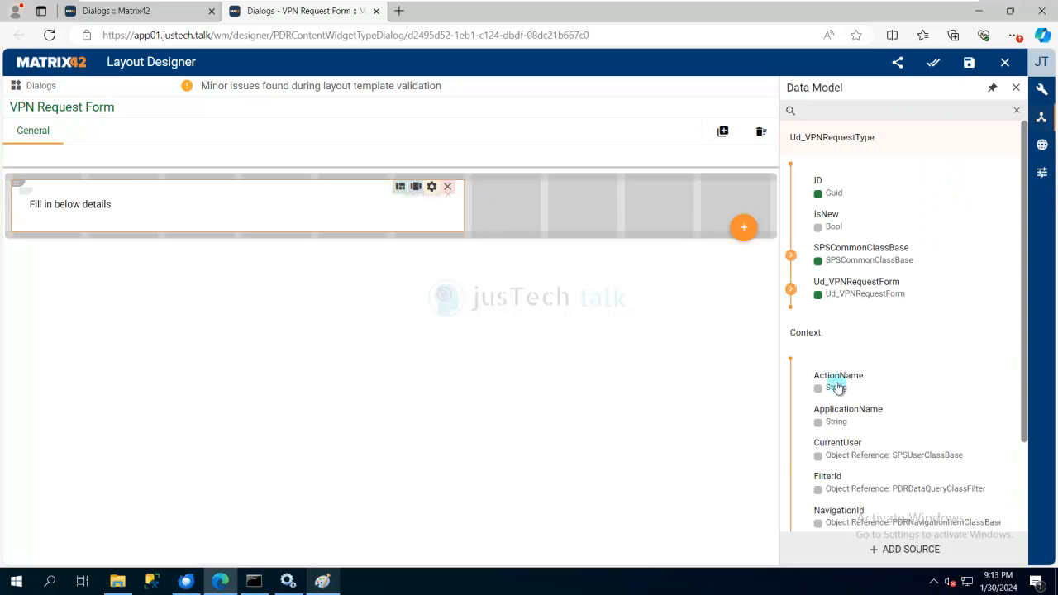
{"action": "left_click", "coordinate": [791, 292]}
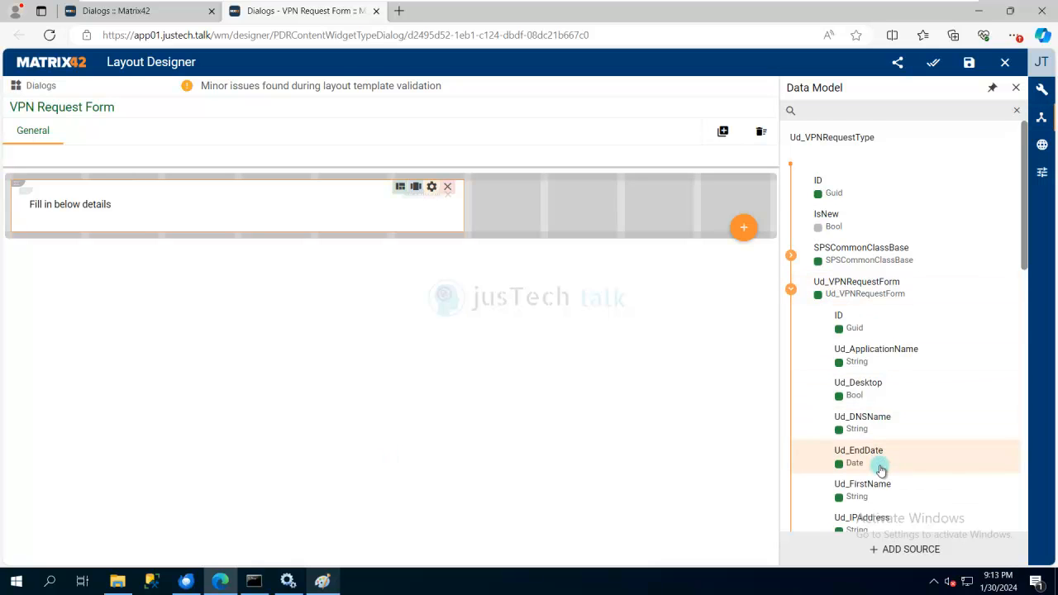
{"action": "scroll", "coordinate": [880, 469], "scroll_direction": "down", "scroll_amount": 5}
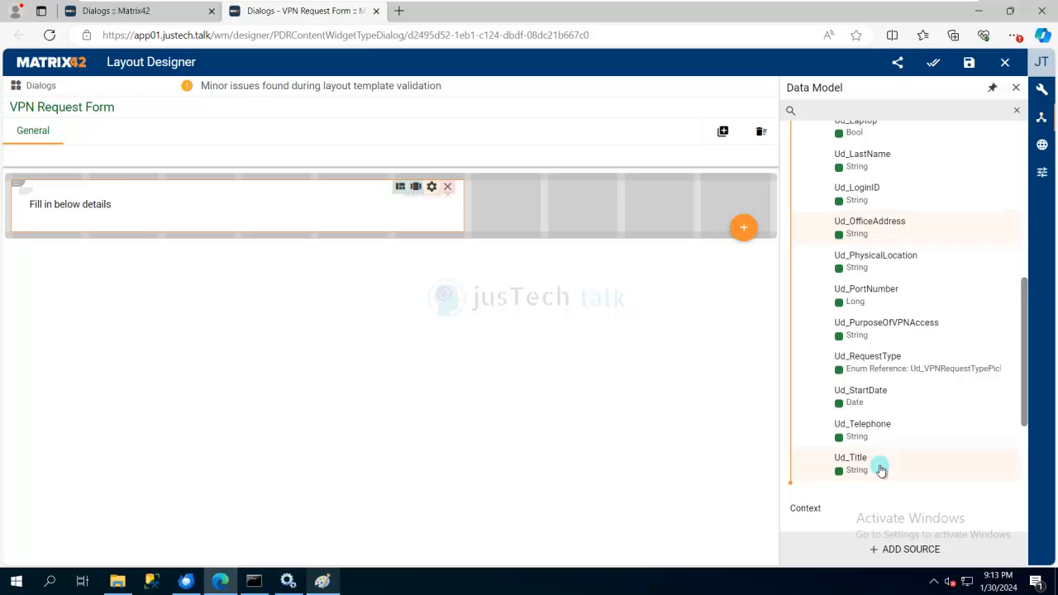
{"action": "left_click_drag", "start_coordinate": [879, 361], "coordinate": [569, 206]}
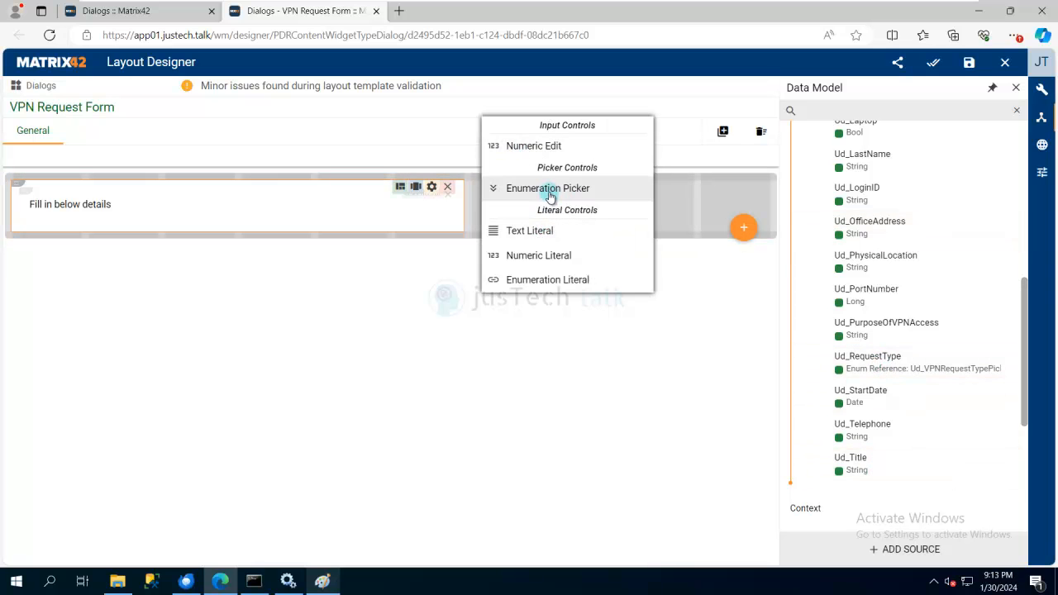
{"action": "left_click", "coordinate": [551, 194]}
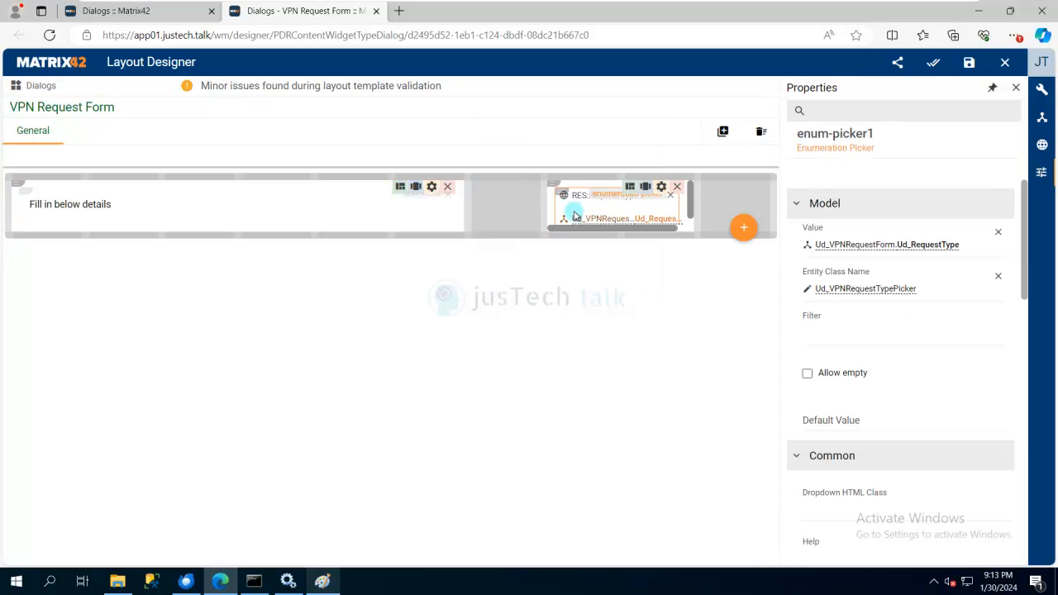
{"action": "left_click_drag", "start_coordinate": [554, 180], "coordinate": [29, 245]}
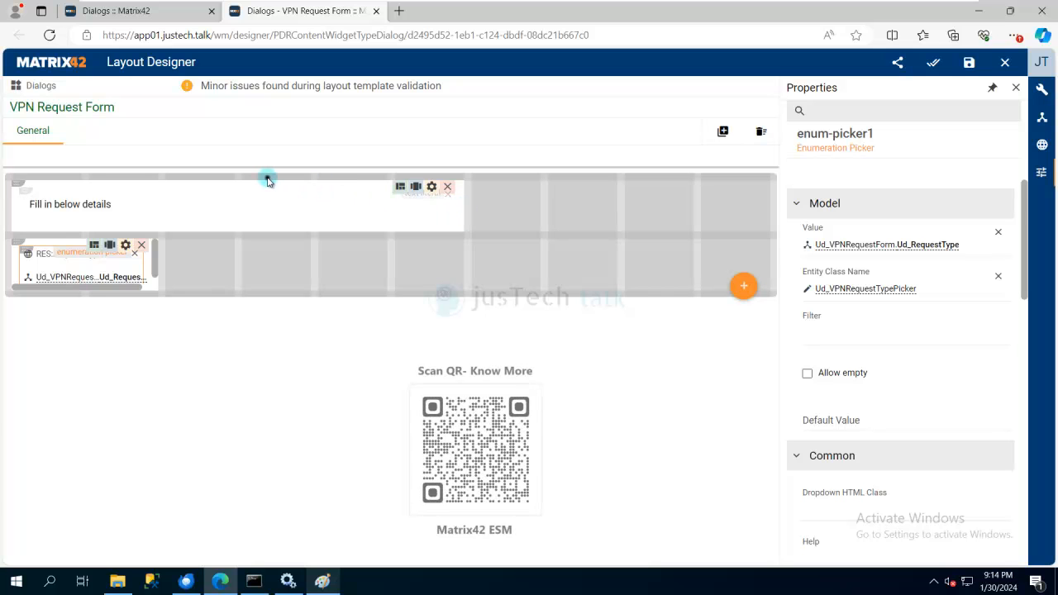
Widen the "Fill in below details" container in the first row to nine grid columns
{"action": "left_click", "coordinate": [366, 177]}
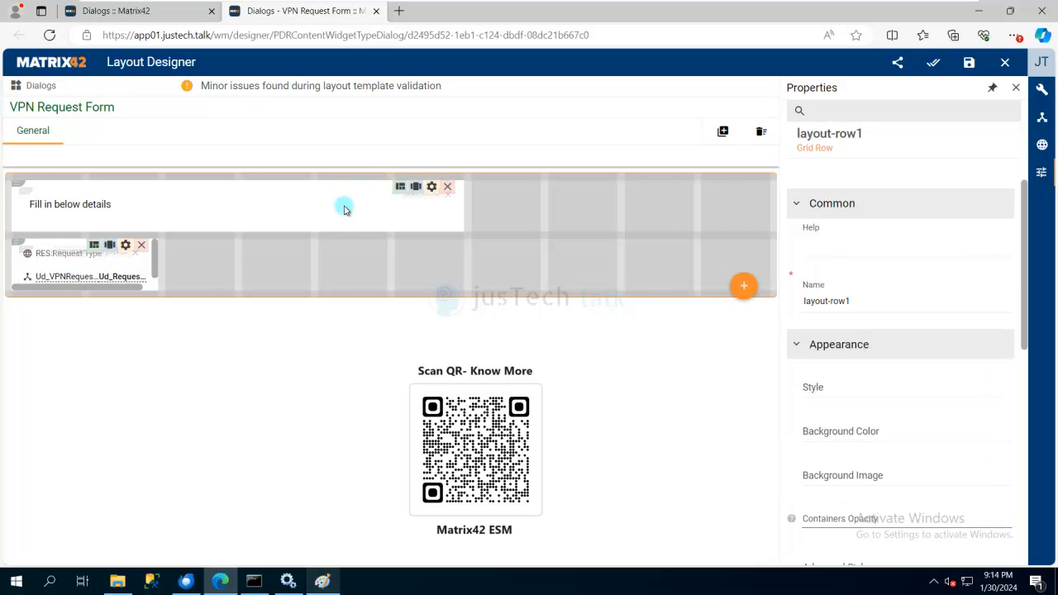
{"action": "left_click", "coordinate": [432, 189]}
{"action": "left_click", "coordinate": [541, 190]}
{"action": "mouse_move", "coordinate": [21, 183]}
{"action": "left_mouse_down"}
{"action": "mouse_move", "coordinate": [210, 180]}
{"action": "mouse_move", "coordinate": [6, 183]}
{"action": "left_mouse_up"}
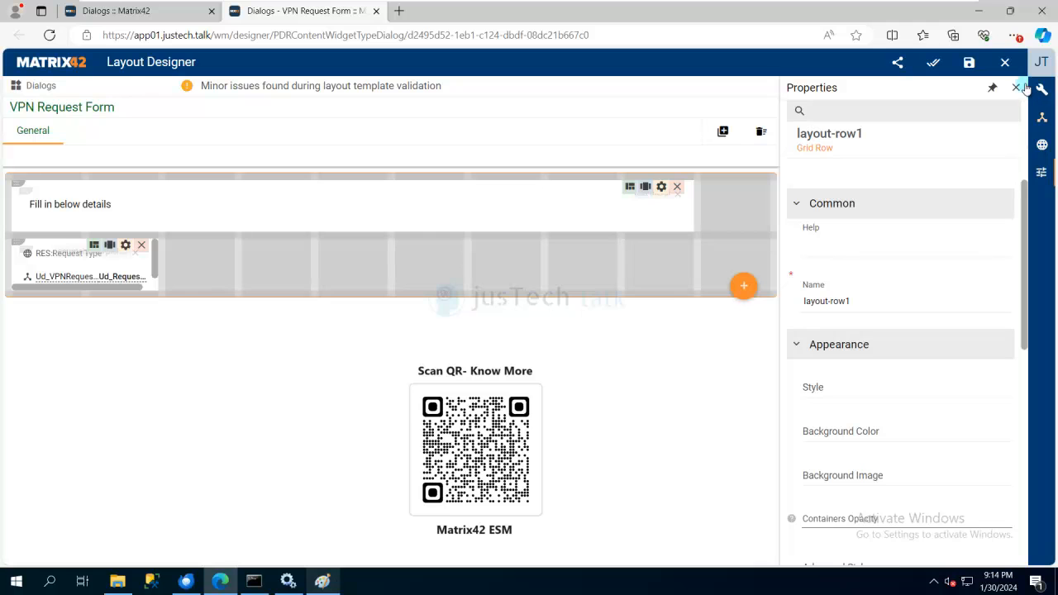
Check the VPN Request Form reference image in Paint, and widen the Request Type container to three grid columns
{"action": "left_click", "coordinate": [331, 585]}
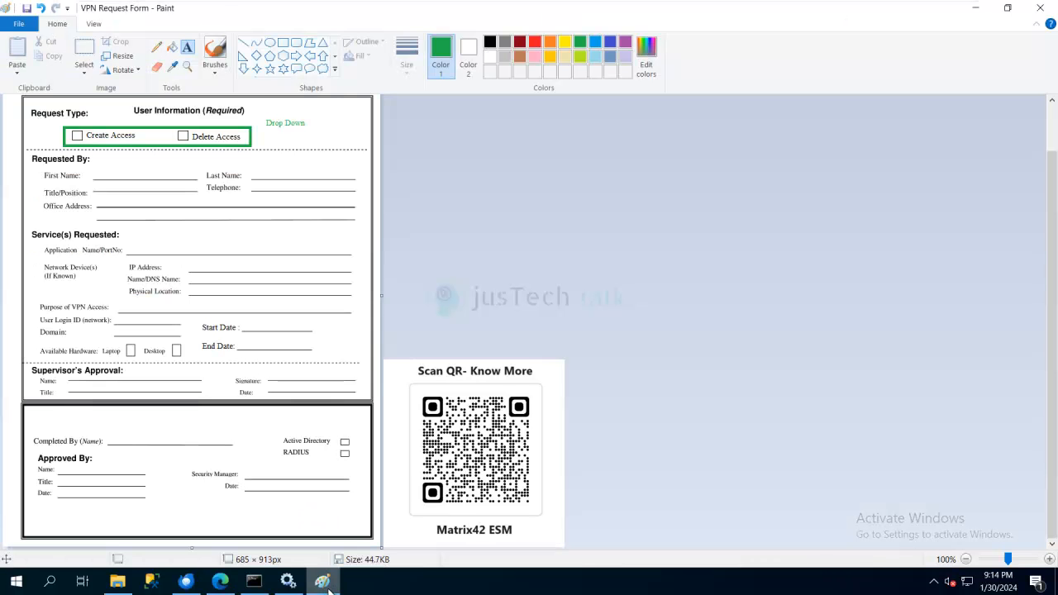
{"action": "left_click", "coordinate": [327, 585]}
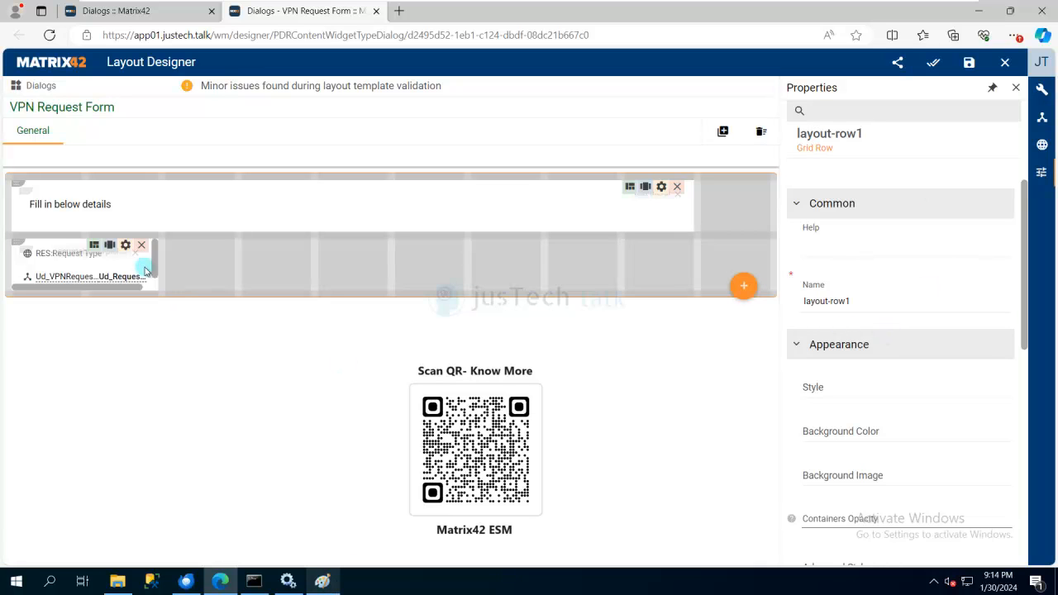
{"action": "left_click_drag", "start_coordinate": [157, 266], "coordinate": [234, 259]}
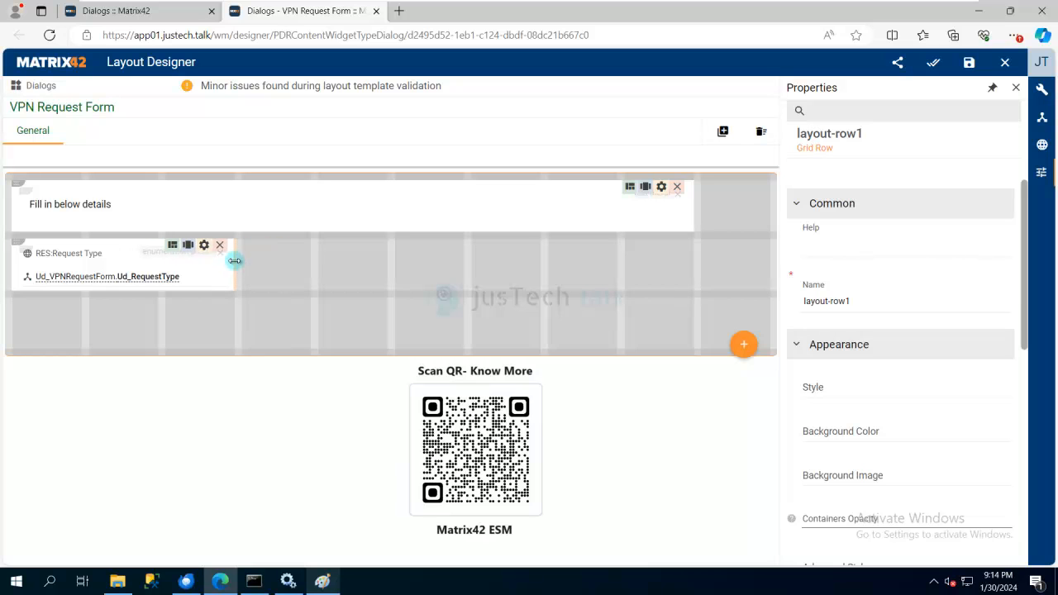
Add a Text Literal in a new row beneath Request Type and stretch its container across the full grid width
{"action": "left_click", "coordinate": [1043, 119]}
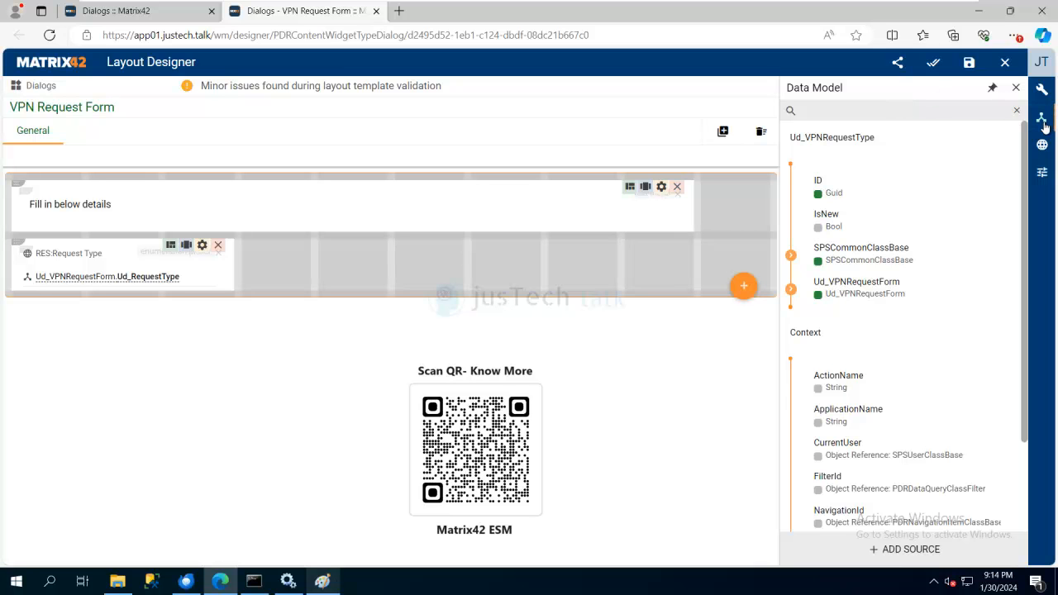
{"action": "left_click", "coordinate": [1043, 89]}
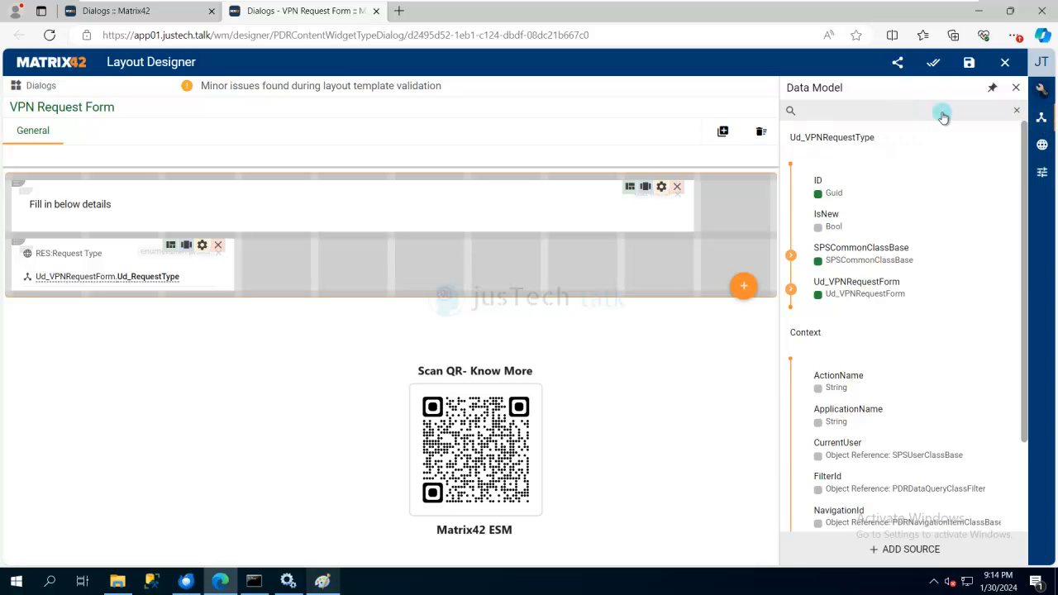
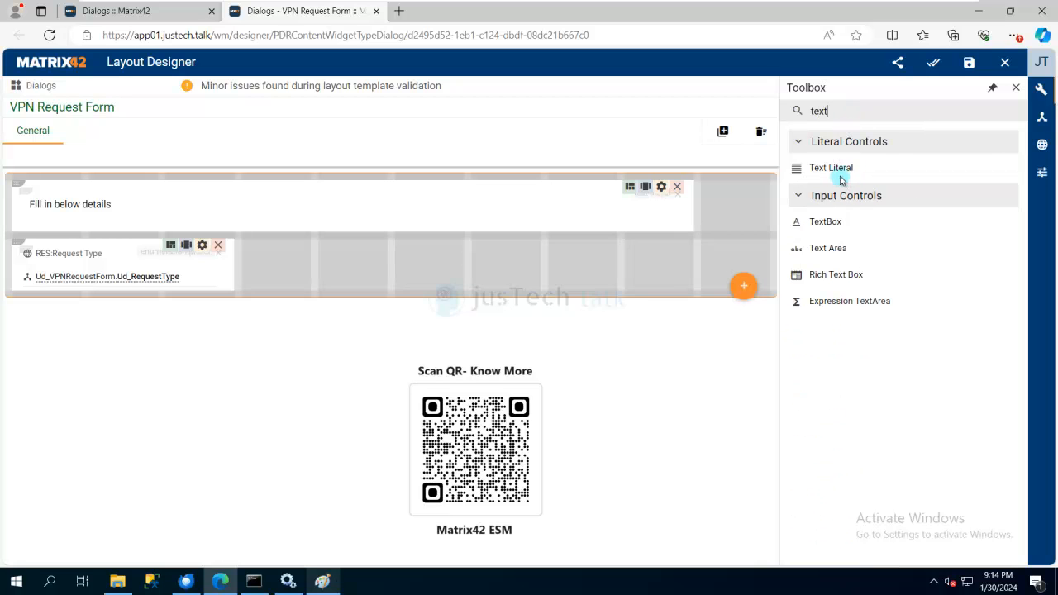
{"action": "left_click_drag", "start_coordinate": [837, 166], "coordinate": [66, 311]}
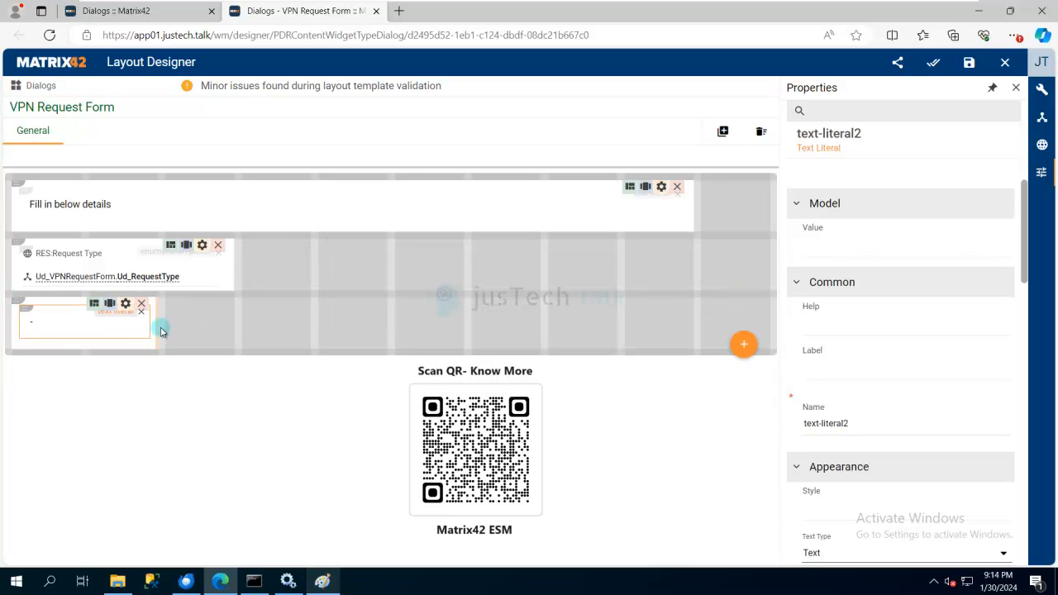
{"action": "left_click_drag", "start_coordinate": [156, 327], "coordinate": [764, 324]}
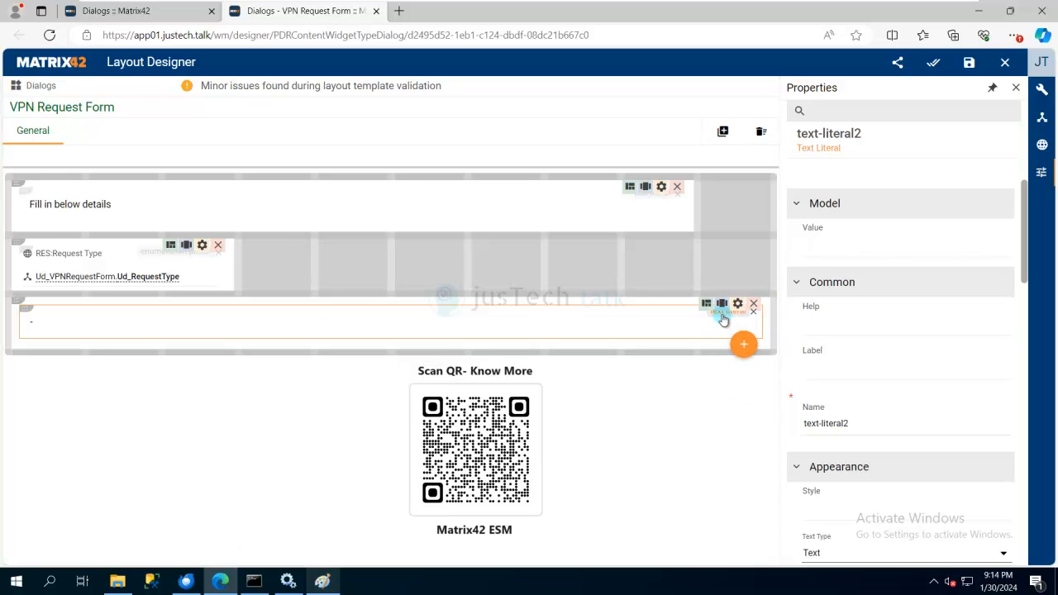
Set the new text literal's Value to the static text "Requested By"
{"action": "left_click", "coordinate": [839, 256]}
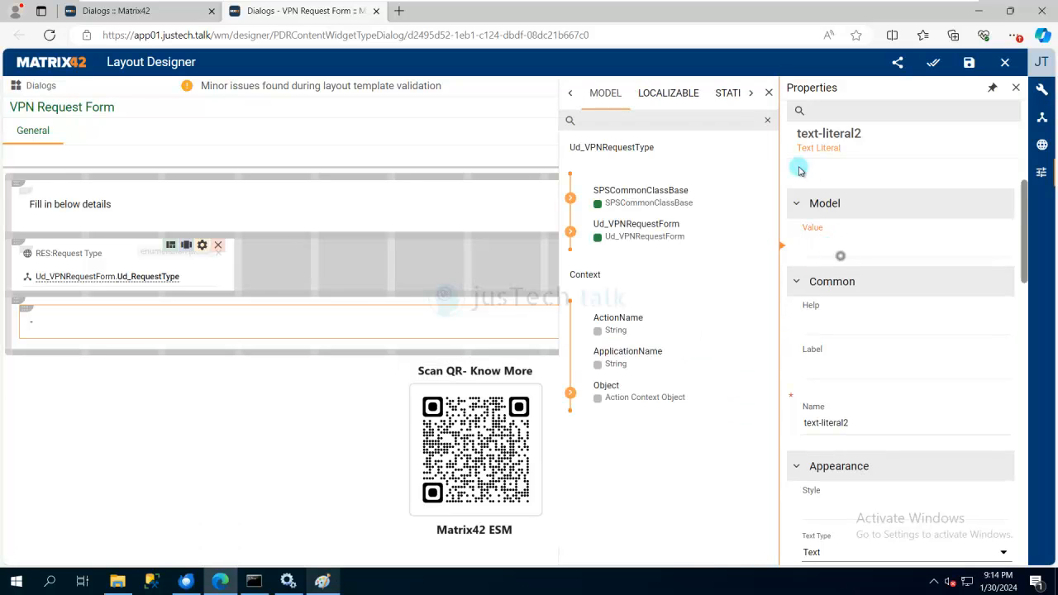
{"action": "left_click", "coordinate": [729, 94]}
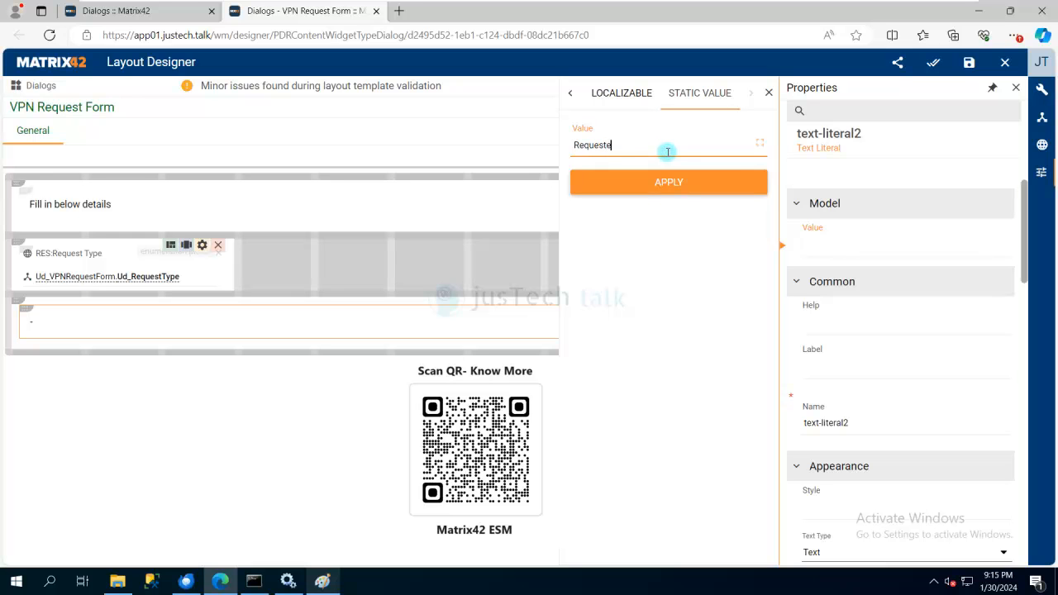
{"action": "type", "text": "Requested By"}
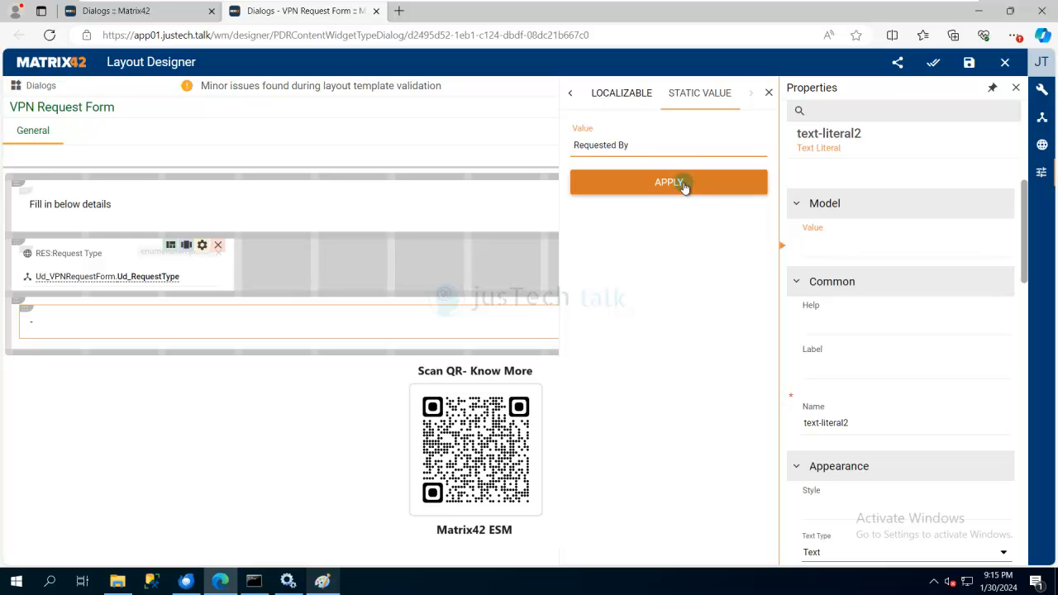
{"action": "left_click", "coordinate": [683, 183]}
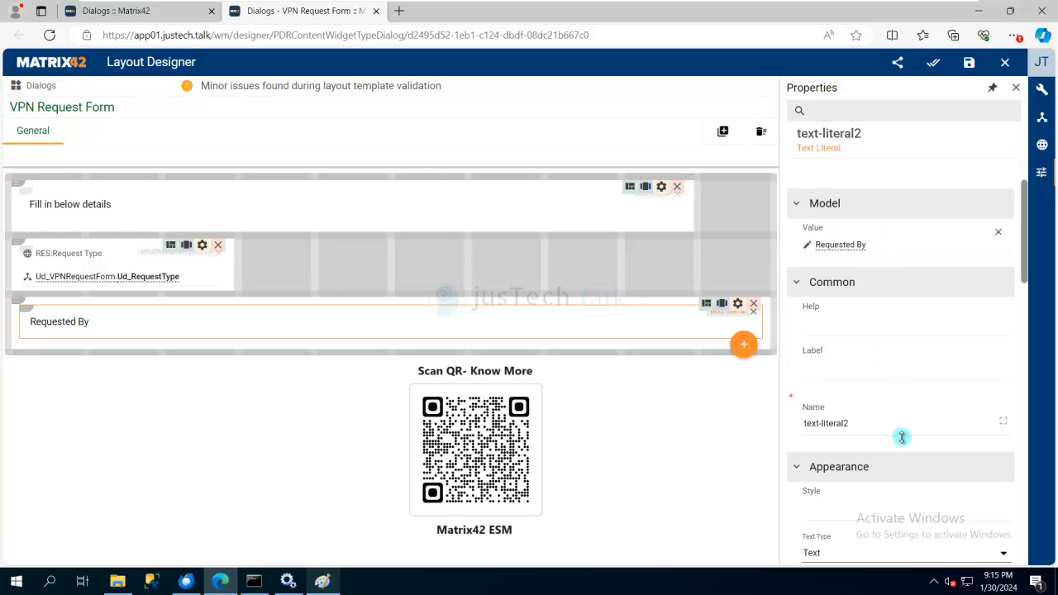
Set the "Requested By" literal's Style to the static Title class, mx-sb-title
{"action": "scroll", "coordinate": [900, 437], "scroll_direction": "down", "scroll_amount": 2}
{"action": "left_click", "coordinate": [853, 404]}
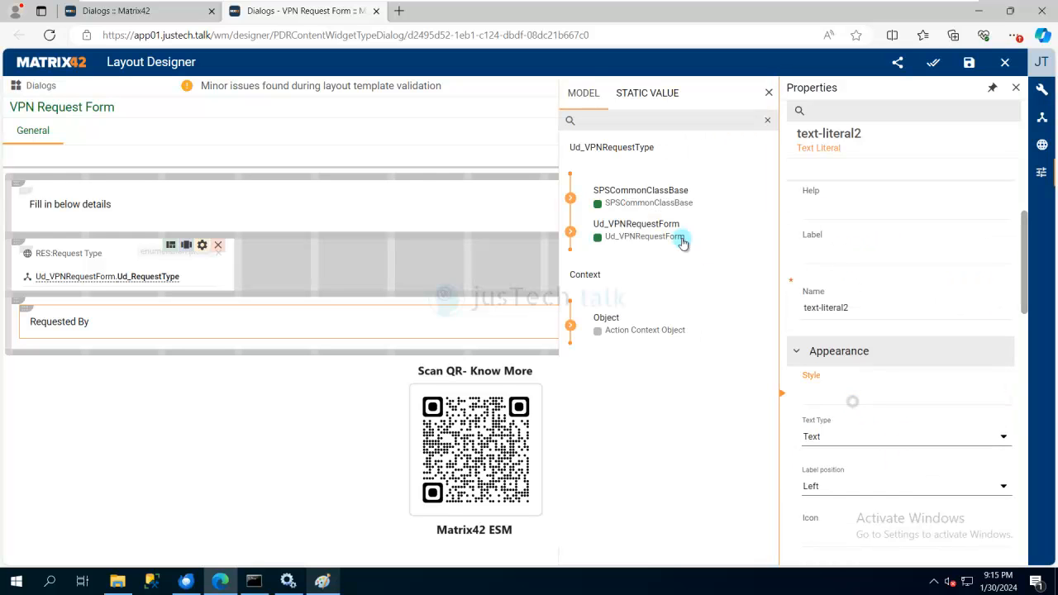
{"action": "left_click", "coordinate": [645, 96]}
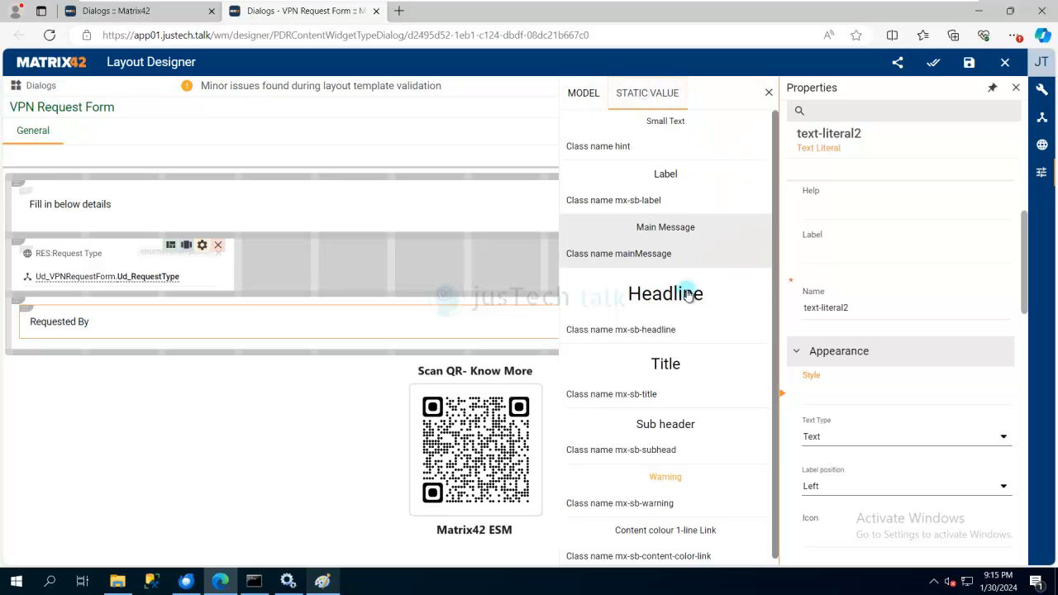
{"action": "left_click", "coordinate": [661, 367]}
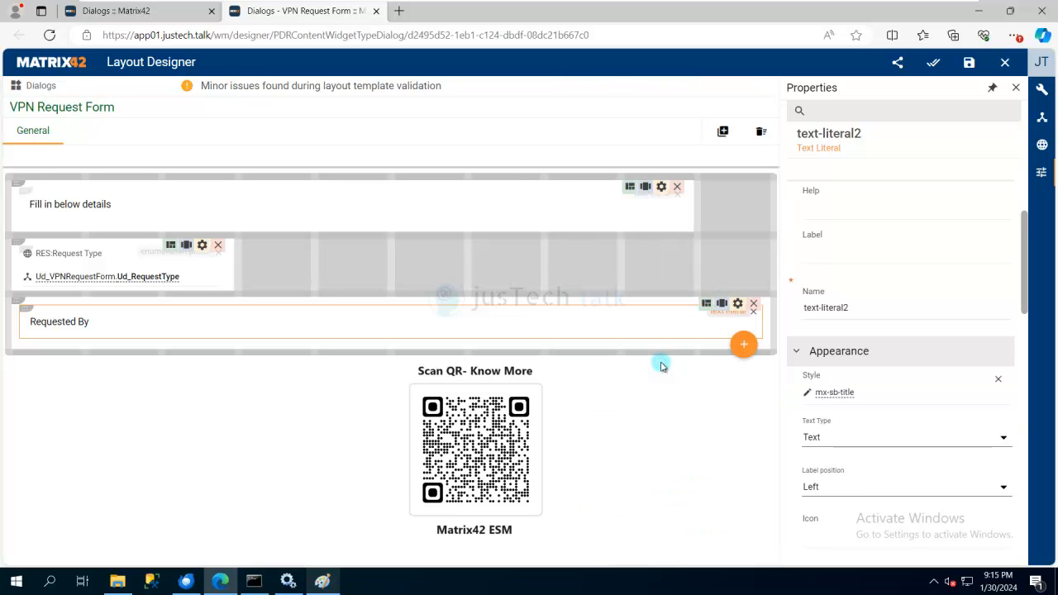
Examine the Label position options and the remaining properties of the "Requested By" literal
{"action": "scroll", "coordinate": [945, 452], "scroll_direction": "down", "scroll_amount": 3}
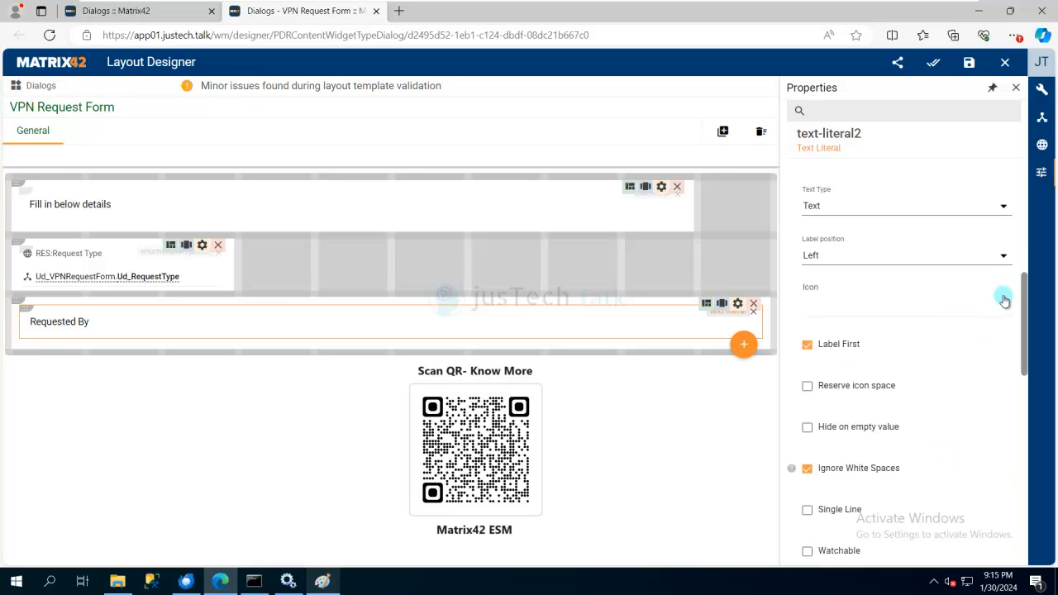
{"action": "left_click", "coordinate": [1002, 256]}
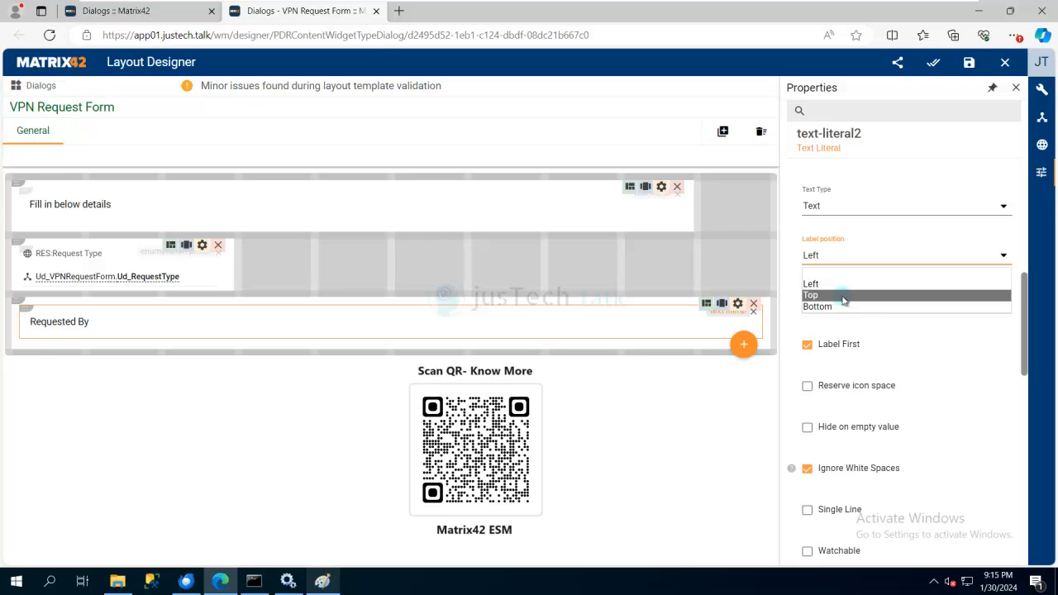
{"action": "scroll", "coordinate": [918, 373], "scroll_direction": "down", "scroll_amount": 2}
{"action": "scroll", "coordinate": [918, 373], "scroll_direction": "down", "scroll_amount": 5}
{"action": "scroll", "coordinate": [918, 370], "scroll_direction": "down", "scroll_amount": 3}
{"action": "scroll", "coordinate": [916, 371], "scroll_direction": "up", "scroll_amount": 10}
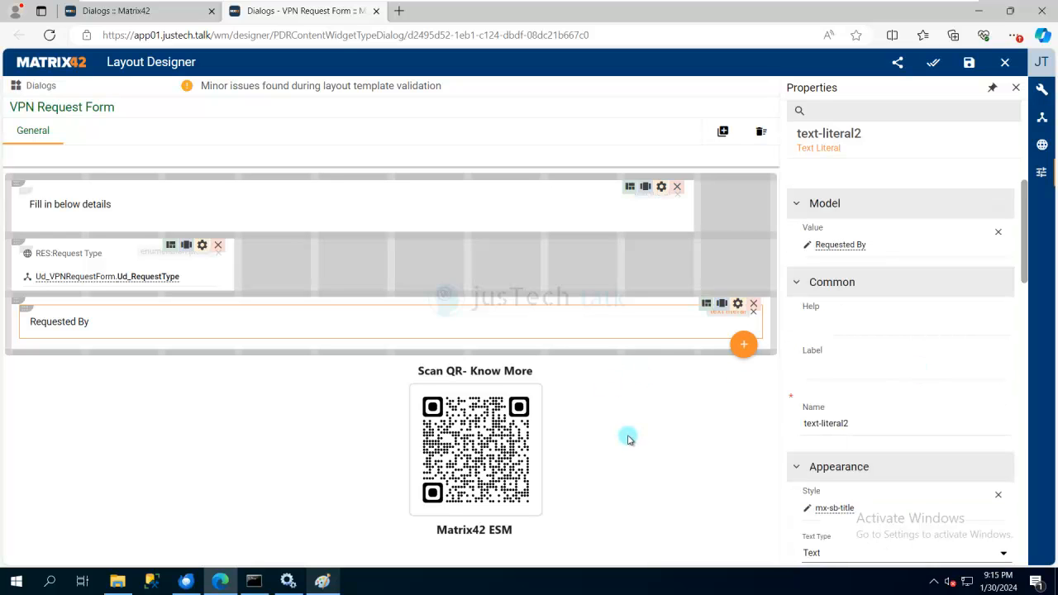
Check the reference form in Paint, and add the Ud_FirstName attribute as a TextBox in the Request Type row
{"action": "left_click", "coordinate": [1043, 118]}
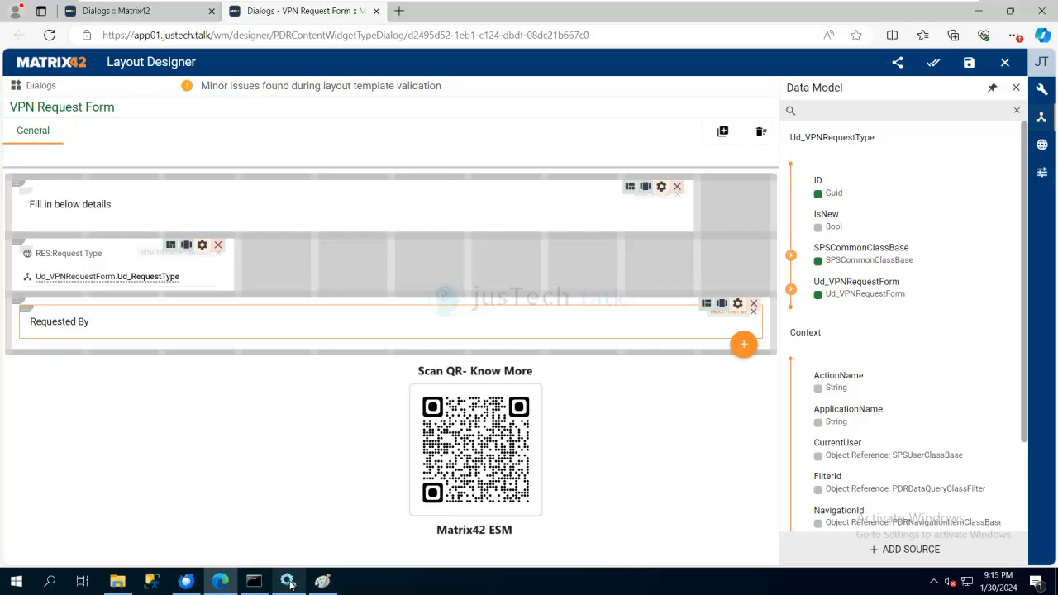
{"action": "left_click", "coordinate": [321, 583]}
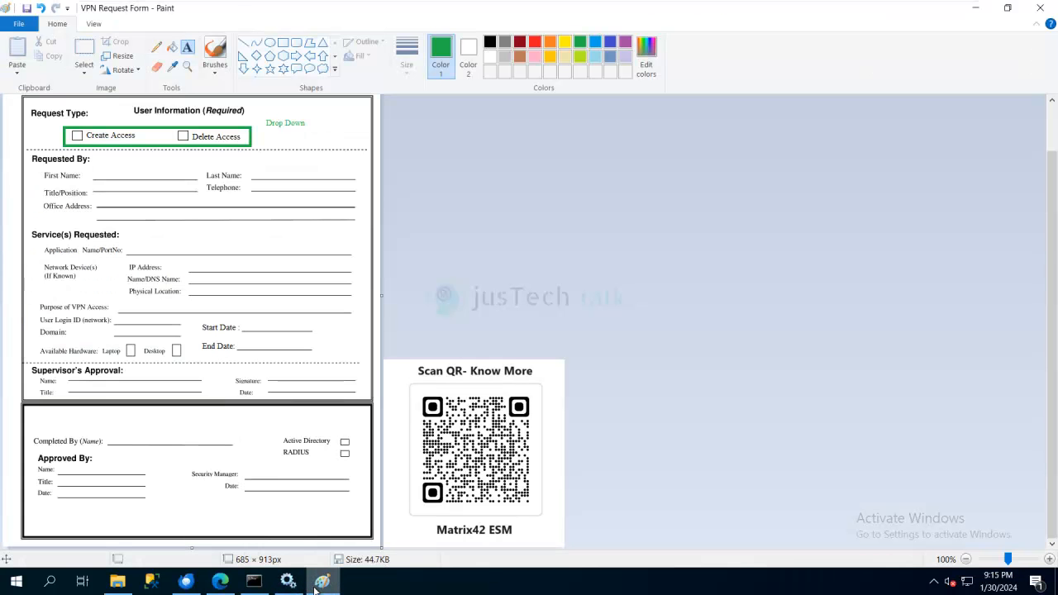
{"action": "left_click", "coordinate": [319, 585]}
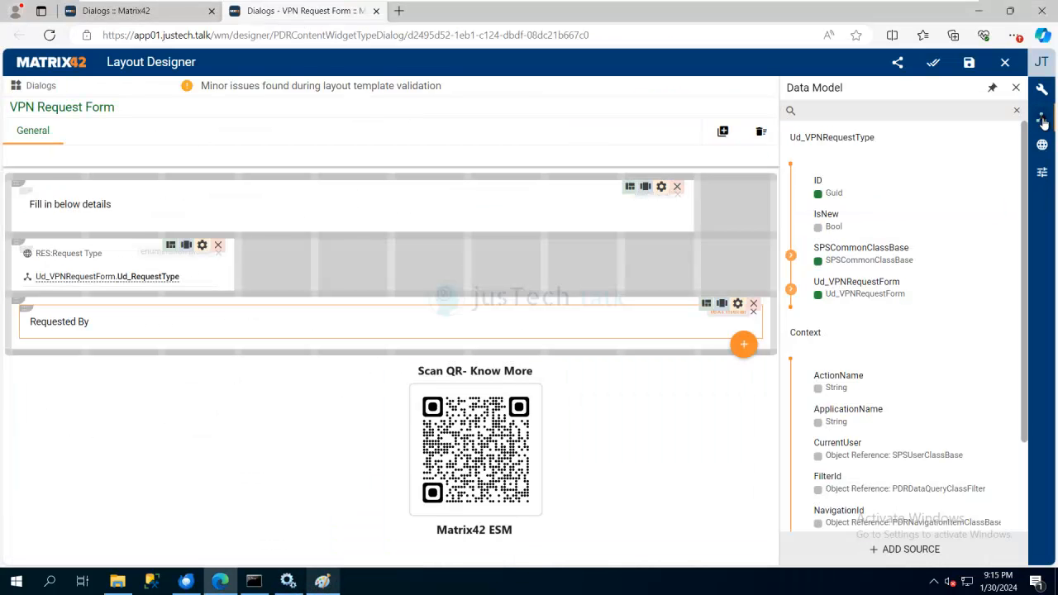
{"action": "left_click", "coordinate": [888, 112]}
{"action": "left_click_drag", "start_coordinate": [863, 222], "coordinate": [348, 262]}
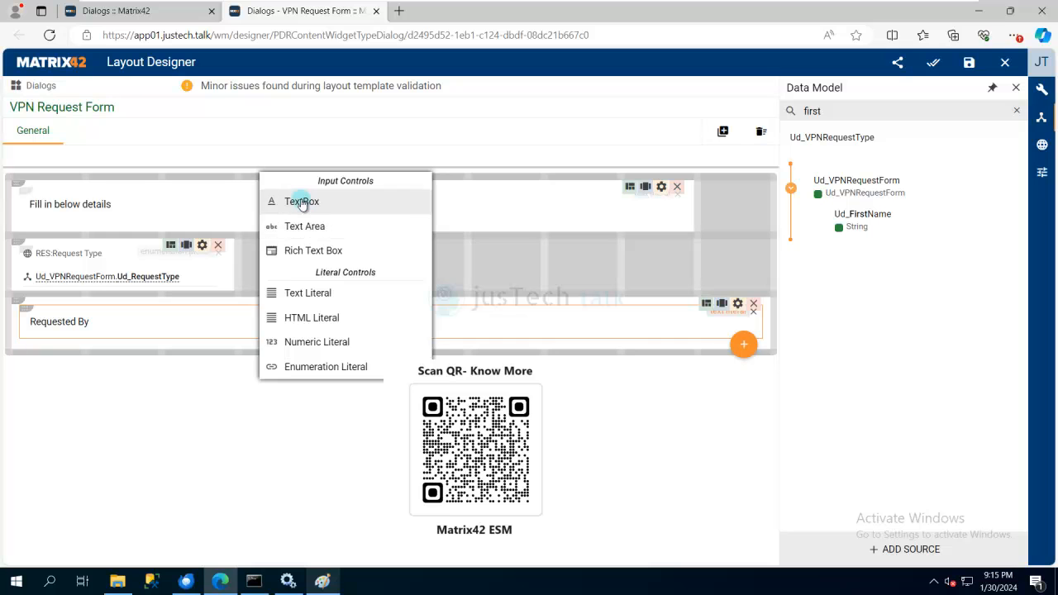
{"action": "left_click", "coordinate": [301, 201]}
Add Ud_LastName as a TextBox, and move the First Name and Last Name boxes into a new row beneath "Requested By"
{"action": "left_click", "coordinate": [1017, 110]}
{"action": "left_click", "coordinate": [897, 116]}
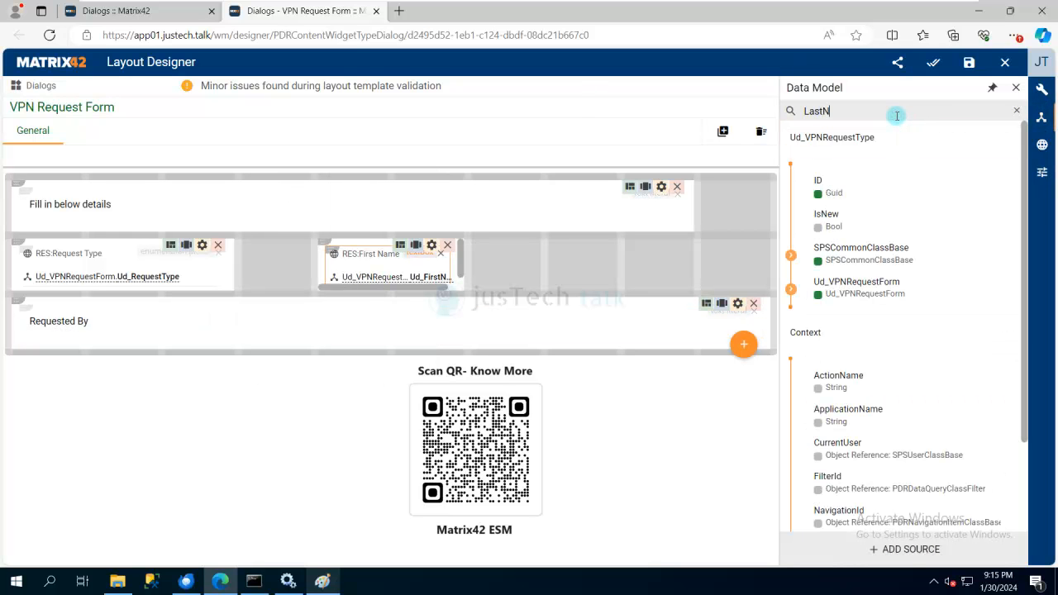
{"action": "type", "text": "LastNames"}
{"action": "key", "text": "BackSpace"}
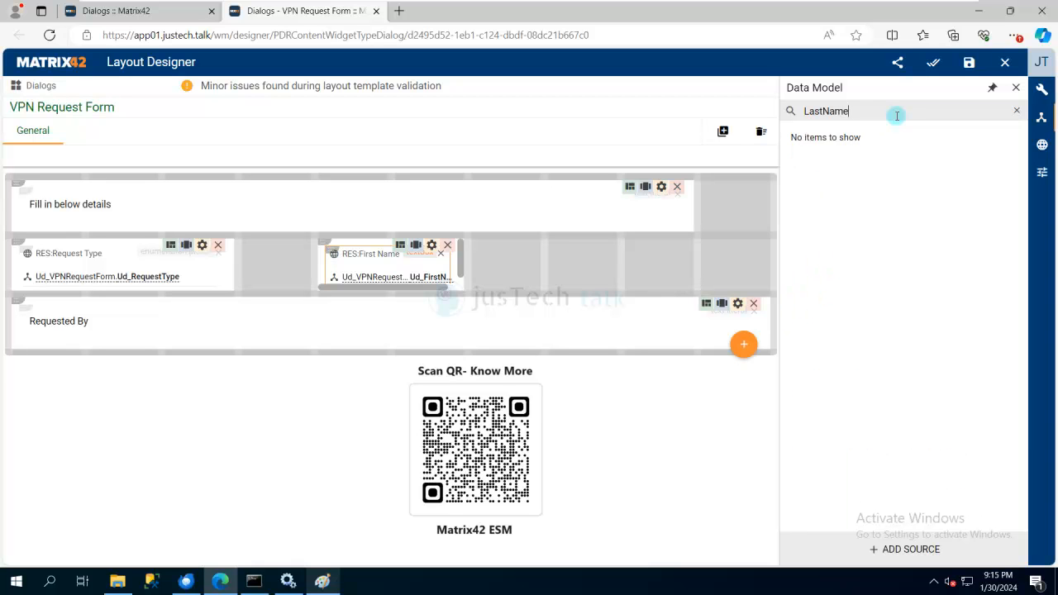
{"action": "left_click_drag", "start_coordinate": [852, 221], "coordinate": [582, 260]}
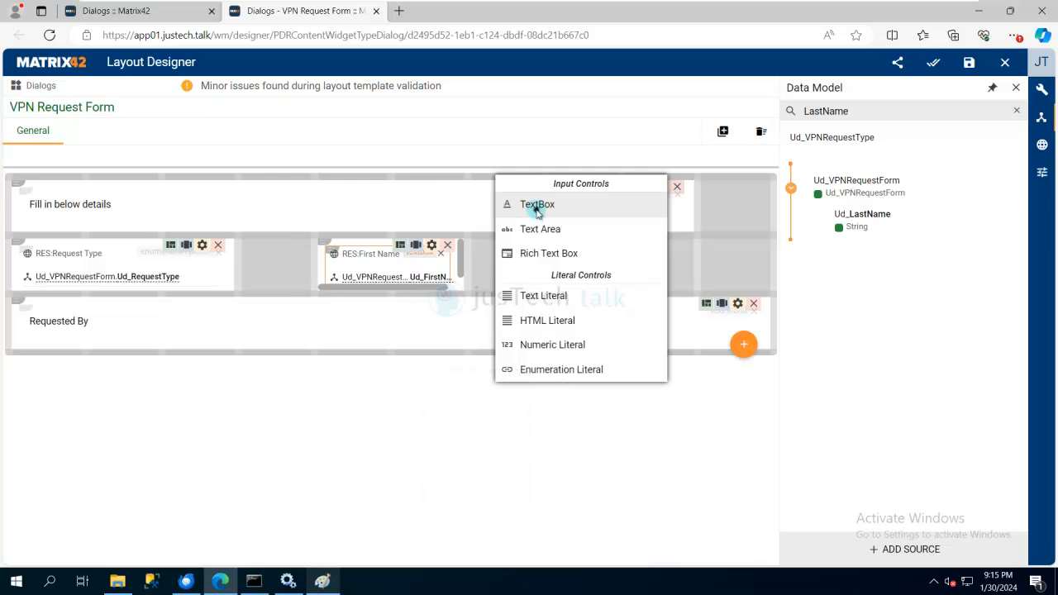
{"action": "left_click", "coordinate": [536, 209]}
{"action": "left_click_drag", "start_coordinate": [335, 250], "coordinate": [91, 362]}
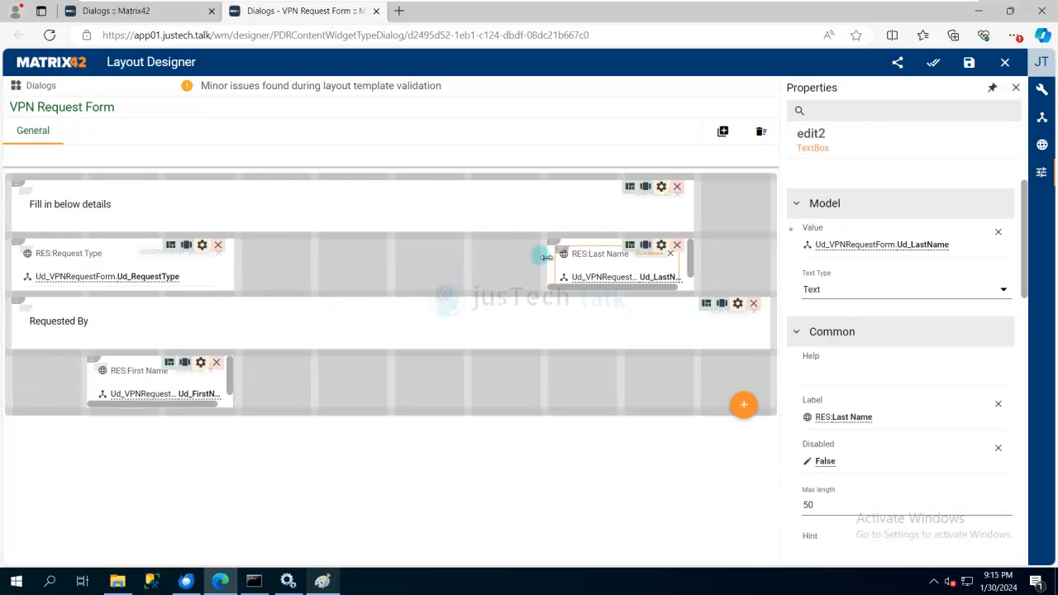
{"action": "left_click_drag", "start_coordinate": [552, 242], "coordinate": [329, 357]}
Check the reference form in Paint, and add the Ud_Title attribute as a TextBox directly beneath First Name
{"action": "left_click", "coordinate": [322, 581]}
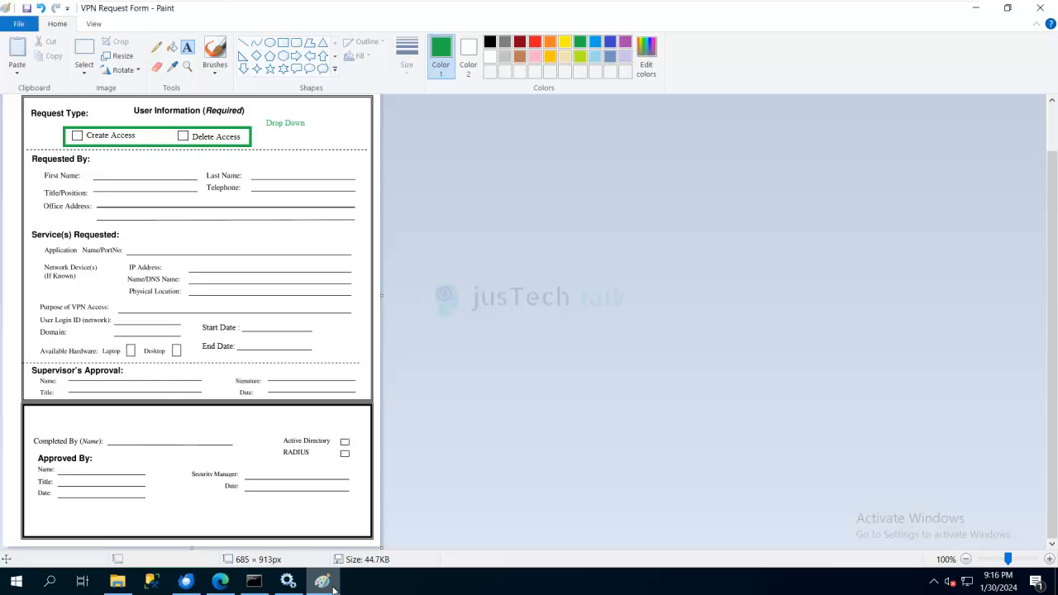
{"action": "left_click", "coordinate": [333, 588]}
{"action": "left_click", "coordinate": [1043, 120]}
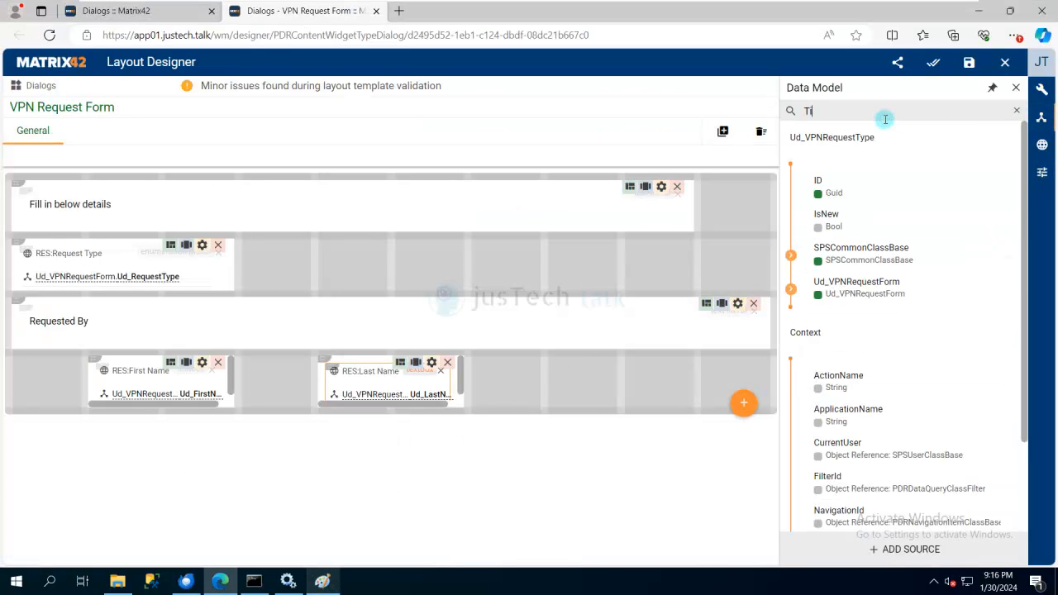
{"action": "left_click_drag", "start_coordinate": [852, 215], "coordinate": [94, 425]}
{"action": "left_click", "coordinate": [541, 338]}
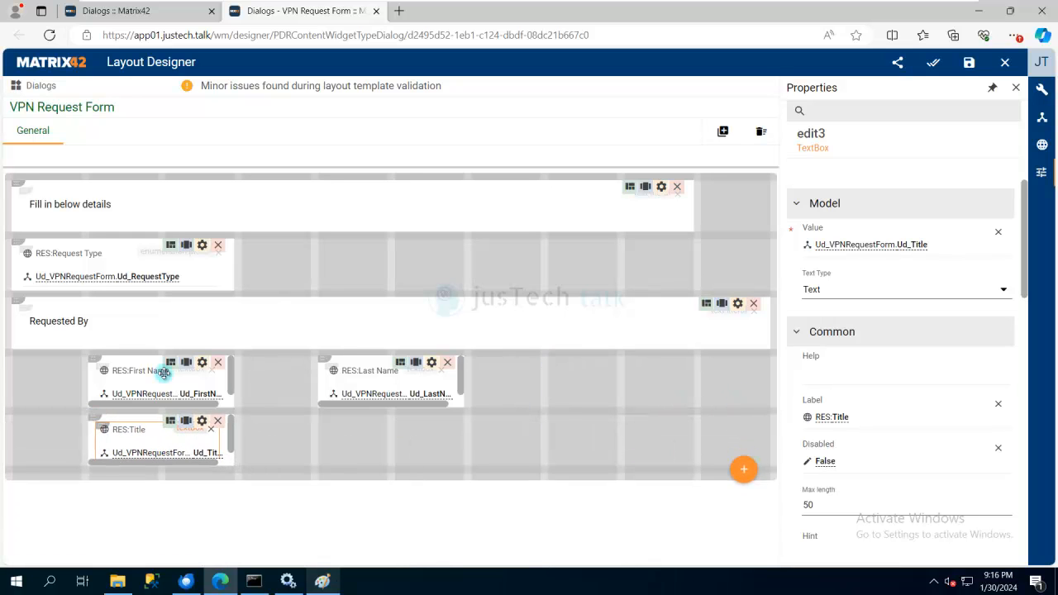
Add the Ud_Telephone attribute as a TextBox beside Title and align it directly beneath Last Name
{"action": "left_click", "coordinate": [1042, 120]}
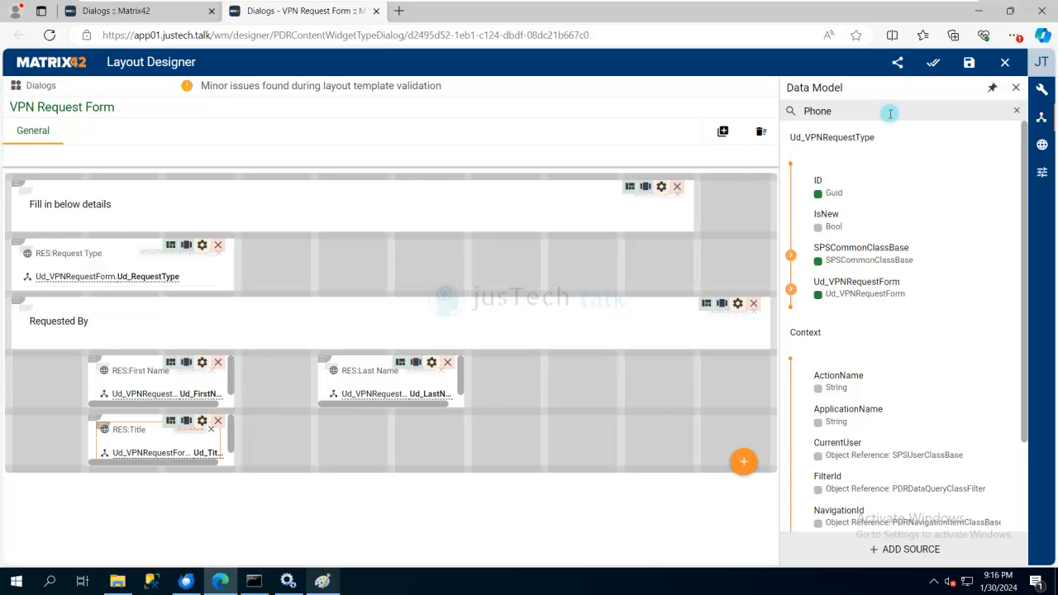
{"action": "left_click_drag", "start_coordinate": [835, 226], "coordinate": [399, 447]}
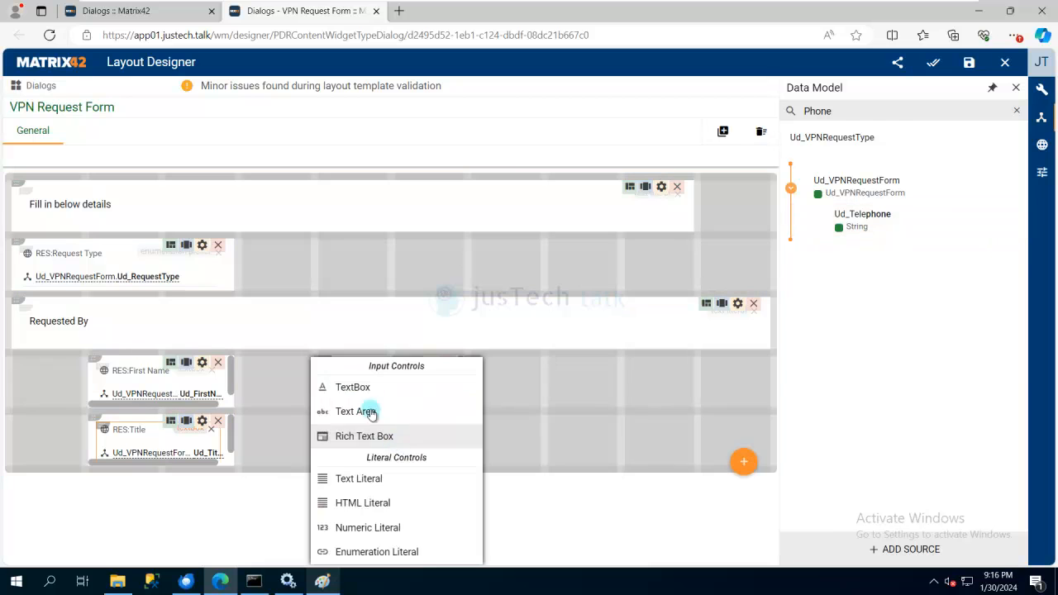
{"action": "left_click", "coordinate": [359, 387]}
{"action": "left_click_drag", "start_coordinate": [404, 416], "coordinate": [325, 418]}
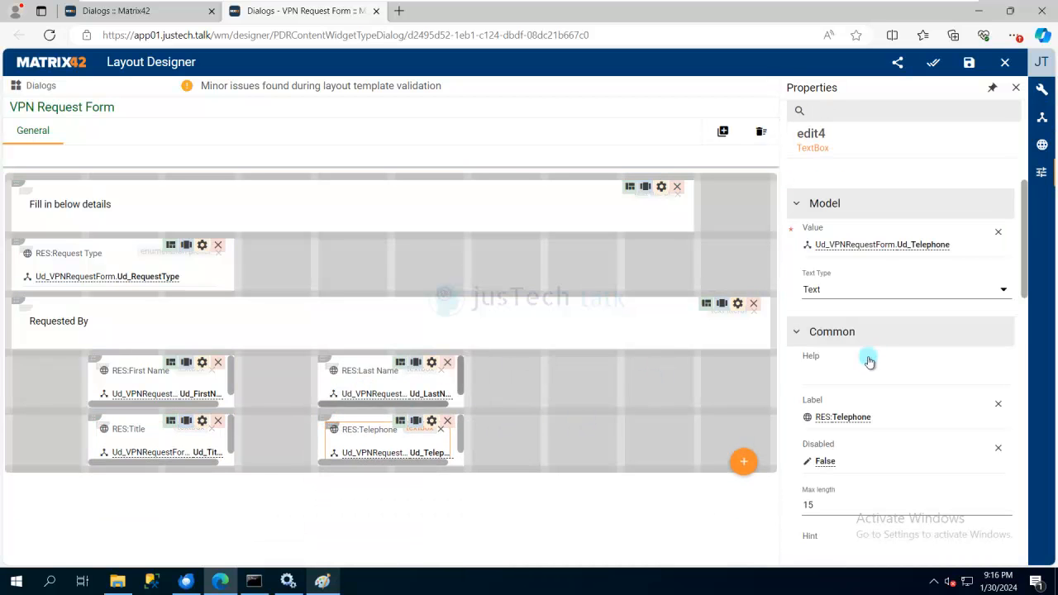
Examine the Text Type options of the Telephone TextBox and the properties of the "Requested By" container and text literal
{"action": "left_click", "coordinate": [1003, 289]}
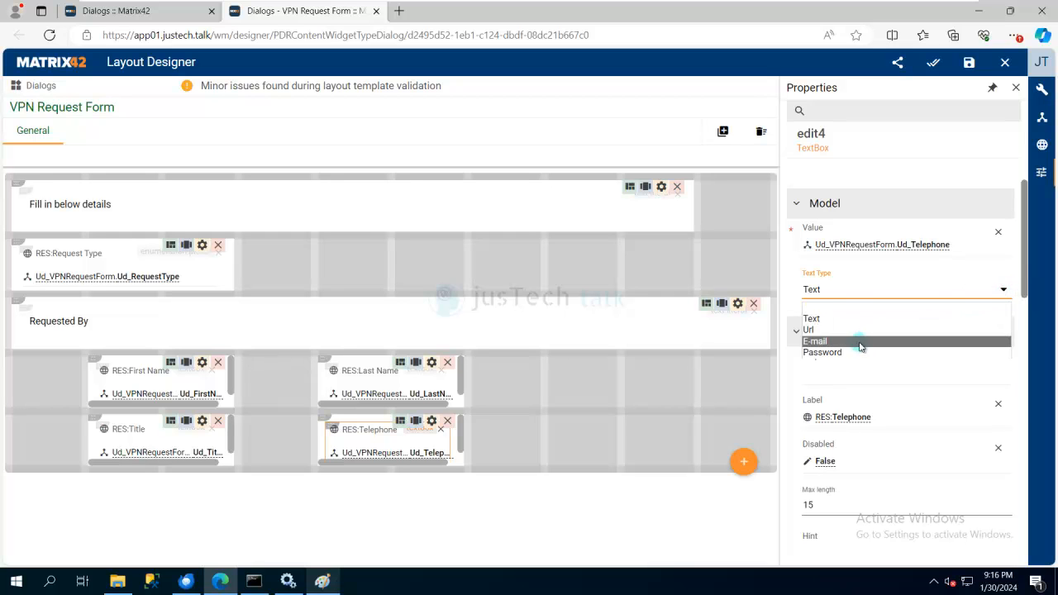
{"action": "left_click", "coordinate": [903, 371]}
{"action": "left_click", "coordinate": [904, 372]}
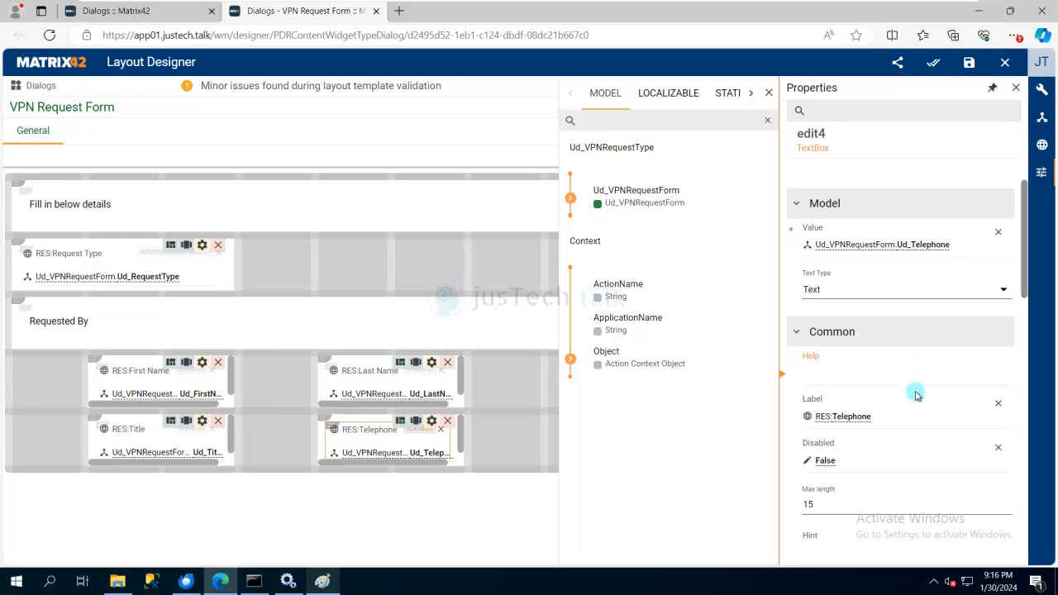
{"action": "left_click", "coordinate": [1007, 291]}
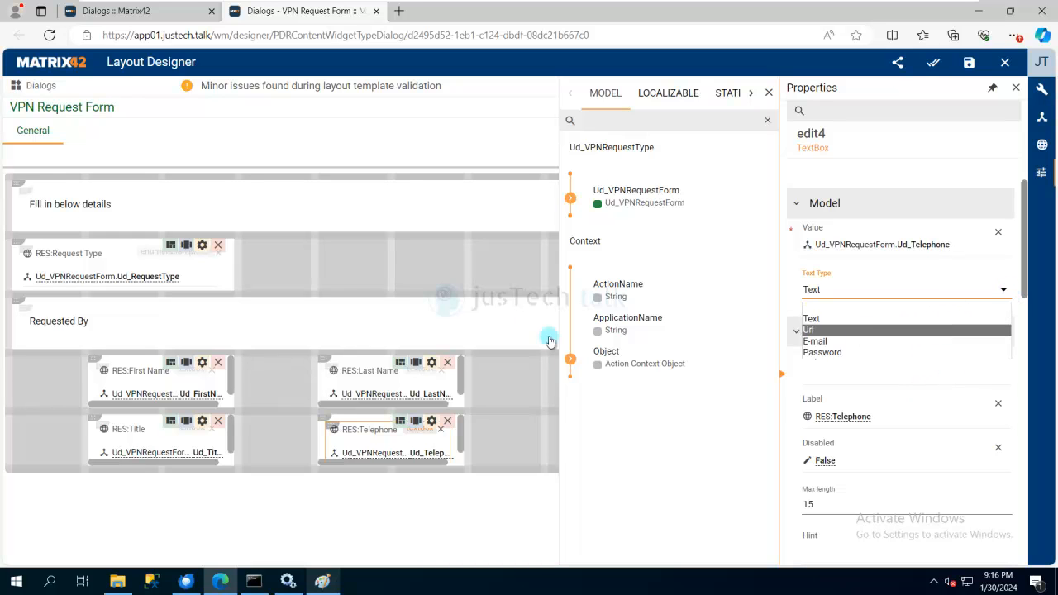
{"action": "left_click", "coordinate": [510, 328]}
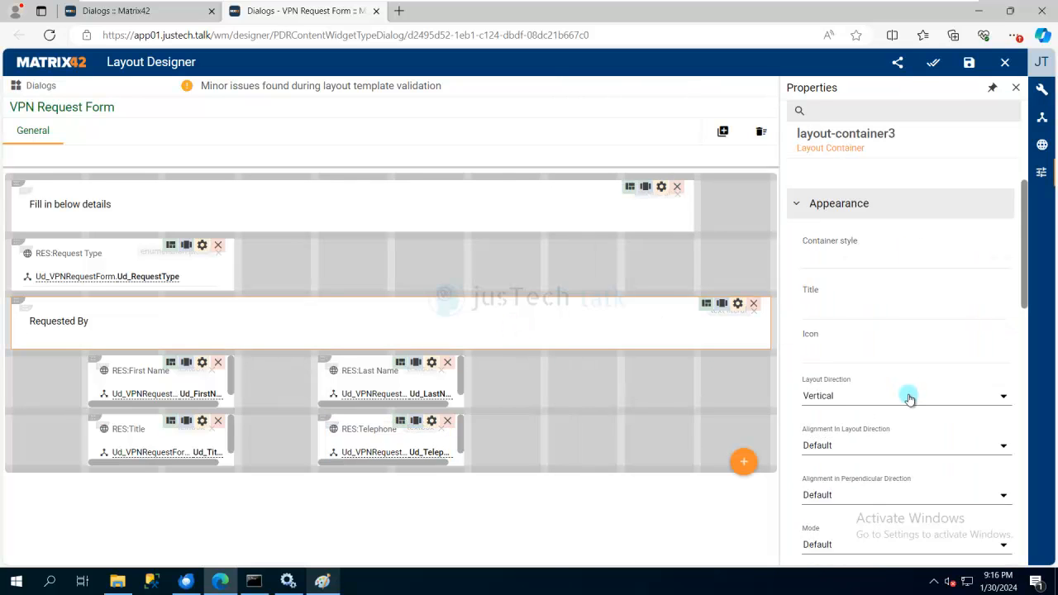
{"action": "scroll", "coordinate": [907, 399], "scroll_direction": "down", "scroll_amount": 3}
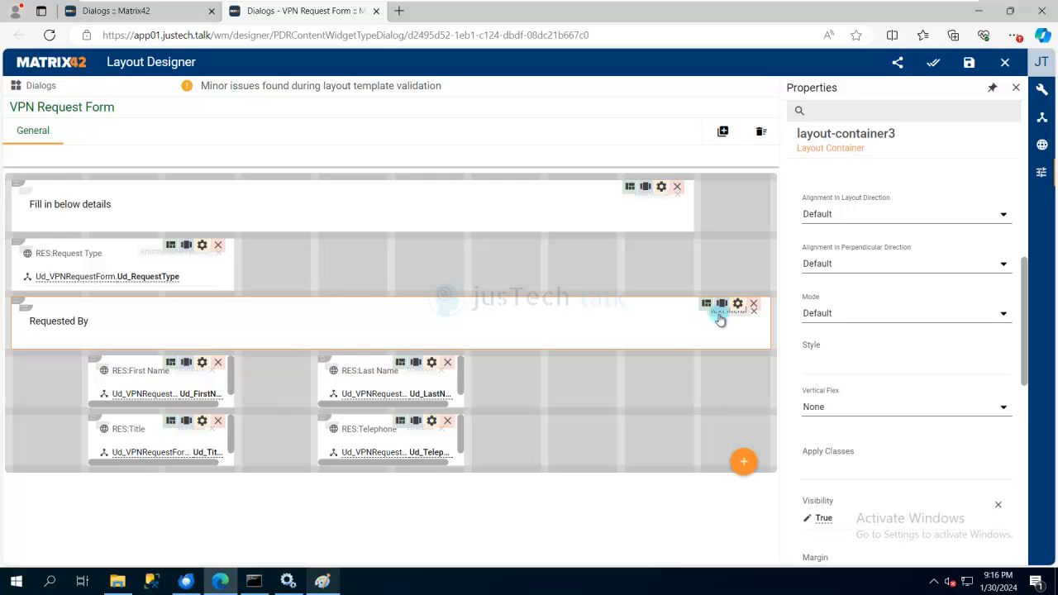
{"action": "left_click", "coordinate": [719, 318]}
{"action": "scroll", "coordinate": [902, 371], "scroll_direction": "up", "scroll_amount": 5}
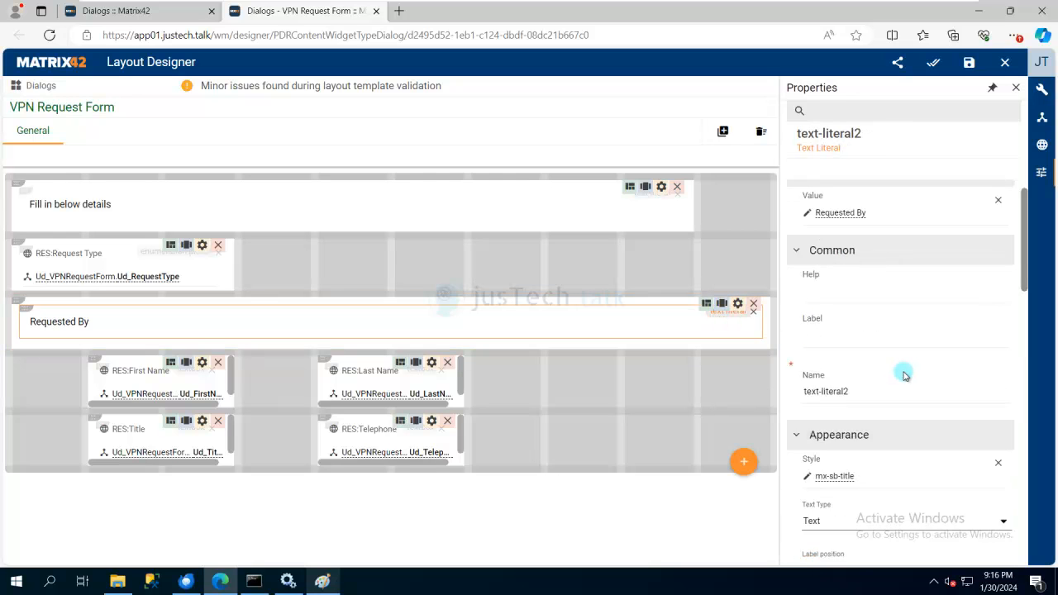
{"action": "scroll", "coordinate": [906, 376], "scroll_direction": "down", "scroll_amount": 1}
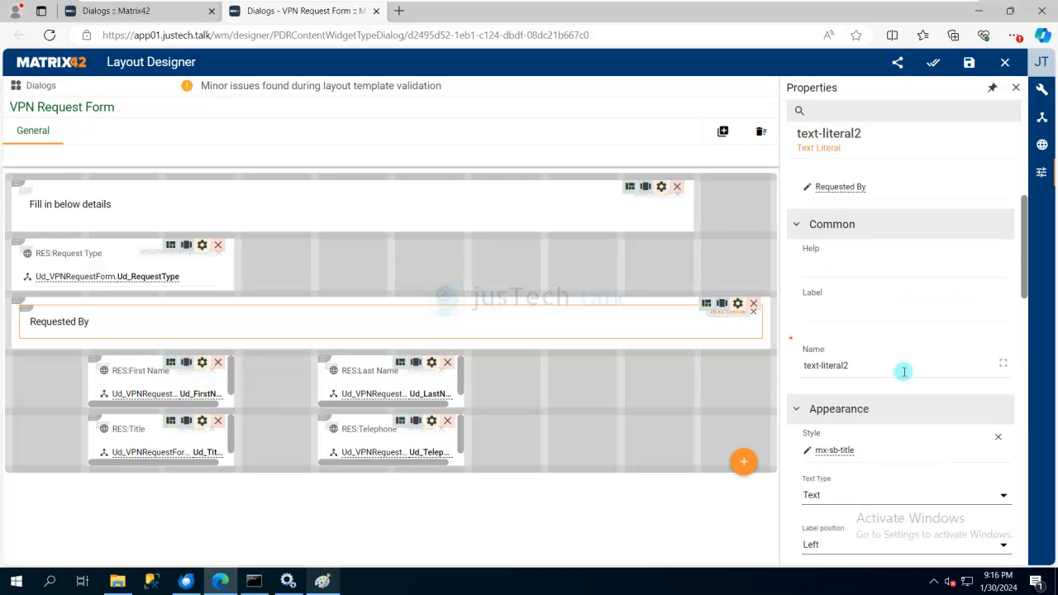
{"action": "left_click", "coordinate": [1004, 496]}
{"action": "left_click", "coordinate": [1004, 497]}
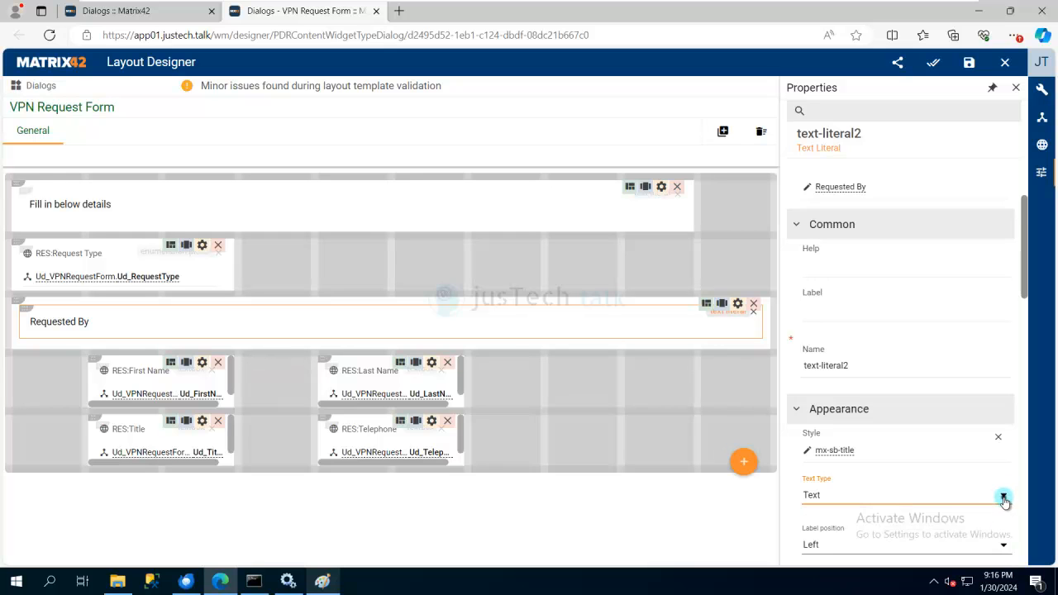
{"action": "left_click", "coordinate": [593, 381]}
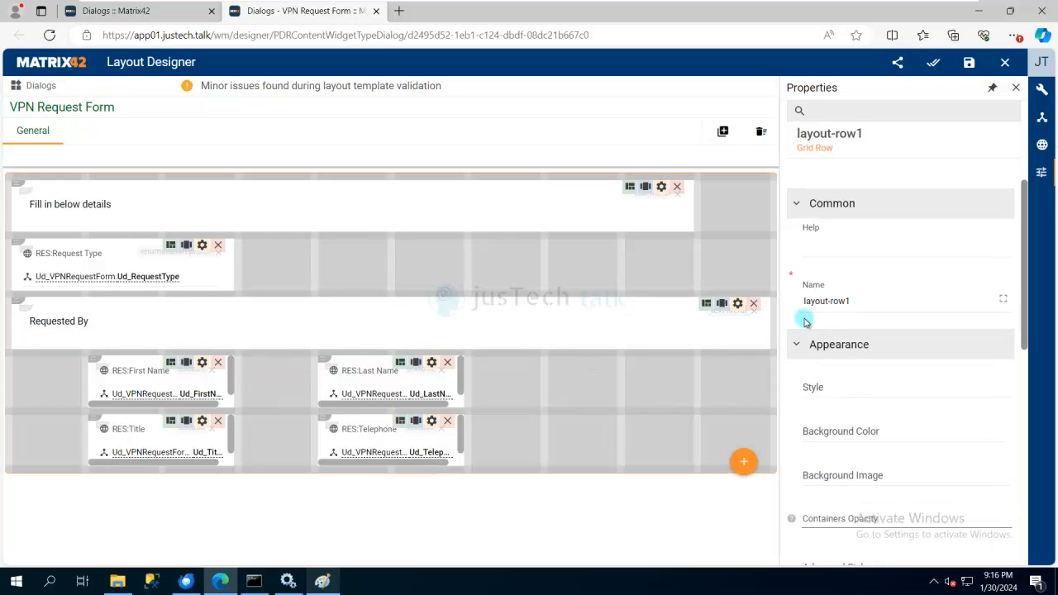
Check the reference form in Paint, and add the Ud_PhysicalLocation attribute as a TextBox to the right of Telephone
{"action": "left_click", "coordinate": [319, 588]}
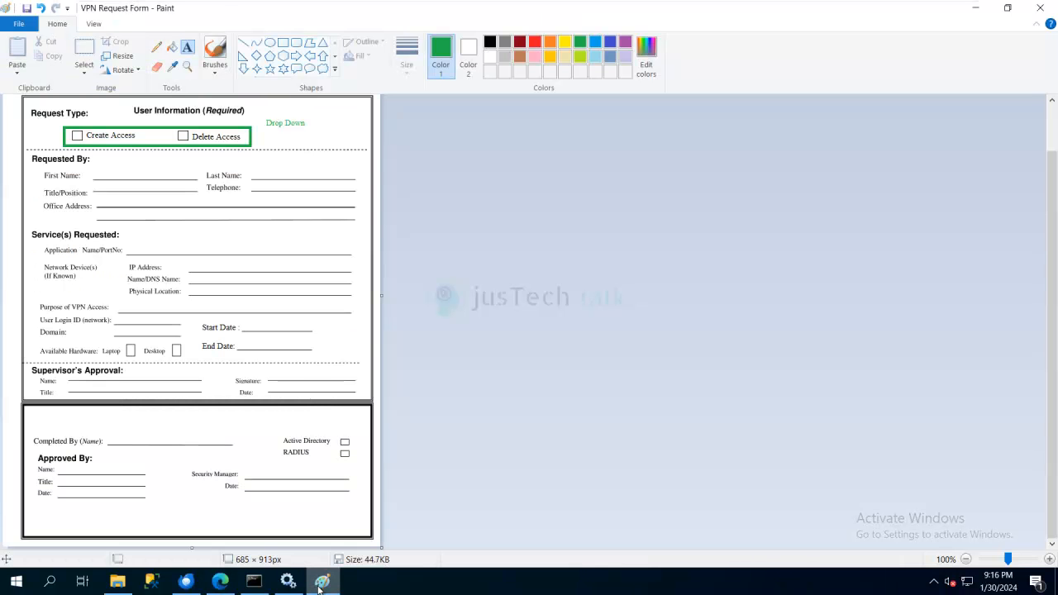
{"action": "left_click", "coordinate": [319, 588]}
{"action": "left_click", "coordinate": [1043, 117]}
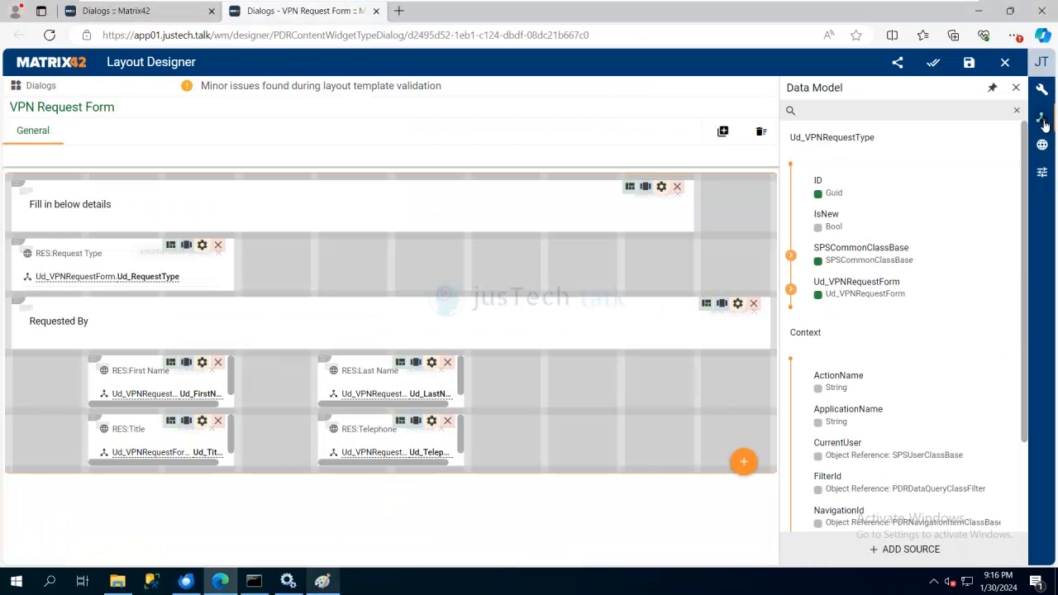
{"action": "left_click", "coordinate": [899, 114]}
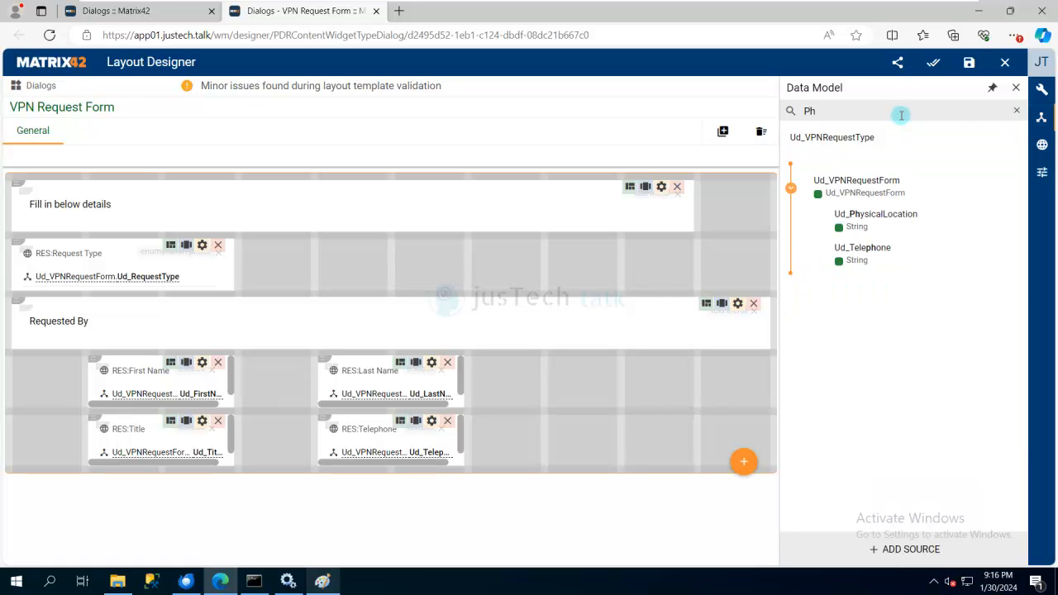
{"action": "type", "text": "Phs"}
{"action": "key", "text": "BackSpace"}
{"action": "type", "text": "y"}
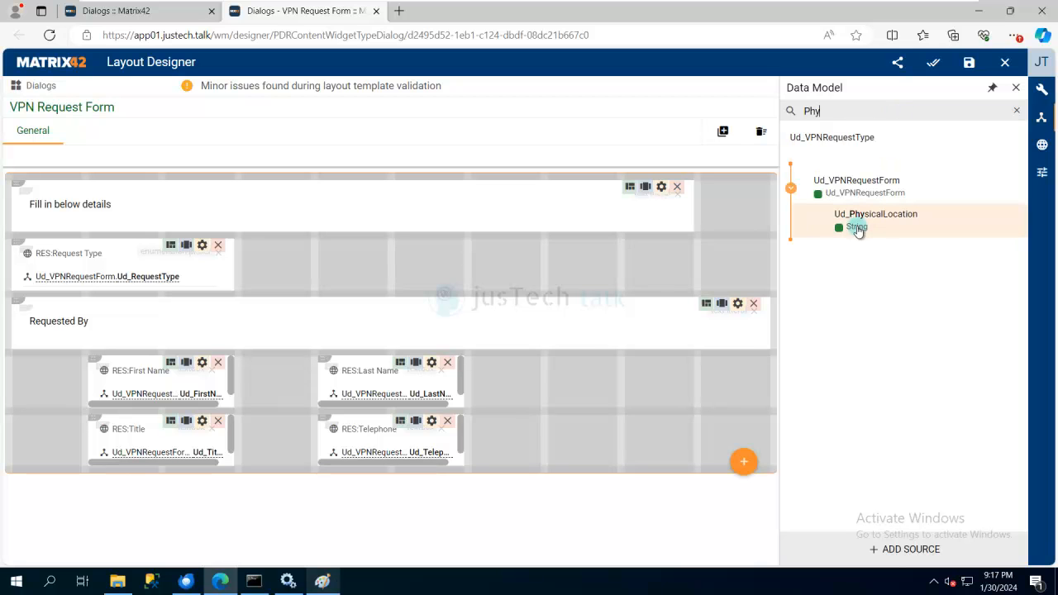
{"action": "left_click_drag", "start_coordinate": [859, 230], "coordinate": [560, 445]}
{"action": "left_click", "coordinate": [506, 388]}
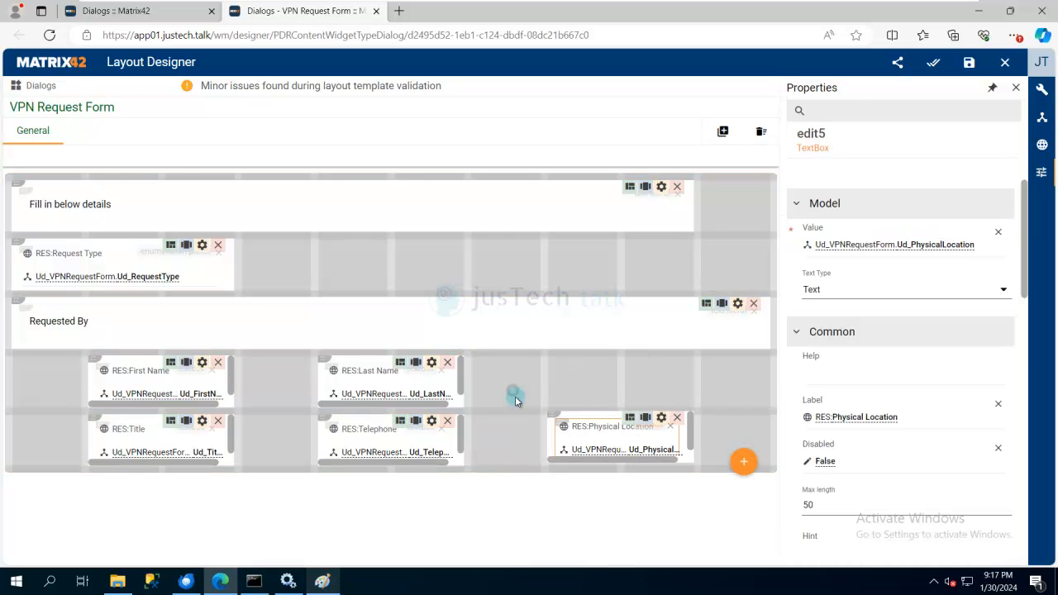
Try to fit Title, Telephone and Physical Location together in one row by shifting all three towards the row's start
{"action": "left_click_drag", "start_coordinate": [95, 420], "coordinate": [25, 422]}
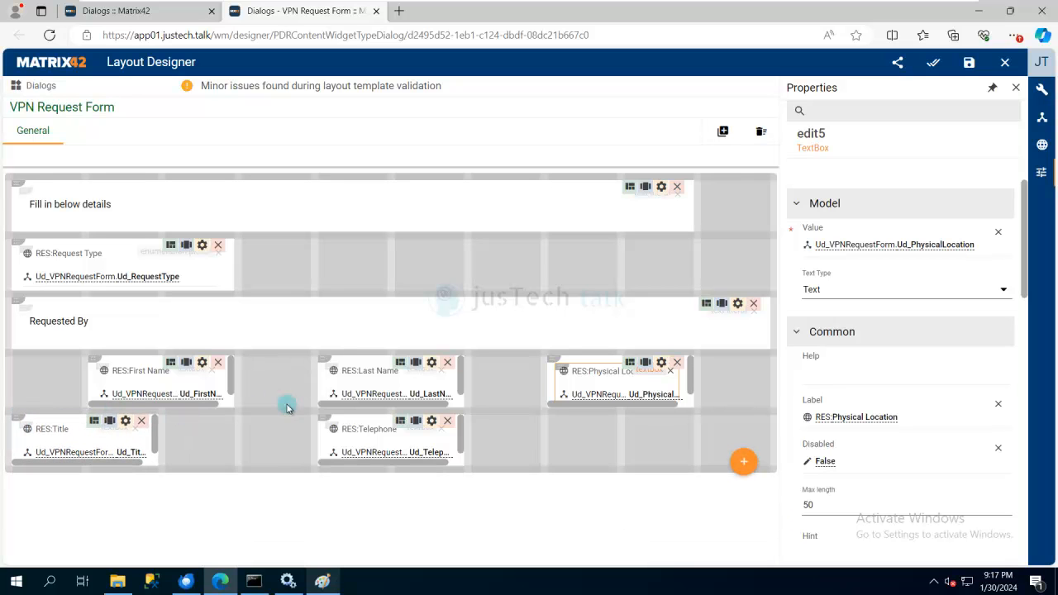
{"action": "left_click_drag", "start_coordinate": [325, 421], "coordinate": [209, 423]}
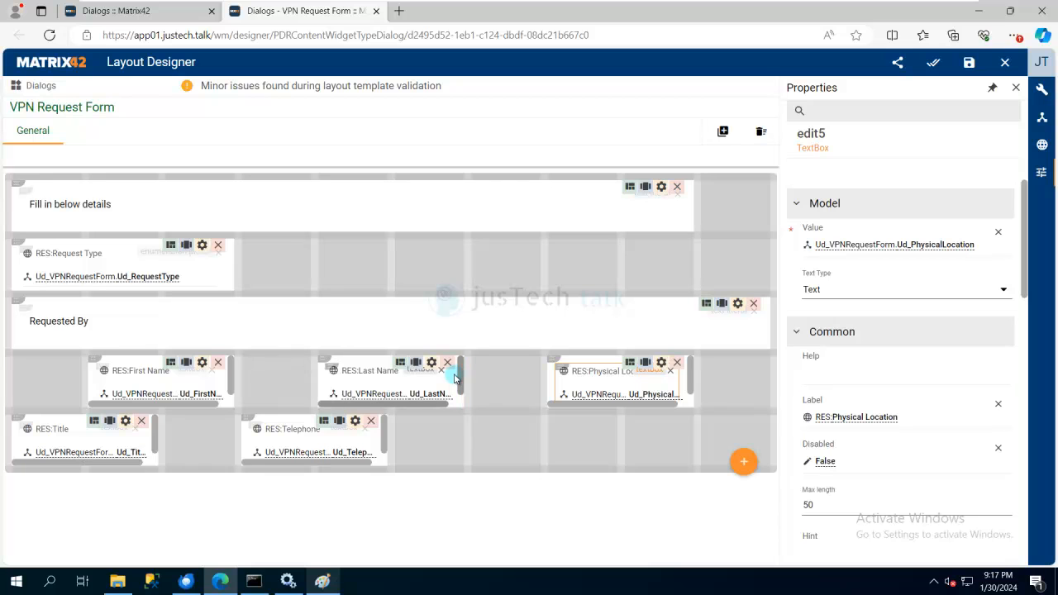
{"action": "left_click_drag", "start_coordinate": [558, 358], "coordinate": [424, 425]}
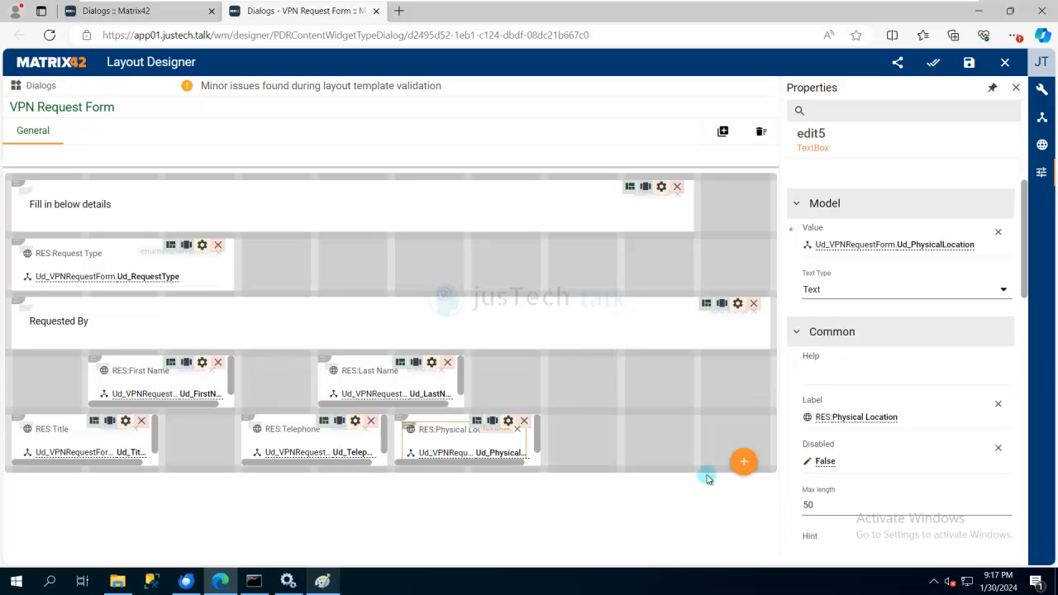
Realign Title and Telephone beneath First Name and Last Name, and place Physical Location in a new row below, seven grid columns wide
{"action": "left_click", "coordinate": [323, 583]}
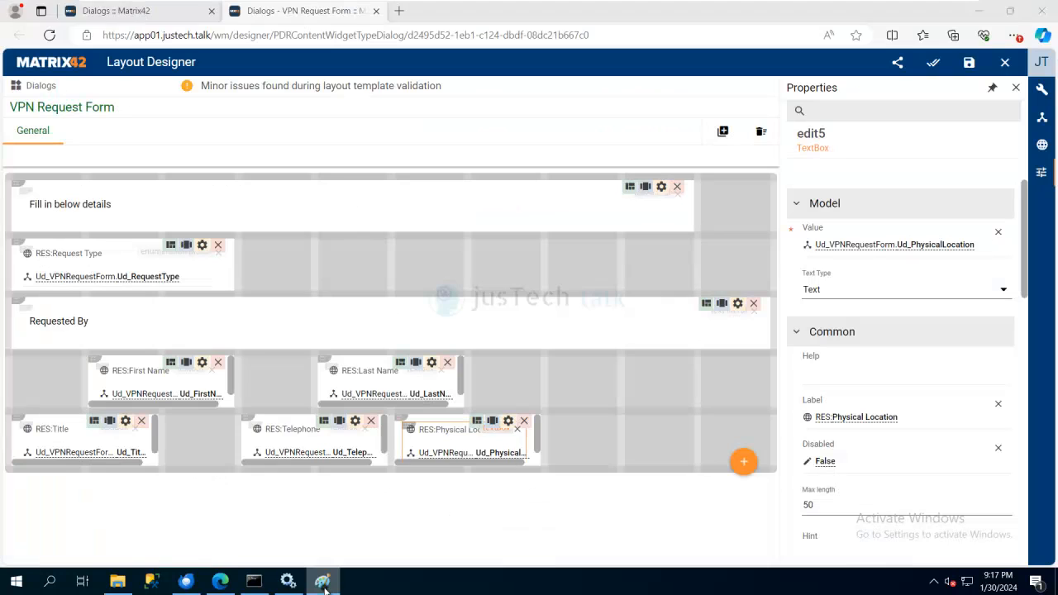
{"action": "left_click", "coordinate": [322, 582]}
{"action": "left_click_drag", "start_coordinate": [401, 420], "coordinate": [108, 478]}
{"action": "left_click_drag", "start_coordinate": [19, 421], "coordinate": [94, 417]}
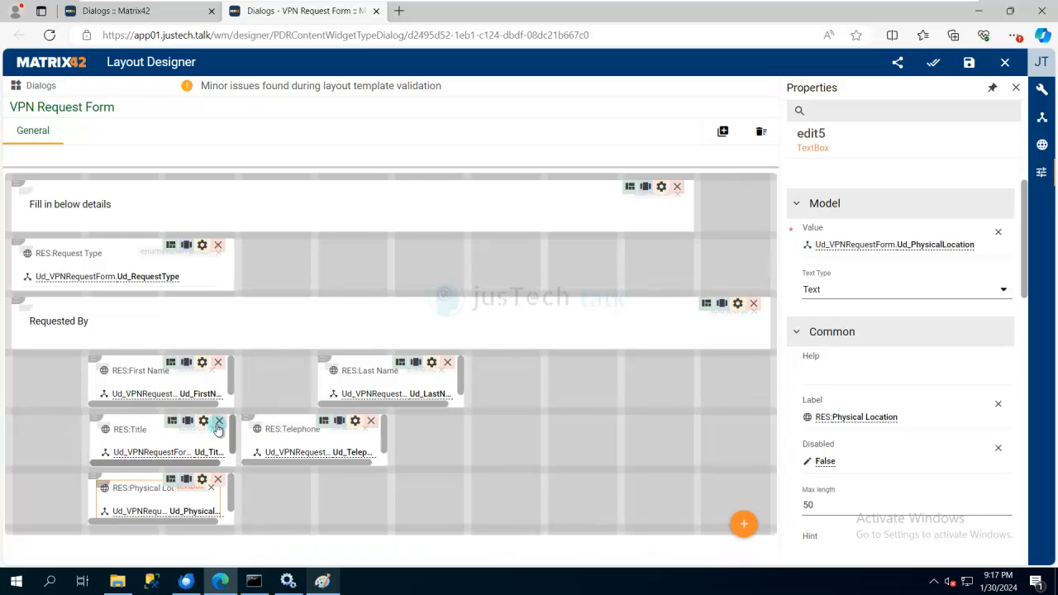
{"action": "left_click_drag", "start_coordinate": [245, 419], "coordinate": [325, 412]}
{"action": "left_click_drag", "start_coordinate": [233, 495], "coordinate": [604, 481]}
Check the reference form in Paint, and add Ud_PurposeOfVPNAccess as a full-width Text Area in a new row beneath Physical Location
{"action": "left_click", "coordinate": [1040, 120]}
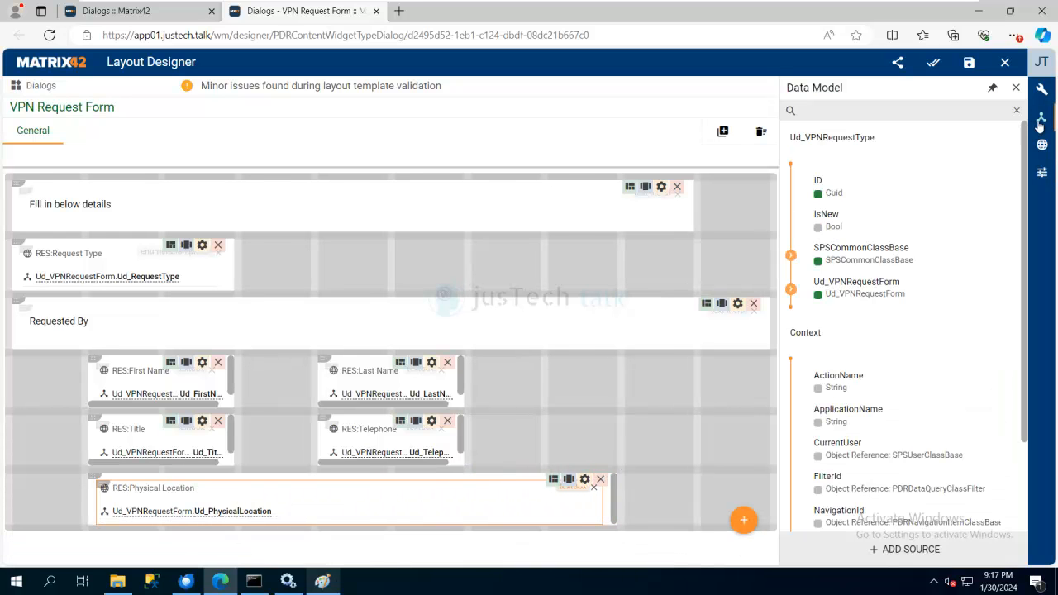
{"action": "left_click", "coordinate": [335, 592]}
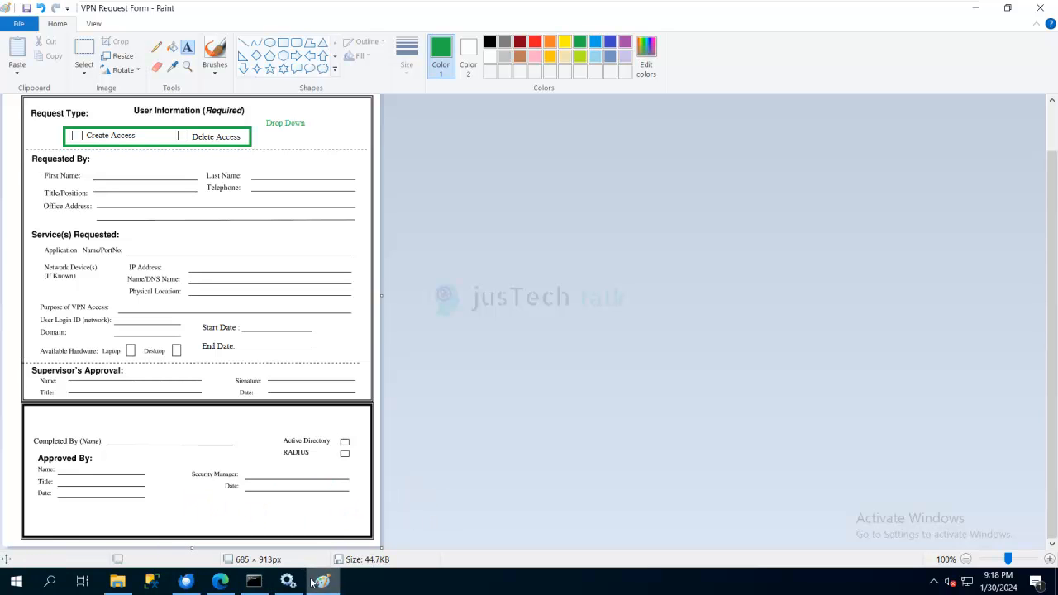
{"action": "left_click", "coordinate": [220, 584]}
{"action": "left_click", "coordinate": [220, 584]}
{"action": "left_click", "coordinate": [220, 583]}
{"action": "left_click", "coordinate": [959, 117]}
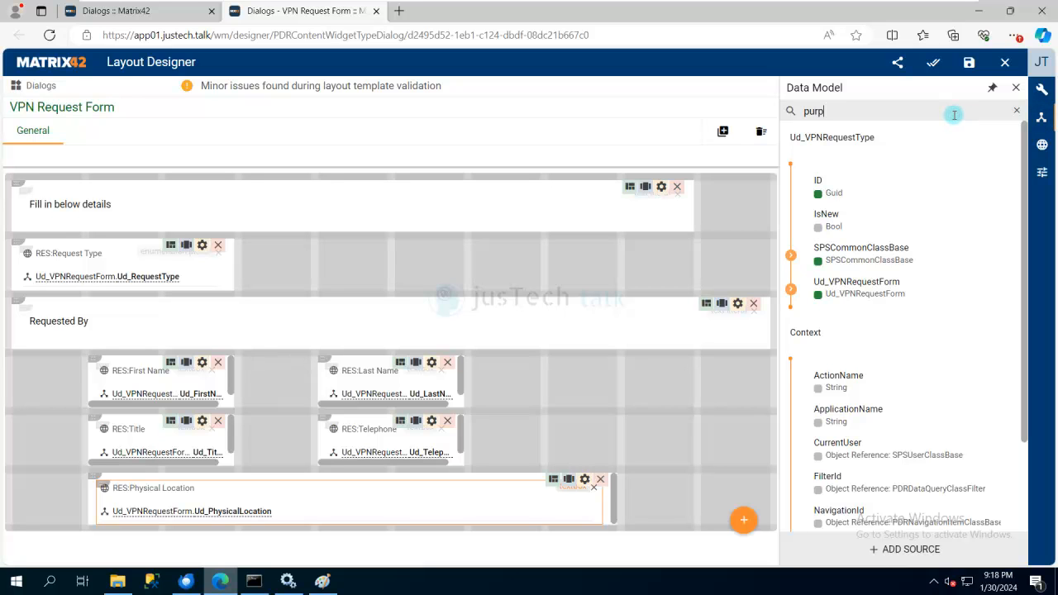
{"action": "left_click_drag", "start_coordinate": [857, 221], "coordinate": [521, 434]}
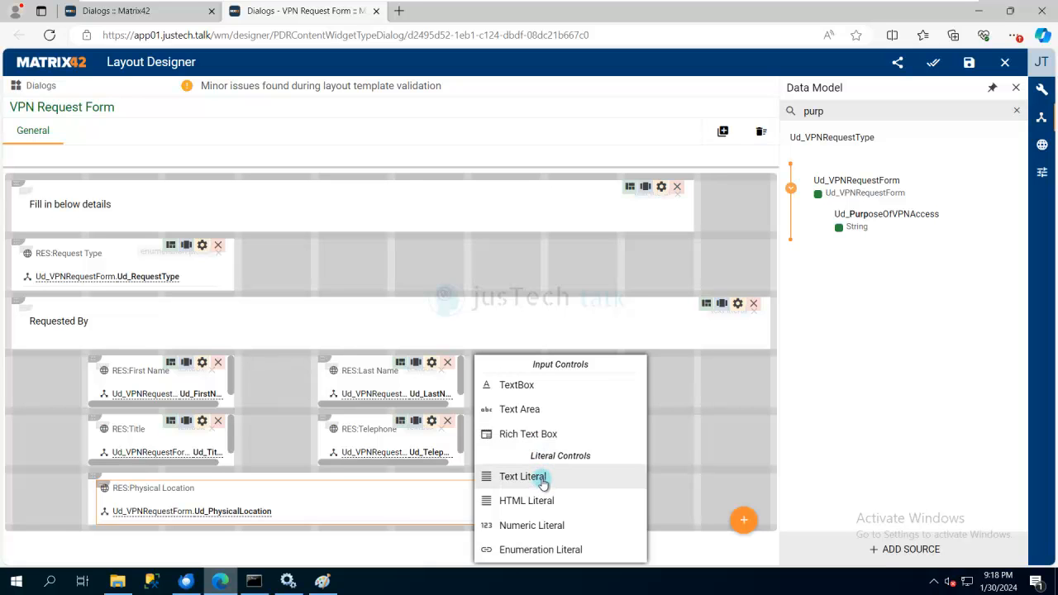
{"action": "left_click", "coordinate": [533, 410]}
{"action": "left_click_drag", "start_coordinate": [555, 359], "coordinate": [4, 549]}
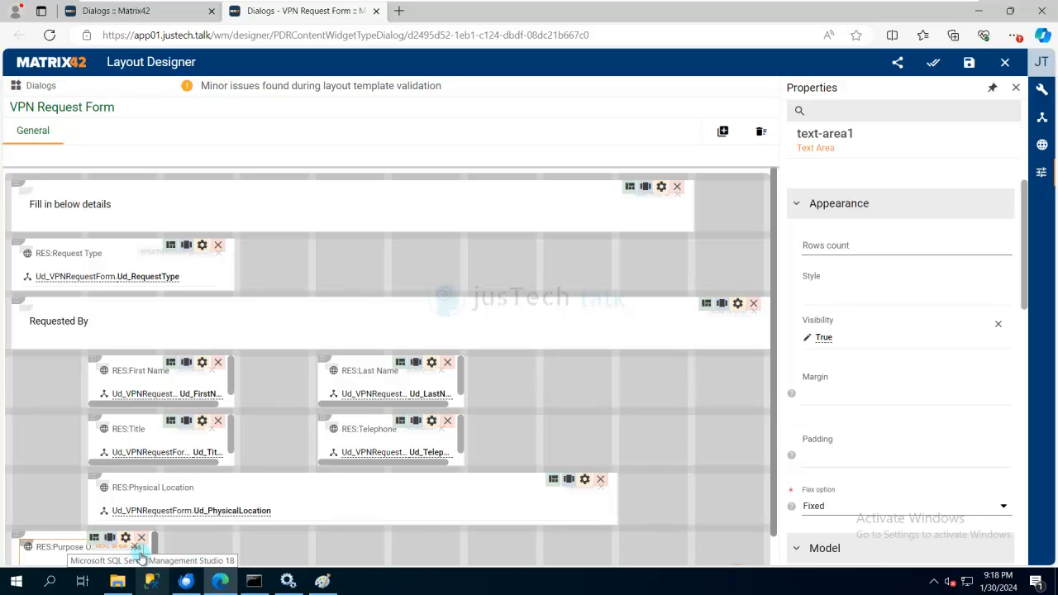
{"action": "left_click_drag", "start_coordinate": [168, 537], "coordinate": [748, 551]}
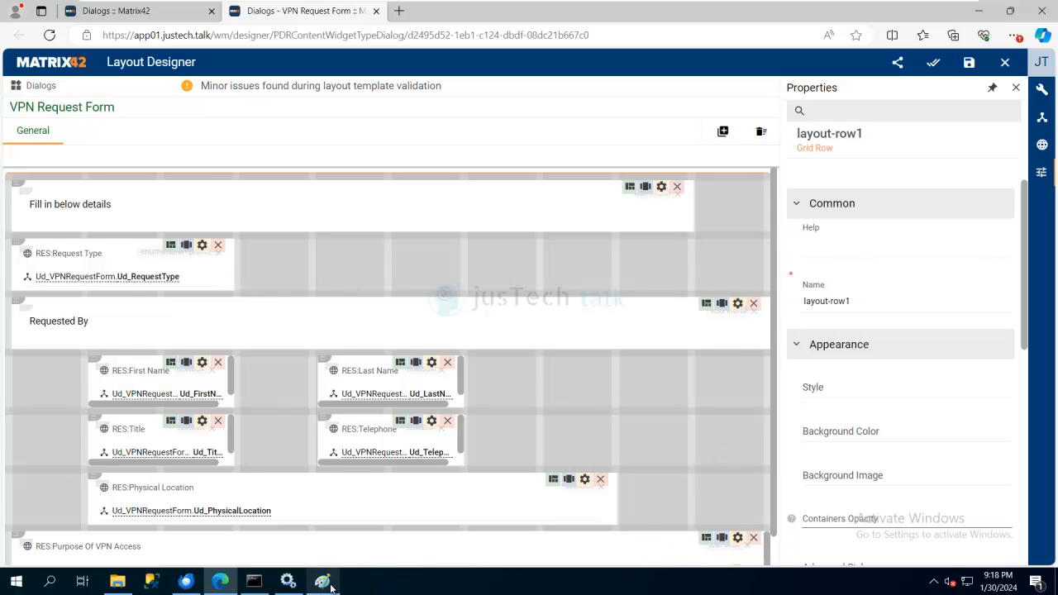
Check the reference form in Paint, and add the Ud_Laptop attribute as a CheckBox in a new row beneath Purpose Of VPN Access
{"action": "left_click", "coordinate": [323, 582]}
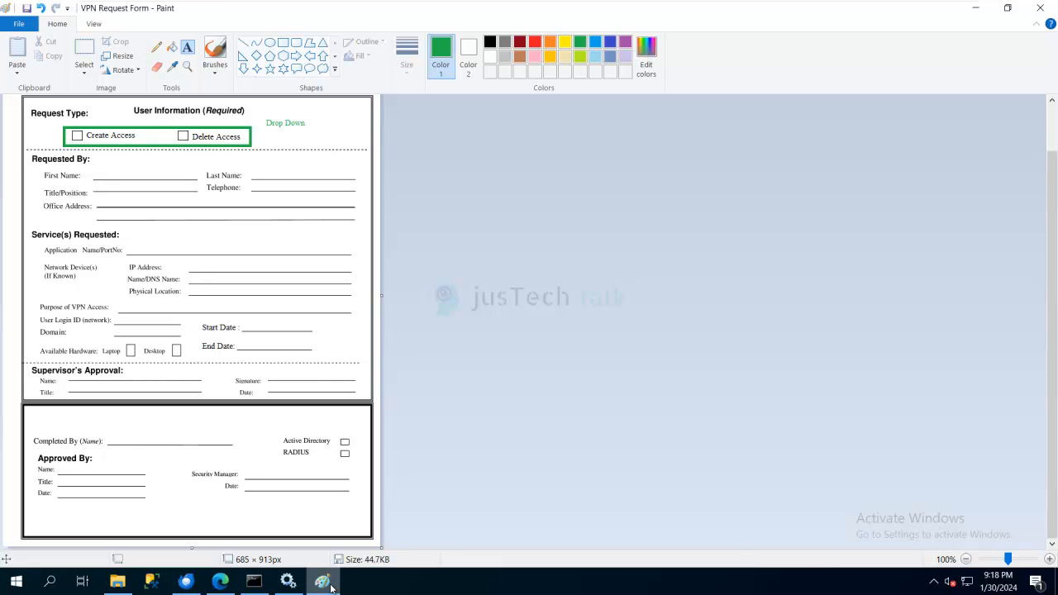
{"action": "left_click", "coordinate": [322, 582]}
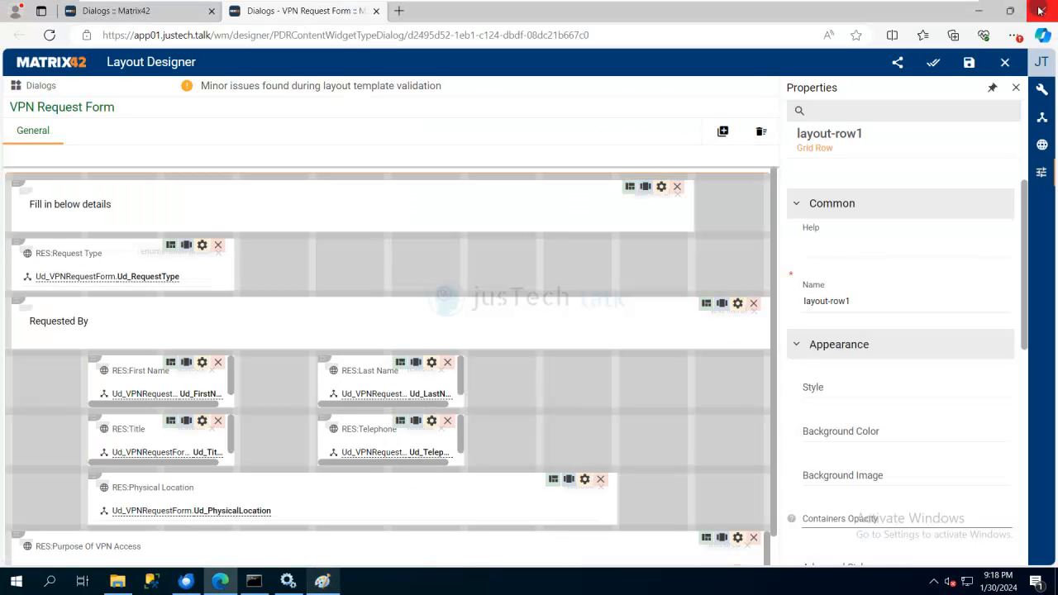
{"action": "left_click", "coordinate": [1044, 118]}
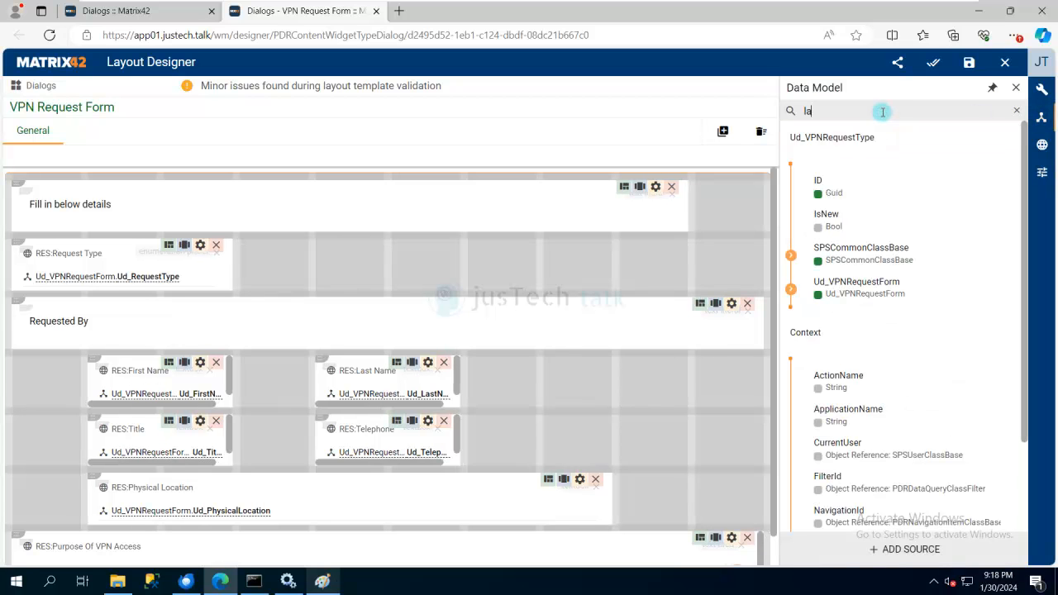
{"action": "type", "text": "laptop"}
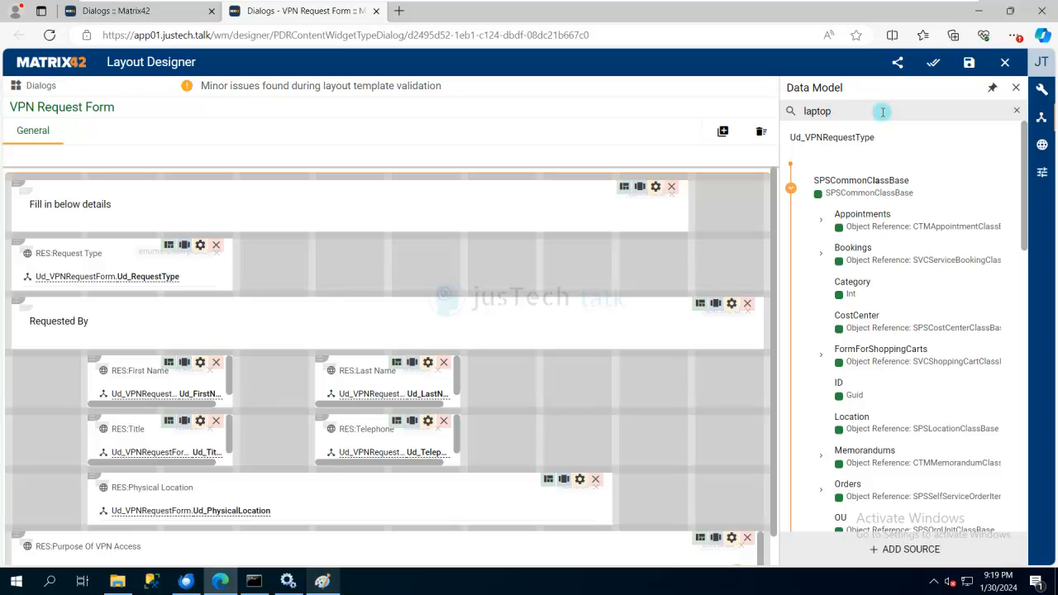
{"action": "left_click_drag", "start_coordinate": [855, 223], "coordinate": [517, 438]}
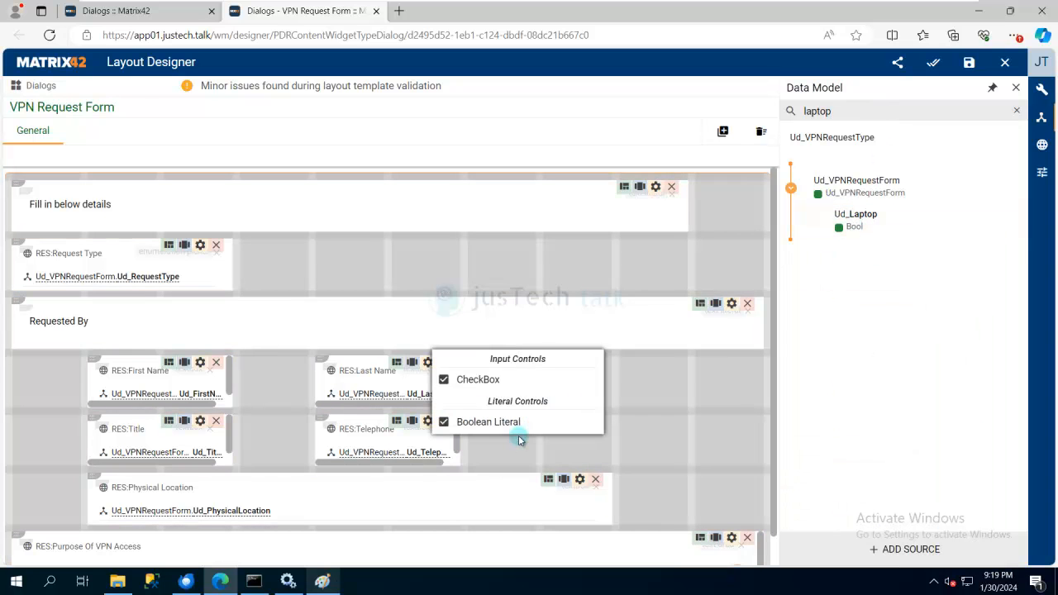
{"action": "left_click", "coordinate": [485, 381]}
{"action": "left_click_drag", "start_coordinate": [472, 357], "coordinate": [455, 550]}
{"action": "scroll", "coordinate": [675, 399], "scroll_direction": "down", "scroll_amount": 1}
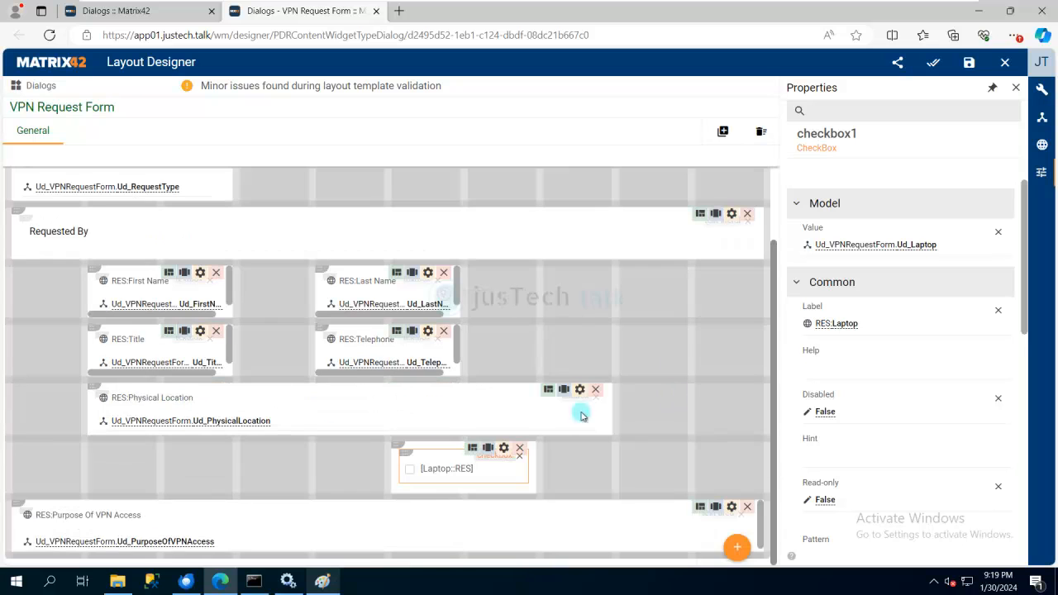
{"action": "left_click_drag", "start_coordinate": [372, 533], "coordinate": [172, 501]}
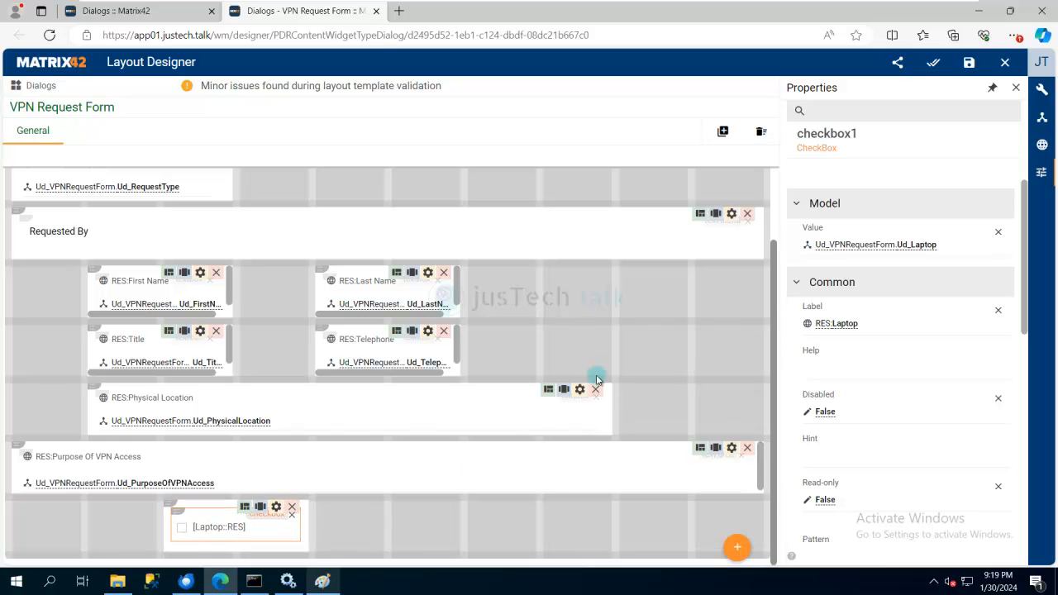
Add the Ud_Desktop attribute as a CheckBox in the Laptop row, and move the Laptop CheckBox directly beside it
{"action": "left_click", "coordinate": [1043, 120]}
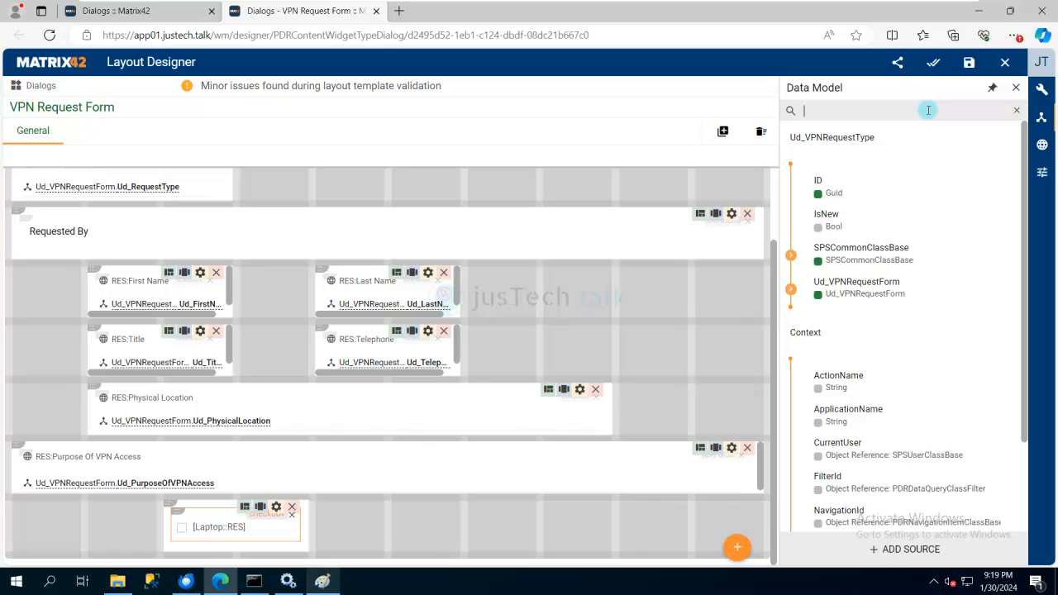
{"action": "left_click_drag", "start_coordinate": [857, 222], "coordinate": [456, 522]}
{"action": "left_click", "coordinate": [417, 380]}
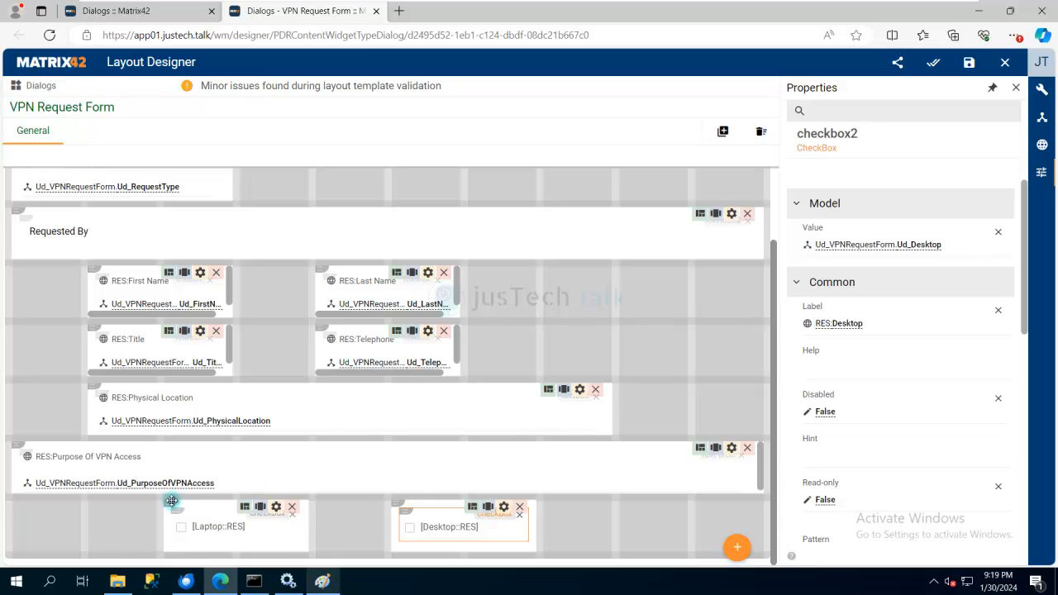
{"action": "left_click_drag", "start_coordinate": [171, 501], "coordinate": [245, 502]}
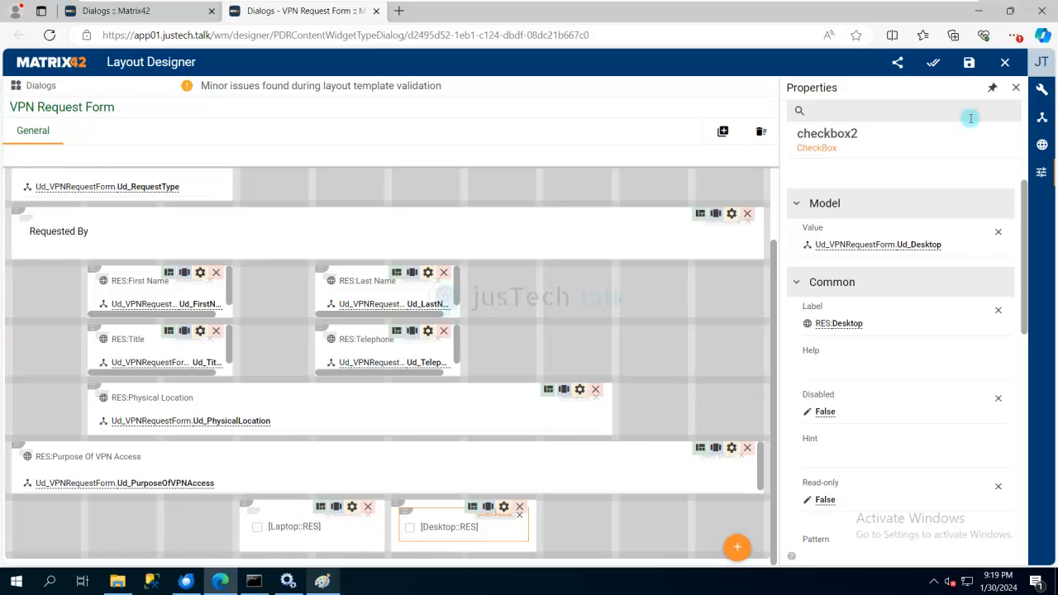
Check the reference form in Paint, and add a Text Literal with static value "Available Hardware" at the start of the Laptop/Desktop row
{"action": "left_click", "coordinate": [1042, 89]}
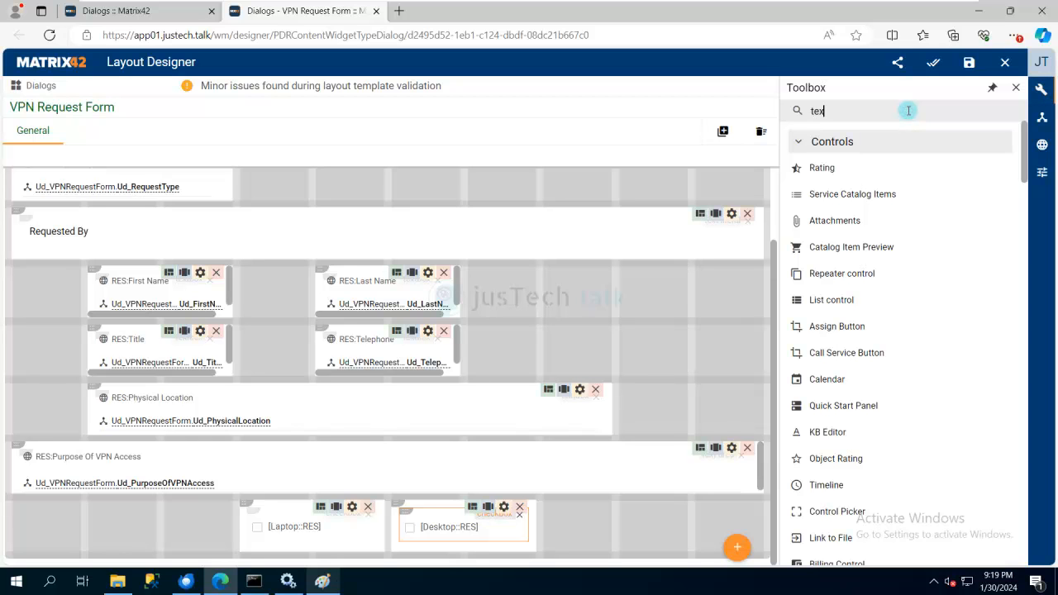
{"action": "left_click_drag", "start_coordinate": [848, 171], "coordinate": [62, 526]}
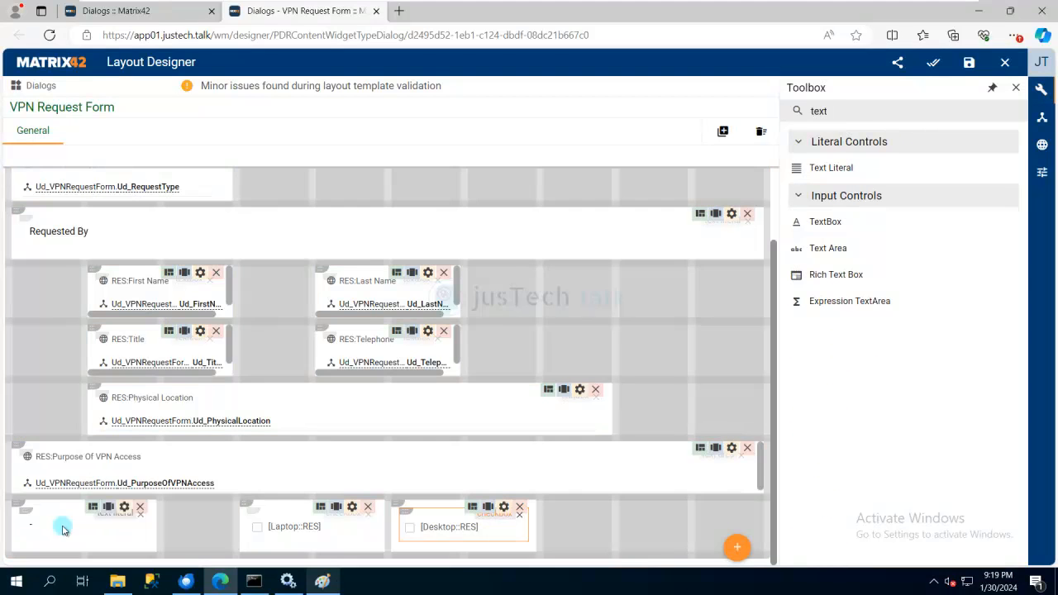
{"action": "left_click", "coordinate": [323, 582]}
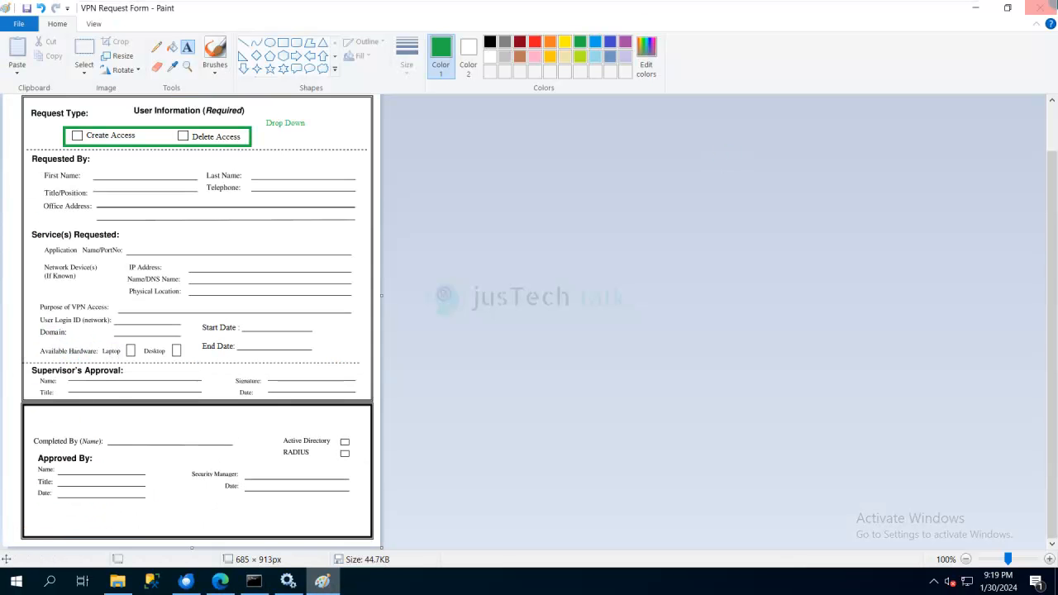
{"action": "left_click", "coordinate": [976, 7]}
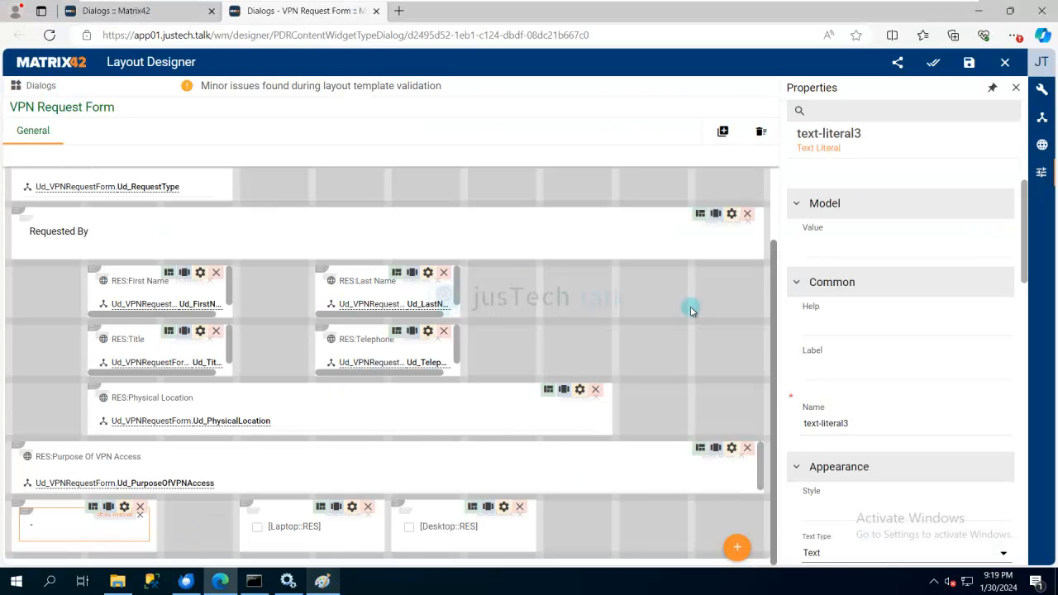
{"action": "left_click", "coordinate": [841, 252]}
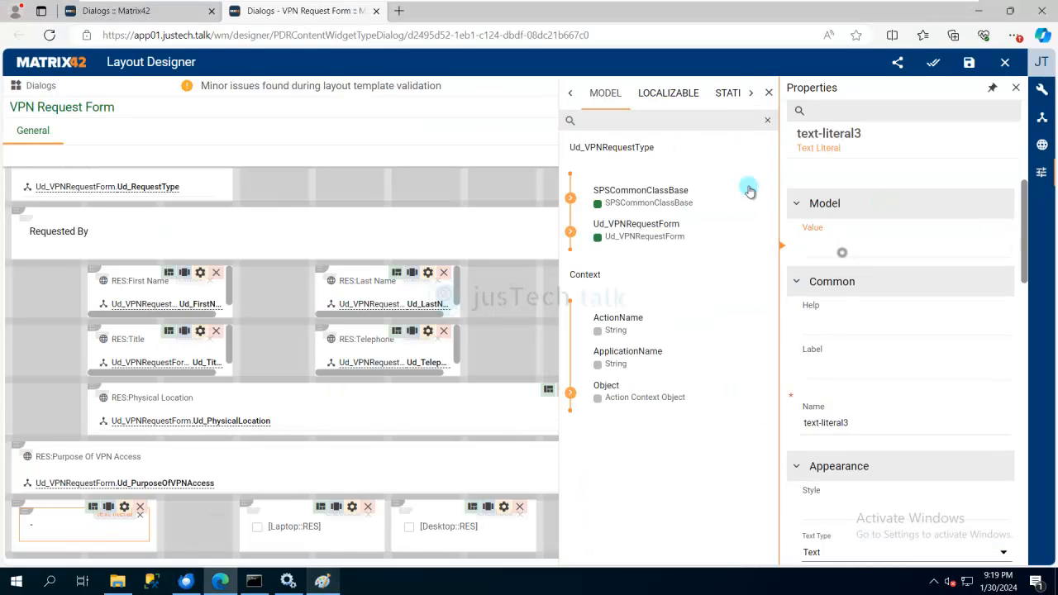
{"action": "left_click", "coordinate": [727, 93]}
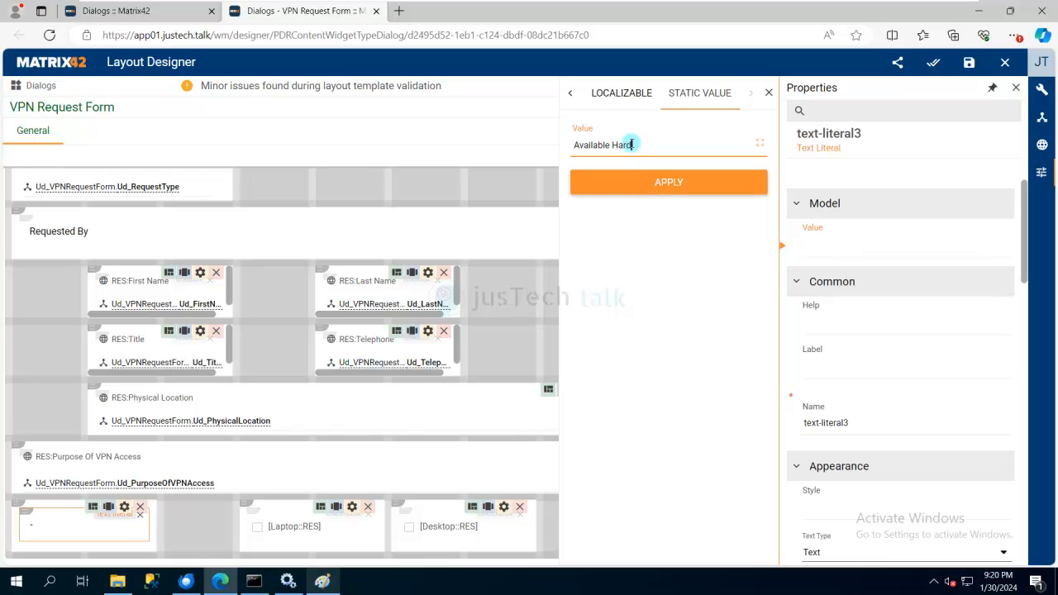
{"action": "left_click", "coordinate": [671, 181]}
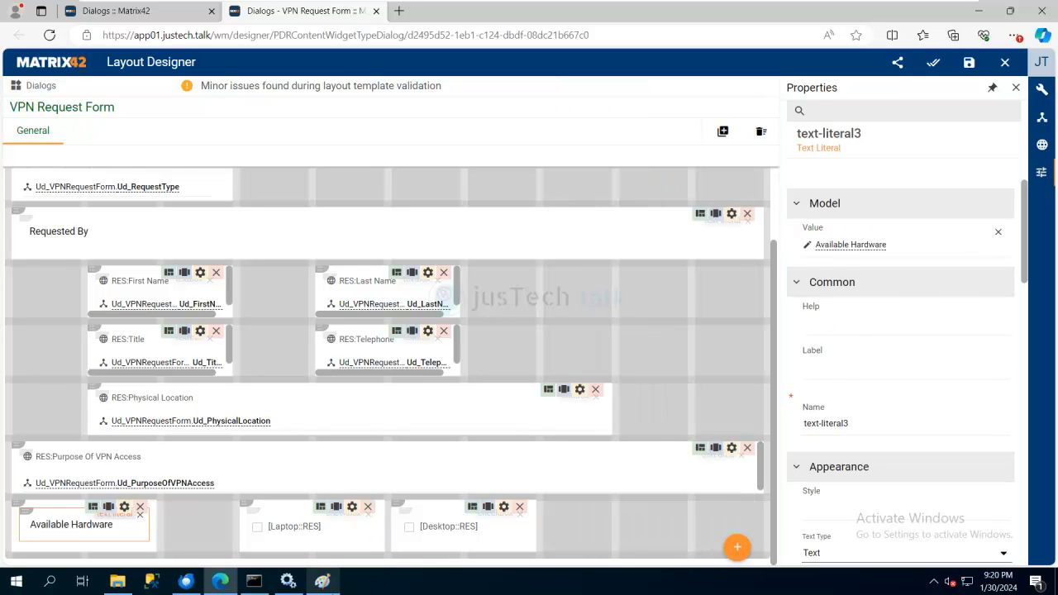
Add the Ud_StartDate attribute as a Date picker in the Available Hardware row, after the Desktop CheckBox
{"action": "left_click", "coordinate": [1046, 120]}
{"action": "left_click", "coordinate": [890, 105]}
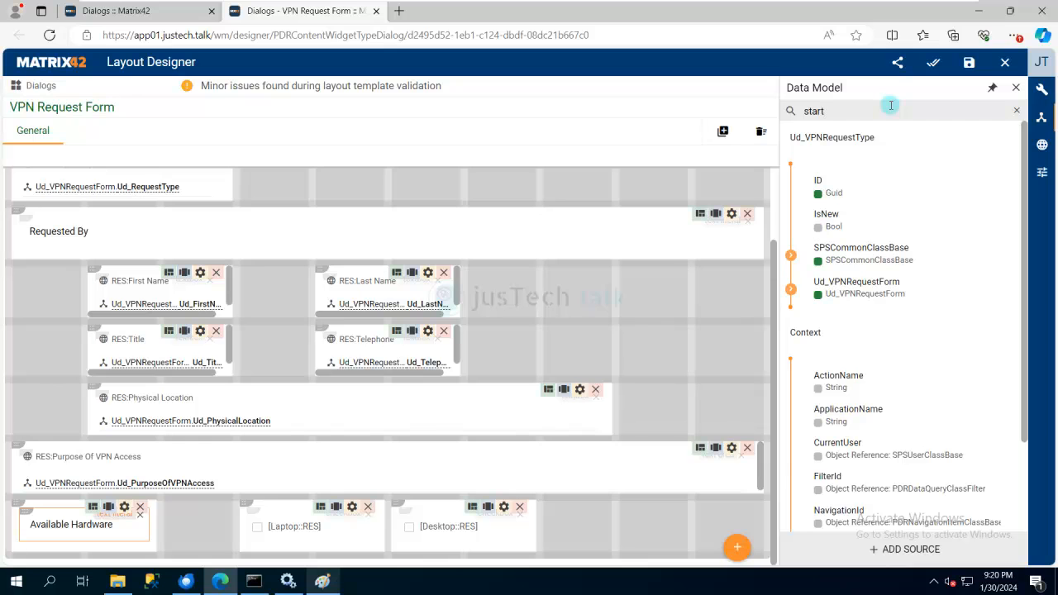
{"action": "left_click_drag", "start_coordinate": [851, 234], "coordinate": [637, 525]}
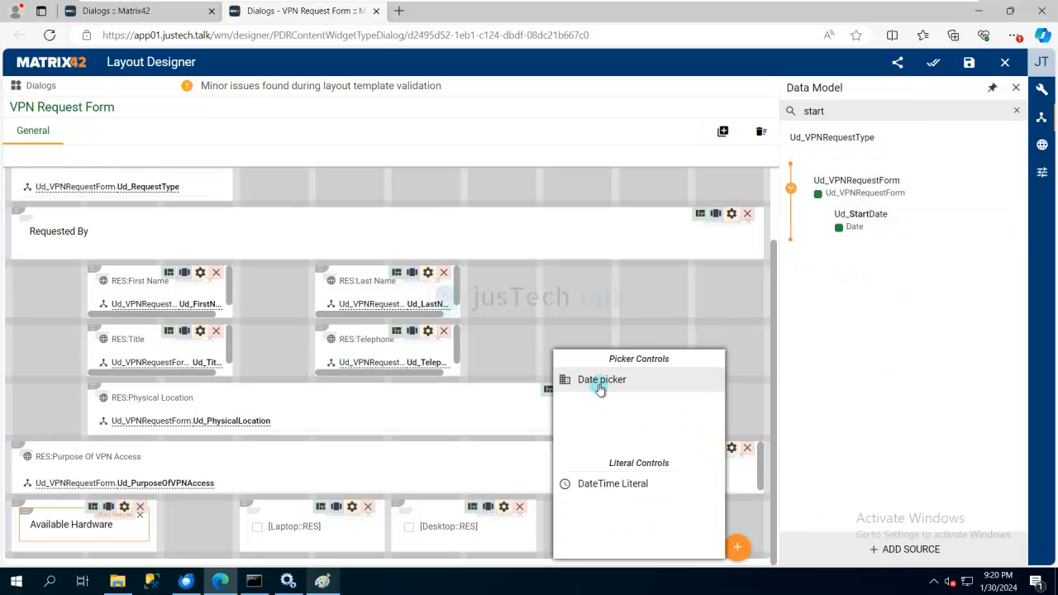
{"action": "left_click", "coordinate": [600, 386]}
Rearrange the Available Hardware row so the Laptop and Desktop CheckBoxes and the Start Date picker directly follow the Available Hardware text
{"action": "left_click_drag", "start_coordinate": [625, 506], "coordinate": [246, 565]}
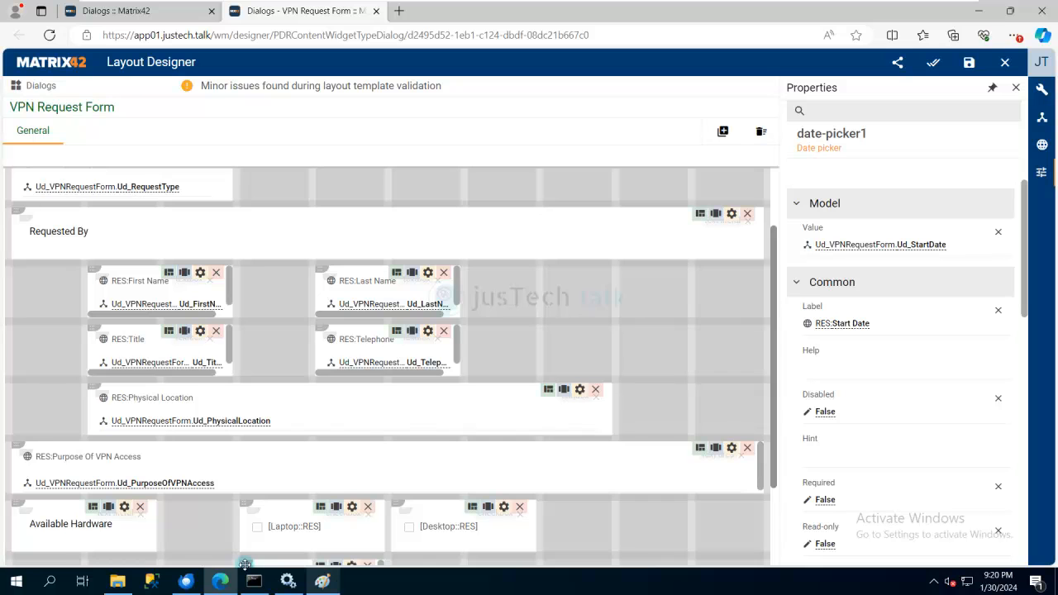
{"action": "left_click_drag", "start_coordinate": [323, 546], "coordinate": [557, 505]}
{"action": "left_click_drag", "start_coordinate": [210, 504], "coordinate": [374, 504]}
{"action": "left_click_drag", "start_coordinate": [549, 505], "coordinate": [481, 504]}
Add the Ud_EndDate attribute as a Date picker directly after Start Date in the Available Hardware row
{"action": "left_click", "coordinate": [1043, 117]}
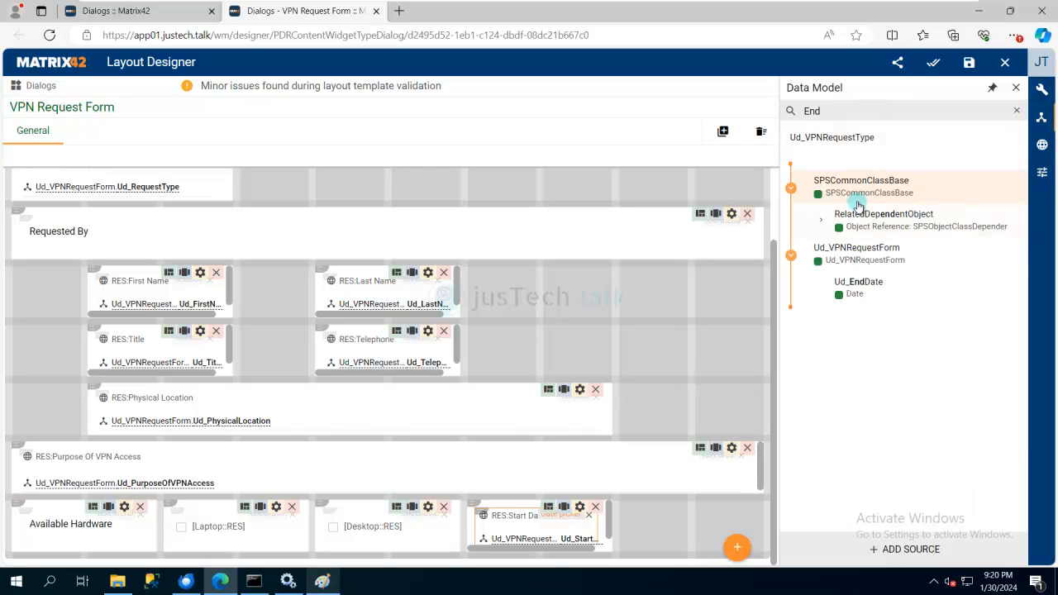
{"action": "left_click_drag", "start_coordinate": [858, 297], "coordinate": [683, 521]}
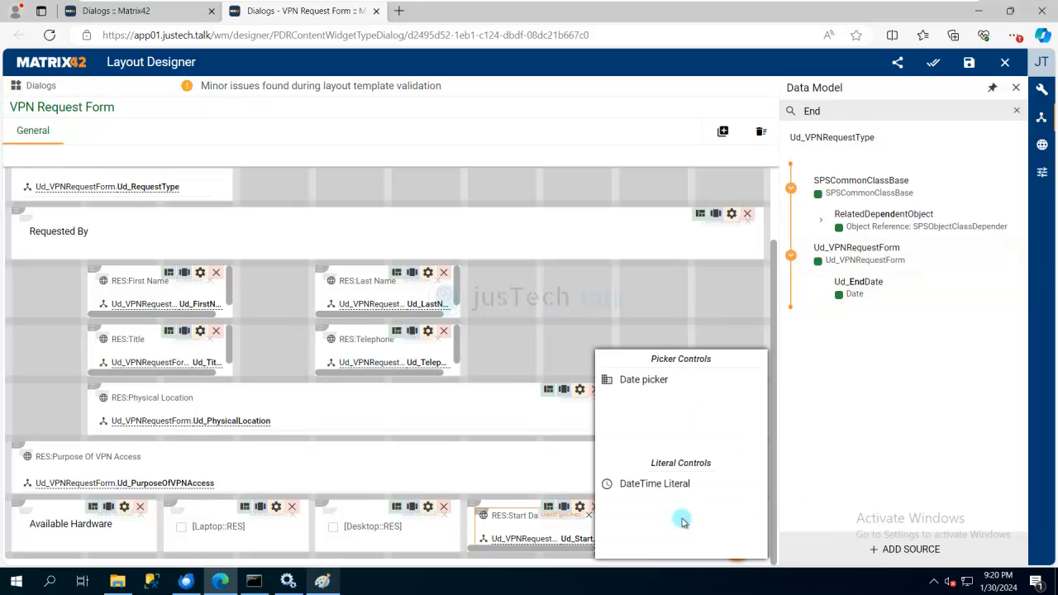
{"action": "left_click", "coordinate": [650, 380]}
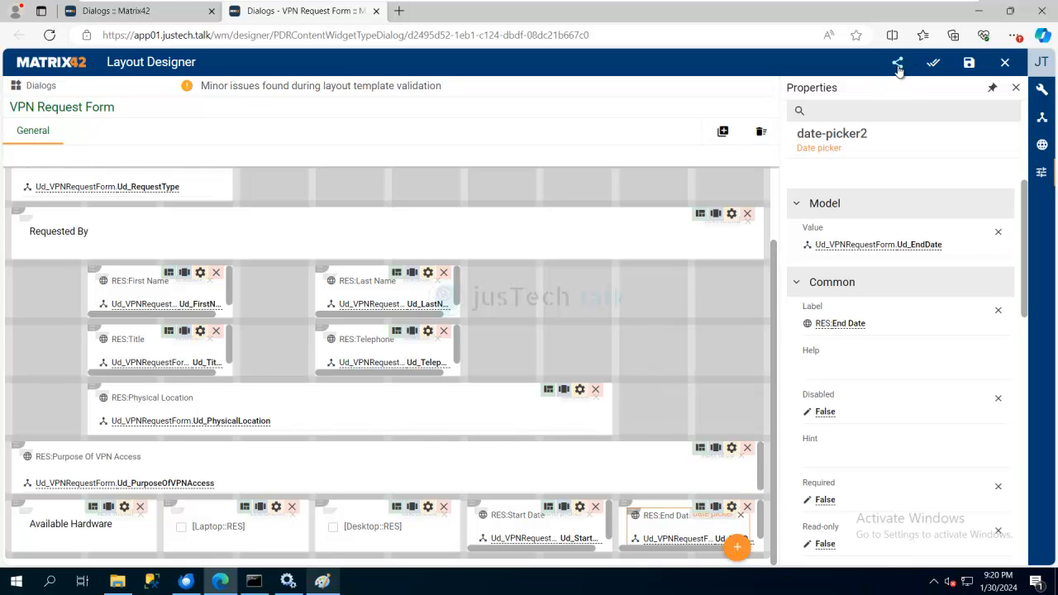
{"action": "scroll", "coordinate": [894, 359], "scroll_direction": "down", "scroll_amount": 3}
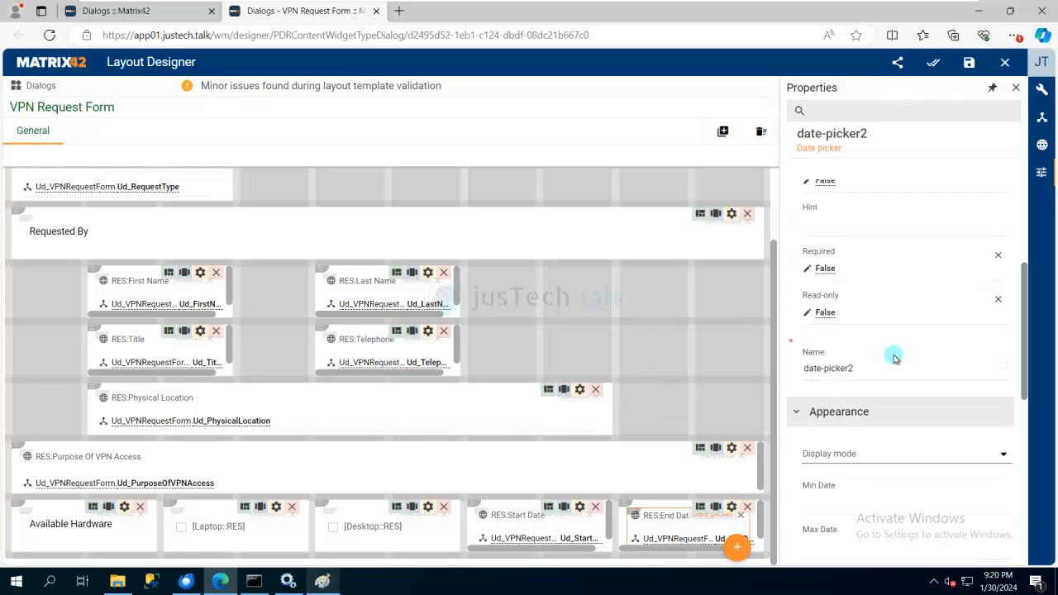
{"action": "scroll", "coordinate": [893, 359], "scroll_direction": "down", "scroll_amount": 1}
{"action": "left_click", "coordinate": [1005, 399]}
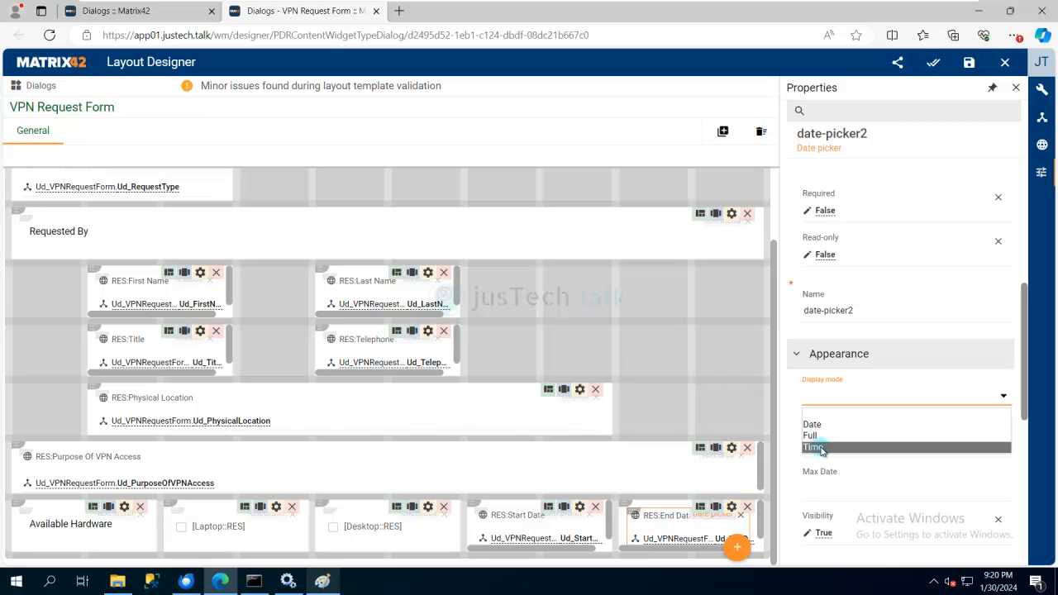
{"action": "left_click", "coordinate": [732, 405]}
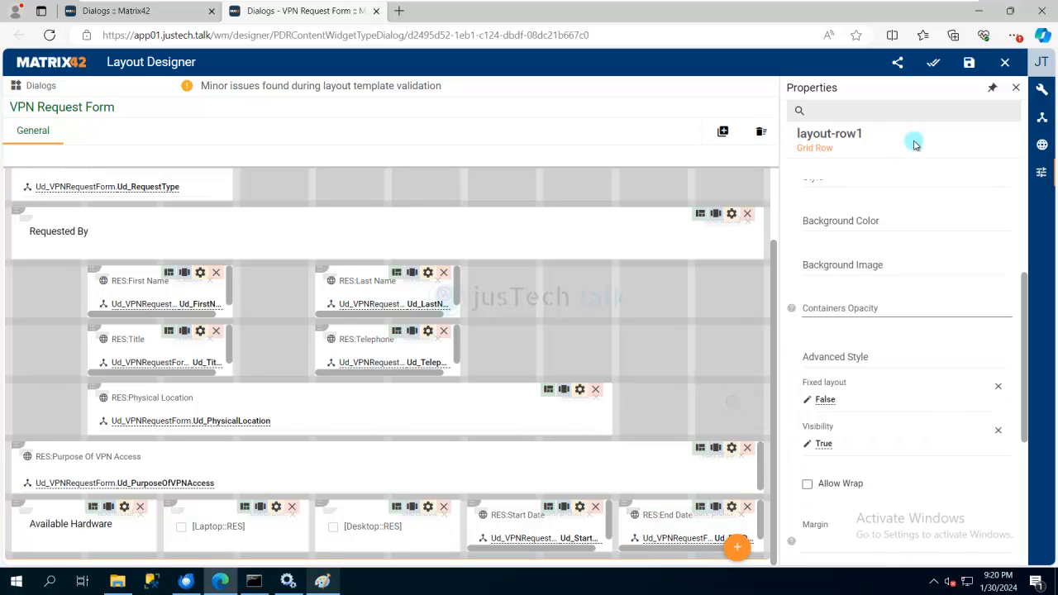
Save the current VPN Request Form layout and publish it
{"action": "left_click", "coordinate": [898, 63]}
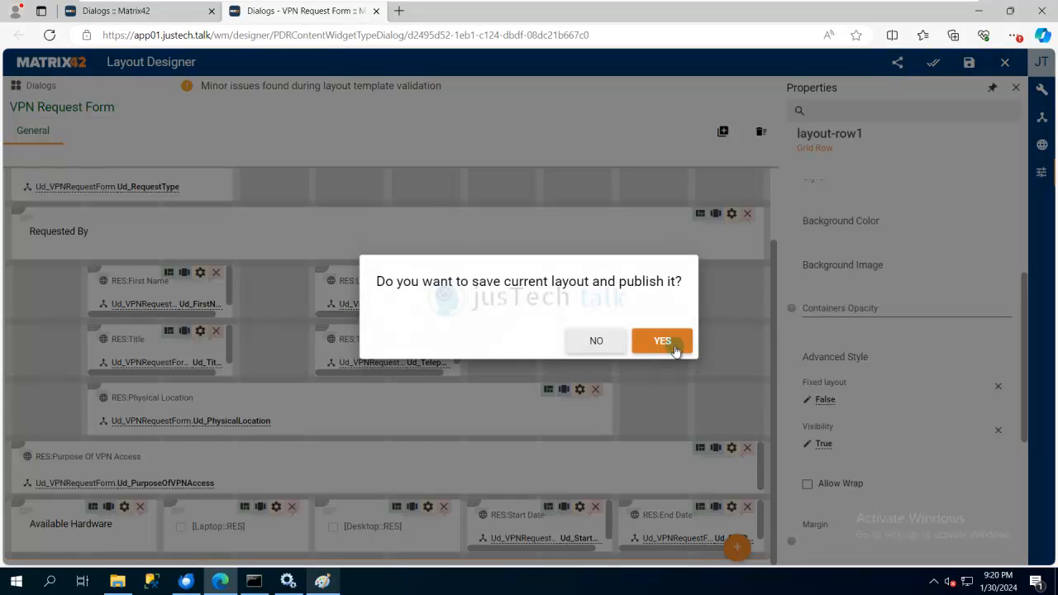
{"action": "left_click", "coordinate": [672, 347]}
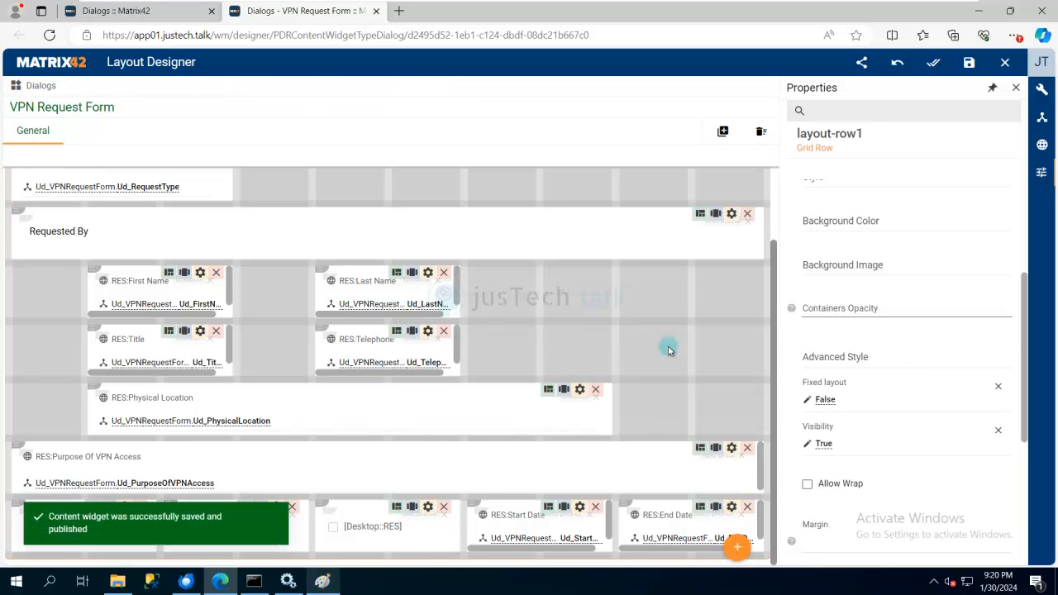
{"action": "left_click", "coordinate": [222, 587]}
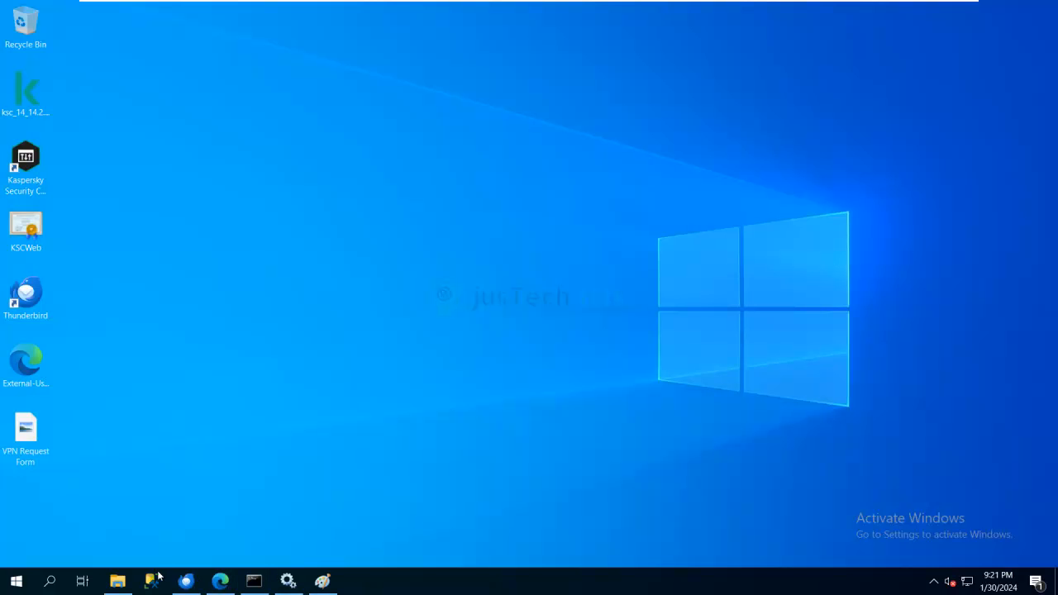
{"action": "left_click", "coordinate": [221, 586]}
Go back to the Dialogs browser page and open the Services list in the Service Catalog application
{"action": "left_click", "coordinate": [166, 10]}
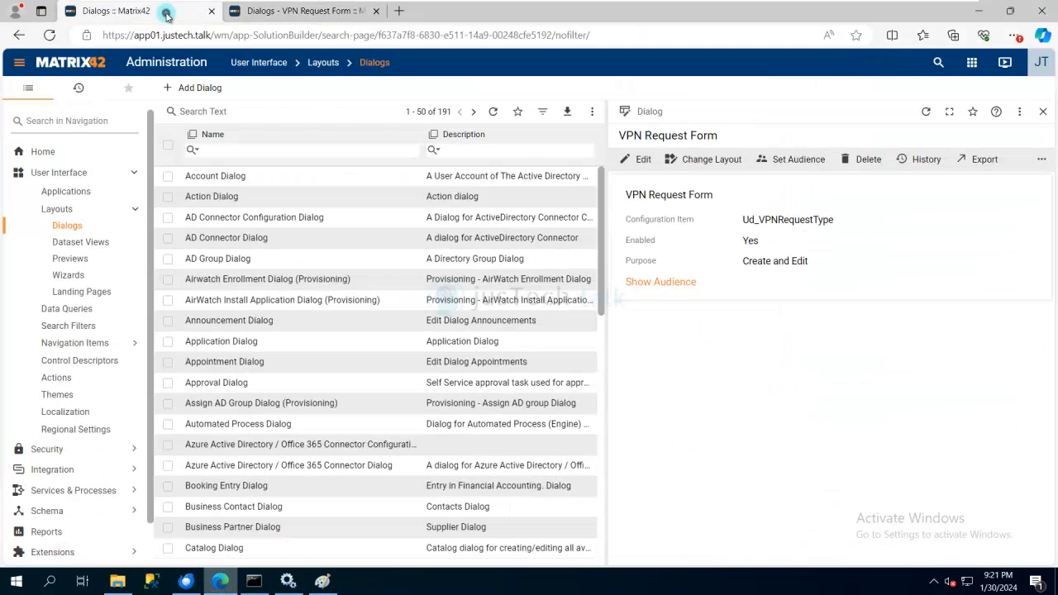
{"action": "left_click", "coordinate": [973, 65]}
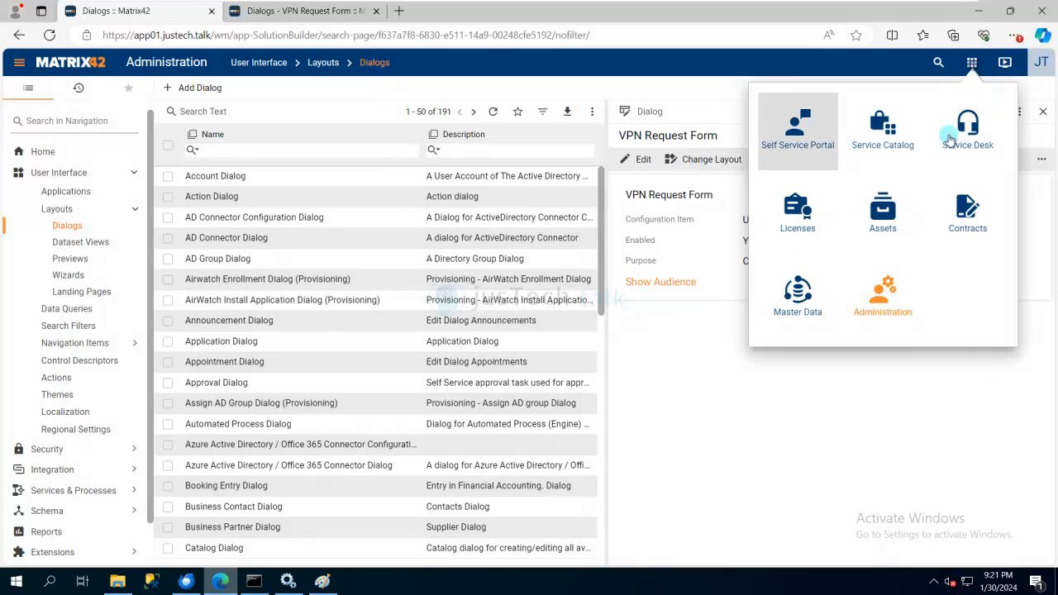
{"action": "left_click", "coordinate": [885, 147]}
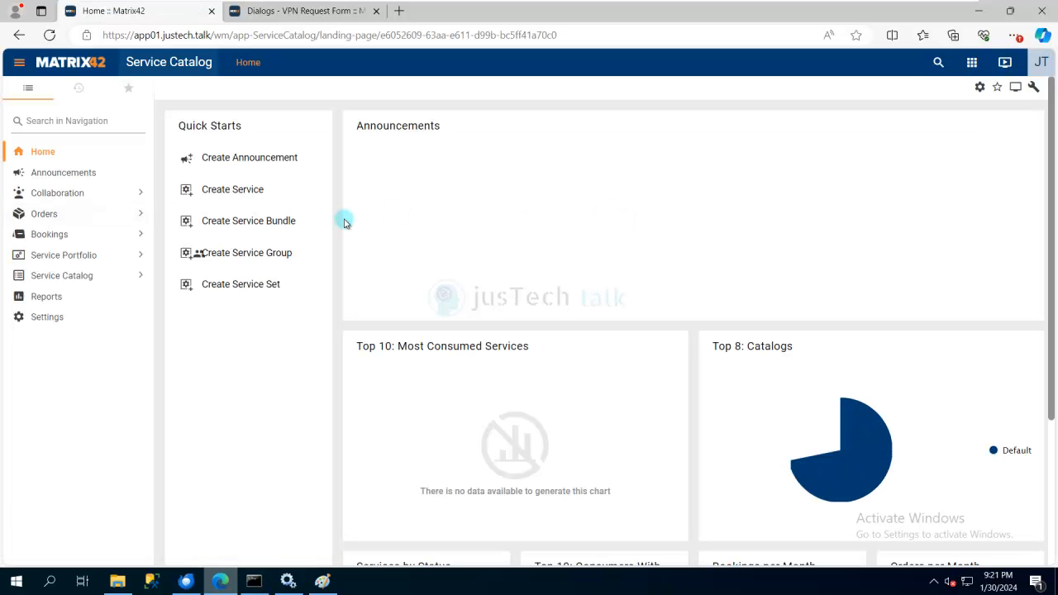
{"action": "left_click", "coordinate": [77, 280]}
{"action": "left_click", "coordinate": [64, 331]}
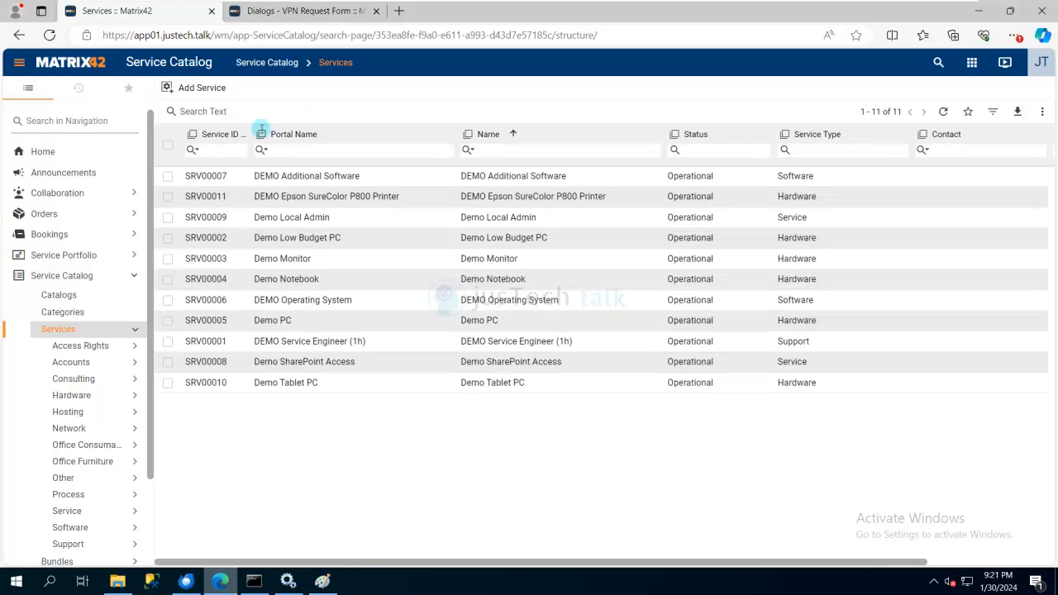
Start a new service named "VPN Request" with Service Type Network and Status Operational
{"action": "left_click", "coordinate": [195, 84]}
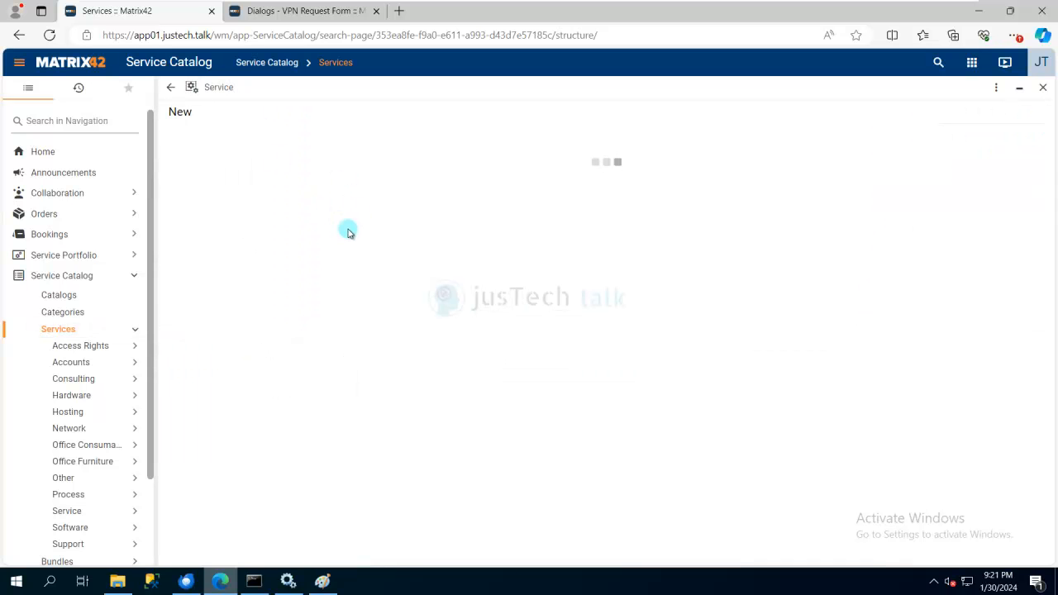
{"action": "left_click", "coordinate": [276, 159]}
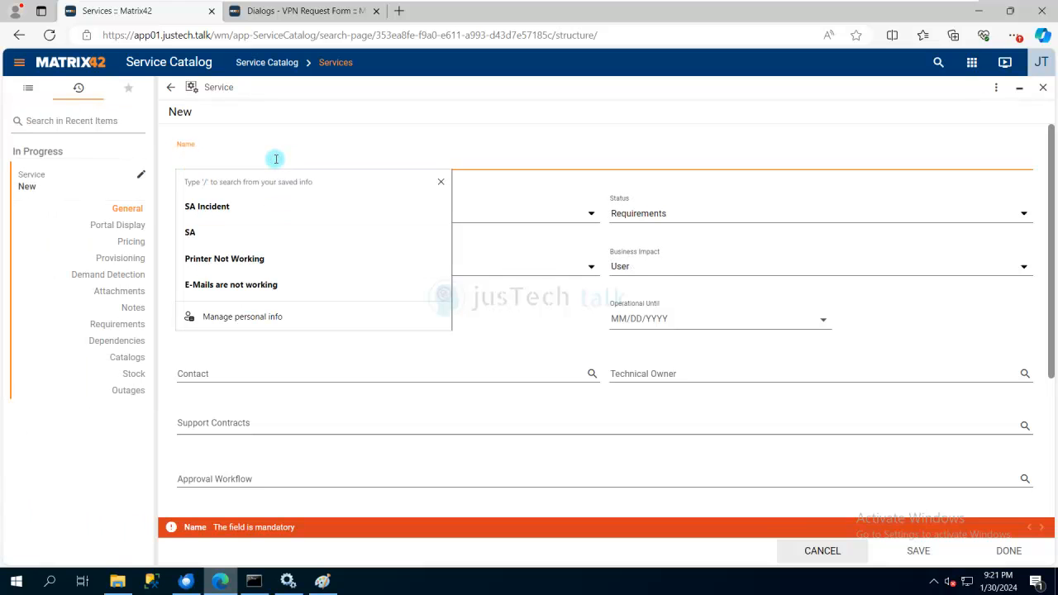
{"action": "type", "text": "VPN Request"}
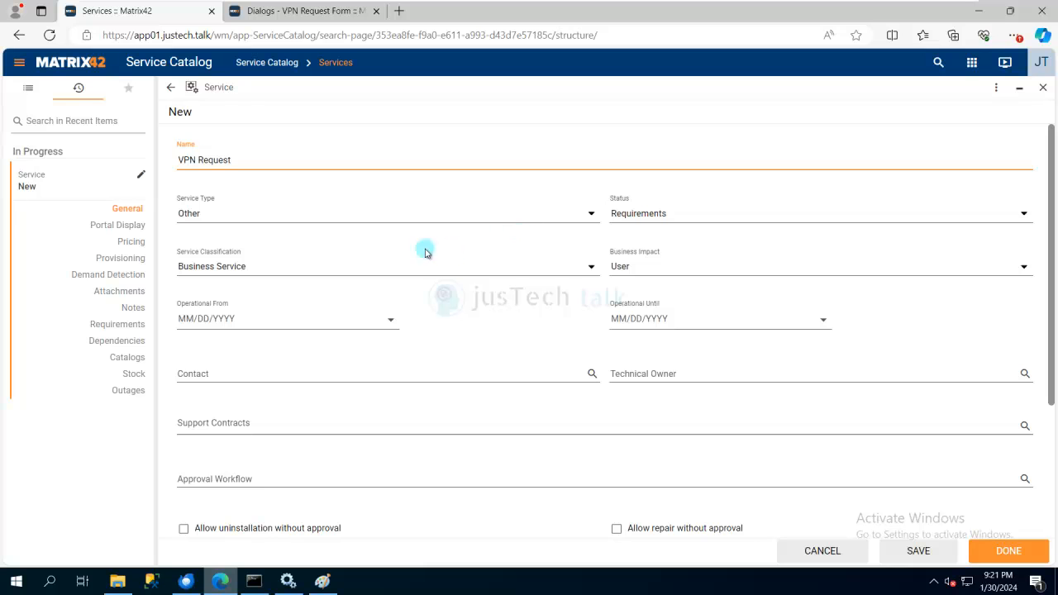
{"action": "left_click", "coordinate": [585, 214]}
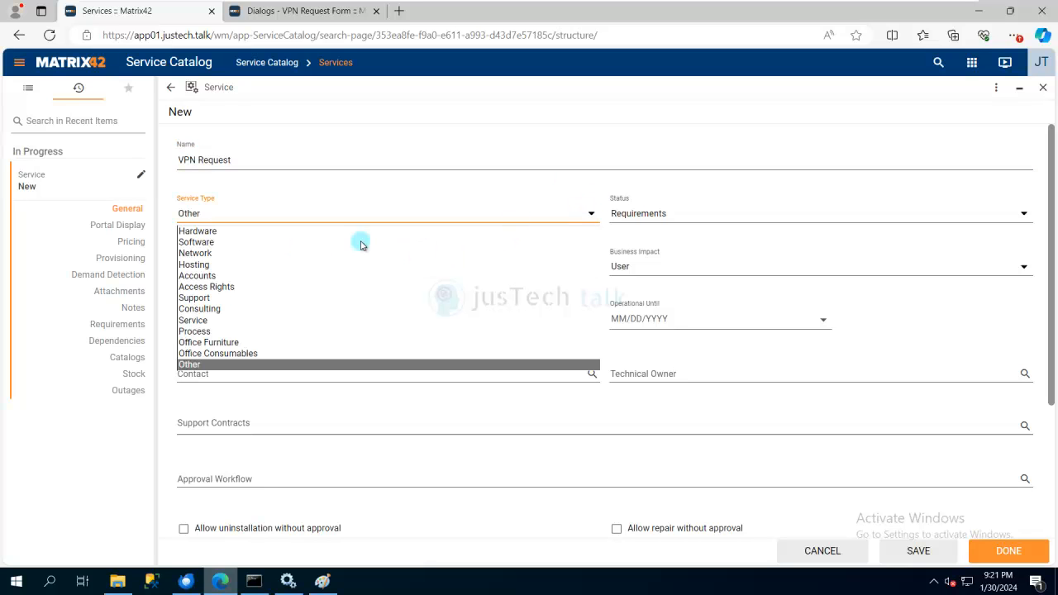
{"action": "left_click", "coordinate": [217, 253]}
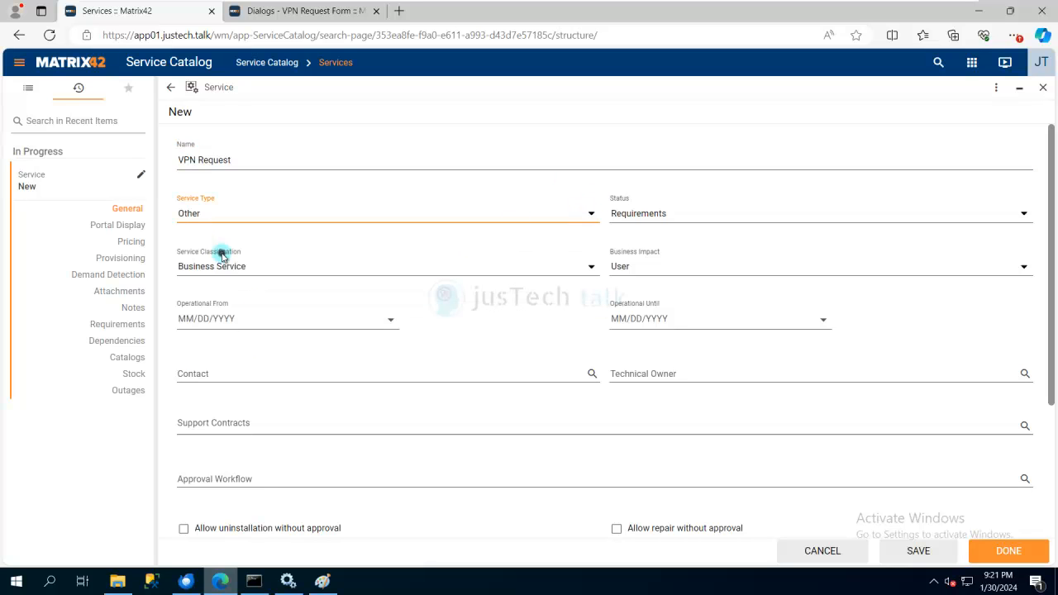
{"action": "left_click", "coordinate": [1024, 214]}
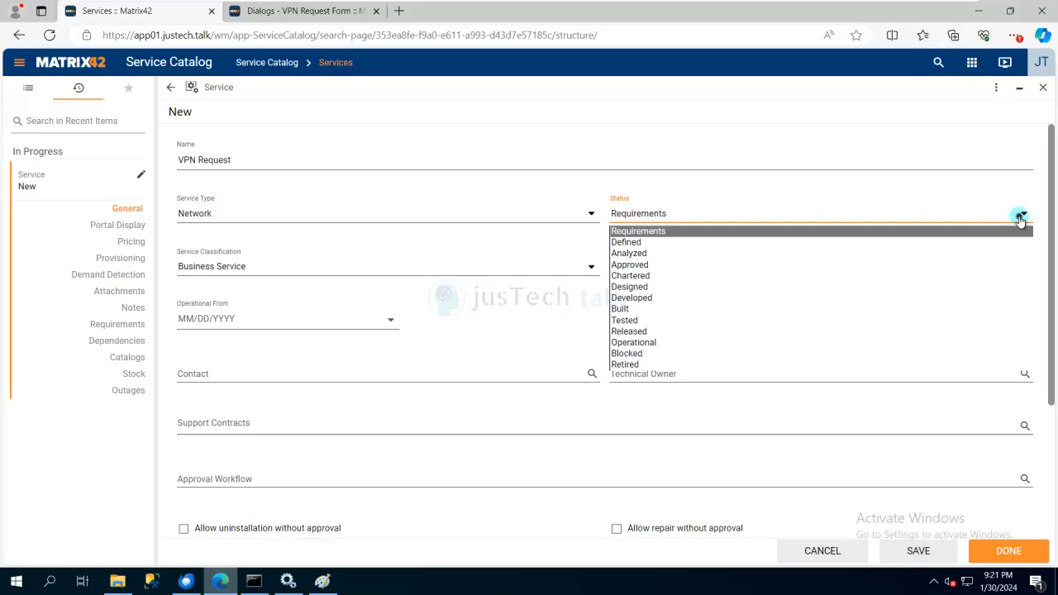
{"action": "left_click", "coordinate": [653, 342]}
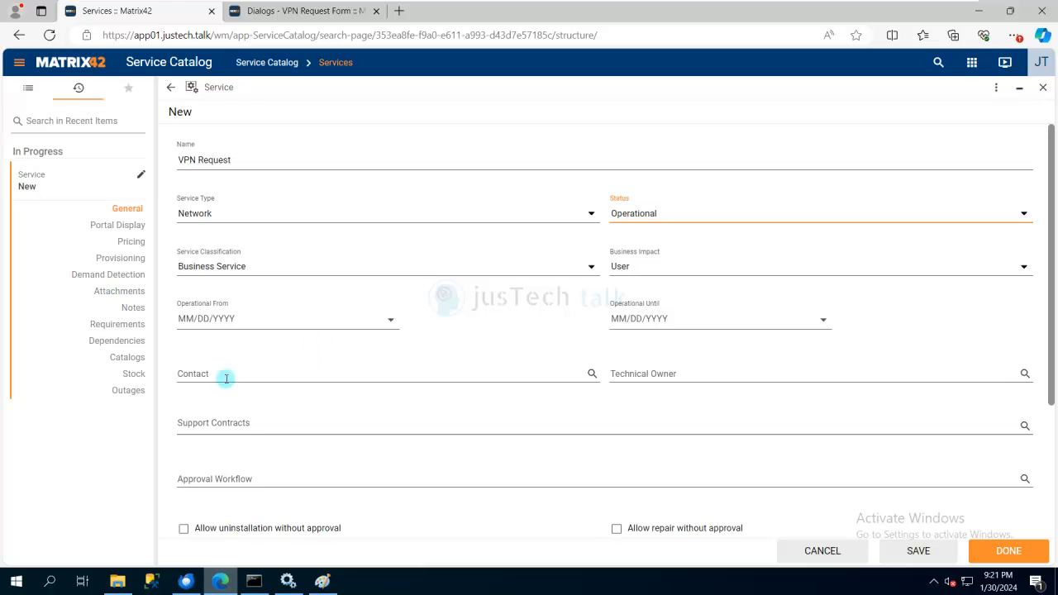
Set the Self Service Portal Form in the new service's provisioning settings to VPN Request Type (Ud_VPNRequestType)
{"action": "scroll", "coordinate": [248, 434], "scroll_direction": "down", "scroll_amount": 3}
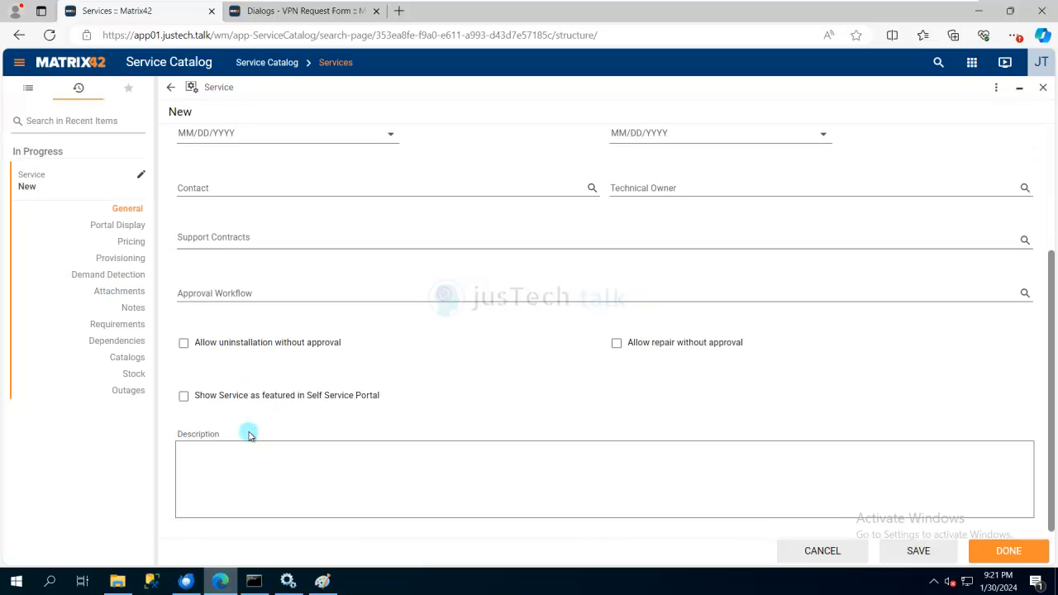
{"action": "left_click", "coordinate": [135, 229]}
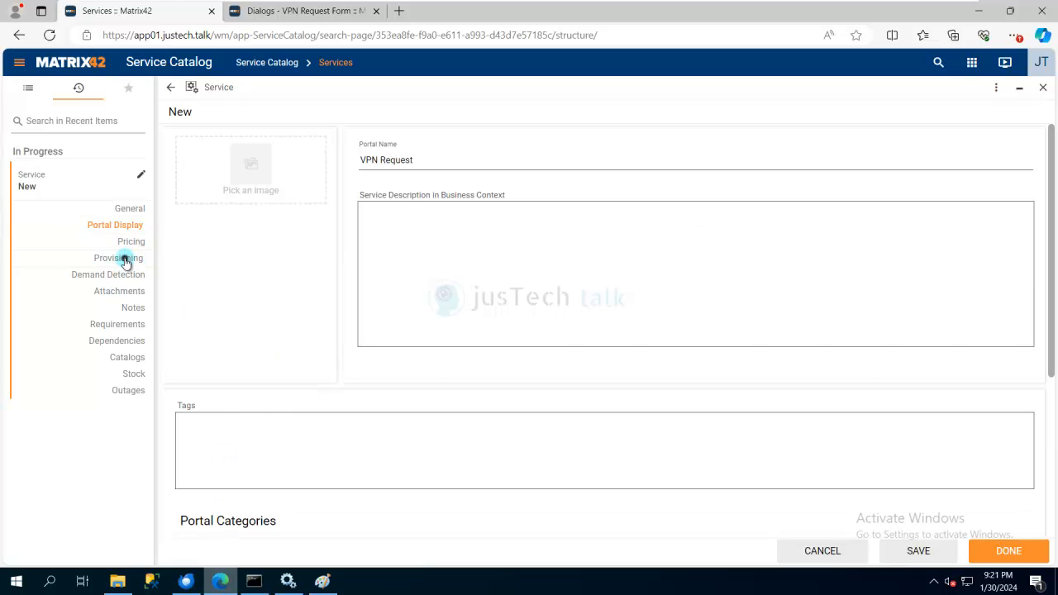
{"action": "left_click", "coordinate": [124, 260]}
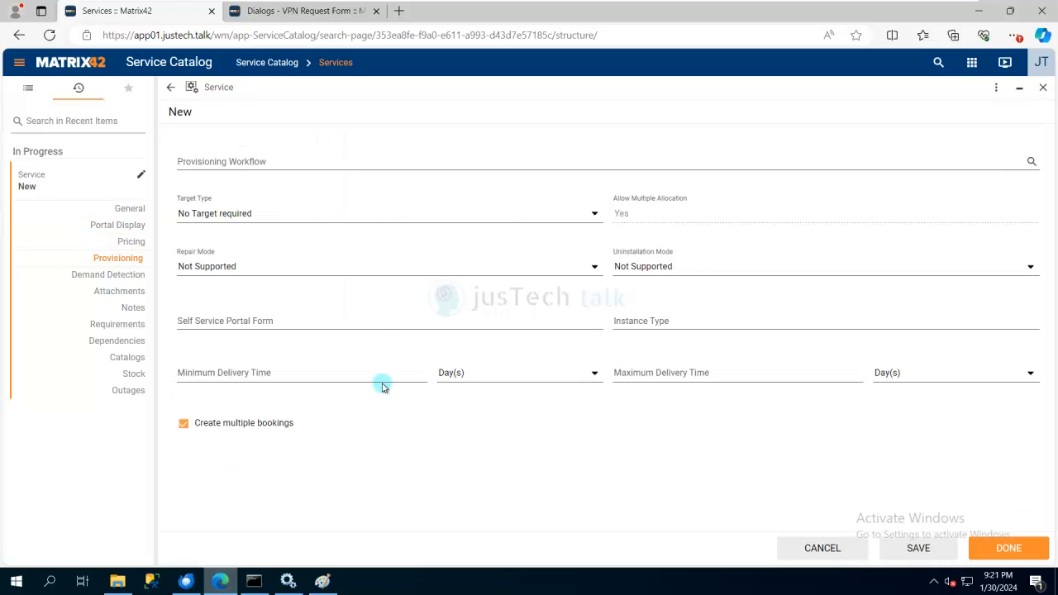
{"action": "left_click", "coordinate": [368, 320]}
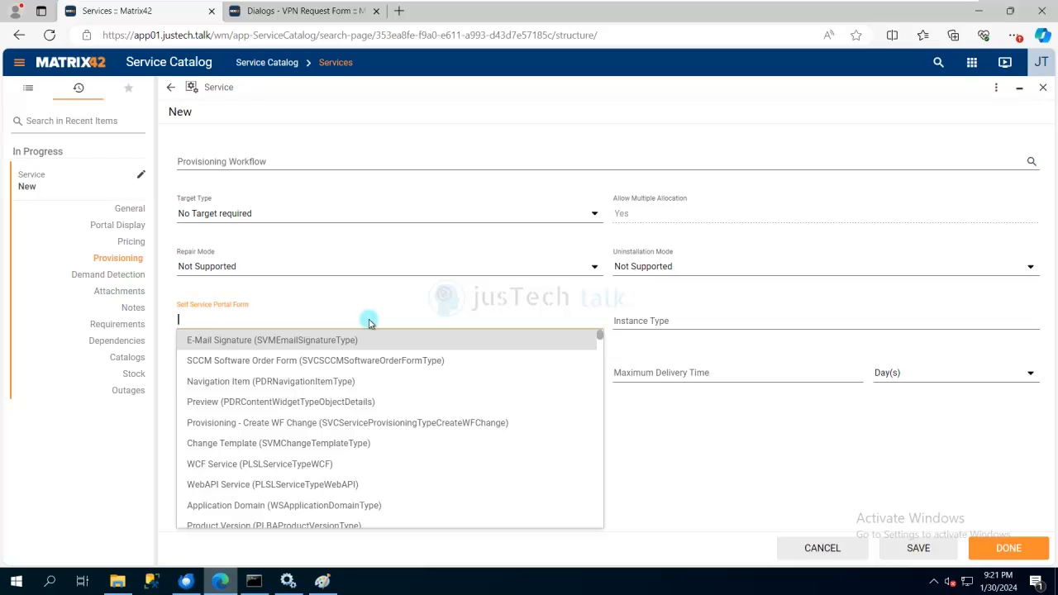
{"action": "type", "text": "vpn"}
{"action": "left_click", "coordinate": [347, 341]}
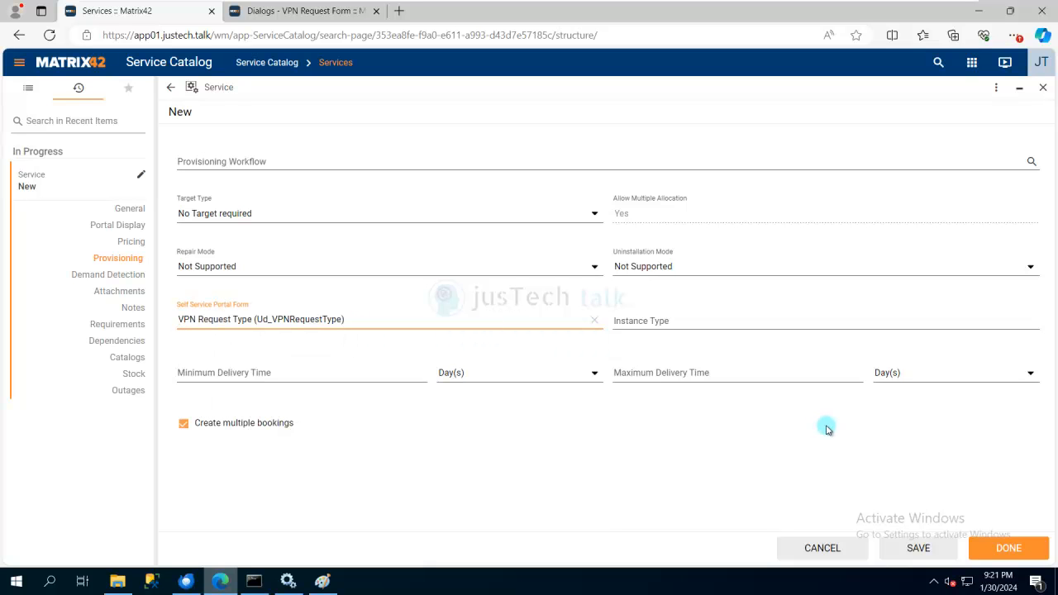
Finish creating the VPN Request service and add it to the Default catalog
{"action": "left_click", "coordinate": [1013, 552]}
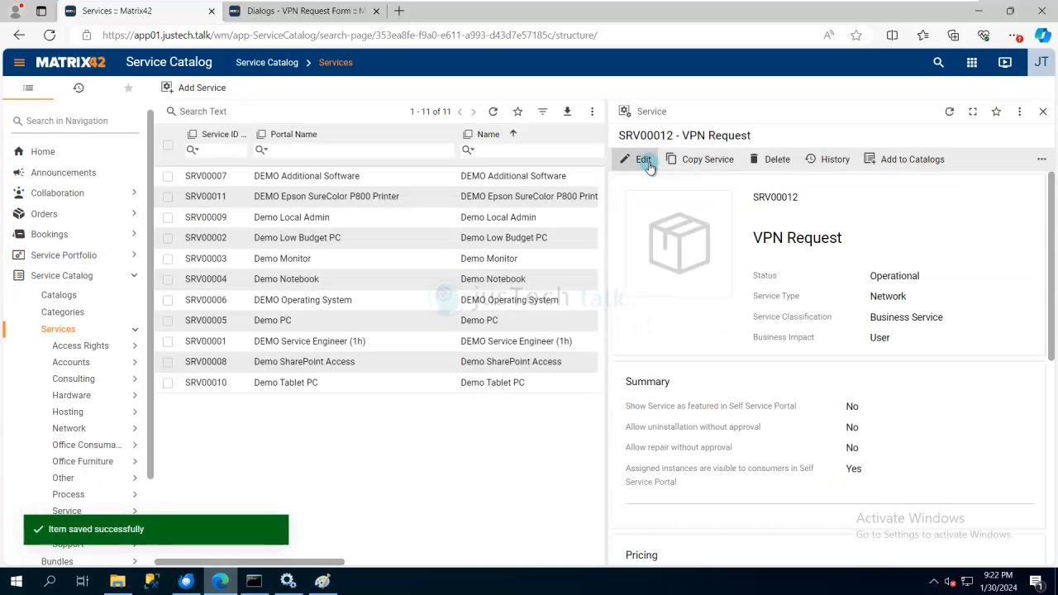
{"action": "left_click", "coordinate": [902, 162]}
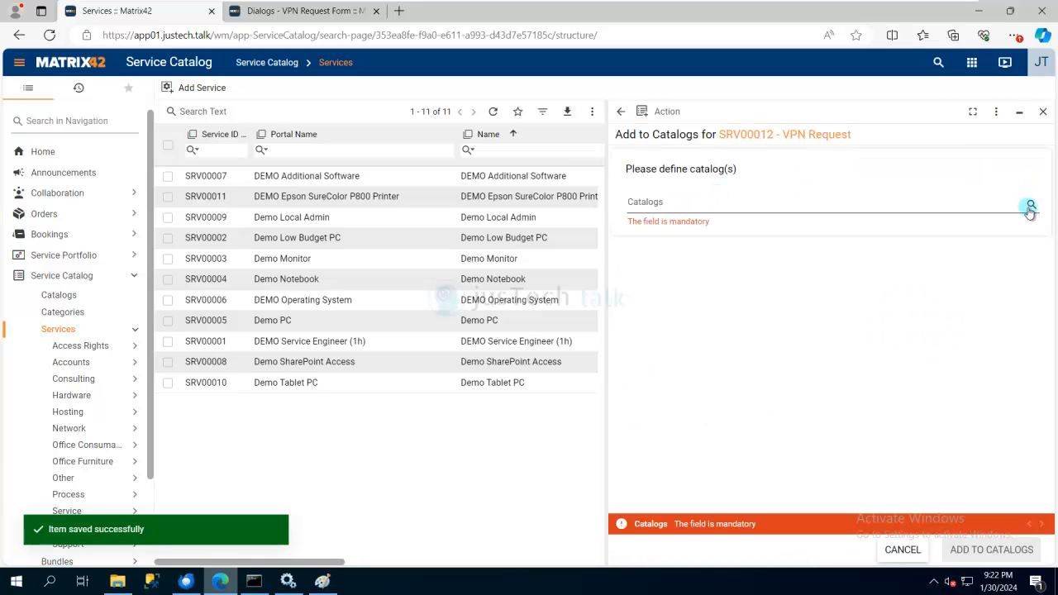
{"action": "left_click", "coordinate": [1032, 203]}
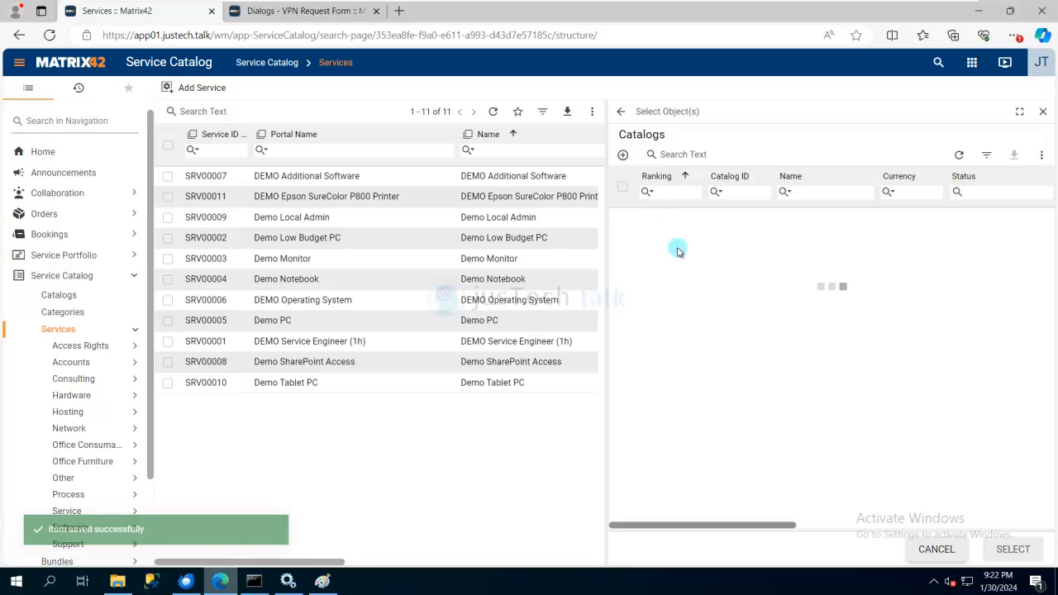
{"action": "left_click", "coordinate": [703, 218]}
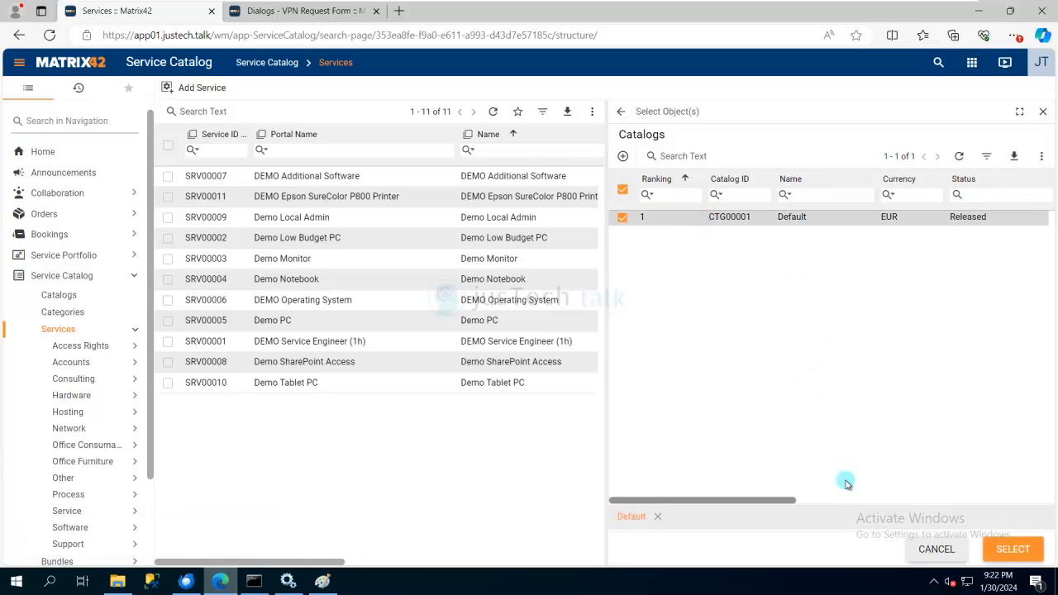
{"action": "left_click", "coordinate": [1010, 550]}
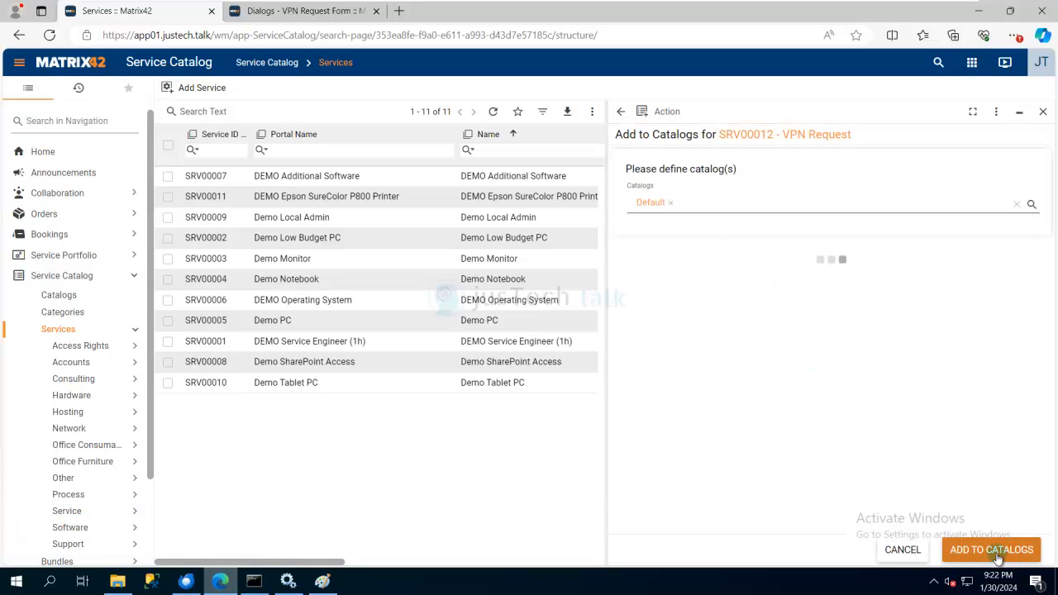
{"action": "left_click", "coordinate": [990, 552]}
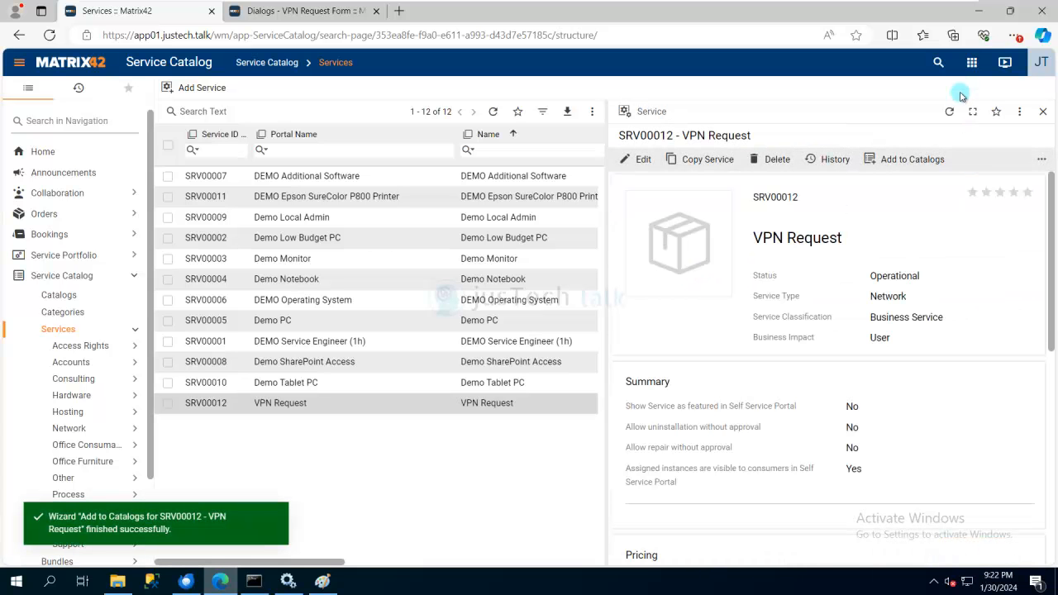
Switch to the Self Service Portal application and start ordering the new VPN Request service, with its request form in full view
{"action": "left_click", "coordinate": [973, 63]}
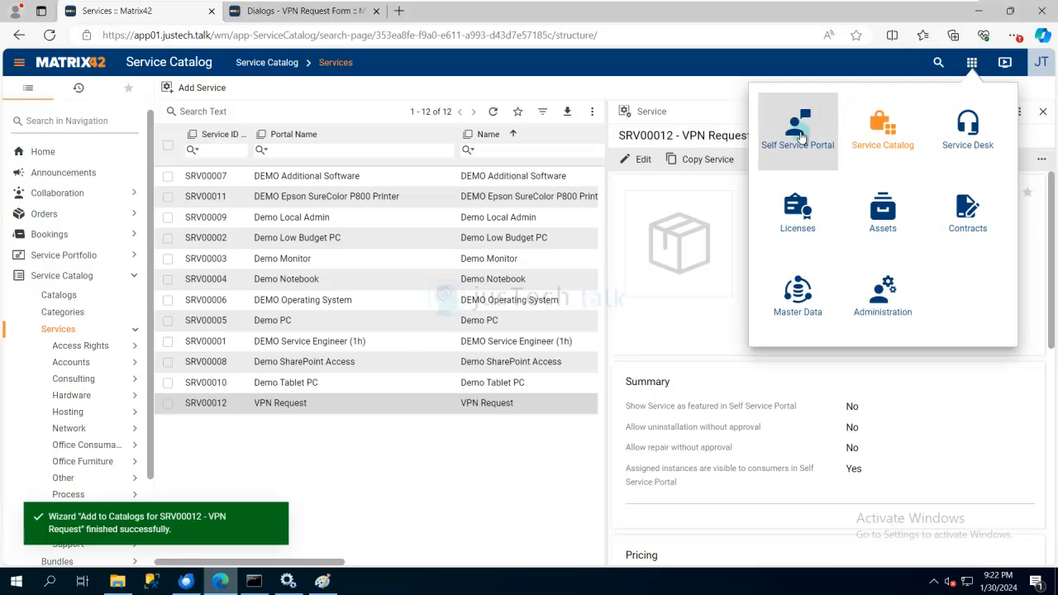
{"action": "left_click", "coordinate": [799, 139]}
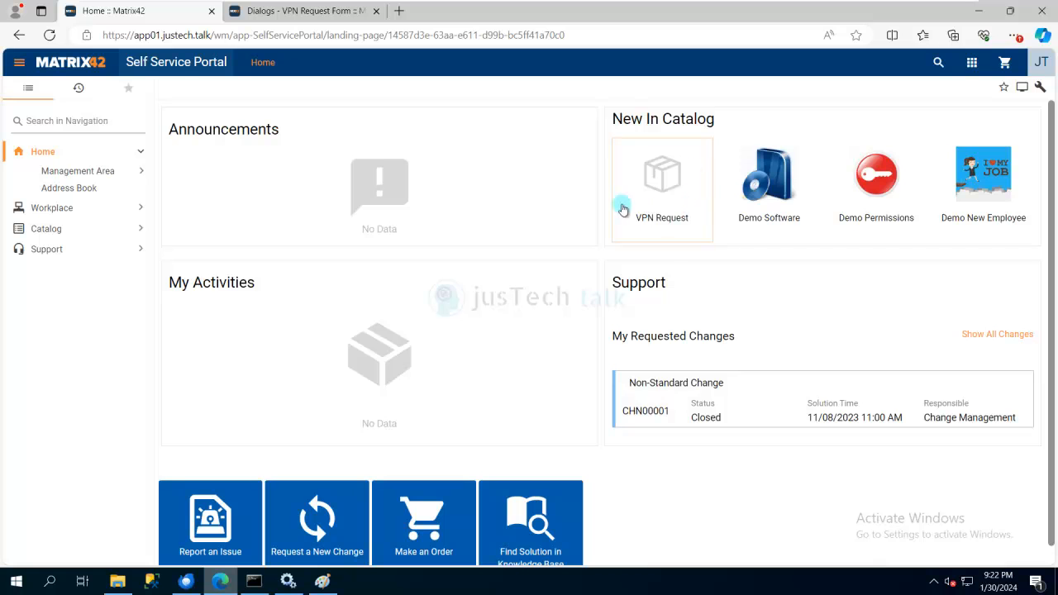
{"action": "left_click", "coordinate": [666, 180]}
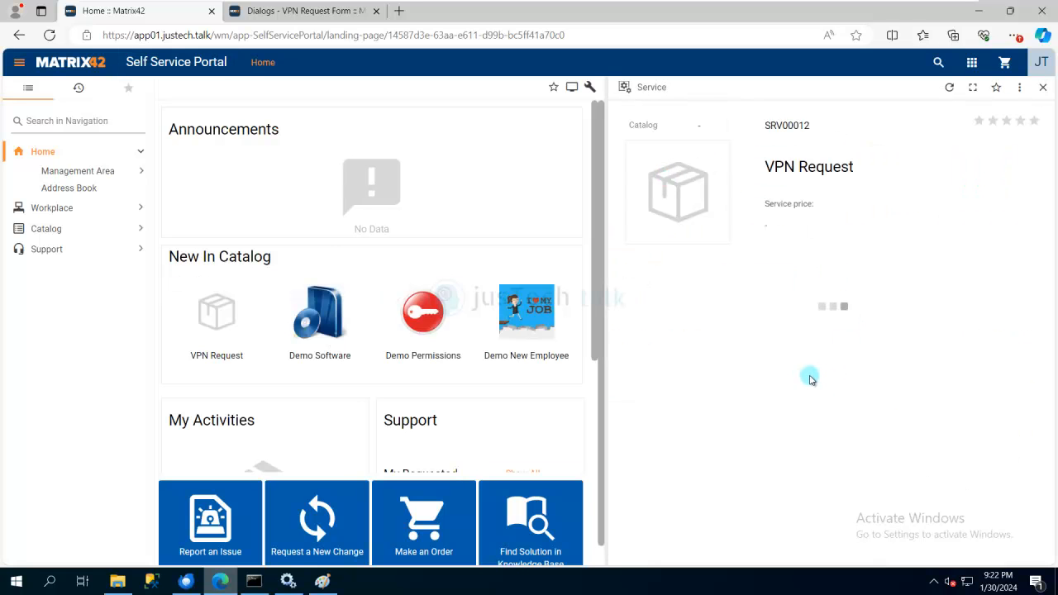
{"action": "left_click", "coordinate": [815, 278]}
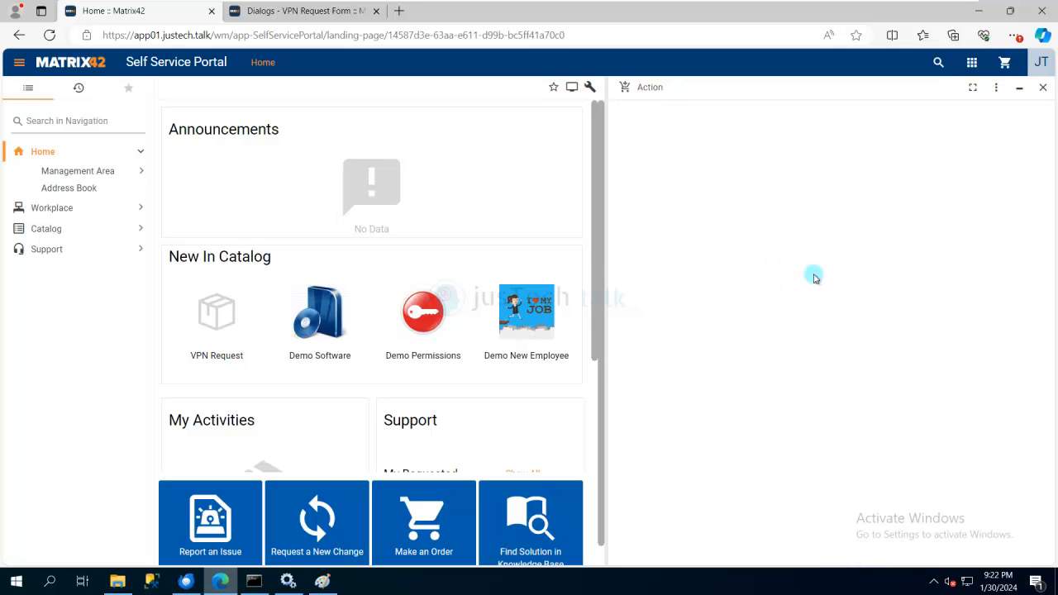
{"action": "left_click", "coordinate": [974, 88]}
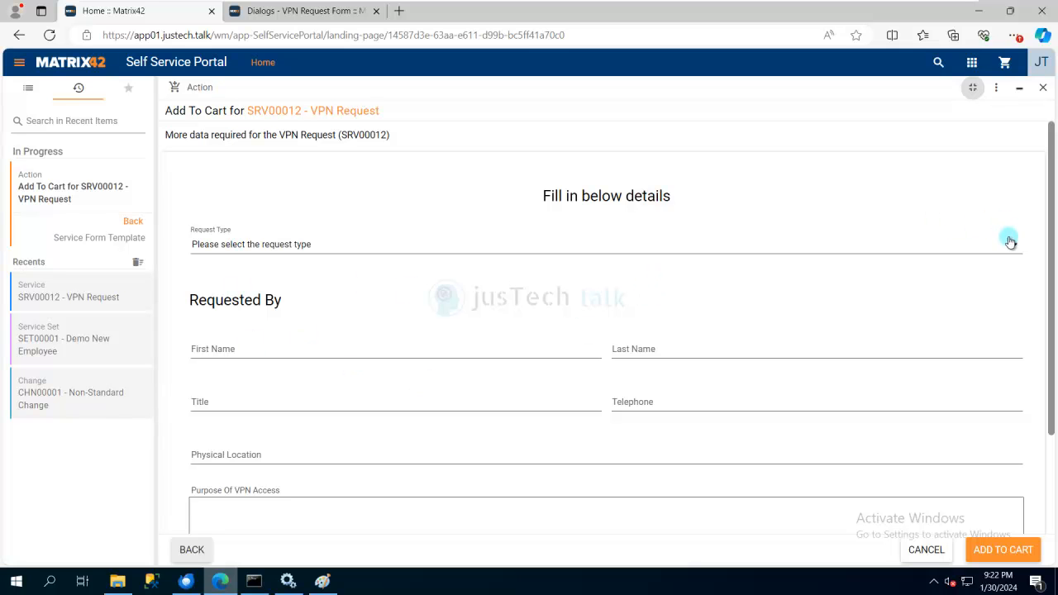
Set the Request Type to Create Access and fill in the requester's first name, last name, title Admin and telephone number
{"action": "left_click", "coordinate": [1014, 247]}
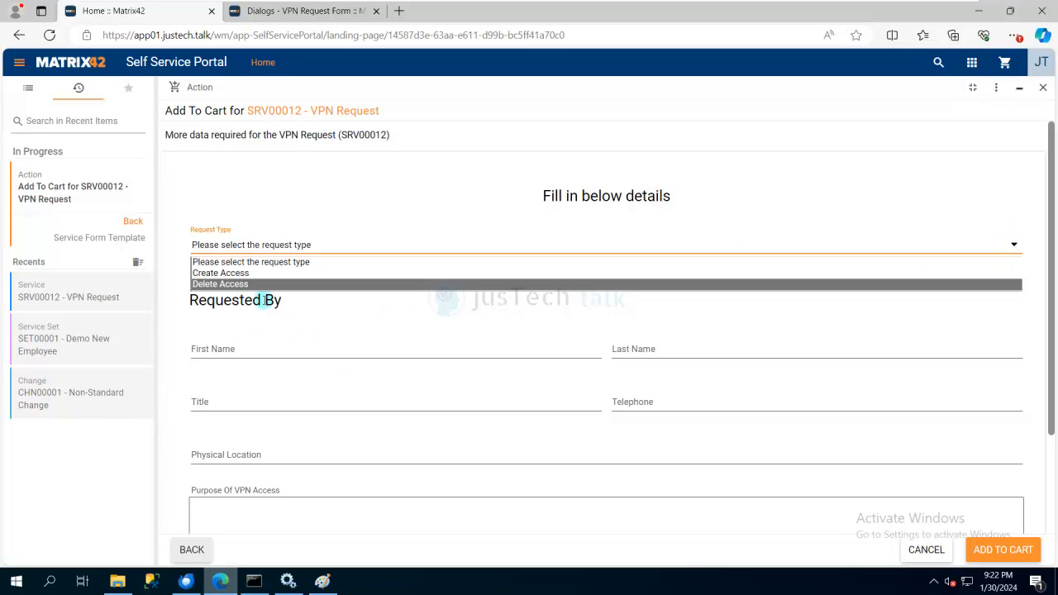
{"action": "left_click", "coordinate": [228, 275]}
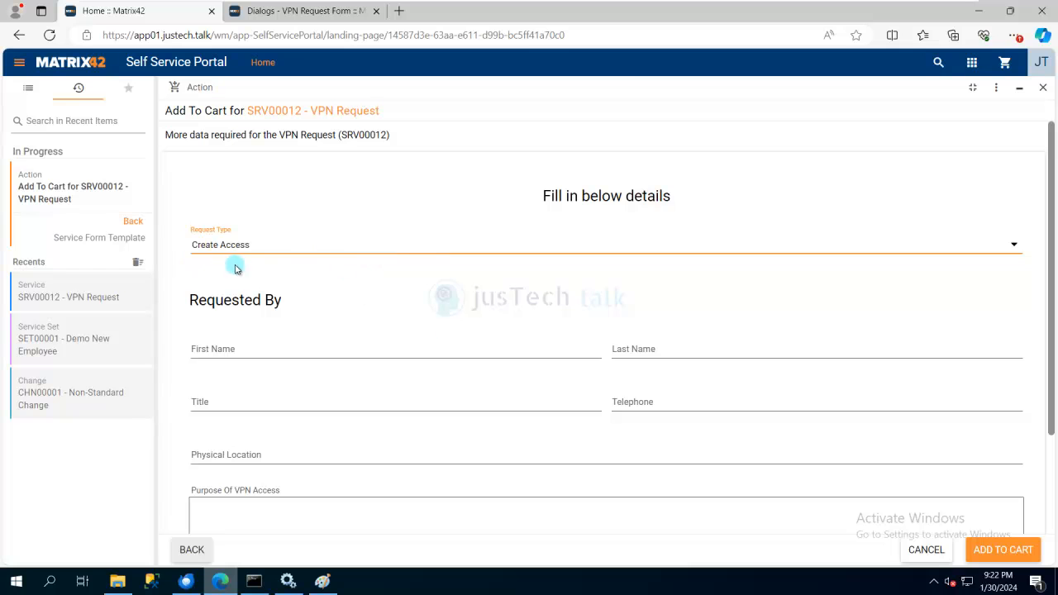
{"action": "left_click", "coordinate": [368, 348]}
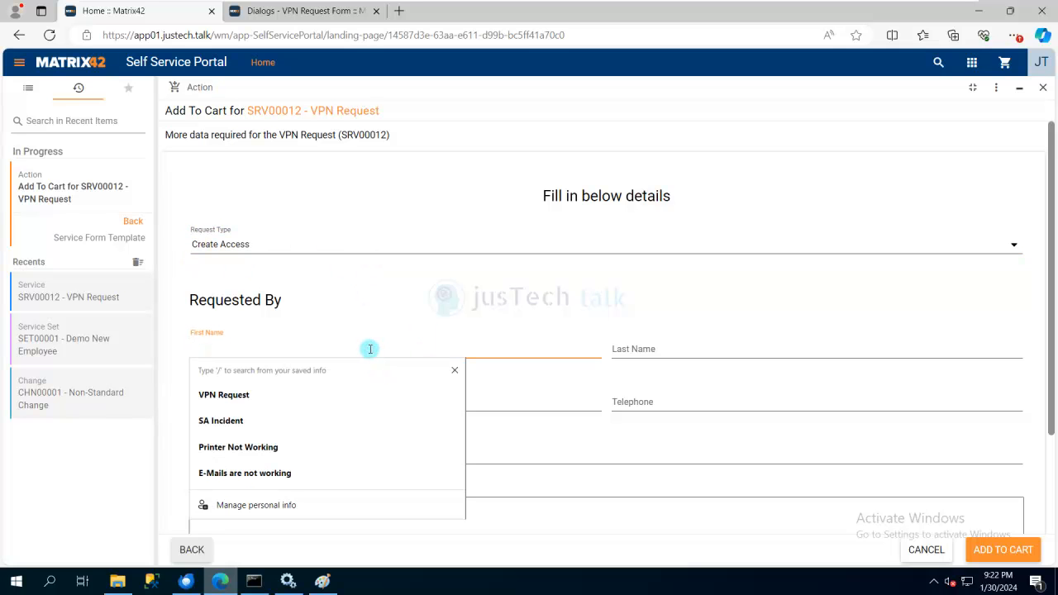
{"action": "type", "text": "Just"}
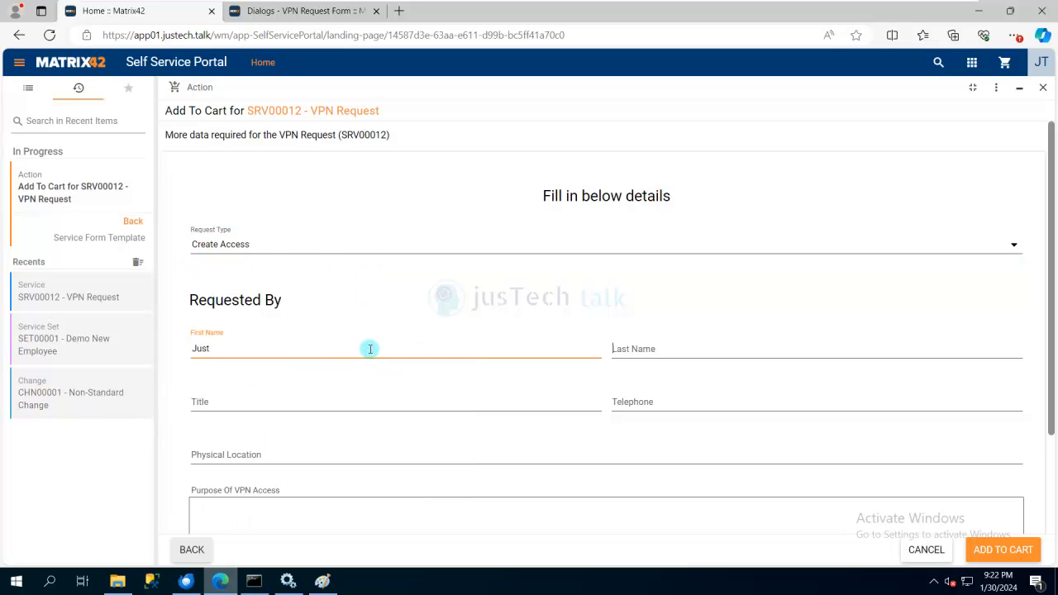
{"action": "key", "text": "Tab"}
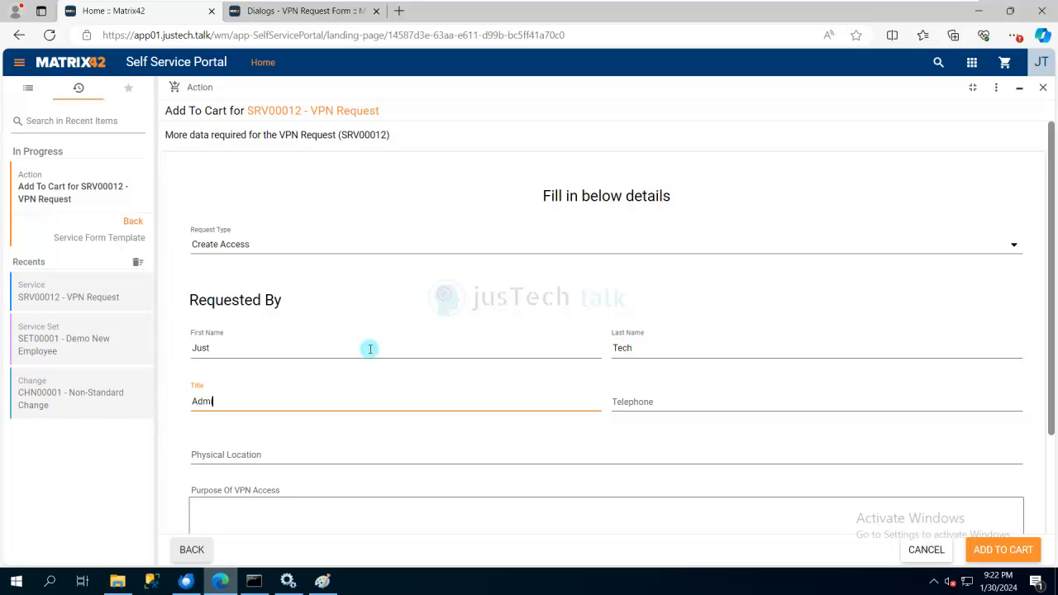
{"action": "type", "text": "Admin"}
{"action": "key", "text": "Tab"}
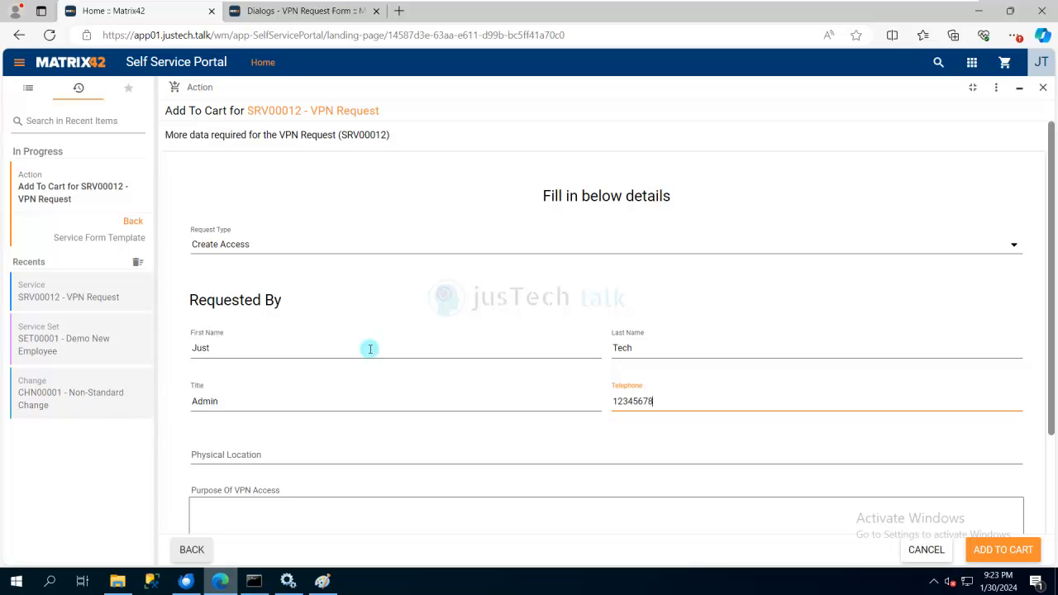
Enter "jusTech Talk" as the Physical Location and "This is for video tutorial" as the Purpose Of VPN Access
{"action": "scroll", "coordinate": [371, 349], "scroll_direction": "down", "scroll_amount": 3}
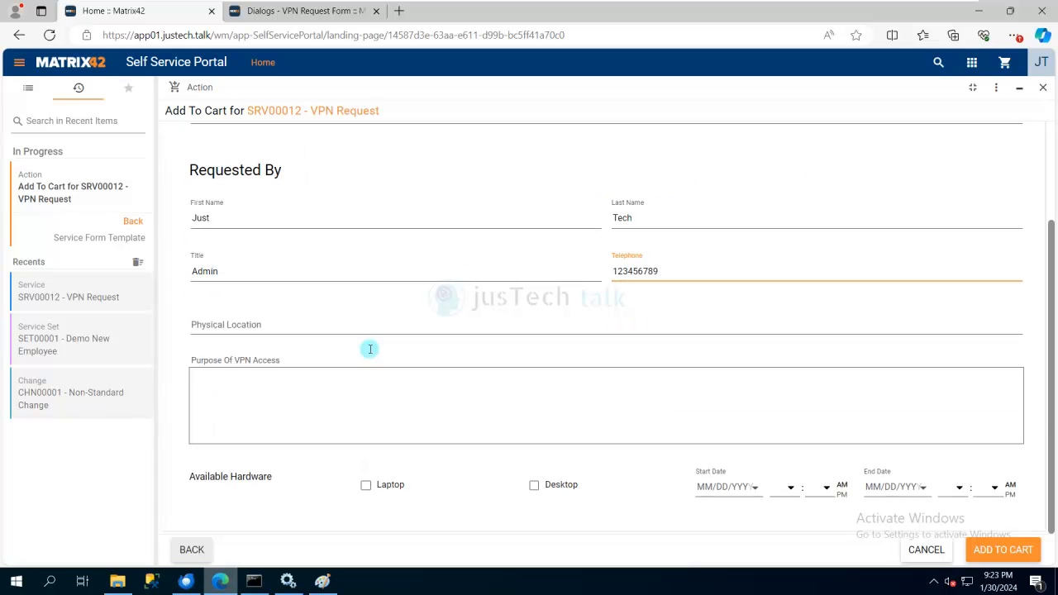
{"action": "left_click", "coordinate": [312, 327]}
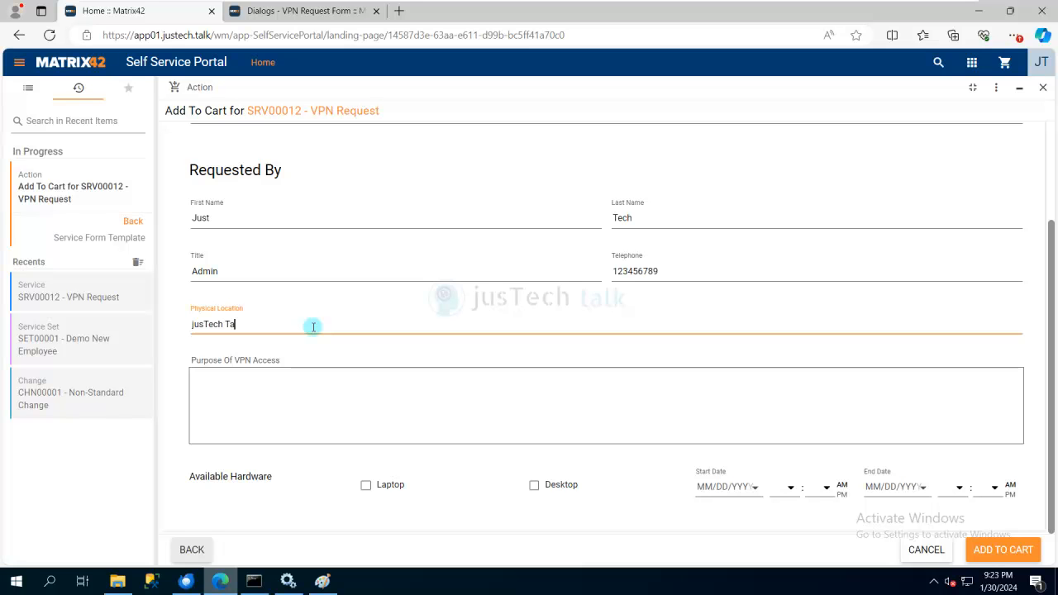
{"action": "left_click", "coordinate": [334, 391]}
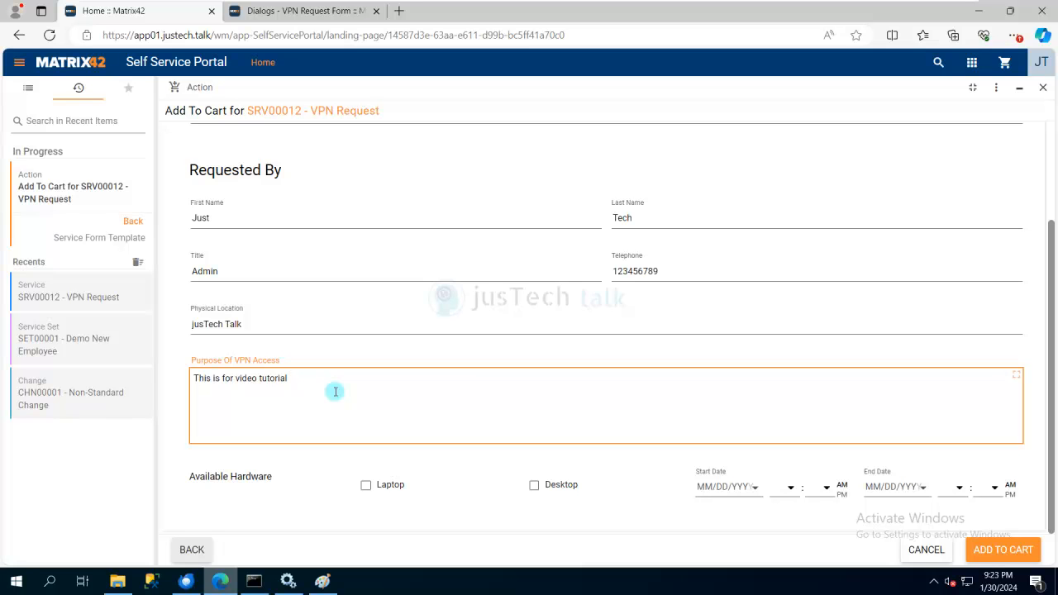
Mark only Laptop as the Available Hardware in the request form
{"action": "left_click", "coordinate": [366, 485]}
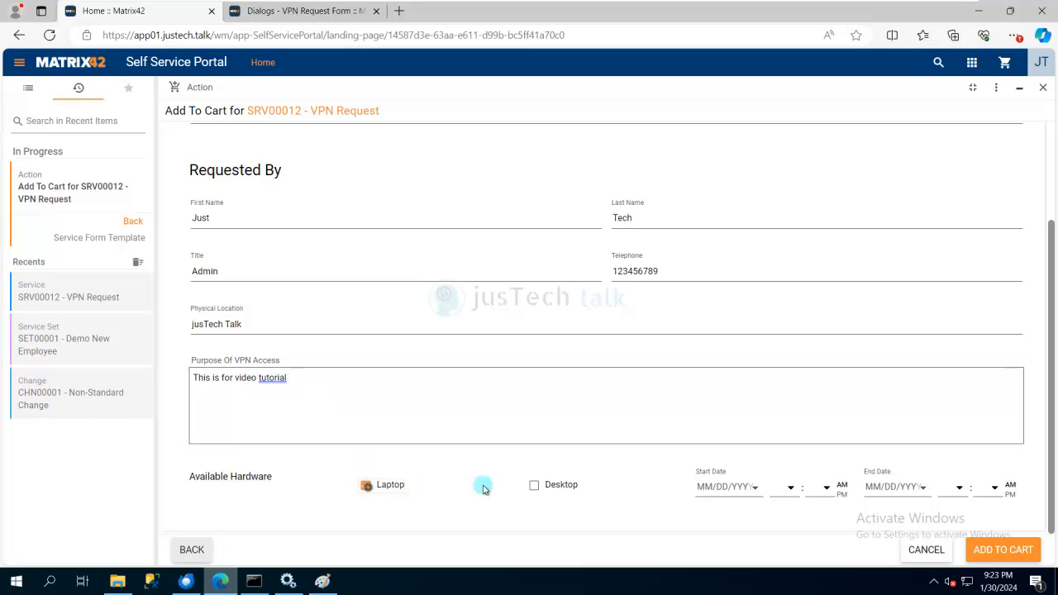
{"action": "left_click", "coordinate": [535, 488]}
{"action": "left_click", "coordinate": [367, 488]}
{"action": "left_click", "coordinate": [535, 488]}
{"action": "left_click", "coordinate": [367, 485]}
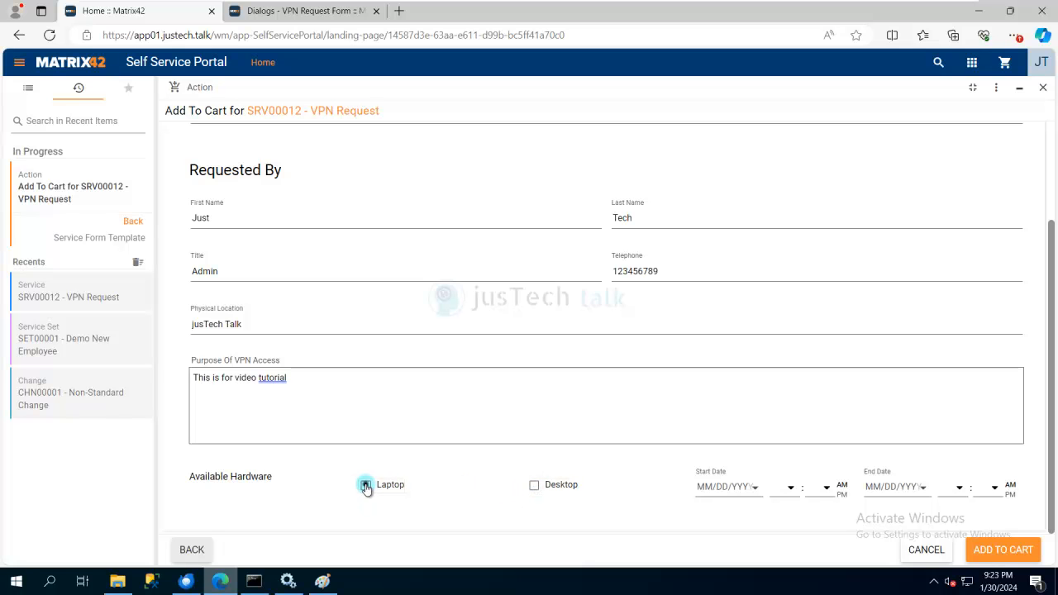
Set the Start Date to 02/01/2024 and the End Date to 02/07/2024, and add the request to the cart
{"action": "left_click", "coordinate": [754, 490]}
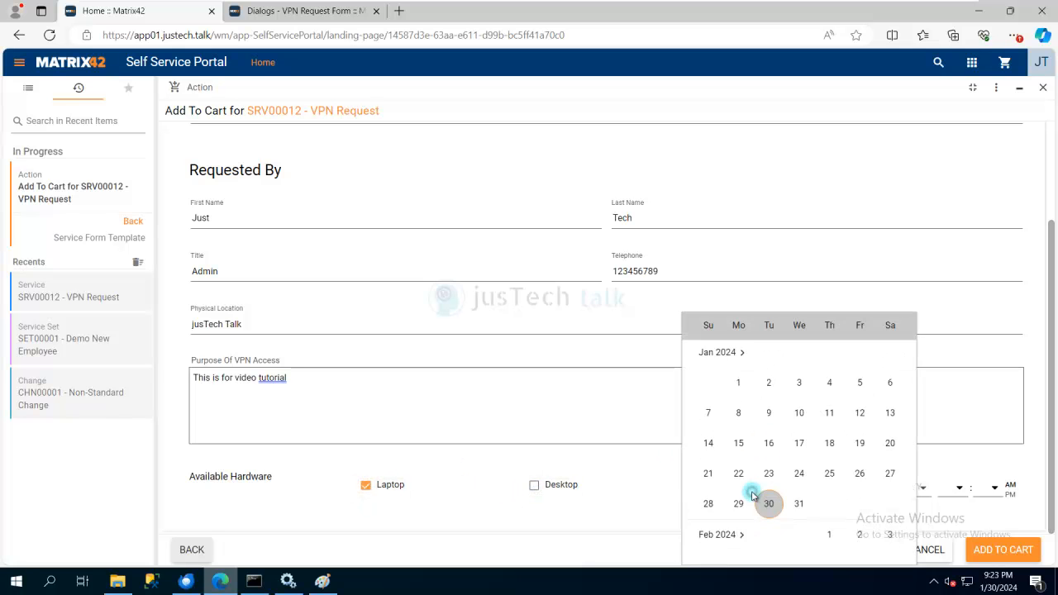
{"action": "scroll", "coordinate": [863, 488], "scroll_direction": "down", "scroll_amount": 1}
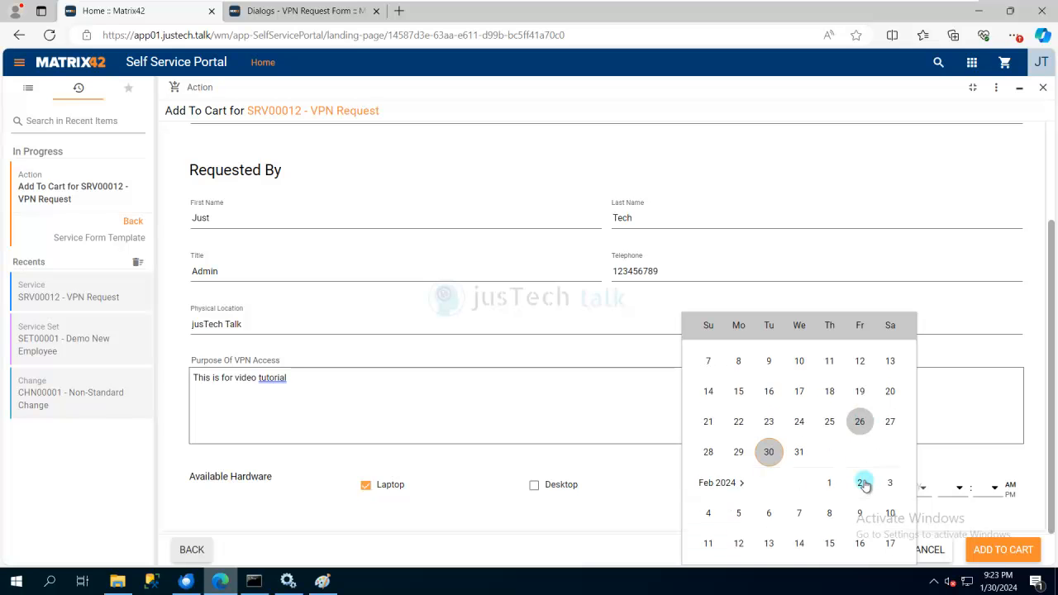
{"action": "left_click", "coordinate": [833, 485]}
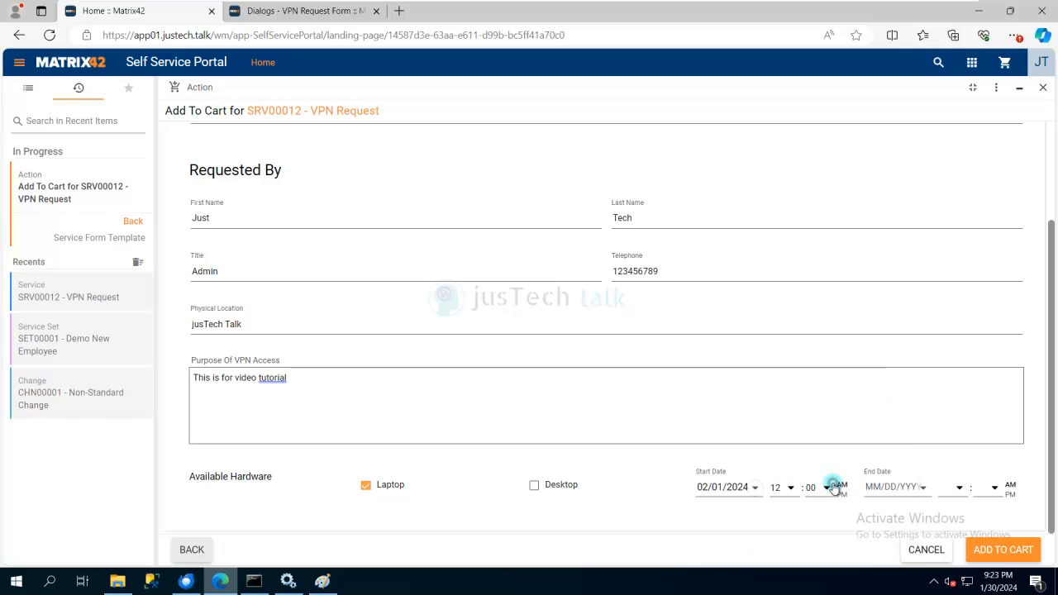
{"action": "left_click", "coordinate": [918, 491]}
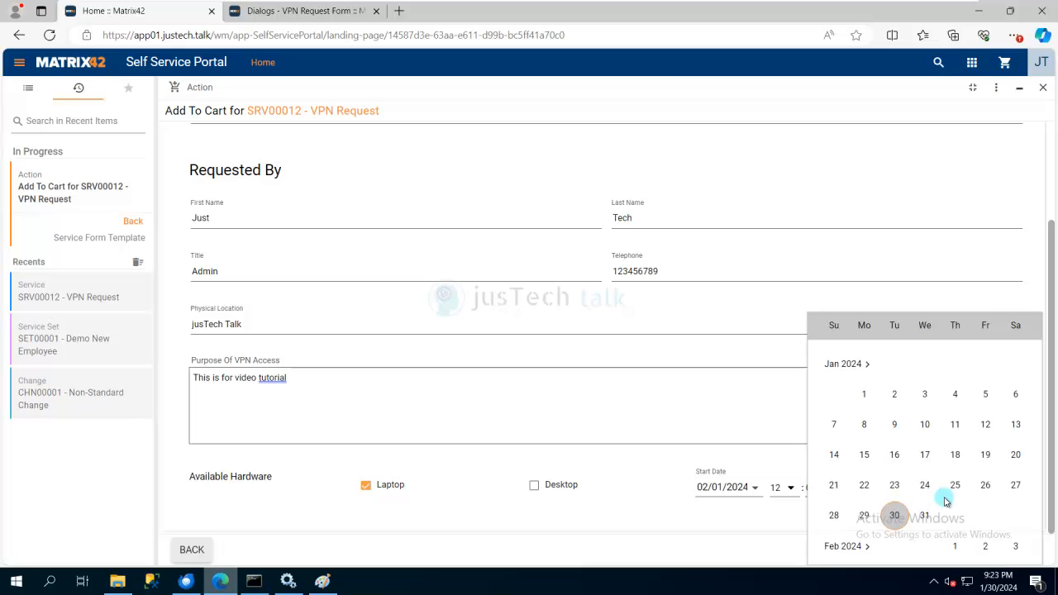
{"action": "scroll", "coordinate": [941, 508], "scroll_direction": "down", "scroll_amount": 2}
{"action": "left_click", "coordinate": [926, 449]}
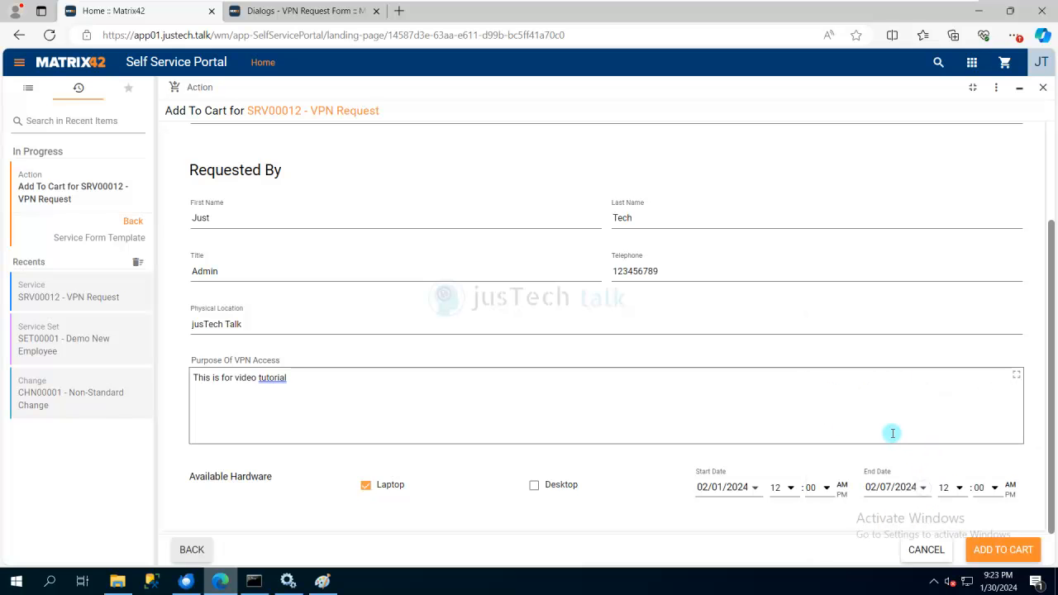
{"action": "left_click", "coordinate": [1000, 548]}
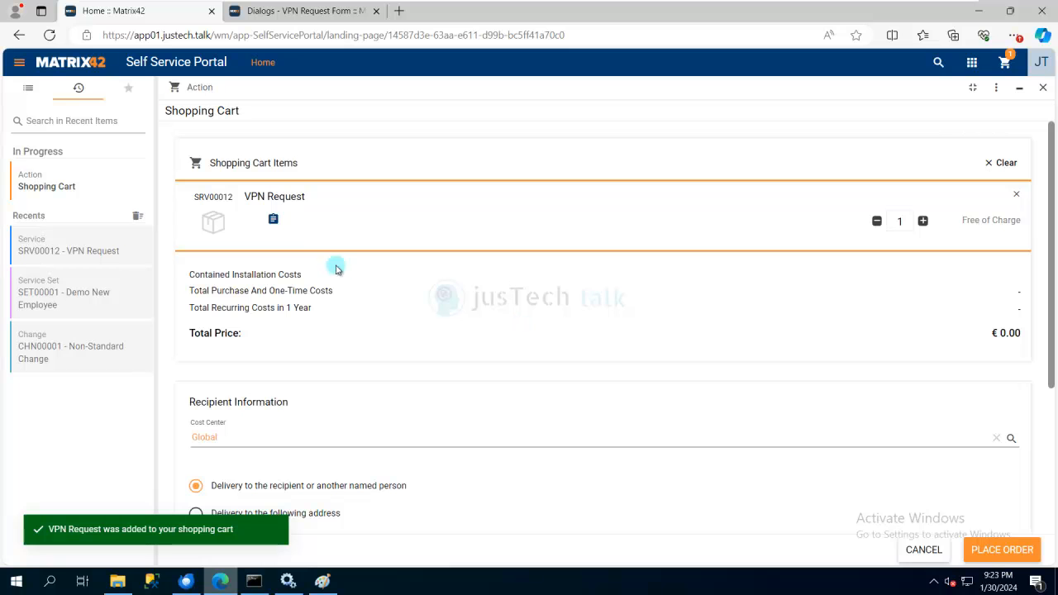
Review the completed VPN Request Type form from the shopping cart item and place the order
{"action": "left_click", "coordinate": [273, 219]}
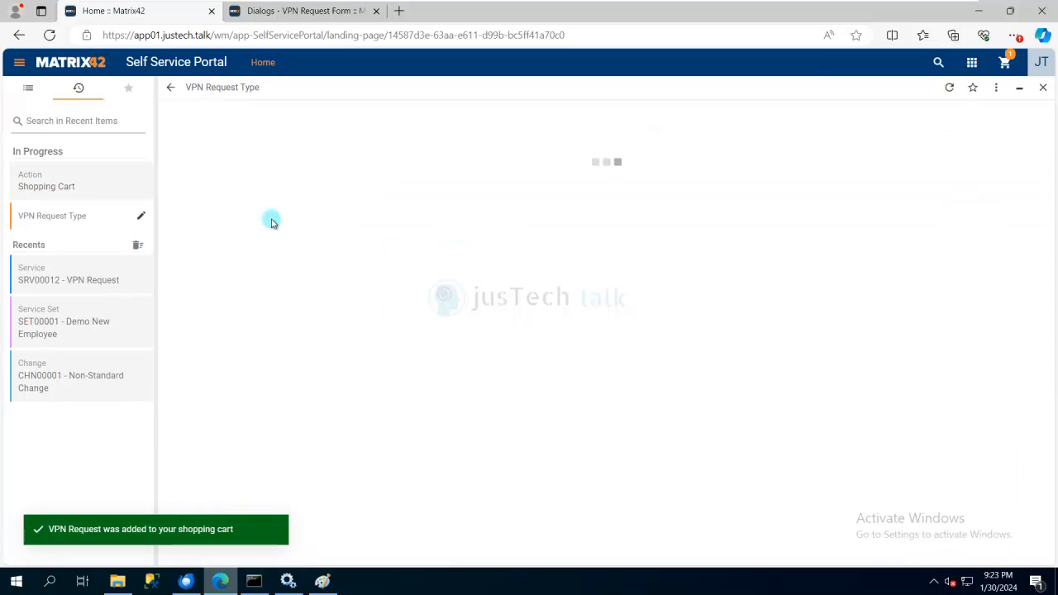
{"action": "scroll", "coordinate": [596, 405], "scroll_direction": "down", "scroll_amount": 1}
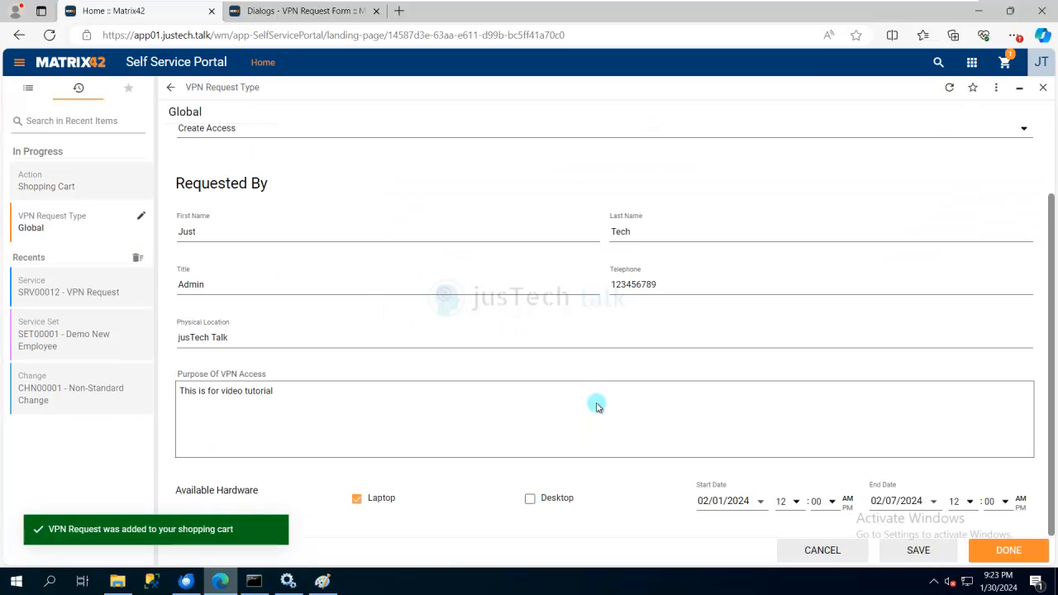
{"action": "left_click", "coordinate": [1004, 552]}
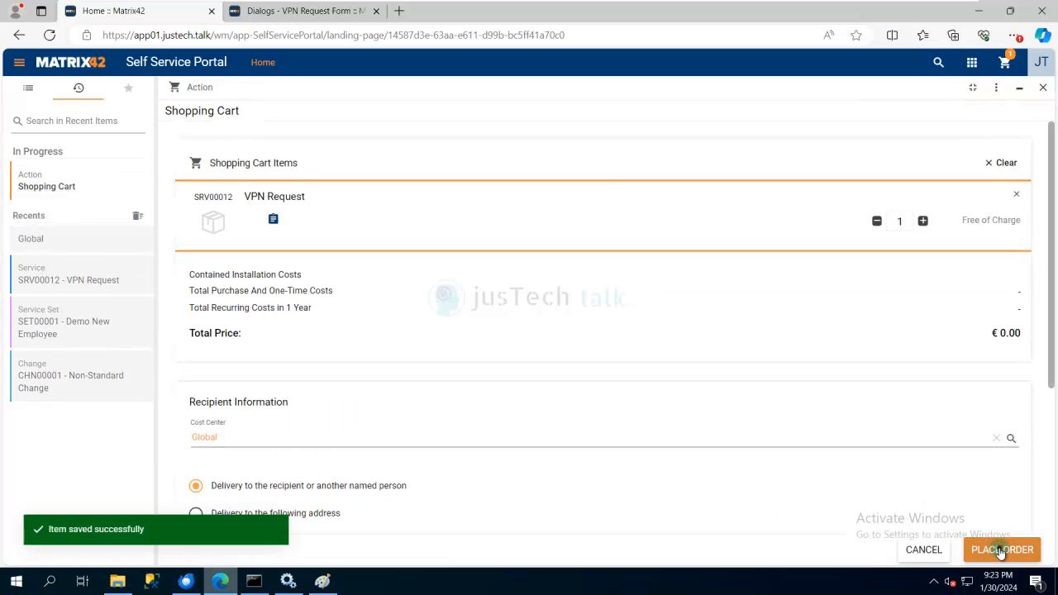
{"action": "left_click", "coordinate": [1001, 551]}
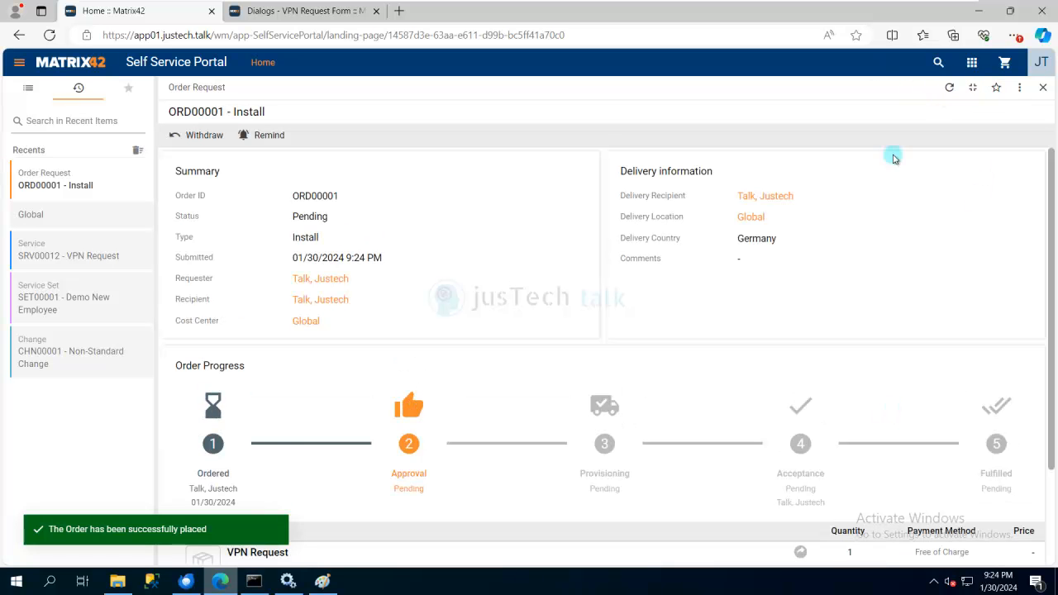
Refresh the placed order request and examine its progress stages and ordered service
{"action": "left_click", "coordinate": [949, 88]}
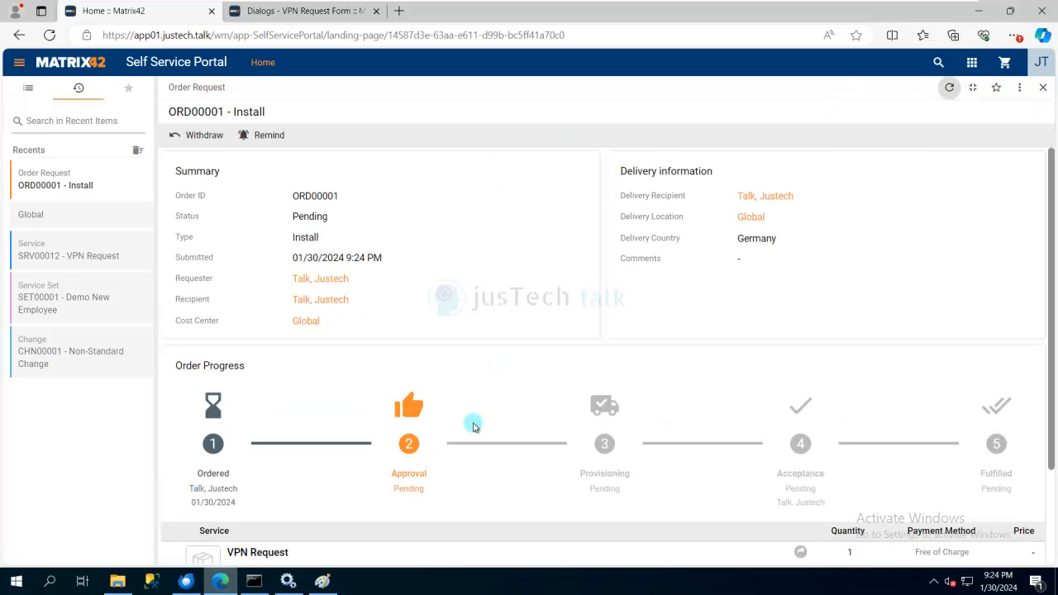
{"action": "scroll", "coordinate": [474, 427], "scroll_direction": "down", "scroll_amount": 1}
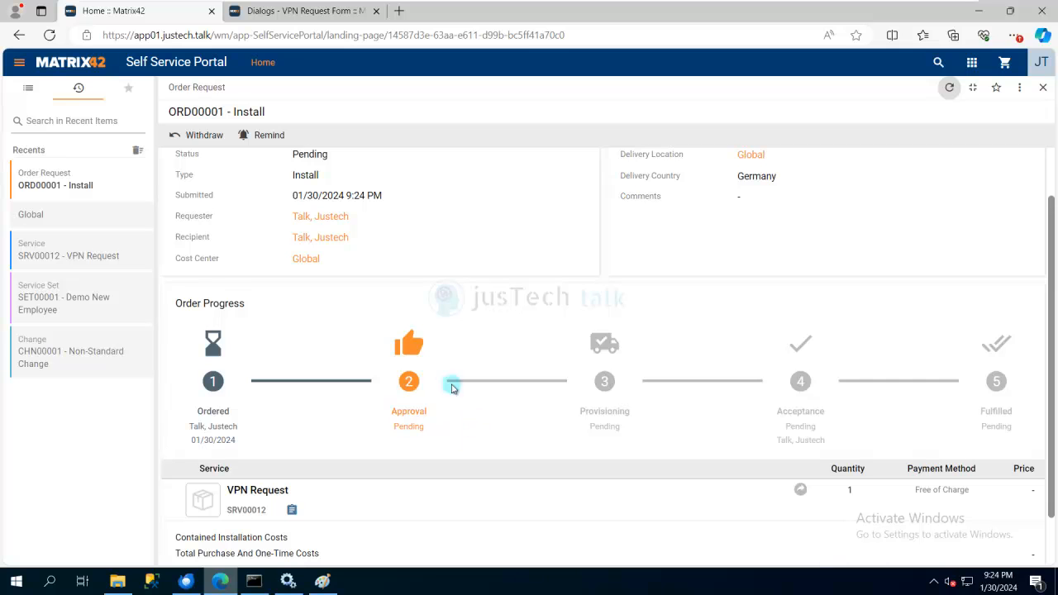
{"action": "scroll", "coordinate": [419, 406], "scroll_direction": "down", "scroll_amount": 1}
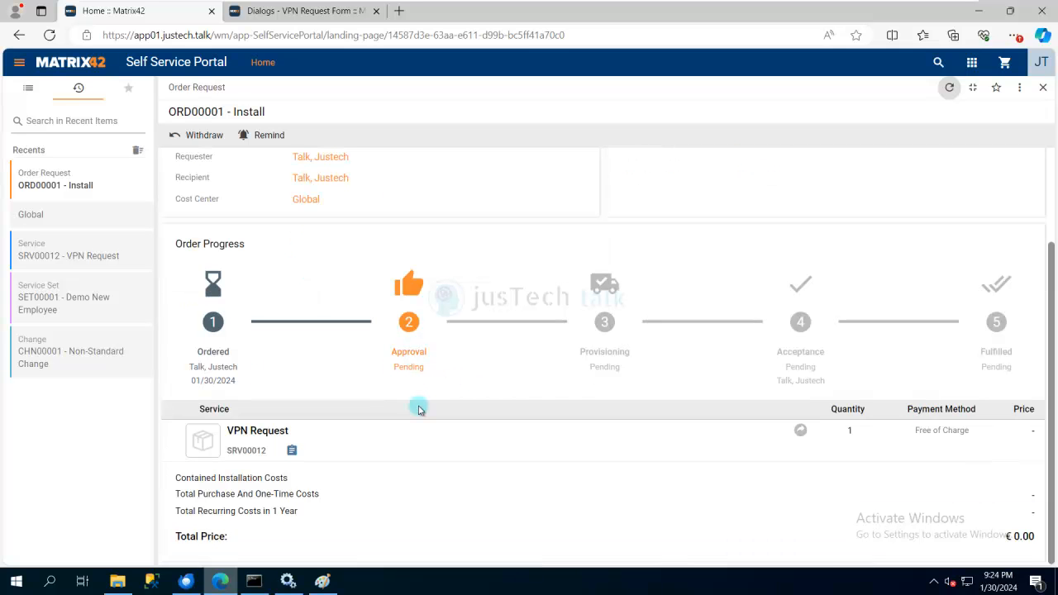
Refresh and close the order request, reopen VPN Request from My Orders In Progress, and examine its approval stage
{"action": "scroll", "coordinate": [419, 409], "scroll_direction": "up", "scroll_amount": 2}
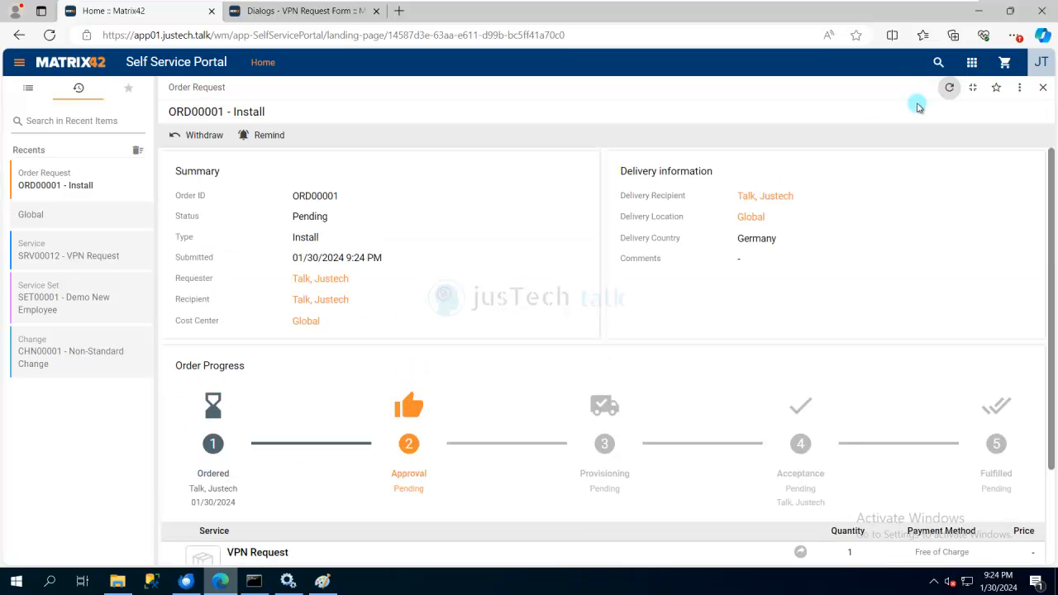
{"action": "left_click", "coordinate": [951, 89]}
{"action": "left_click", "coordinate": [1043, 88]}
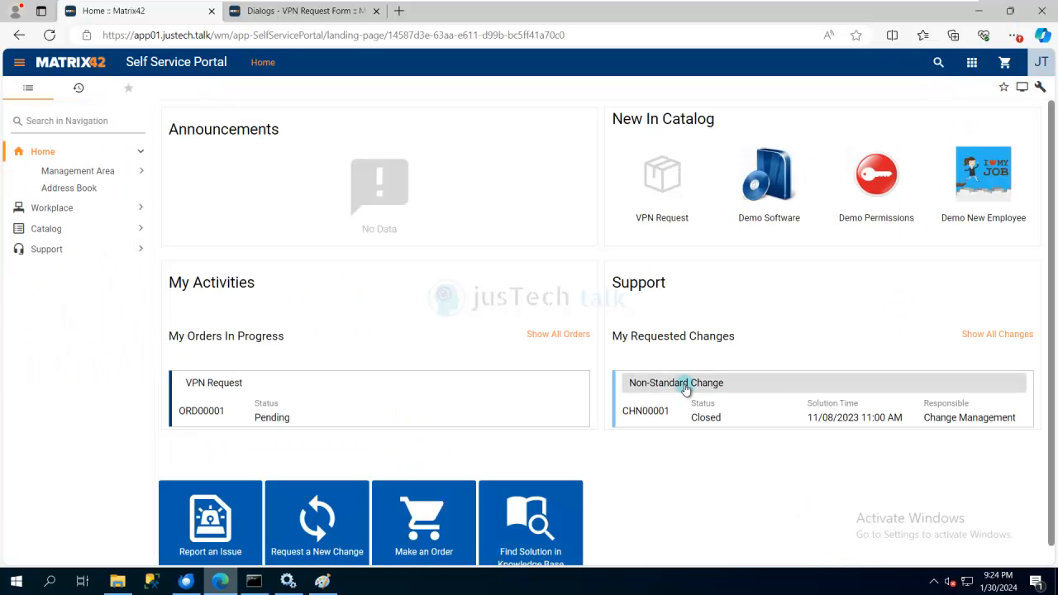
{"action": "left_click", "coordinate": [215, 385]}
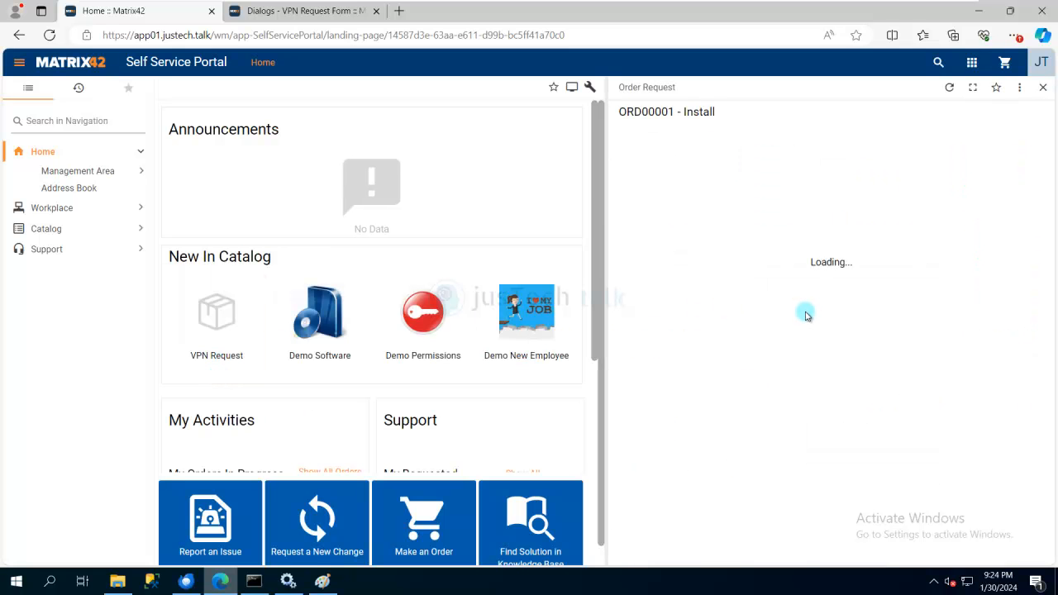
{"action": "scroll", "coordinate": [807, 315], "scroll_direction": "down", "scroll_amount": 1}
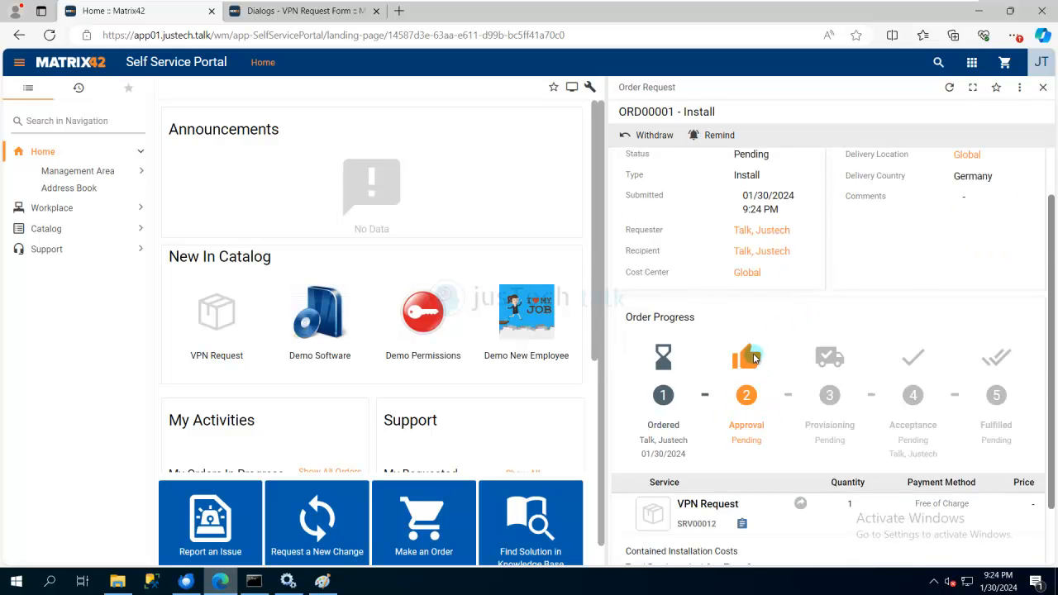
{"action": "scroll", "coordinate": [753, 357], "scroll_direction": "down", "scroll_amount": 1}
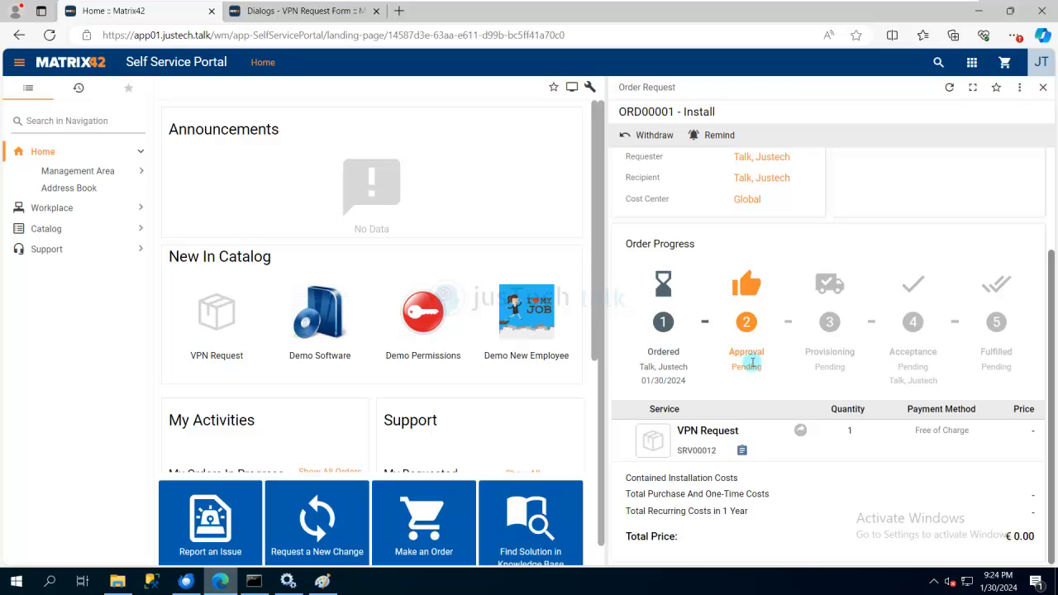
{"action": "scroll", "coordinate": [752, 362], "scroll_direction": "up", "scroll_amount": 2}
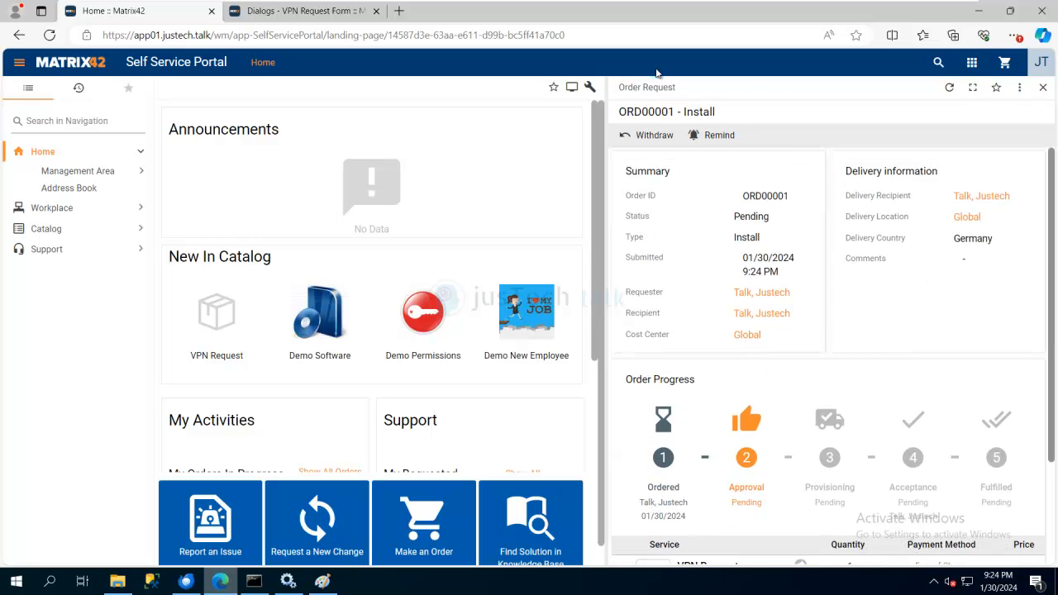
{"action": "left_click_drag", "start_coordinate": [673, 112], "coordinate": [615, 119]}
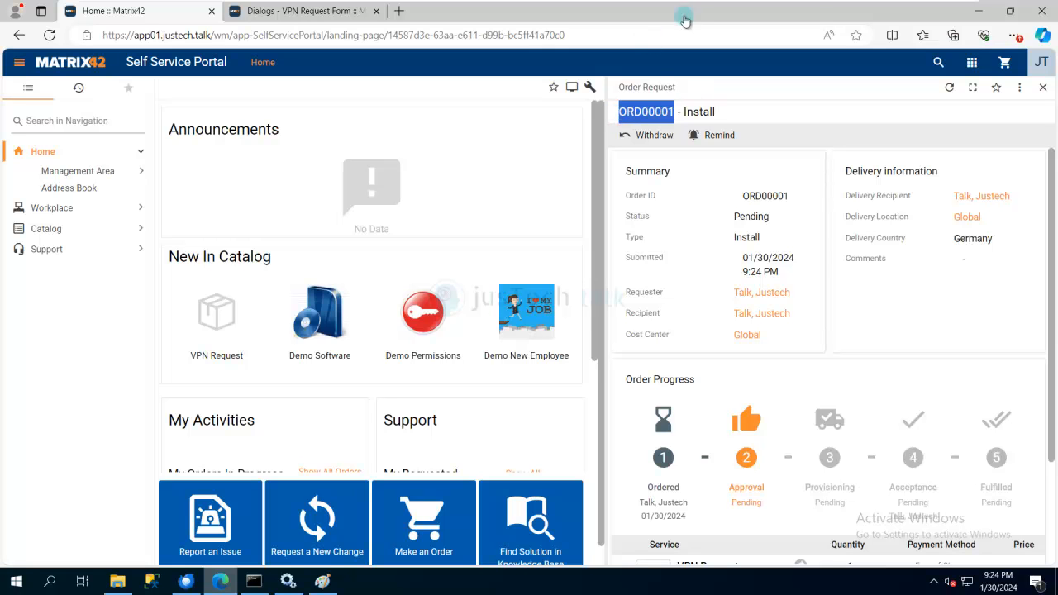
Switch to the Service Catalog application and open the VPN Request order from Orders to review its details
{"action": "left_click", "coordinate": [972, 63]}
{"action": "left_click", "coordinate": [880, 129]}
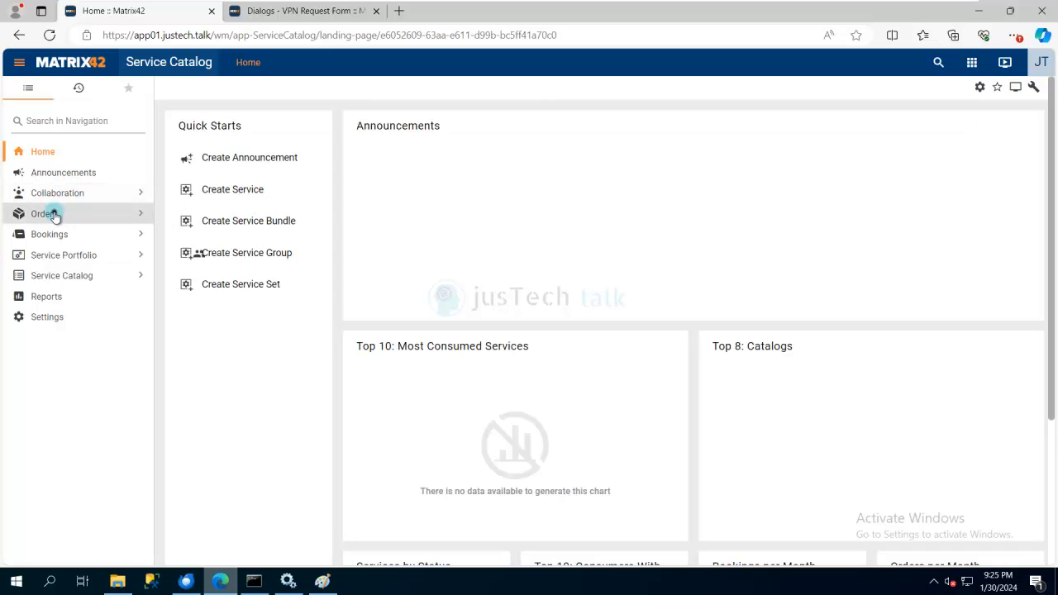
{"action": "left_click", "coordinate": [50, 212]}
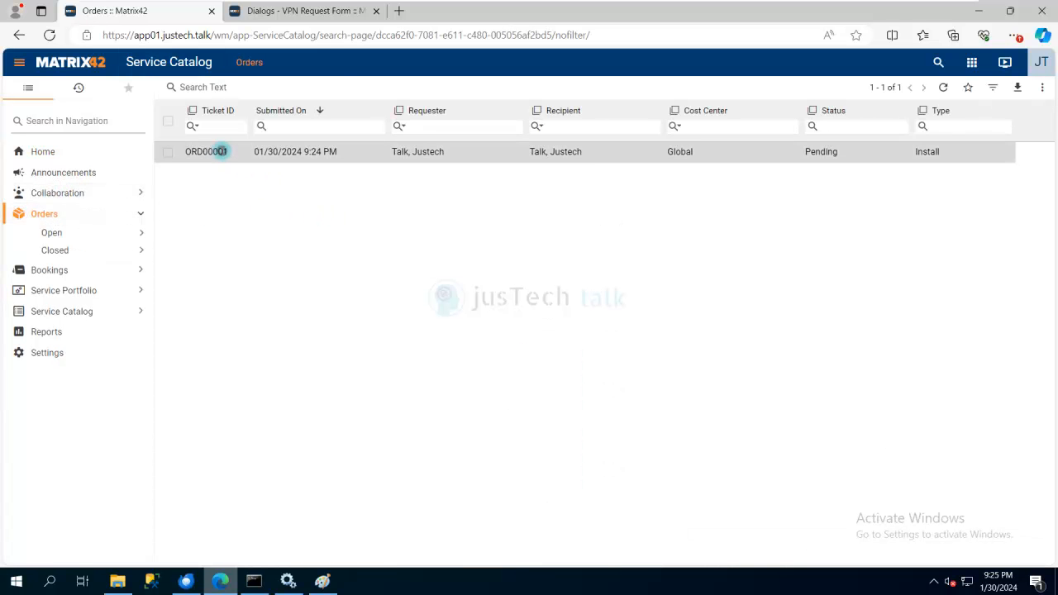
{"action": "left_click", "coordinate": [220, 152]}
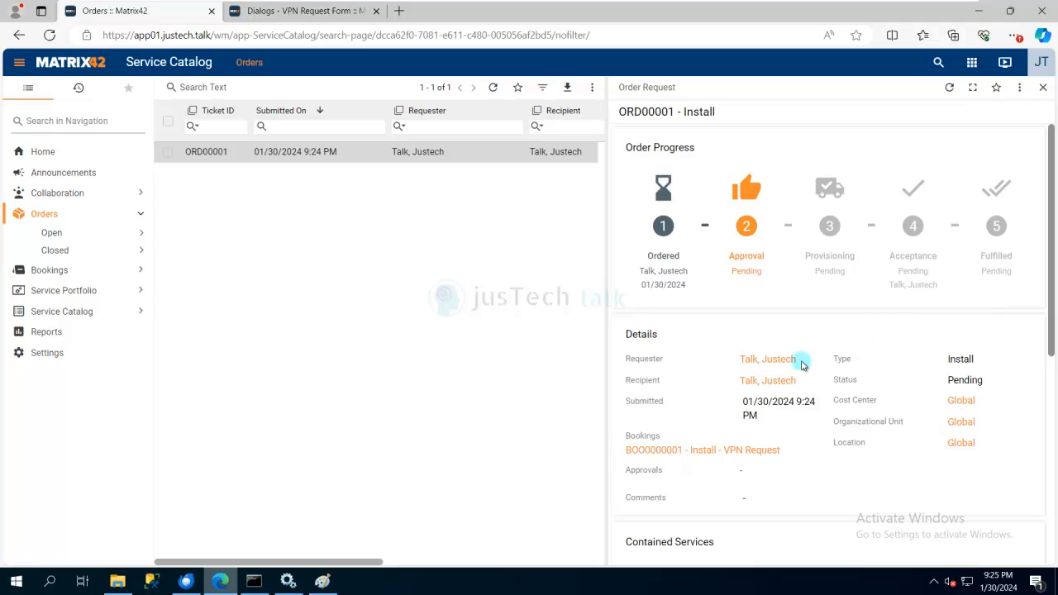
{"action": "scroll", "coordinate": [801, 365], "scroll_direction": "down", "scroll_amount": 5}
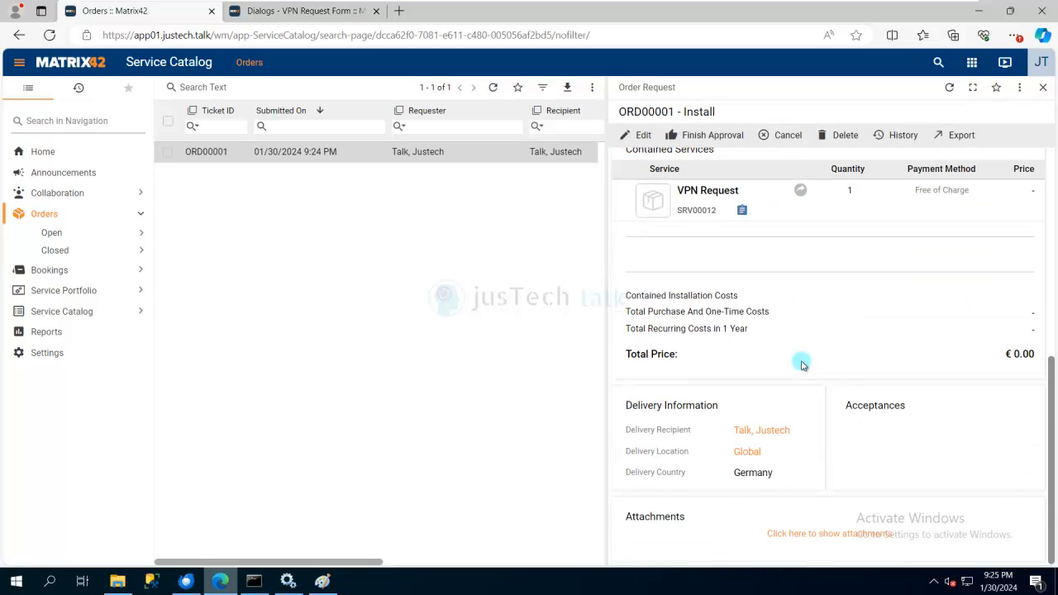
{"action": "scroll", "coordinate": [801, 365], "scroll_direction": "up", "scroll_amount": 5}
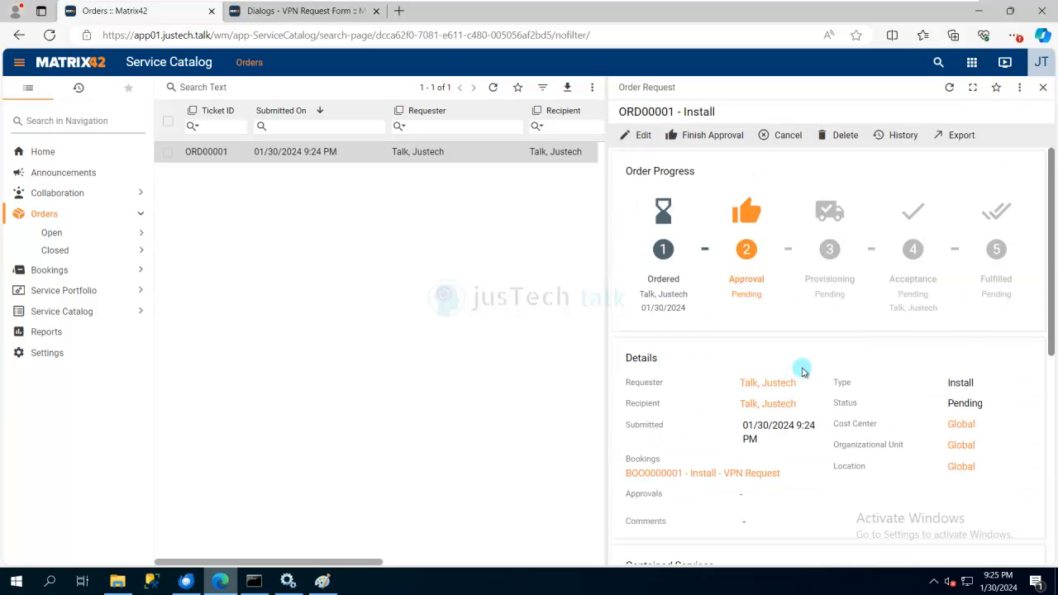
{"action": "left_click", "coordinate": [703, 135]}
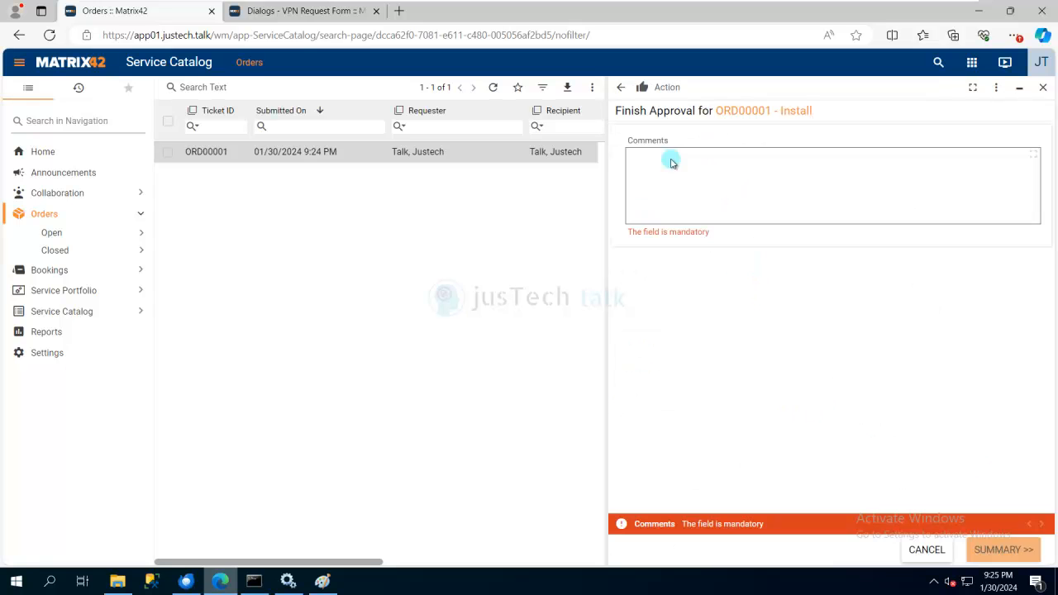
{"action": "left_click", "coordinate": [692, 186]}
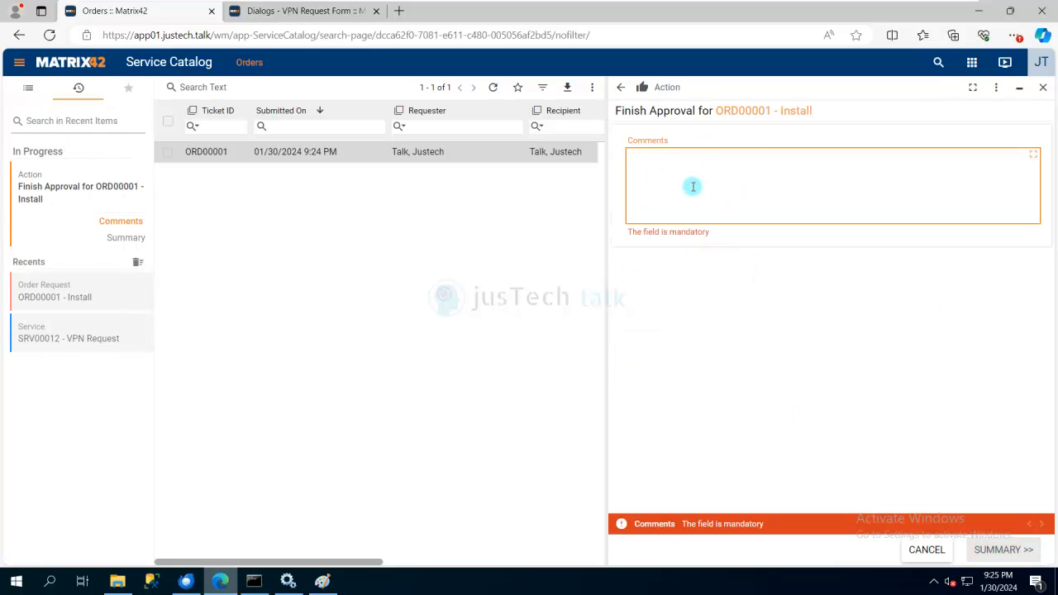
{"action": "type", "text": "Approved"}
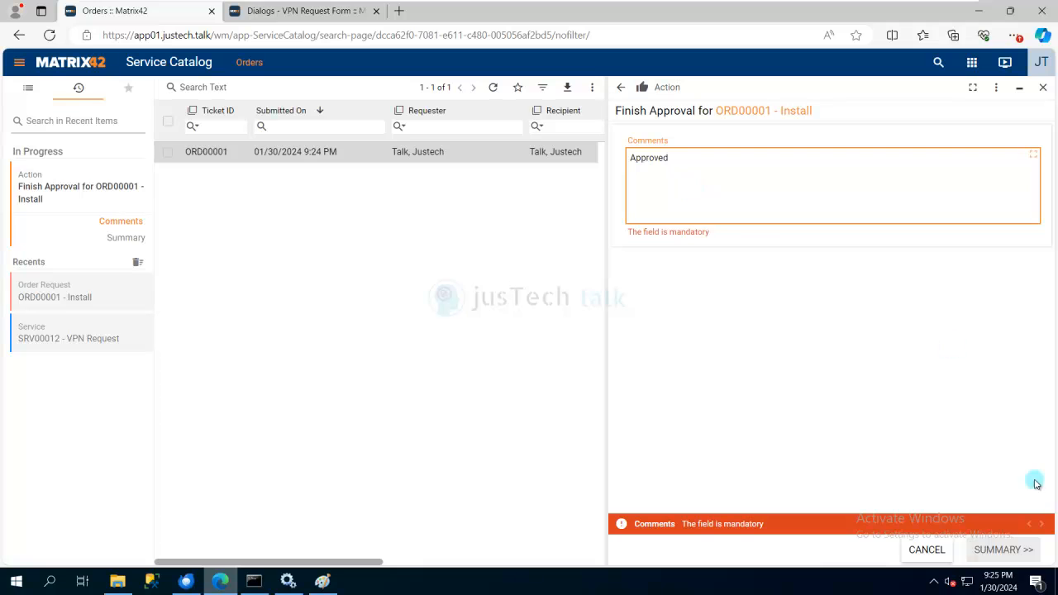
{"action": "left_click", "coordinate": [1004, 550]}
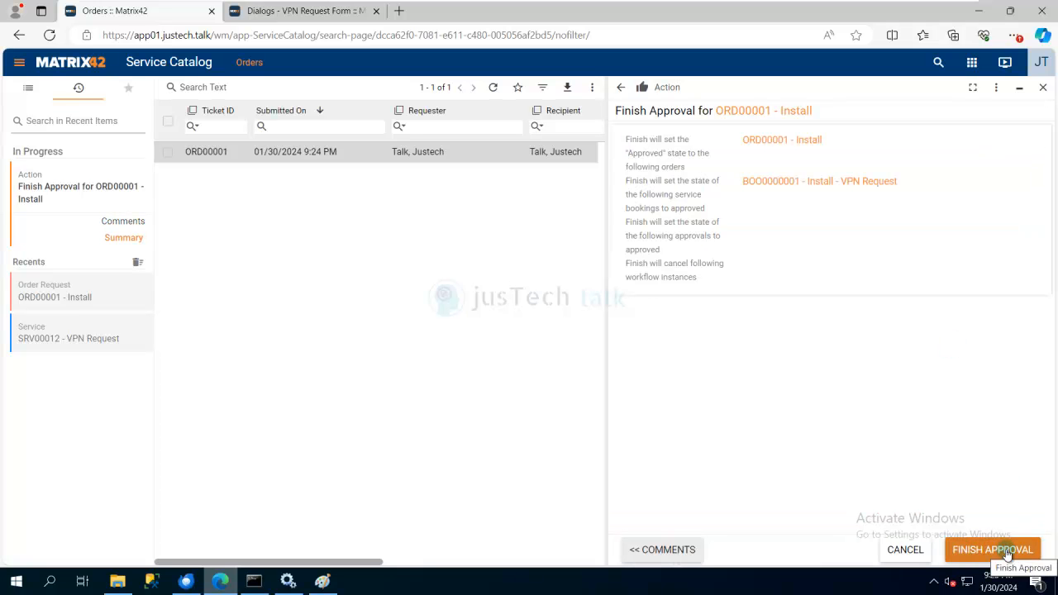
{"action": "left_click", "coordinate": [897, 552]}
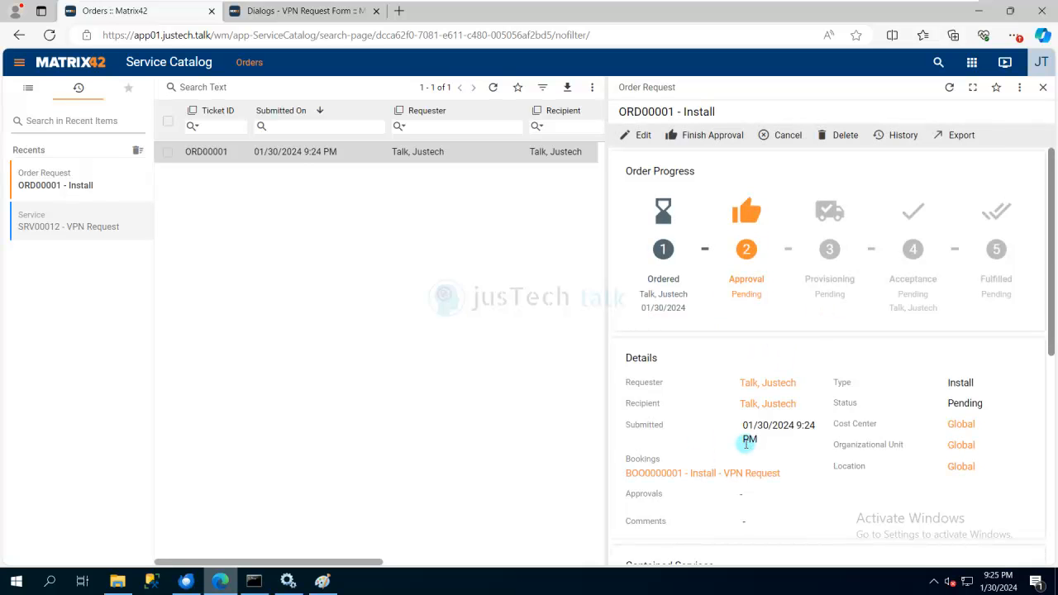
Review the submitted VPN request form attached to the order's contained service
{"action": "scroll", "coordinate": [749, 442], "scroll_direction": "down", "scroll_amount": 3}
{"action": "left_click", "coordinate": [744, 380]}
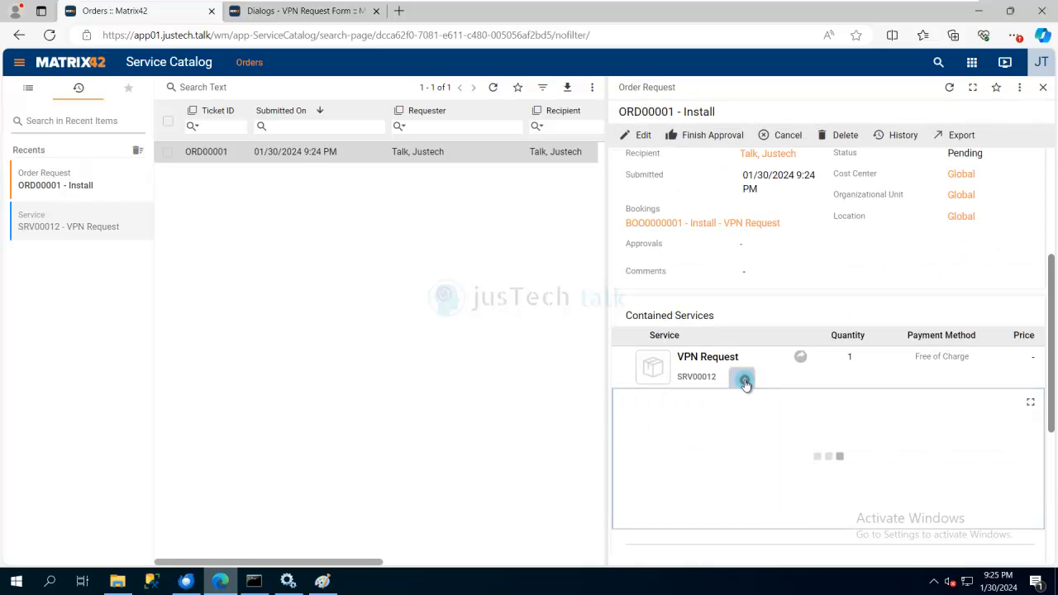
{"action": "scroll", "coordinate": [864, 431], "scroll_direction": "down", "scroll_amount": 3}
{"action": "scroll", "coordinate": [864, 431], "scroll_direction": "down", "scroll_amount": 4}
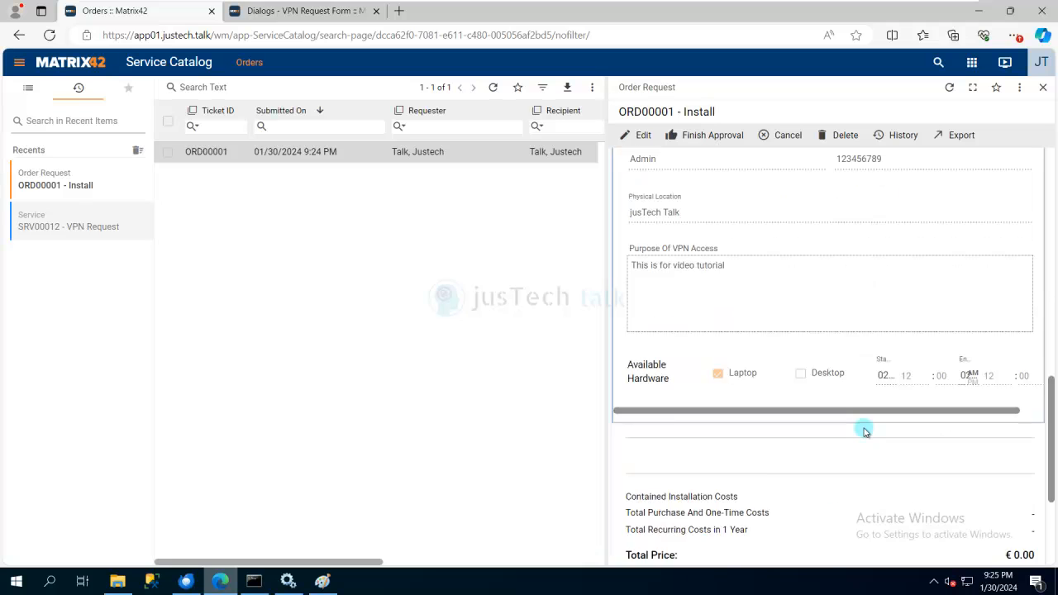
{"action": "scroll", "coordinate": [865, 431], "scroll_direction": "up", "scroll_amount": 1}
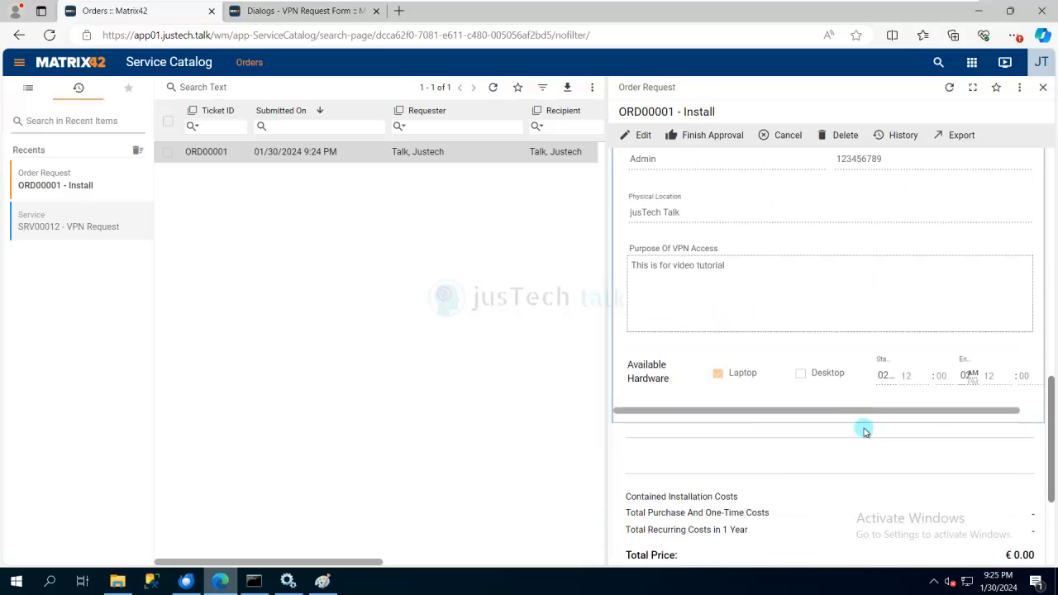
{"action": "scroll", "coordinate": [864, 431], "scroll_direction": "up", "scroll_amount": 10}
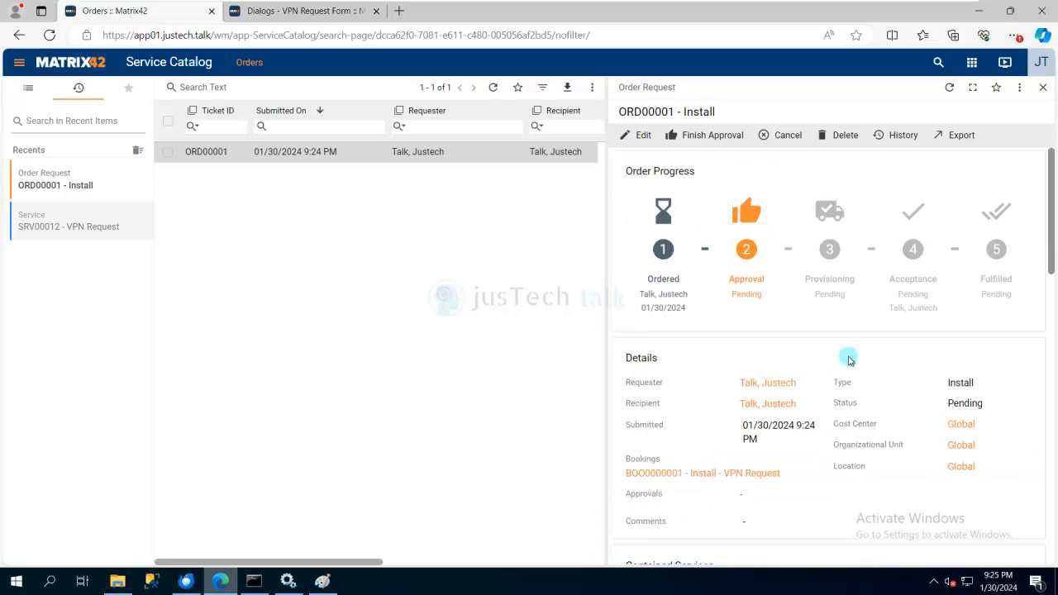
Finish the approval of the VPN Request order with the comment "Approved"
{"action": "left_click", "coordinate": [702, 141]}
{"action": "left_click", "coordinate": [761, 202]}
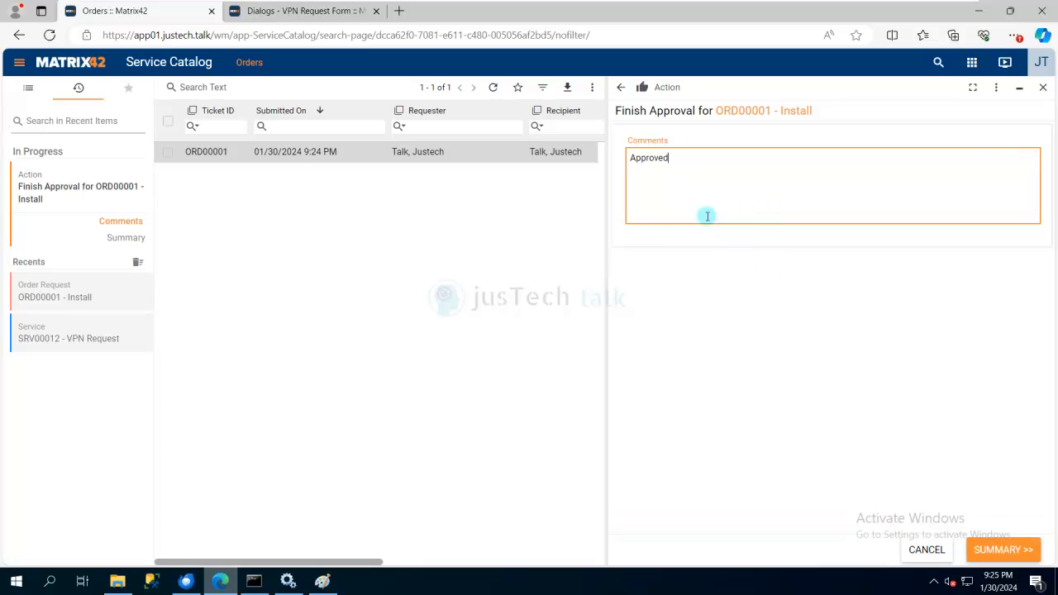
{"action": "left_click", "coordinate": [1001, 550]}
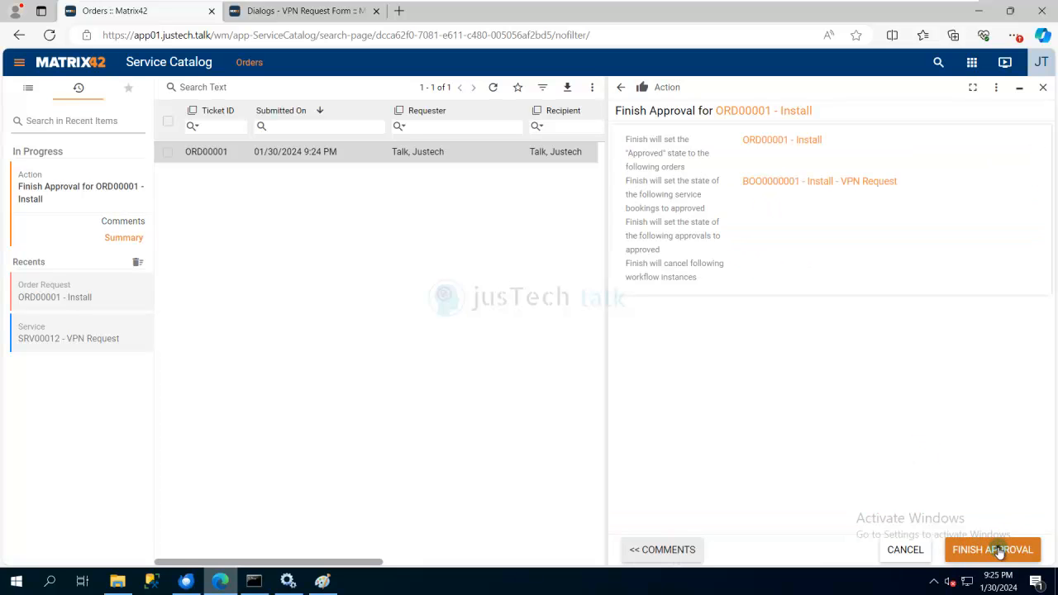
{"action": "left_click", "coordinate": [996, 550]}
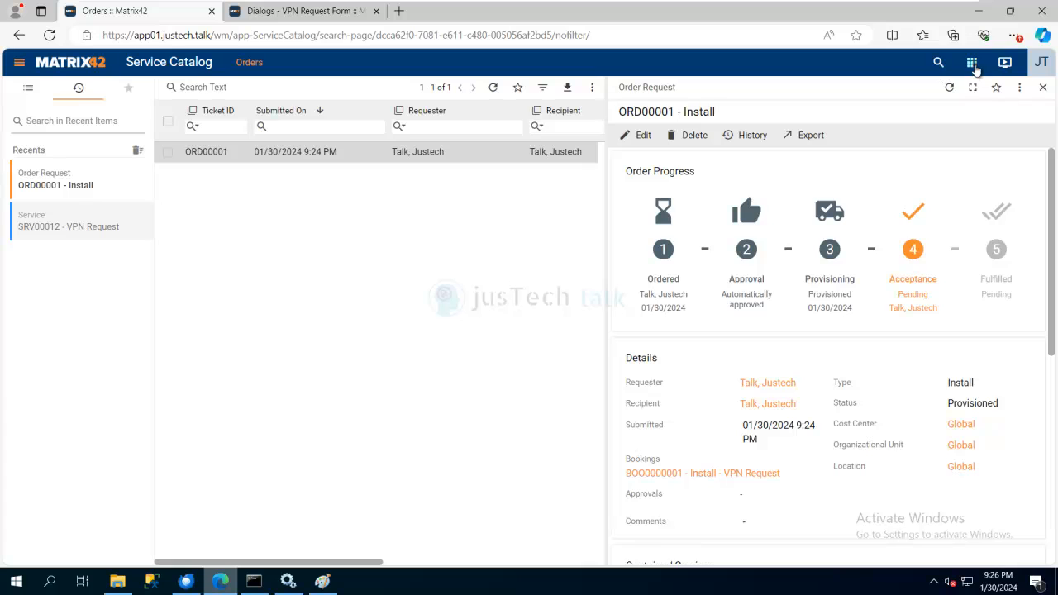
Switch to the Self Service Portal and accept the provisioned VPN Request order with a five-star rating and a comment acknowledging receipt
{"action": "left_click", "coordinate": [974, 66]}
{"action": "left_click", "coordinate": [803, 139]}
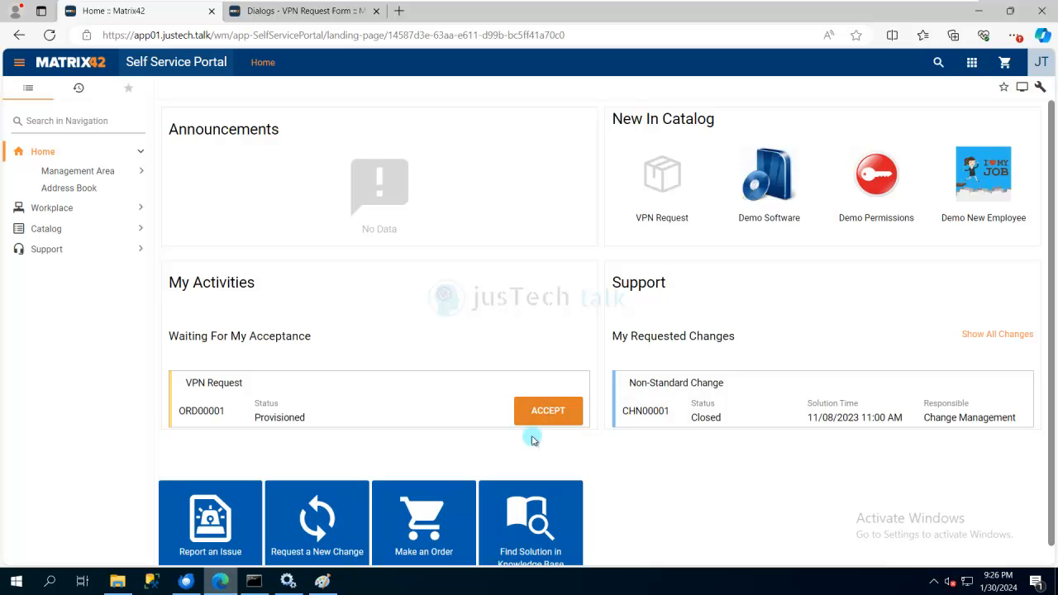
{"action": "left_click", "coordinate": [549, 414]}
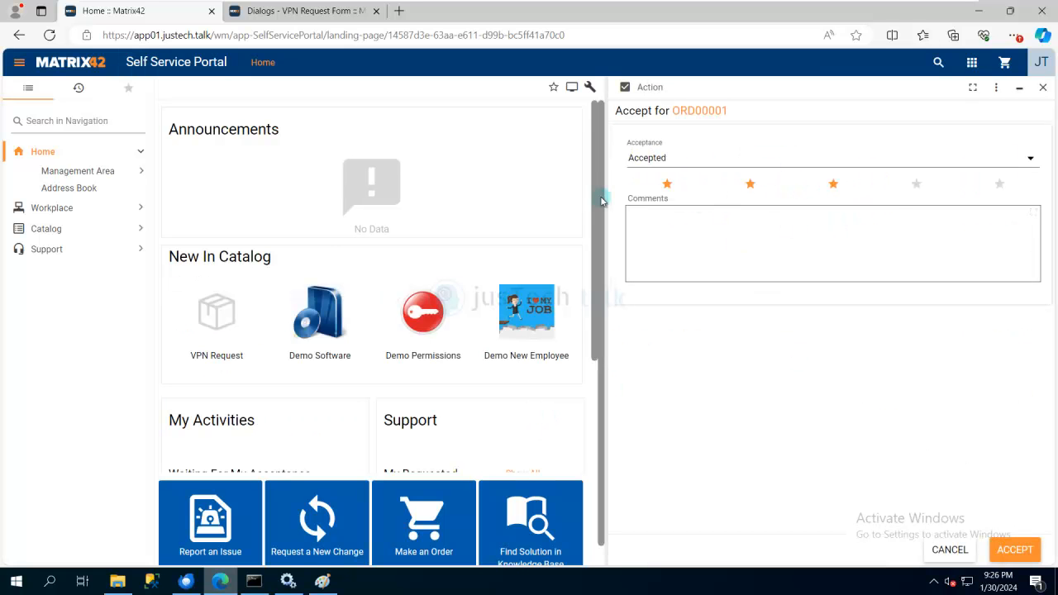
{"action": "left_click", "coordinate": [998, 187]}
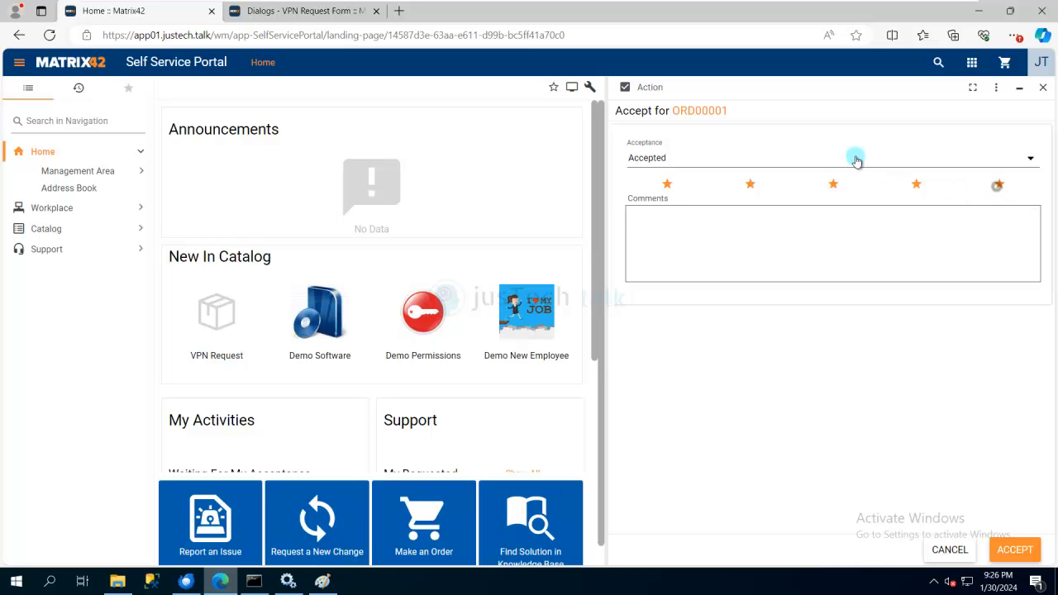
{"action": "left_click", "coordinate": [1025, 169]}
{"action": "left_click", "coordinate": [1024, 161]}
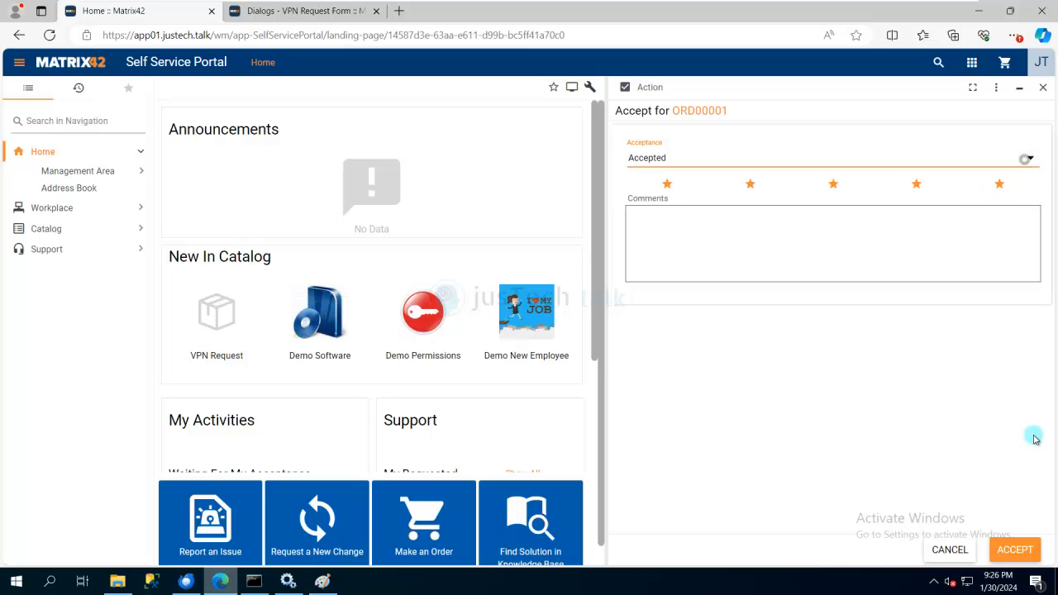
{"action": "left_click", "coordinate": [838, 238]}
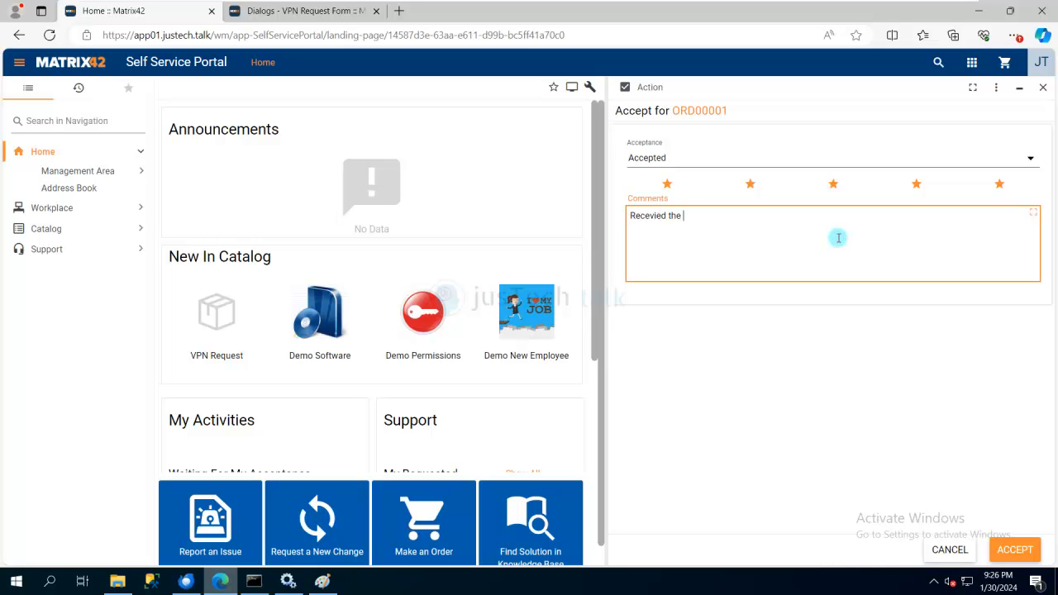
{"action": "left_click", "coordinate": [1023, 547]}
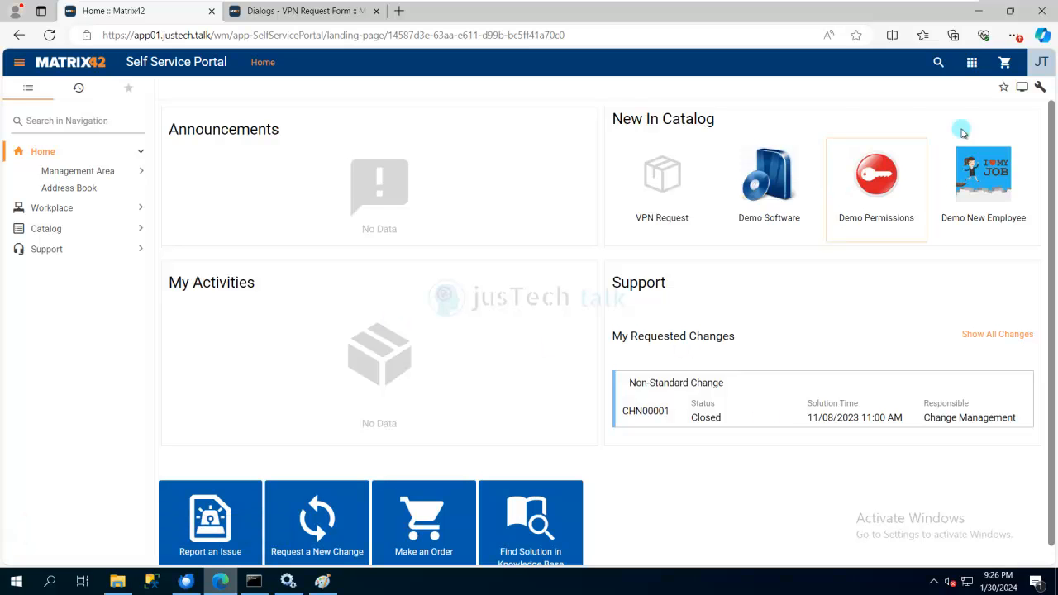
Look through the portal's catalog and workplace areas, and open the VPN Request order from My Orders
{"action": "scroll", "coordinate": [727, 466], "scroll_direction": "down", "scroll_amount": 1}
{"action": "scroll", "coordinate": [728, 465], "scroll_direction": "up", "scroll_amount": 1}
{"action": "left_click", "coordinate": [82, 229]}
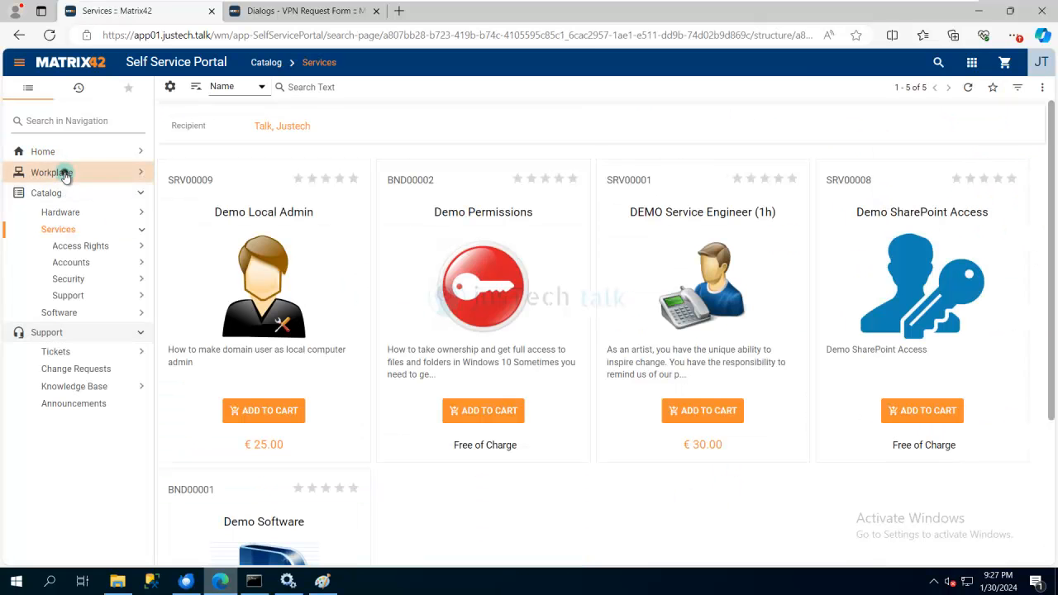
{"action": "left_click", "coordinate": [66, 172]}
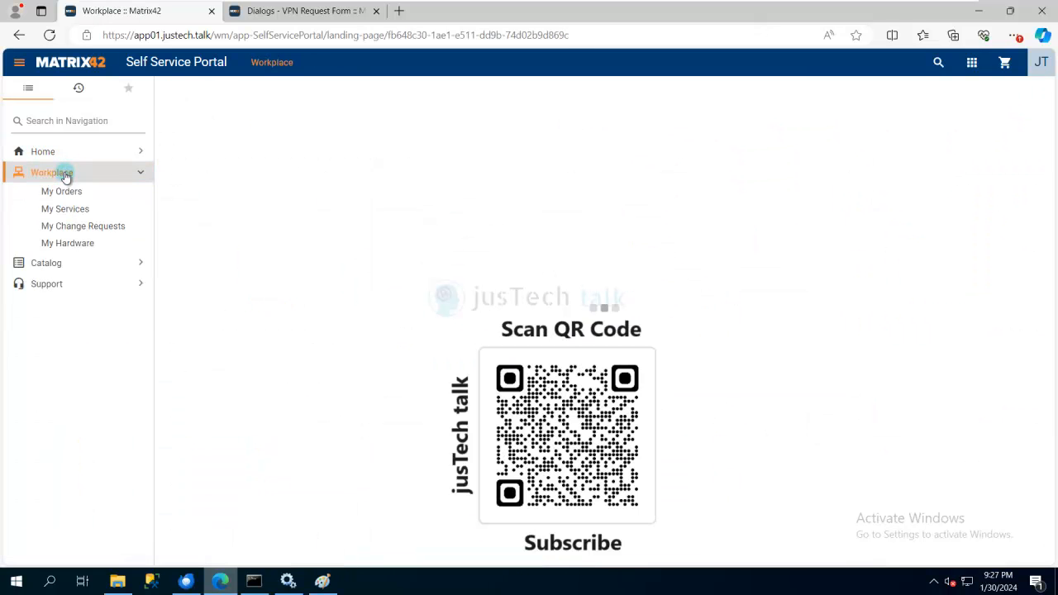
{"action": "left_click", "coordinate": [73, 213]}
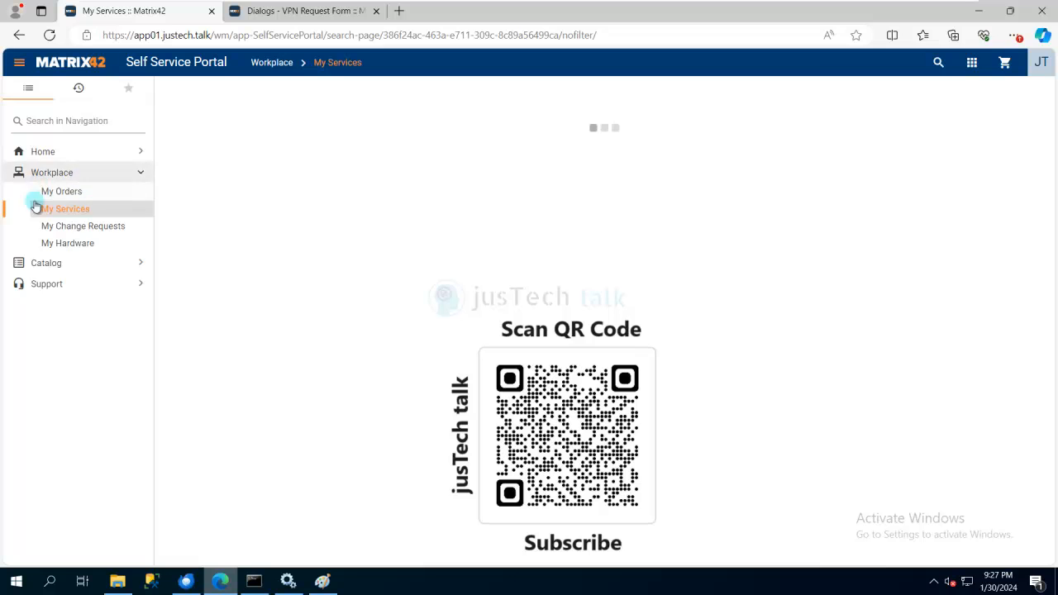
{"action": "left_click", "coordinate": [77, 193]}
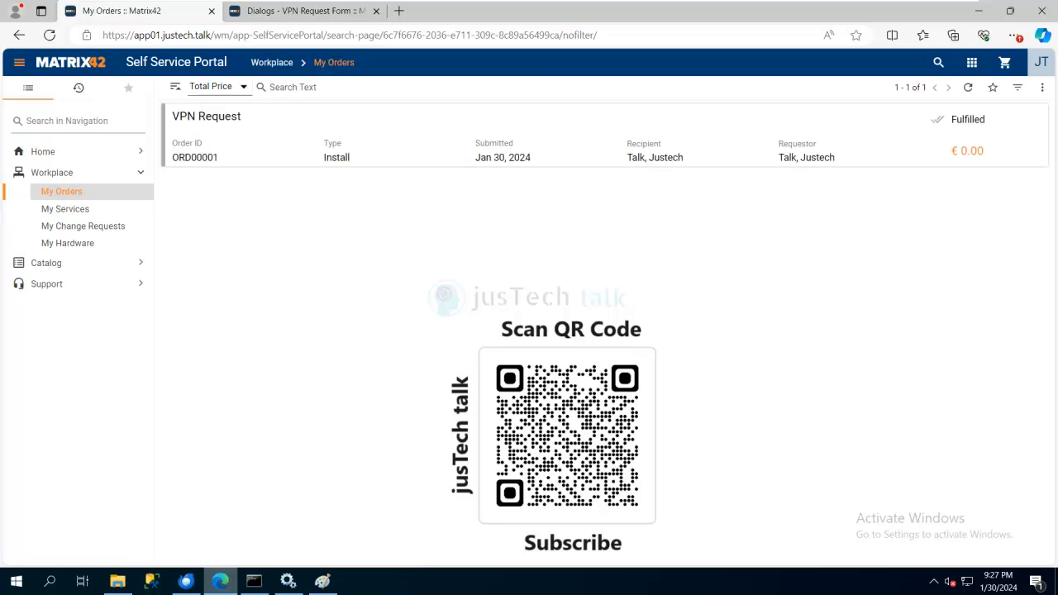
{"action": "left_click", "coordinate": [242, 129]}
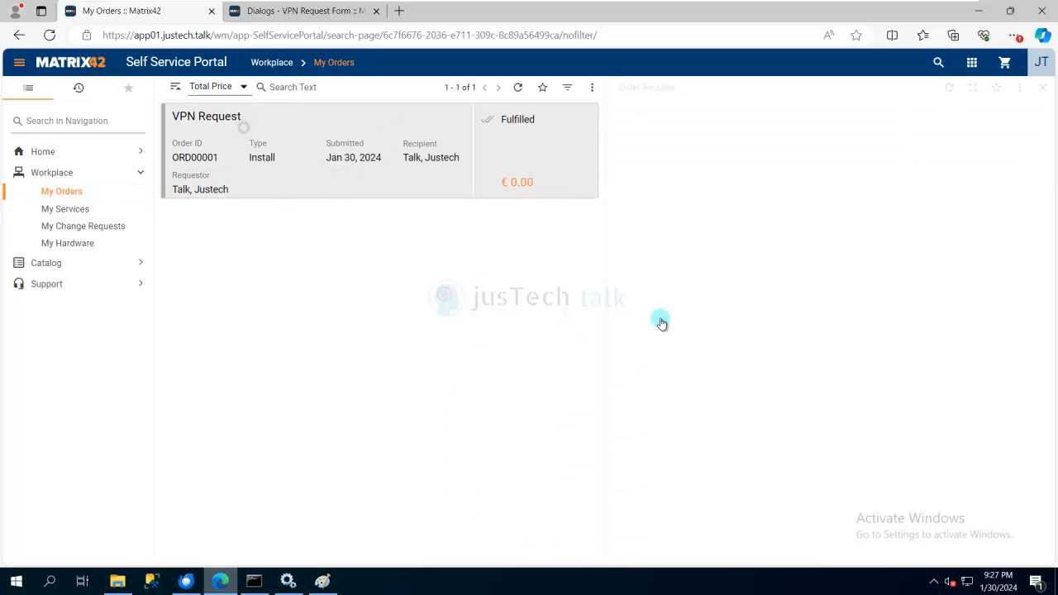